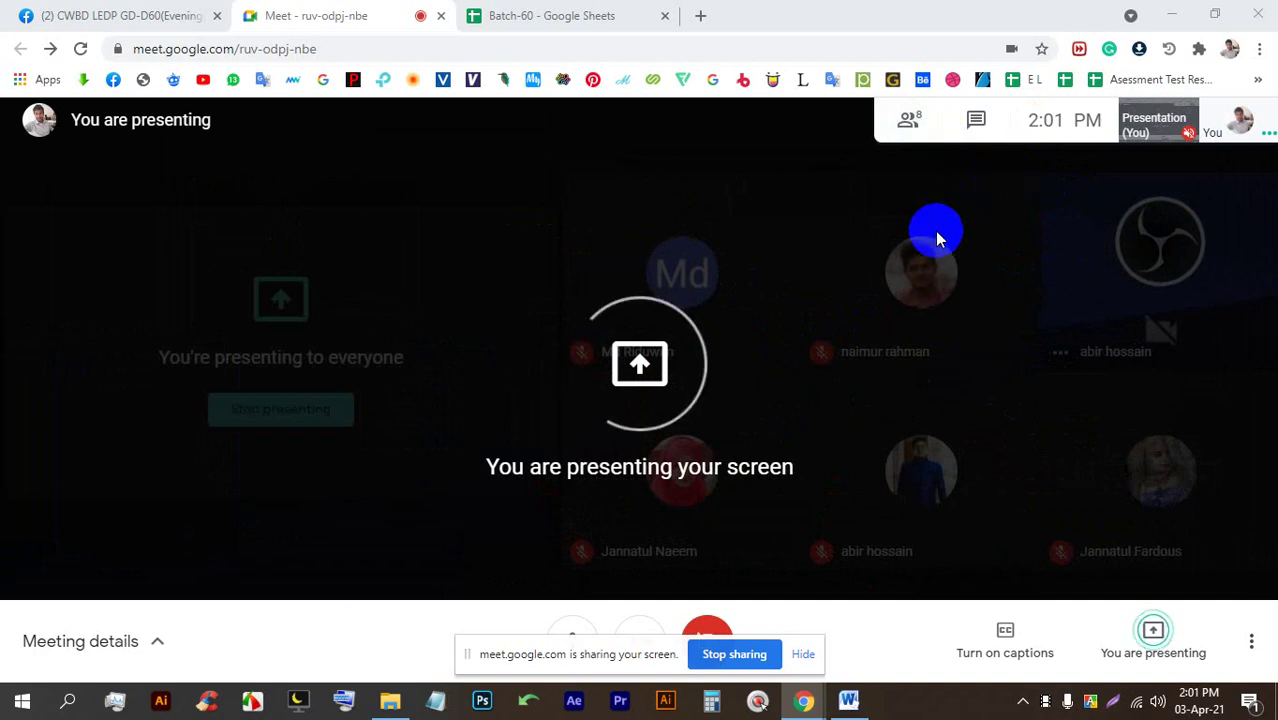
# Hide the screen-sharing notice and bring up the Batch-60 spreadsheet.
pyautogui.click(805, 654)
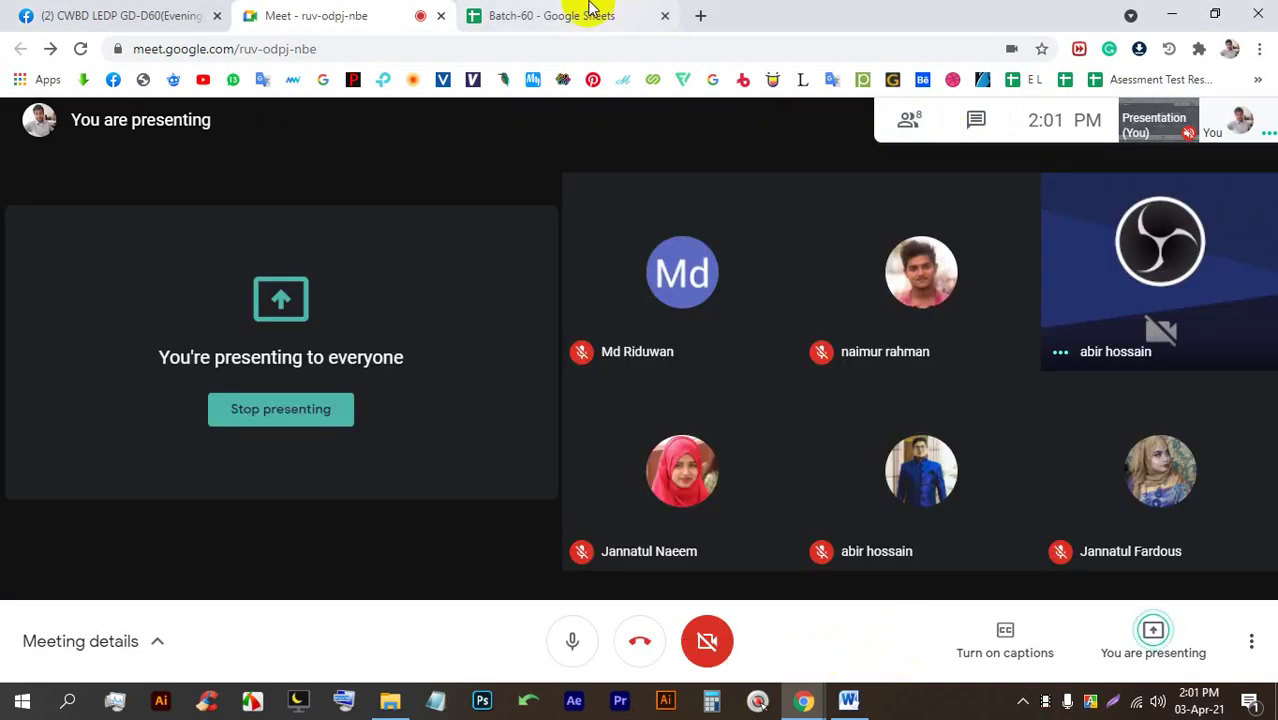
pyautogui.click(548, 16)
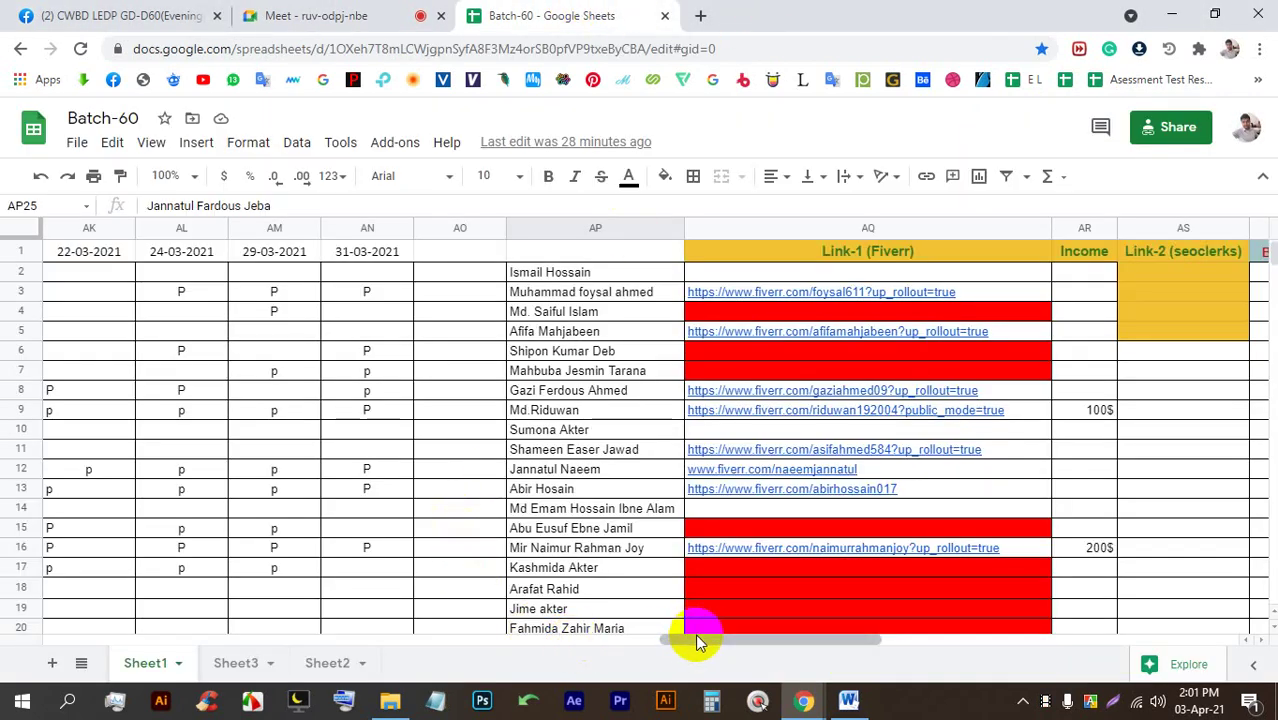
# Insert a column right of 31-03-2021 (AN) and head it 03-04-2021.
pyautogui.moveTo(695, 634); pyautogui.dragTo(613, 638)
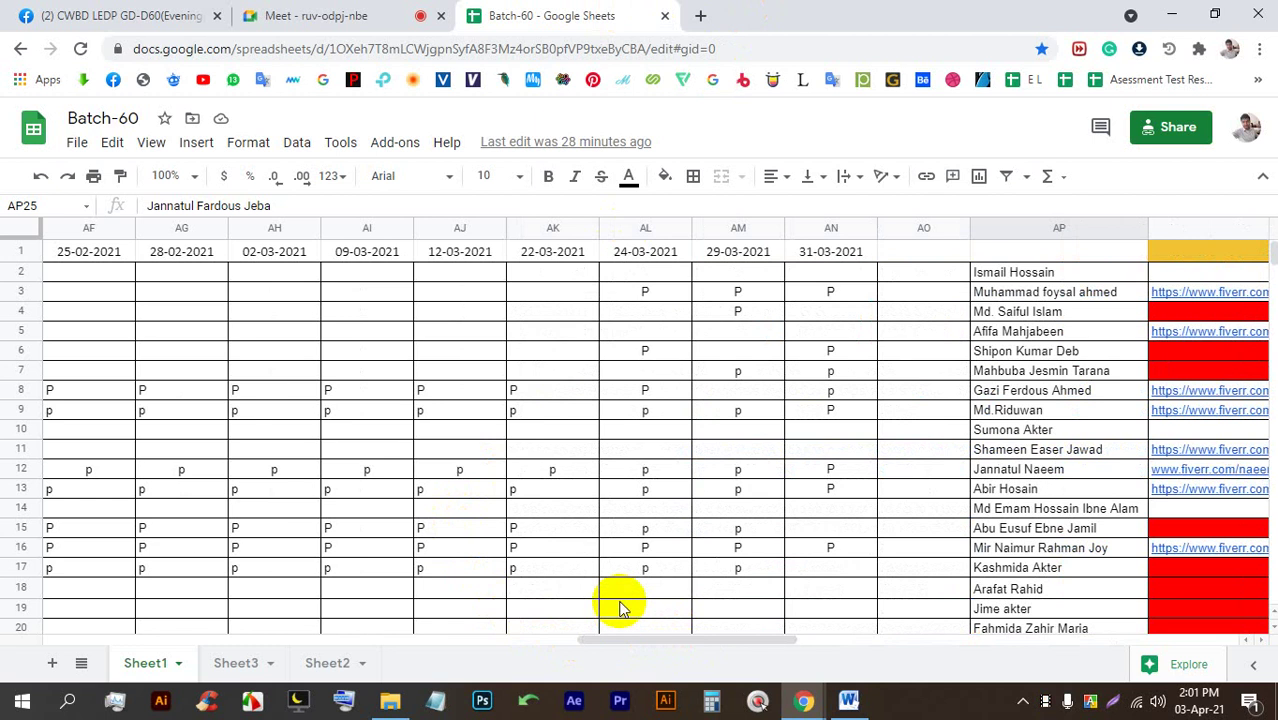
pyautogui.click(829, 227)
pyautogui.rightClick(829, 228)
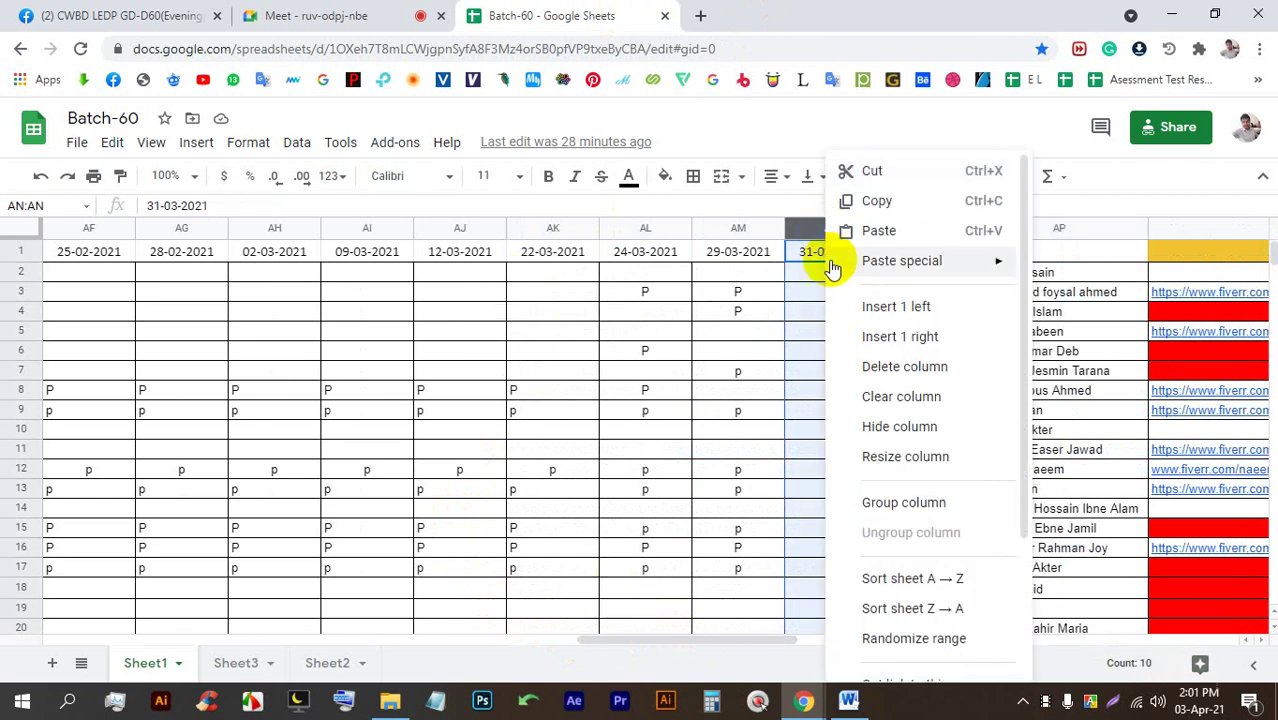
pyautogui.click(887, 336)
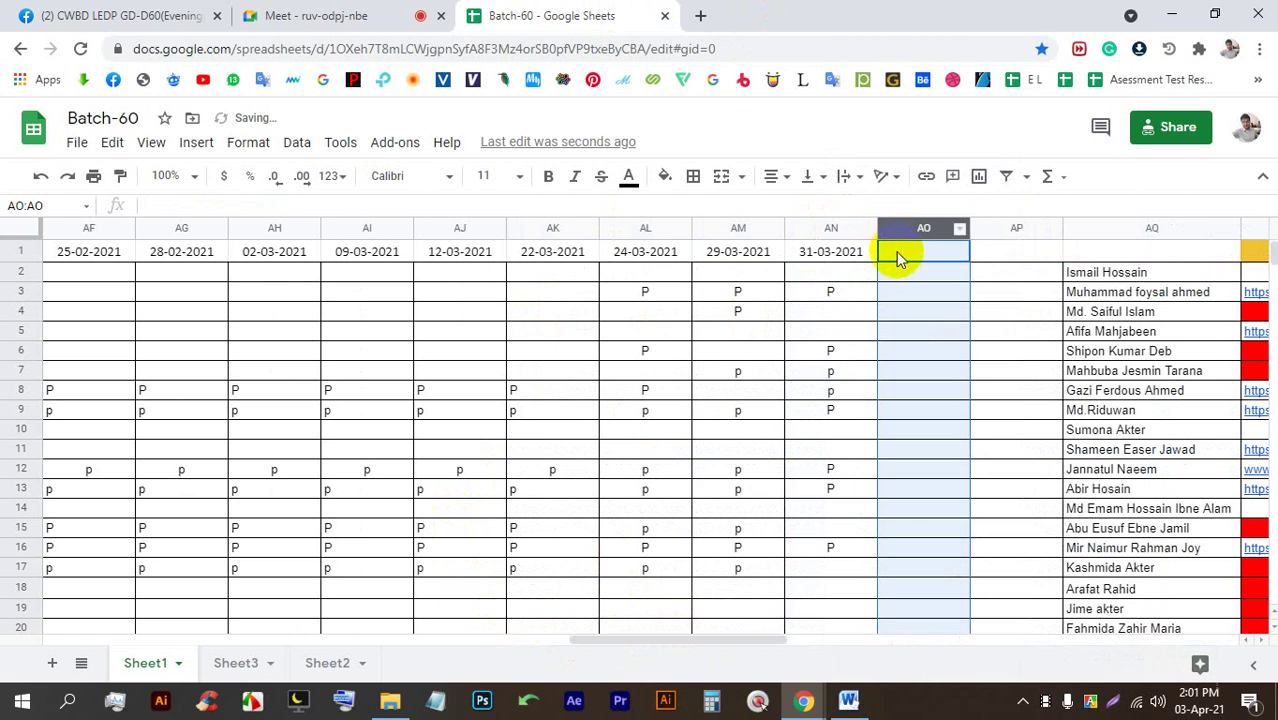
pyautogui.click(897, 255)
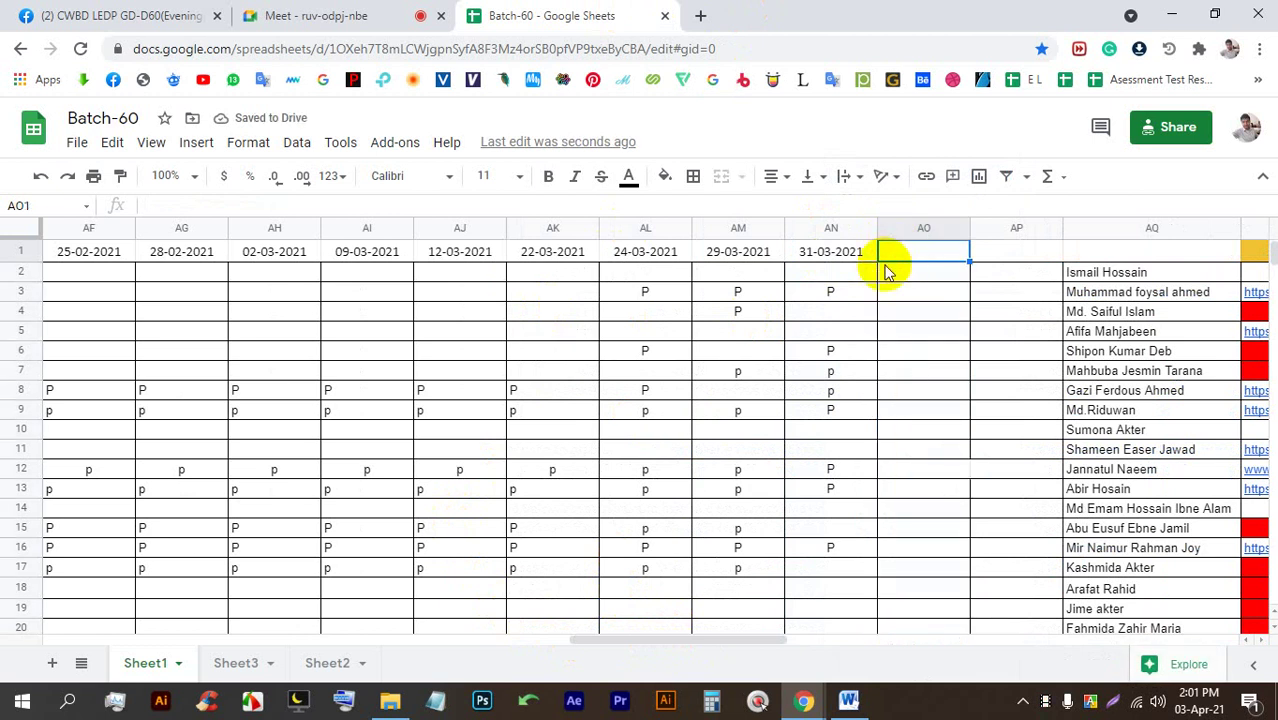
pyautogui.write('03-04-2021')
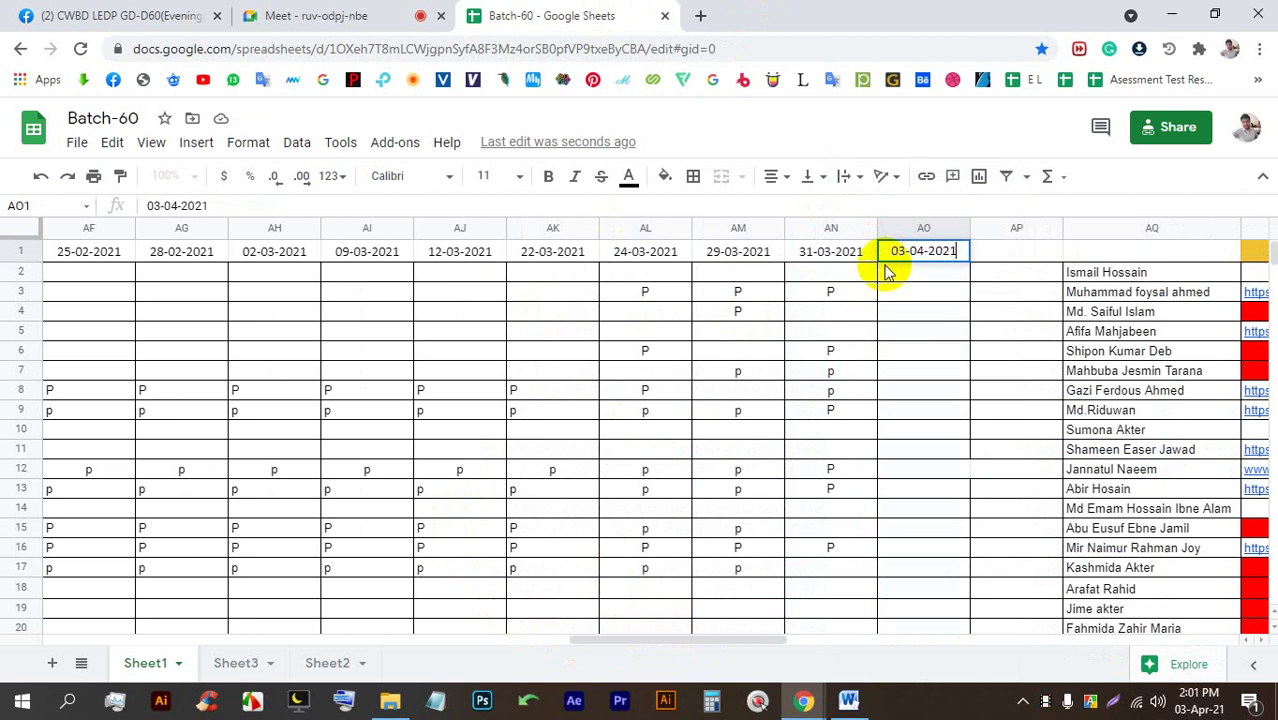
# Insert another empty column to the right of the 03-04-2021 column.
pyautogui.click(930, 232)
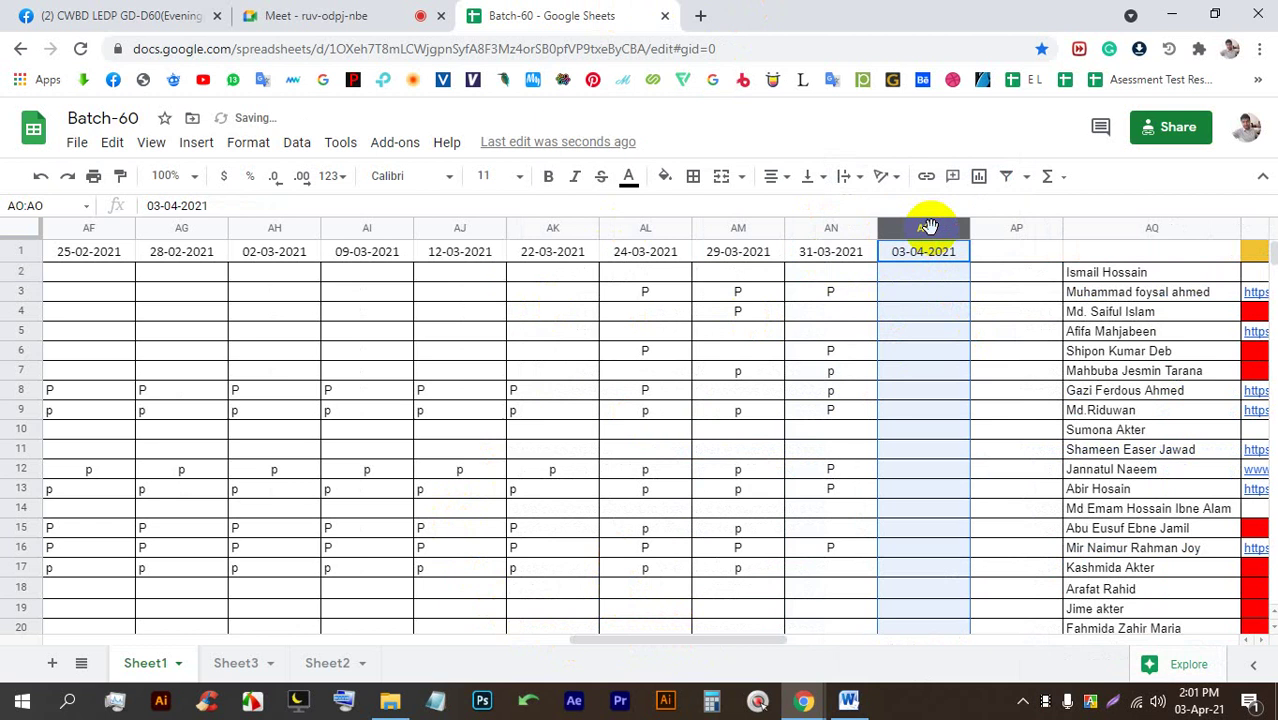
pyautogui.rightClick(930, 232)
pyautogui.click(995, 334)
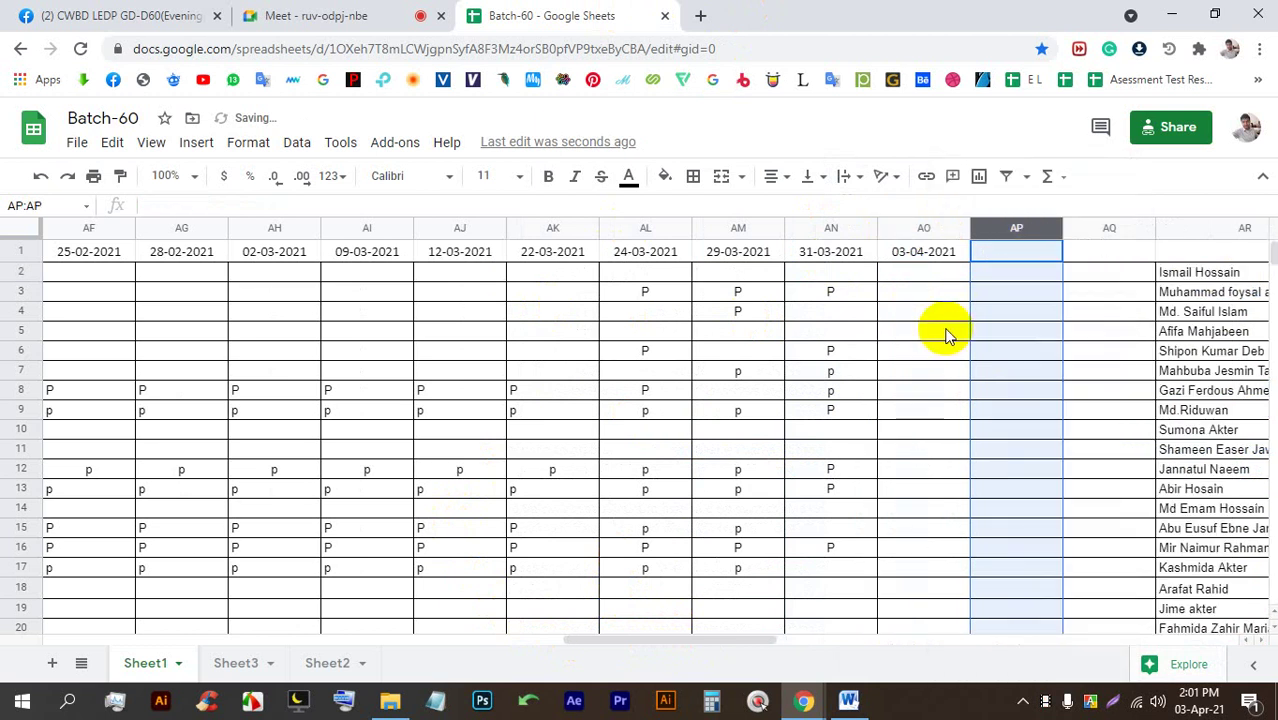
# Mark P under 03-04-2021 in AO9 and AO12, filling it down to AO13.
pyautogui.moveTo(713, 640); pyautogui.dragTo(763, 643)
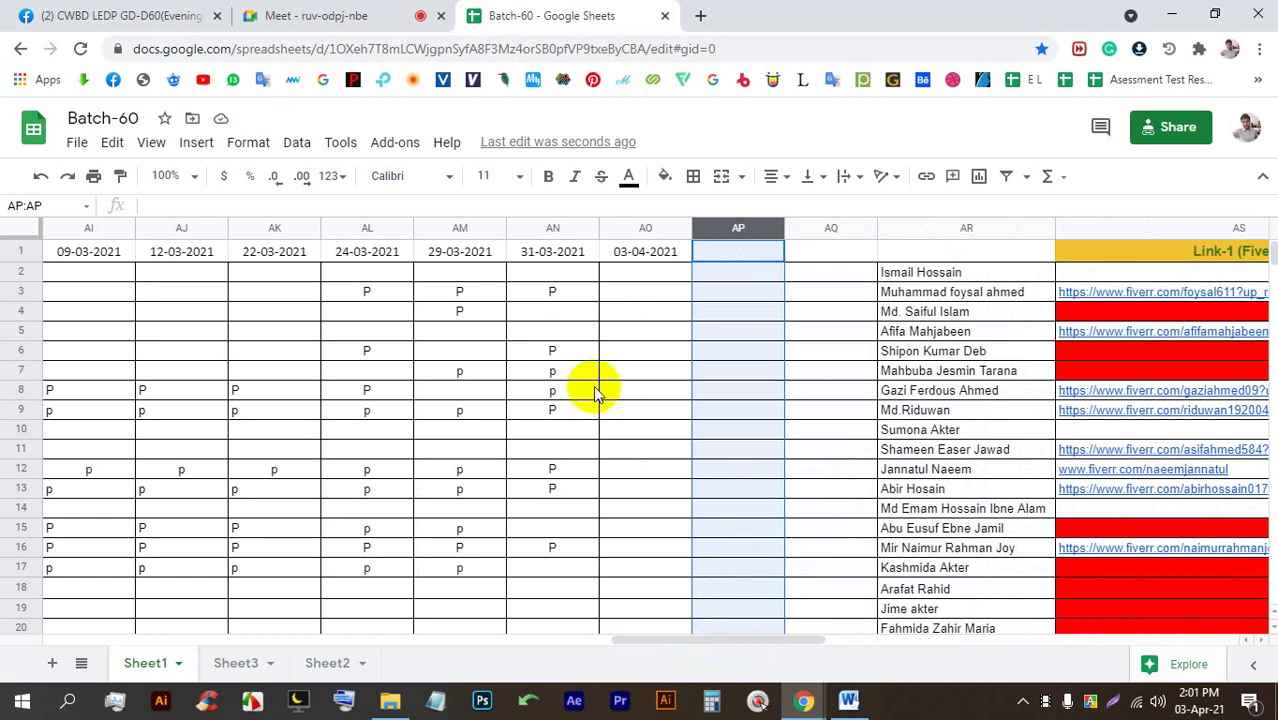
pyautogui.click(630, 354)
pyautogui.click(645, 410)
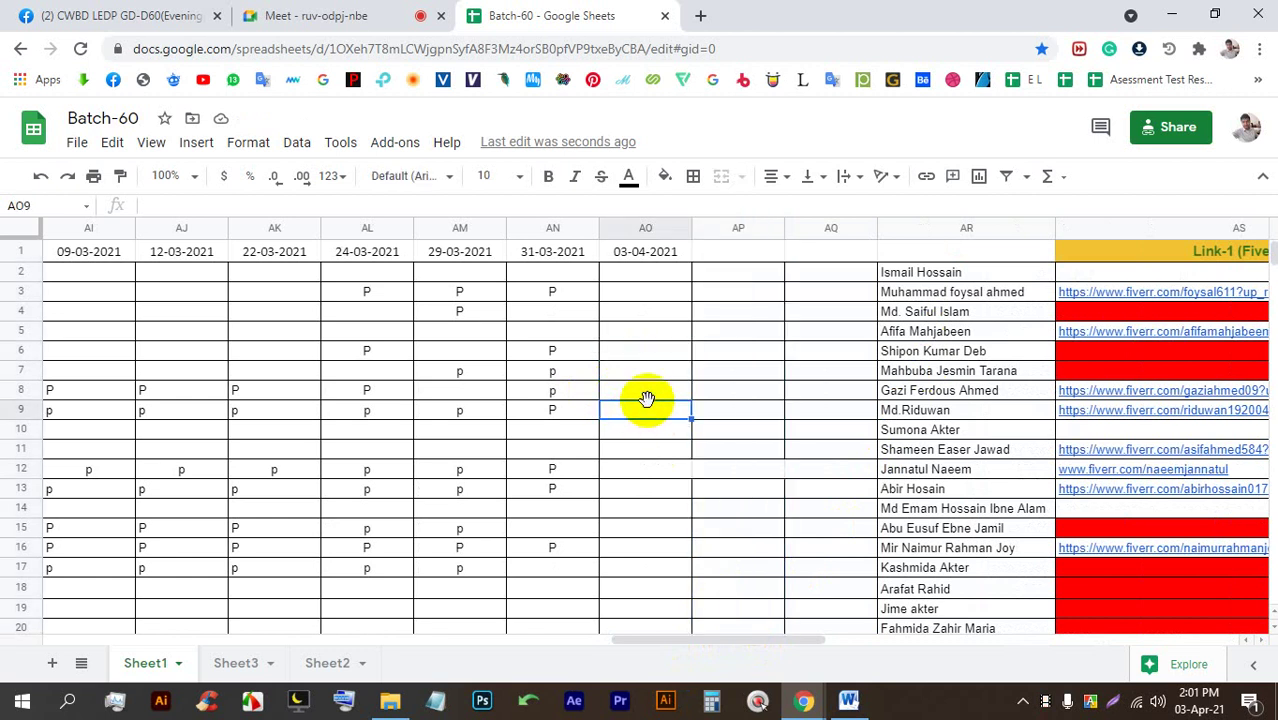
pyautogui.write('P')
pyautogui.scroll(-1, 657, 423)
pyautogui.click(648, 370)
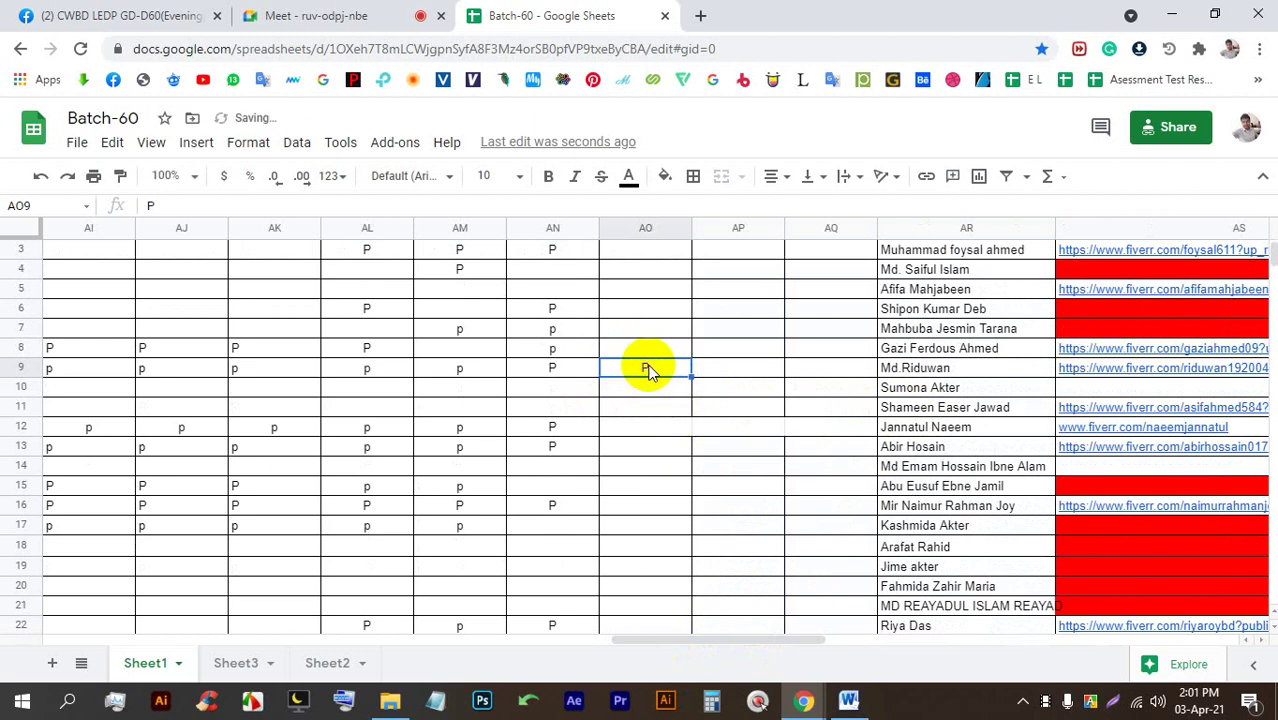
pyautogui.click(654, 394)
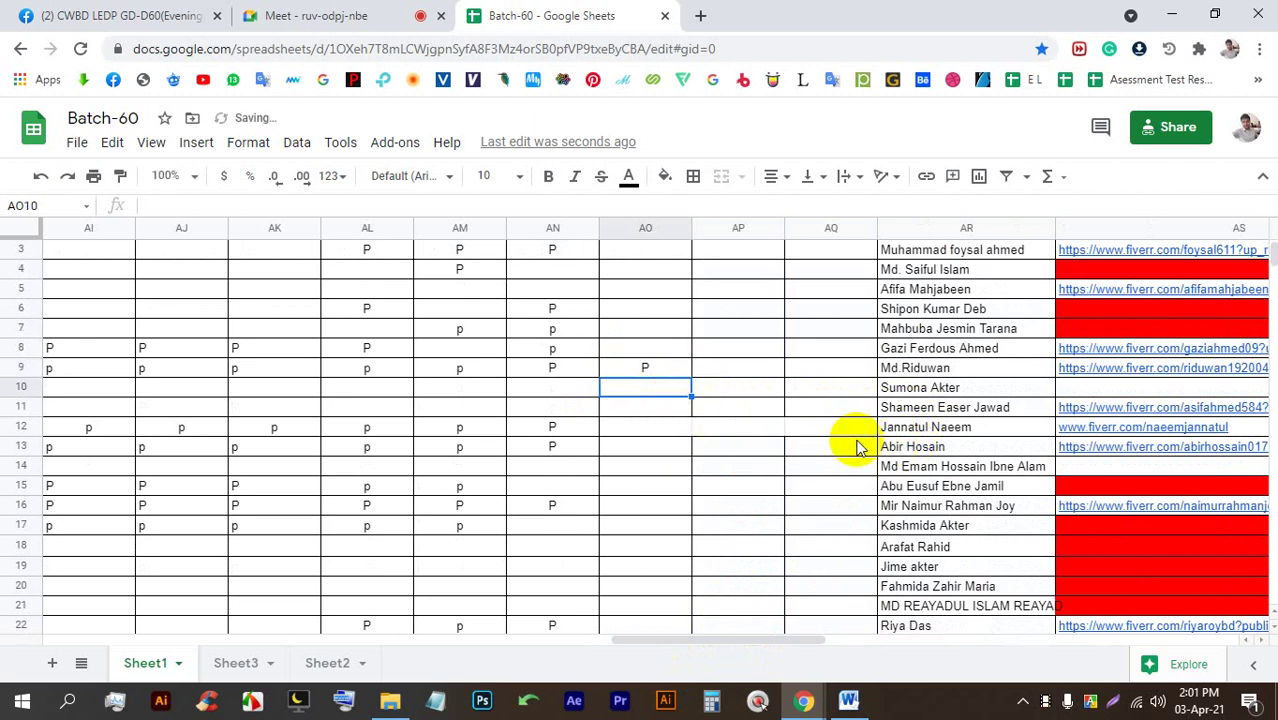
pyautogui.click(639, 432)
pyautogui.write('P')
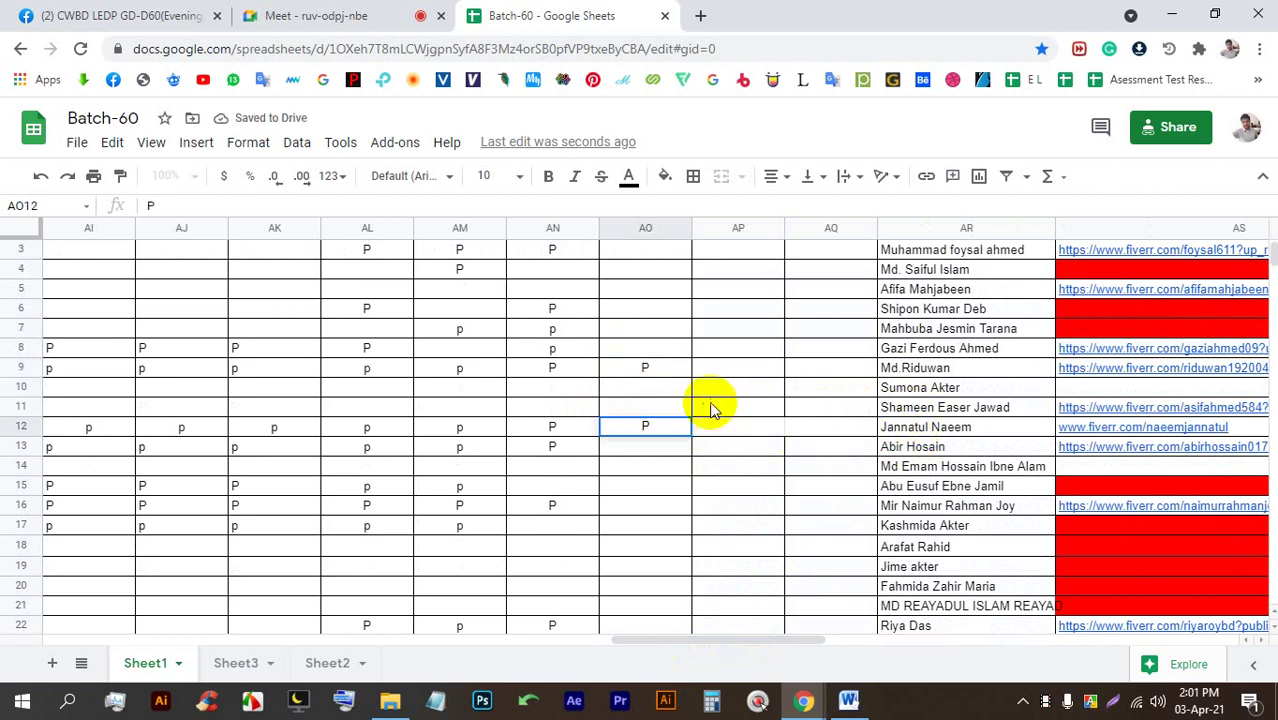
pyautogui.click(670, 440)
pyautogui.moveTo(690, 441); pyautogui.dragTo(693, 455)
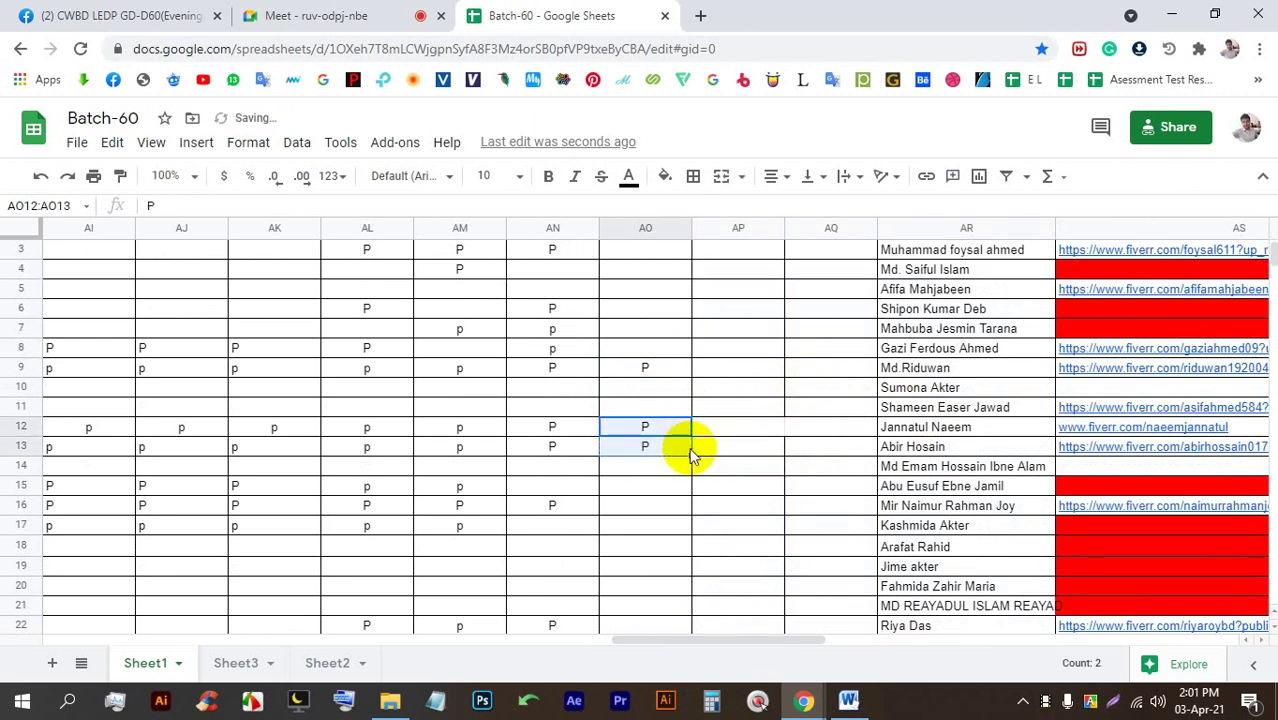
# Mark P in cell AO16 under 03-04-2021.
pyautogui.scroll(-1, 690, 455)
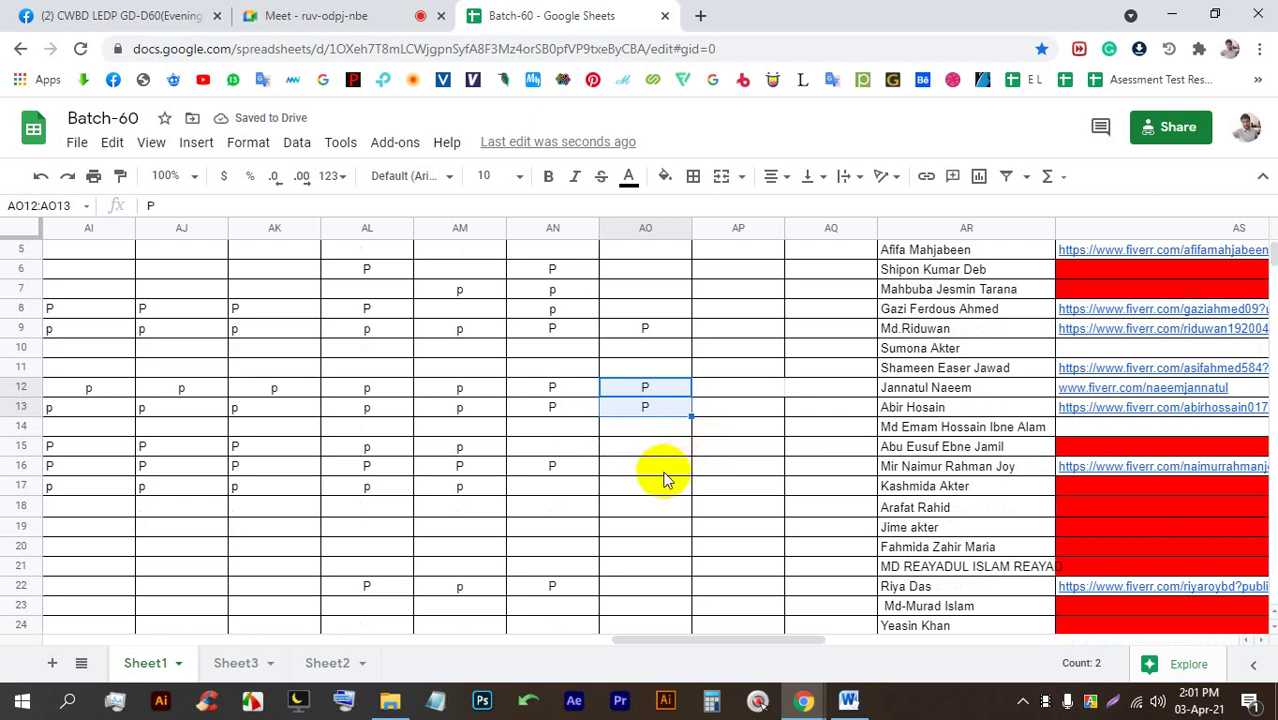
pyautogui.click(660, 467)
pyautogui.write('P')
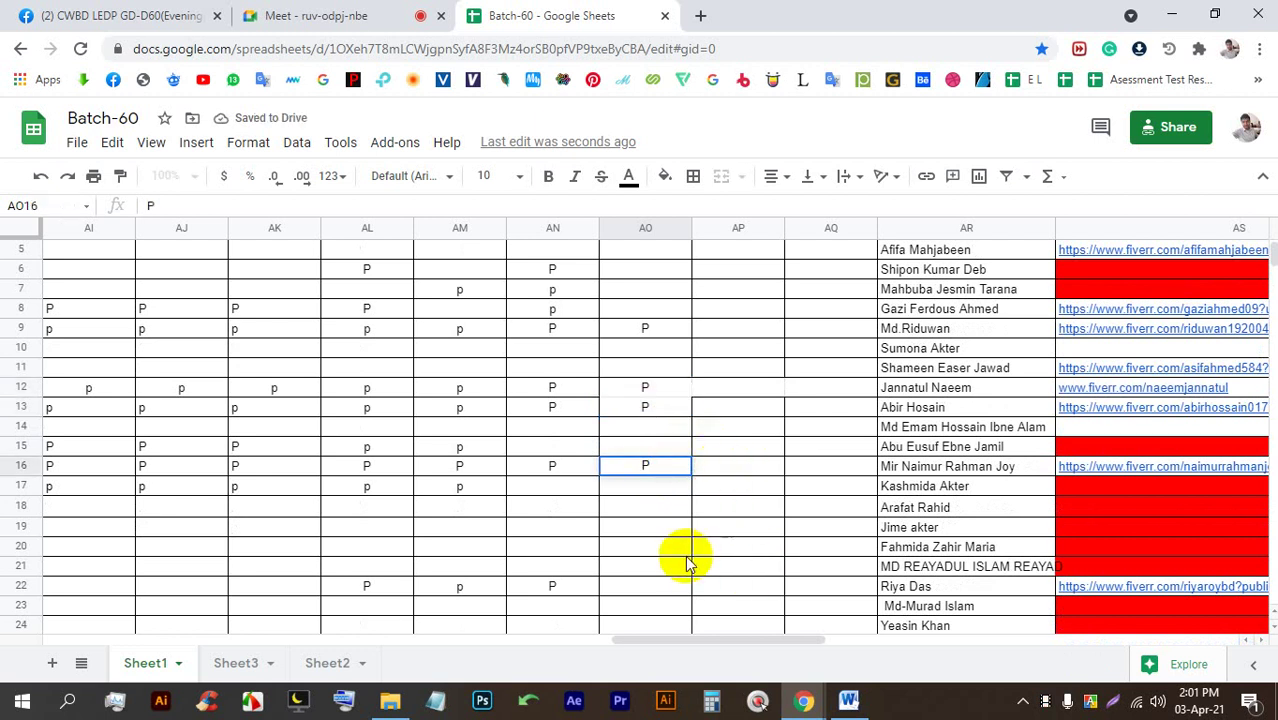
pyautogui.scroll(-1, 690, 541)
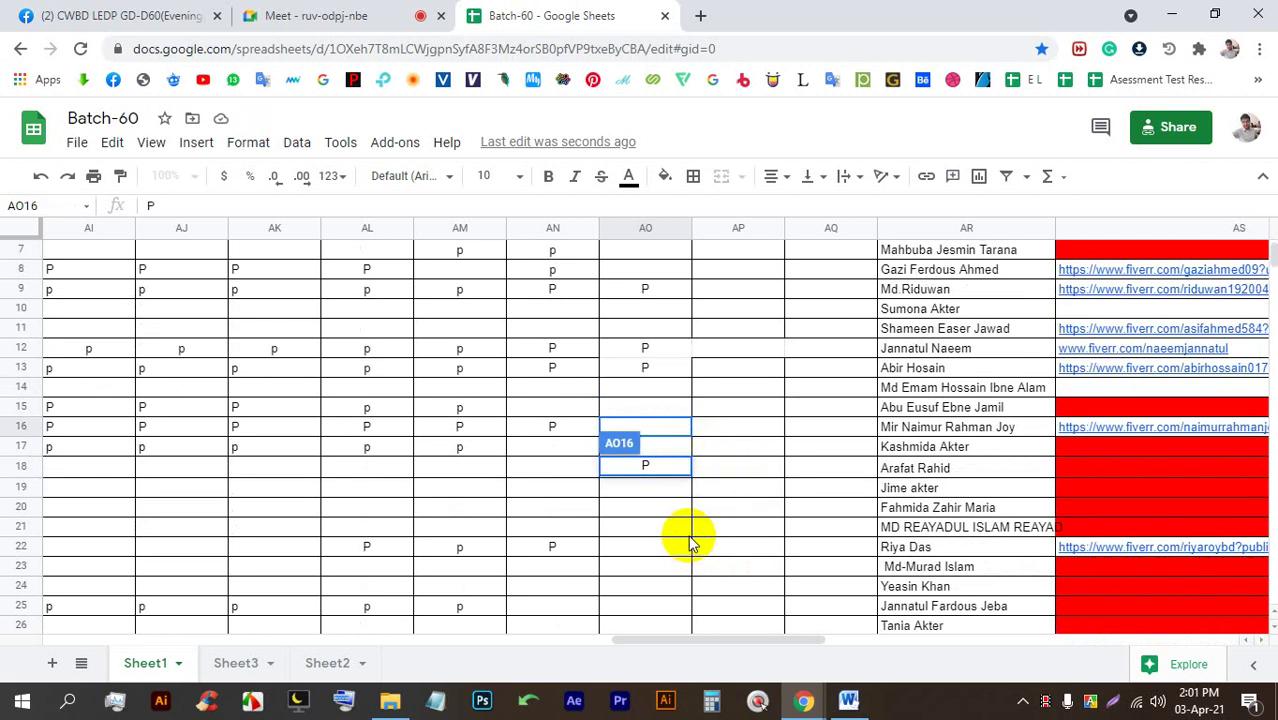
pyautogui.click(656, 430)
pyautogui.click(670, 467)
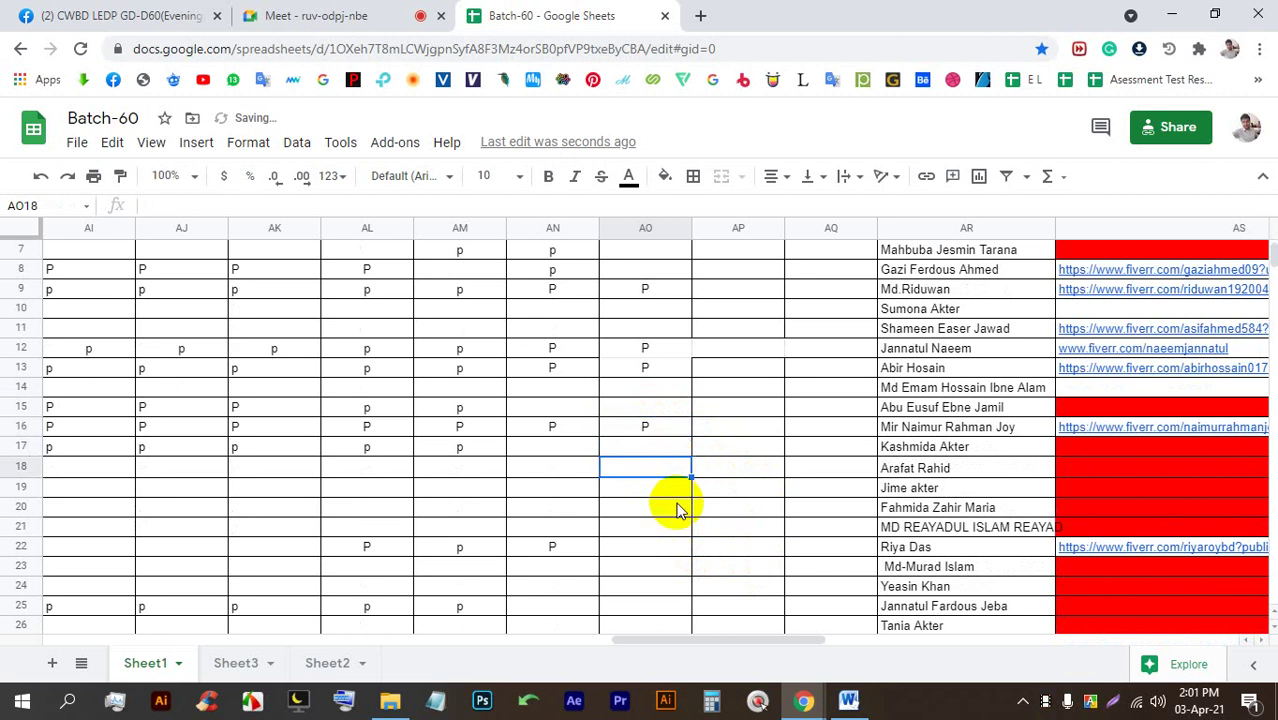
pyautogui.scroll(-2, 676, 503)
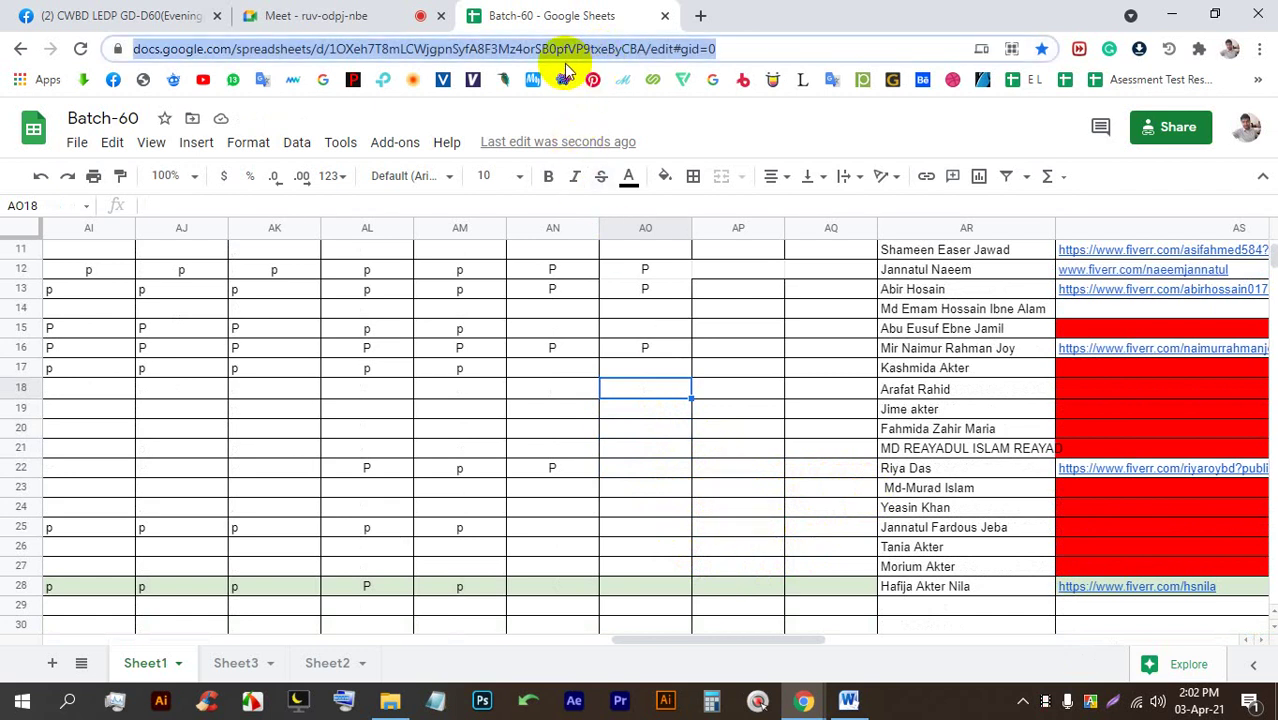
# Paste and send the spreadsheet link in the Meet chat, then go to Facebook.
pyautogui.hotkey('ctrl', 'shift', 'Tab')
pyautogui.click(977, 122)
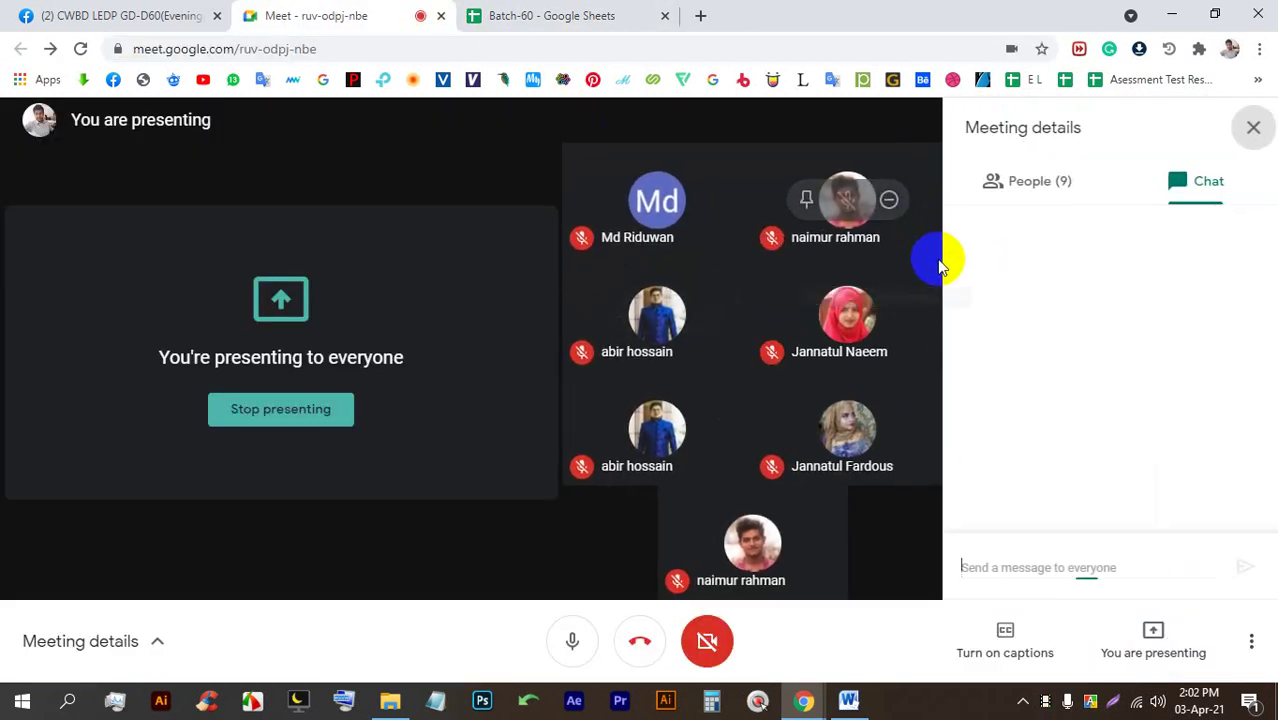
pyautogui.press('Return')
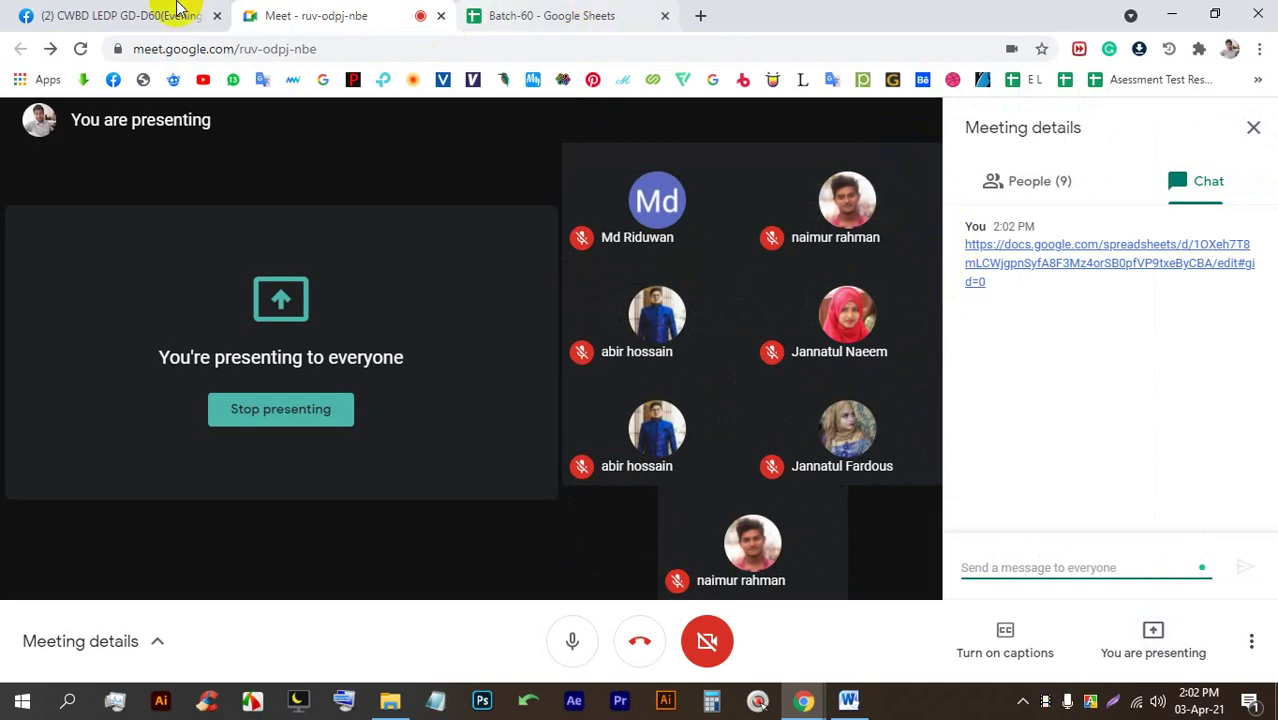
pyautogui.click(177, 14)
# View the T-shirt design photo, admitting a waiting participant to the Meet call meanwhile.
pyautogui.scroll(-1, 643, 500)
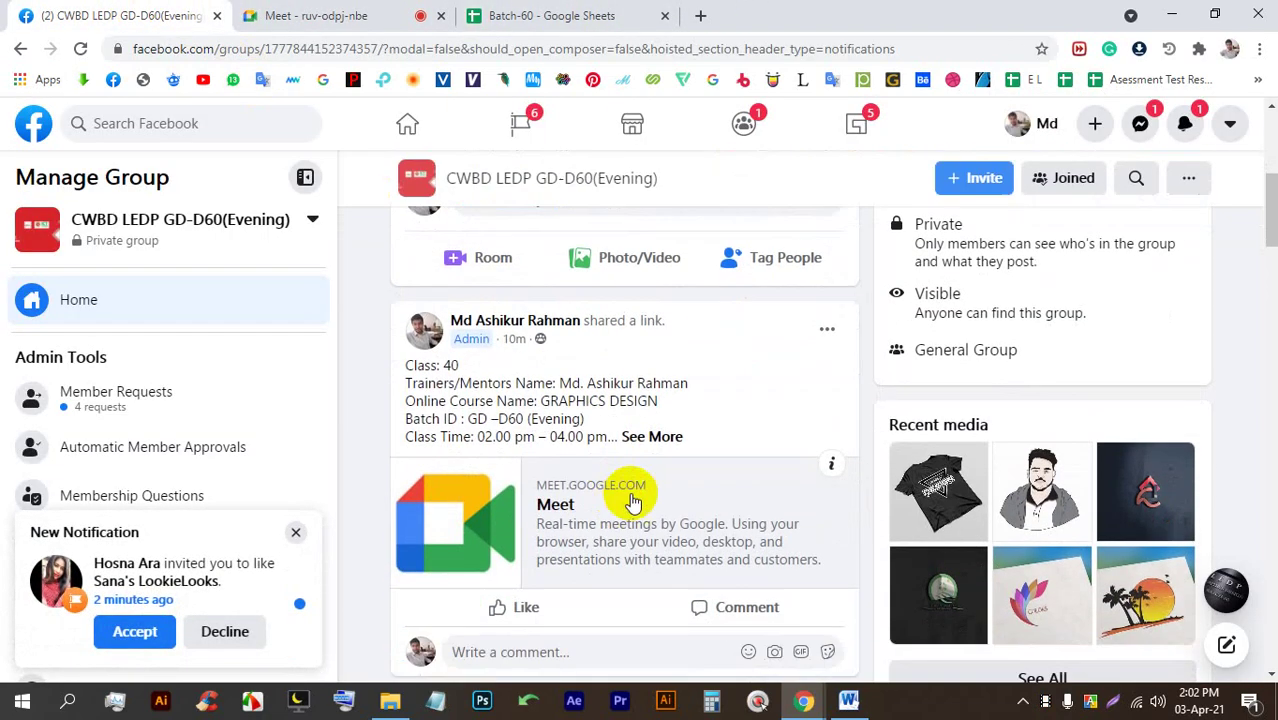
pyautogui.scroll(3, 634, 457)
pyautogui.scroll(-4, 634, 457)
pyautogui.scroll(-3, 643, 455)
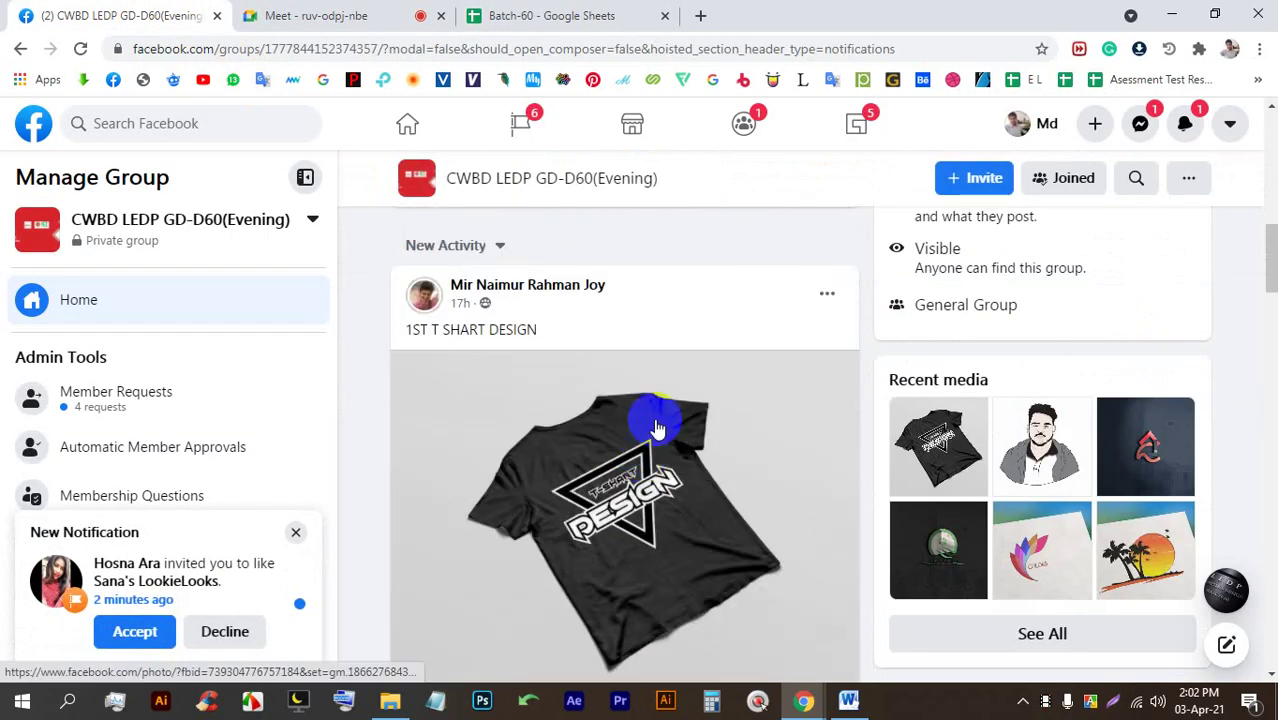
pyautogui.click(653, 426)
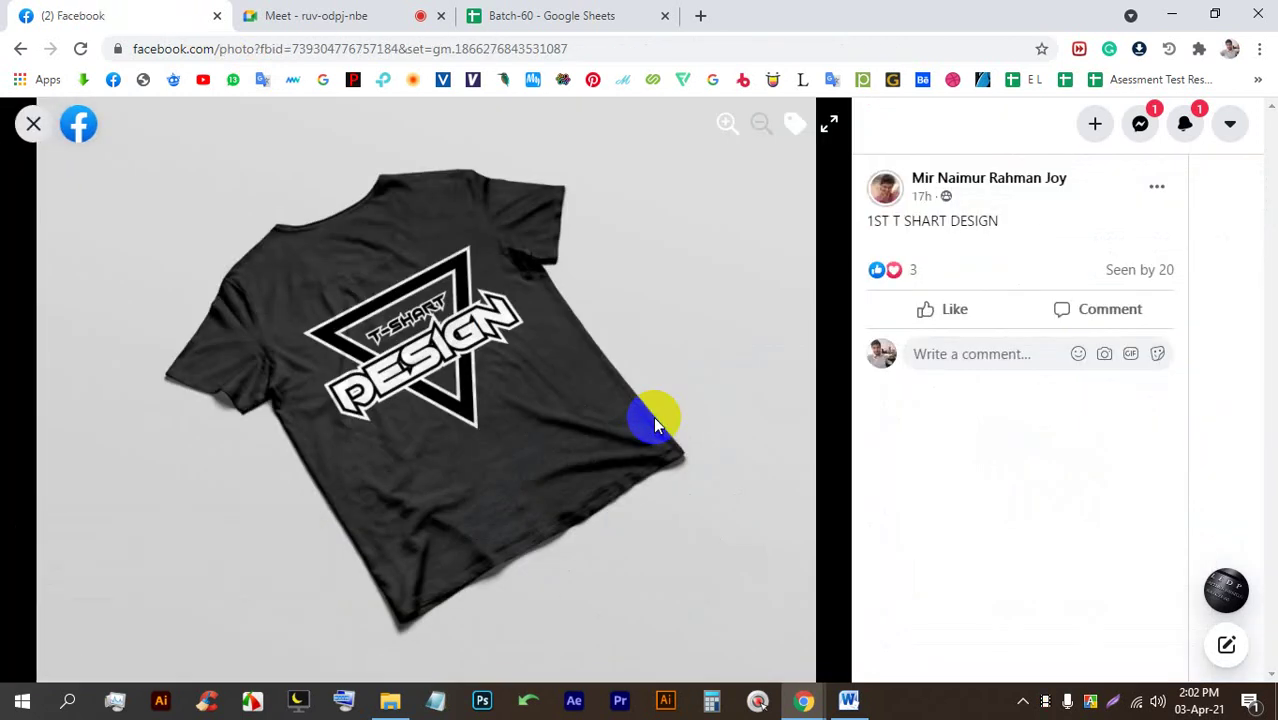
pyautogui.click(330, 14)
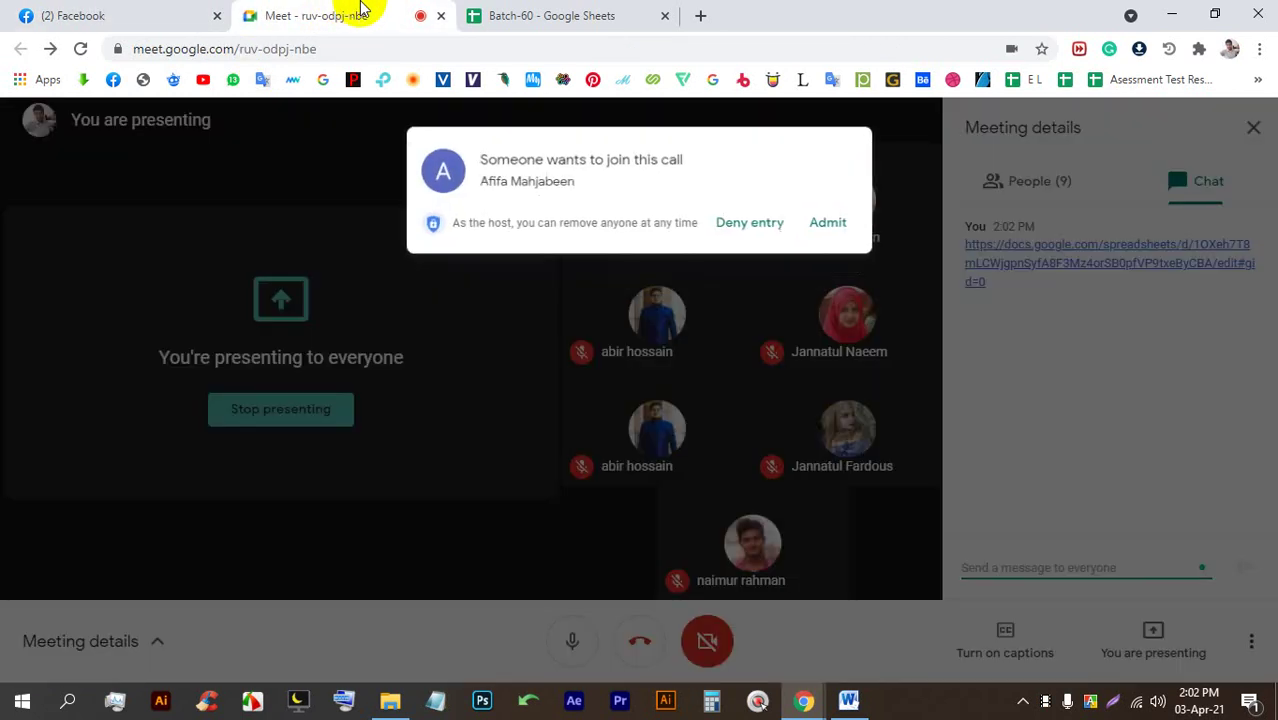
pyautogui.click(849, 224)
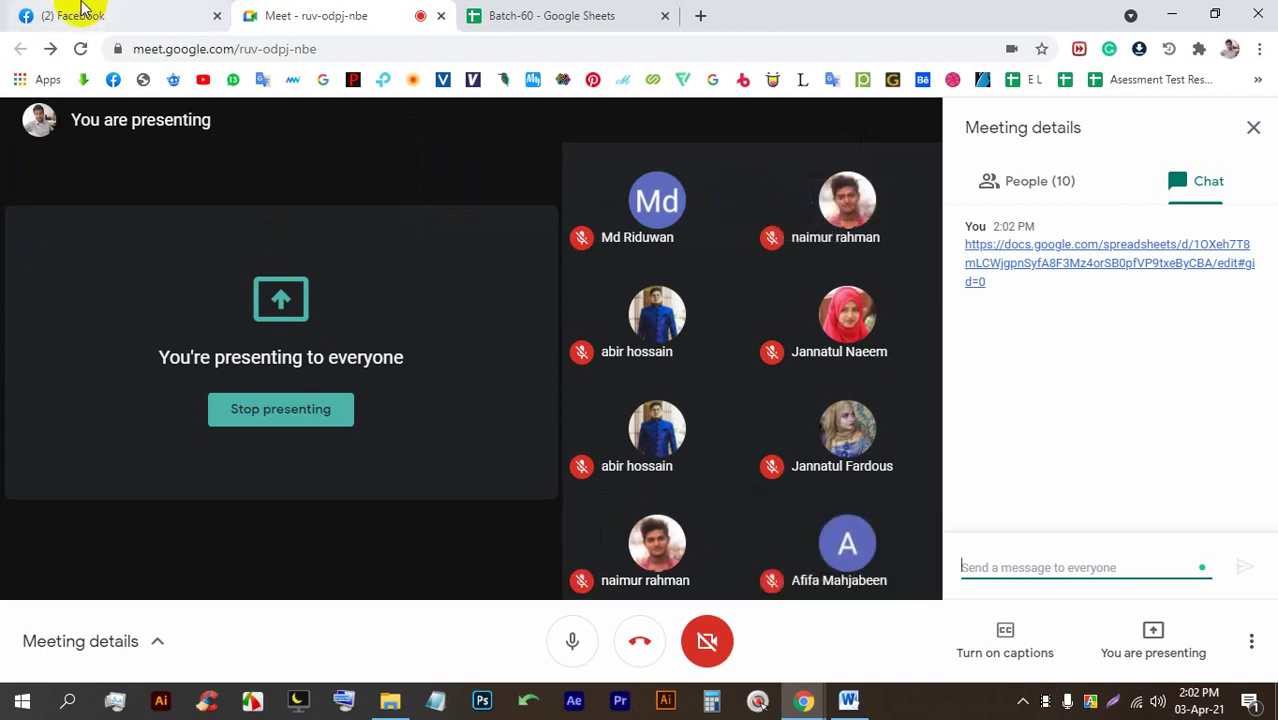
pyautogui.click(88, 12)
pyautogui.click(458, 400)
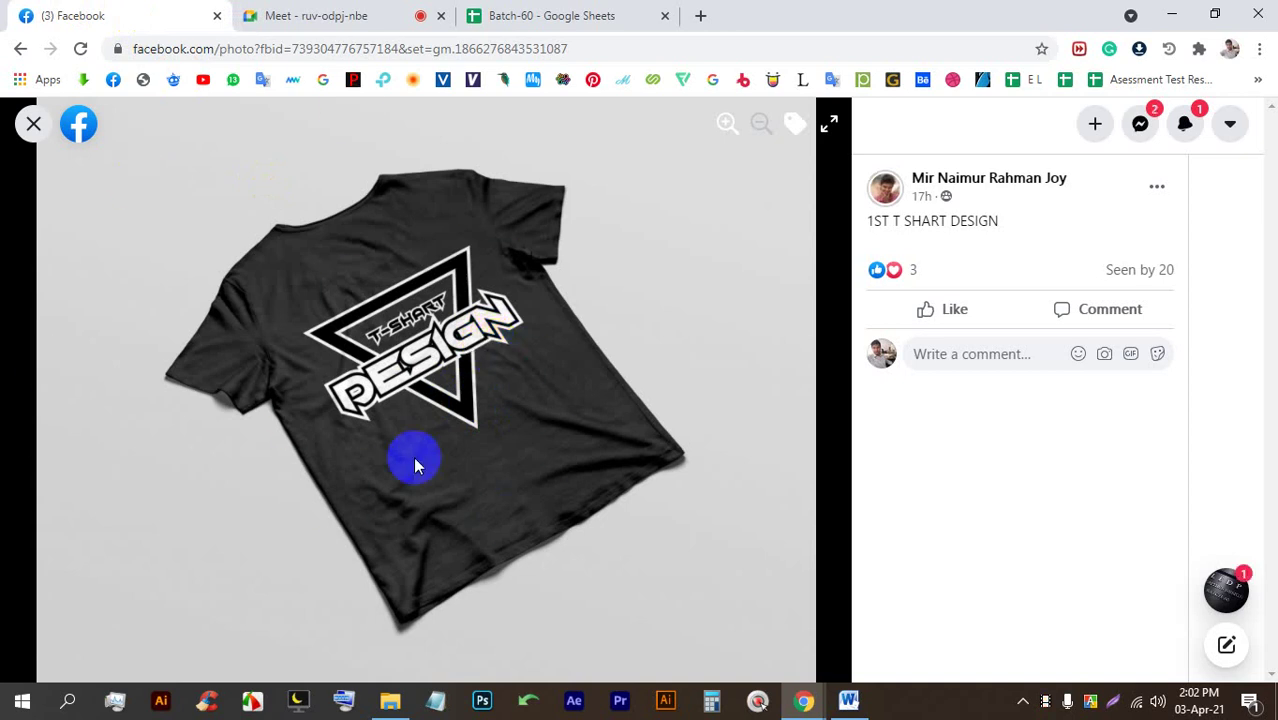
pyautogui.click(33, 123)
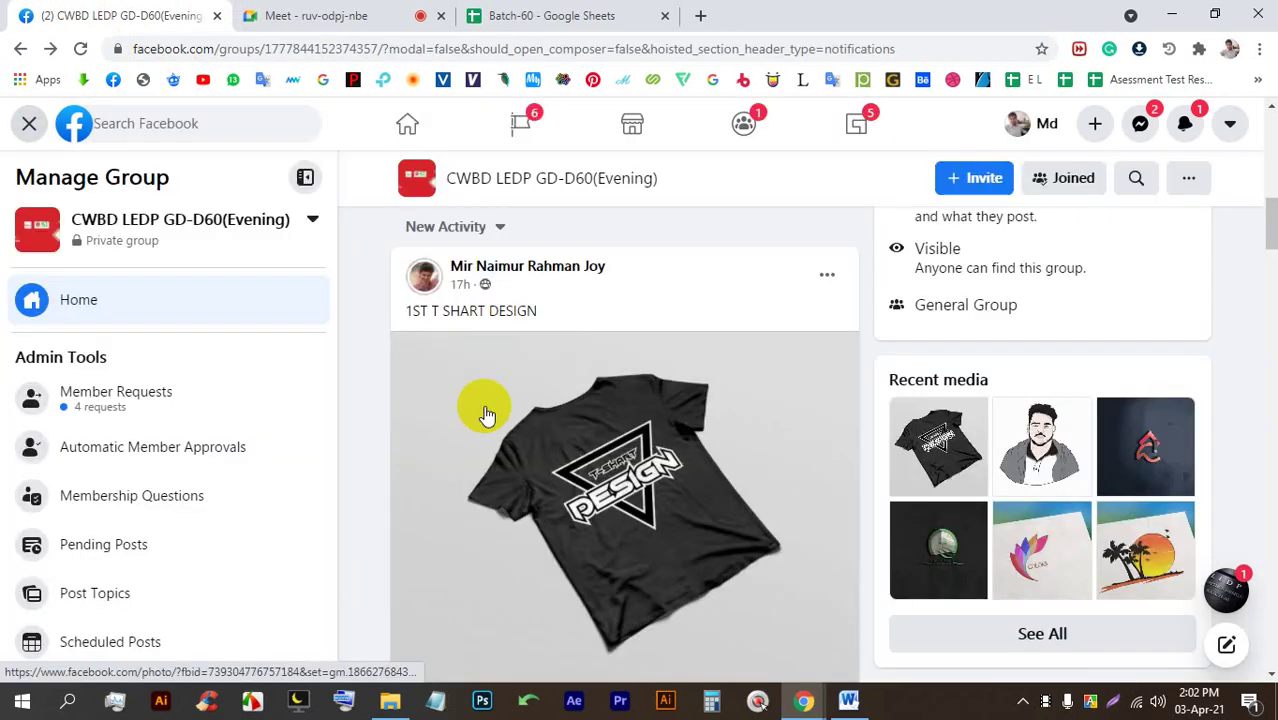
# View the vector portrait photo, scroll further down the group feed, and return to Meet.
pyautogui.scroll(-5, 486, 415)
pyautogui.click(613, 418)
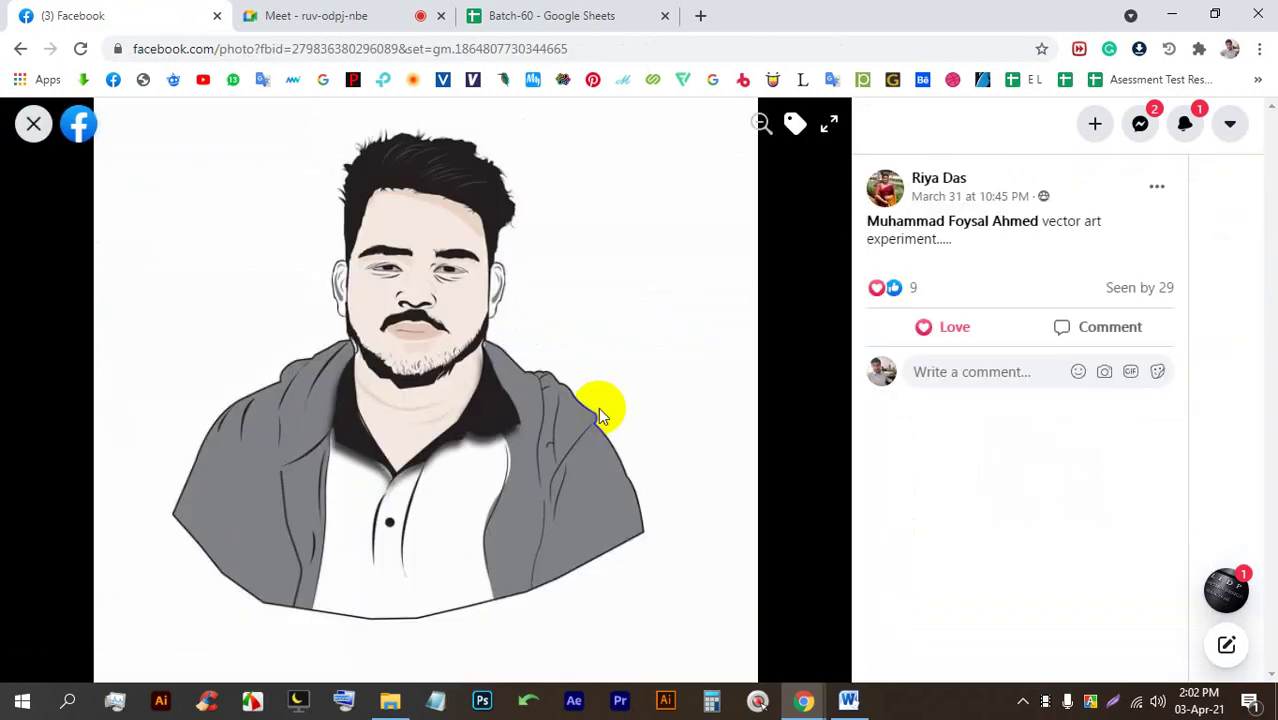
pyautogui.click(33, 123)
pyautogui.scroll(-5, 625, 422)
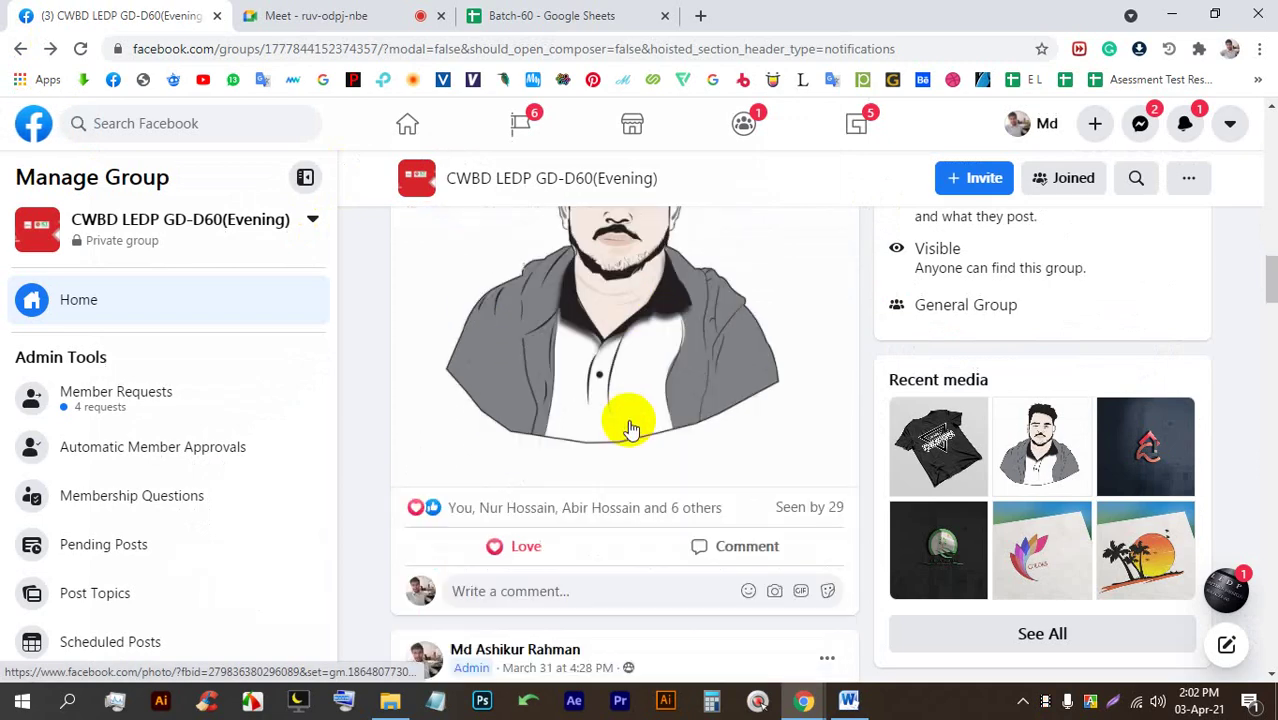
pyautogui.scroll(-10, 618, 430)
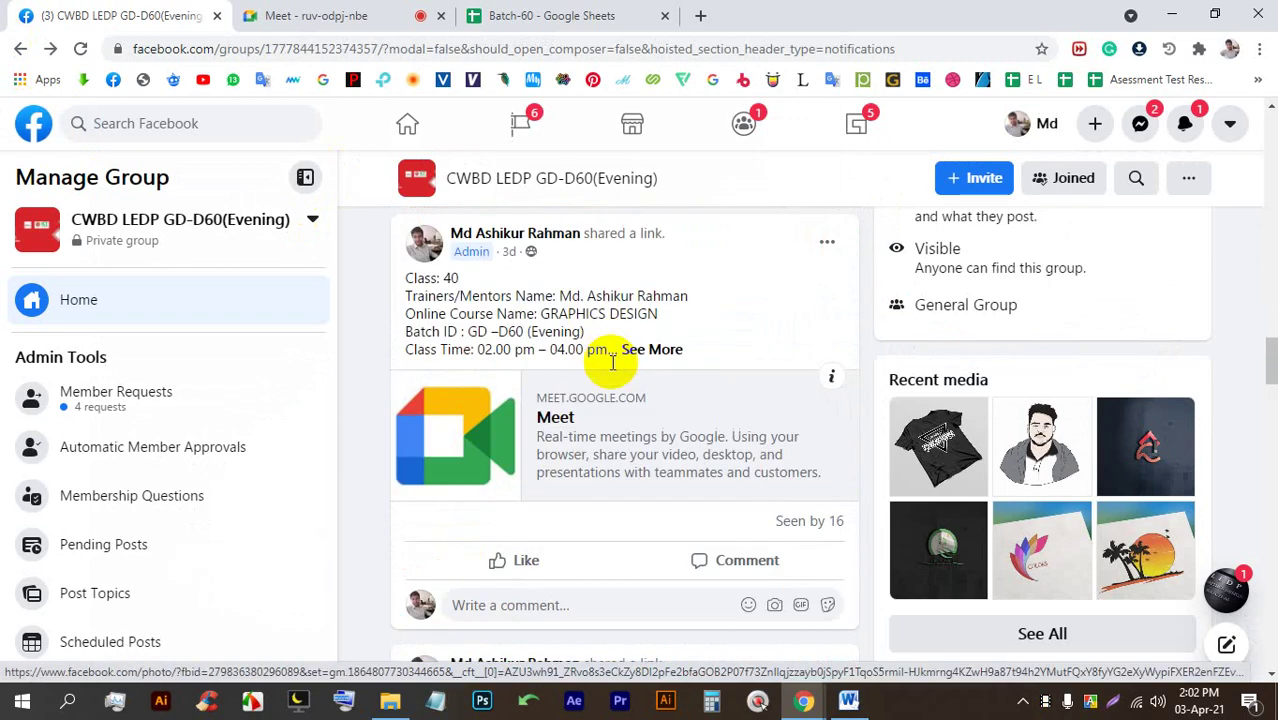
pyautogui.scroll(-6, 610, 365)
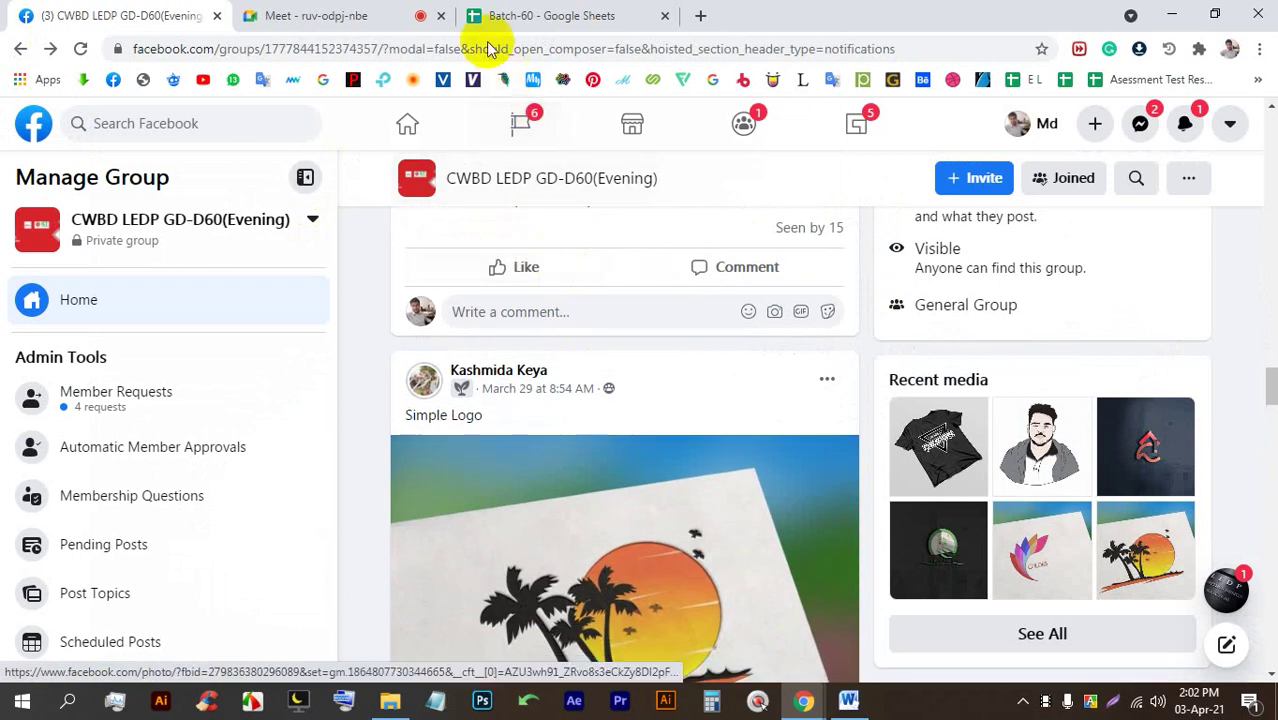
pyautogui.scroll(-5, 500, 412)
pyautogui.click(362, 14)
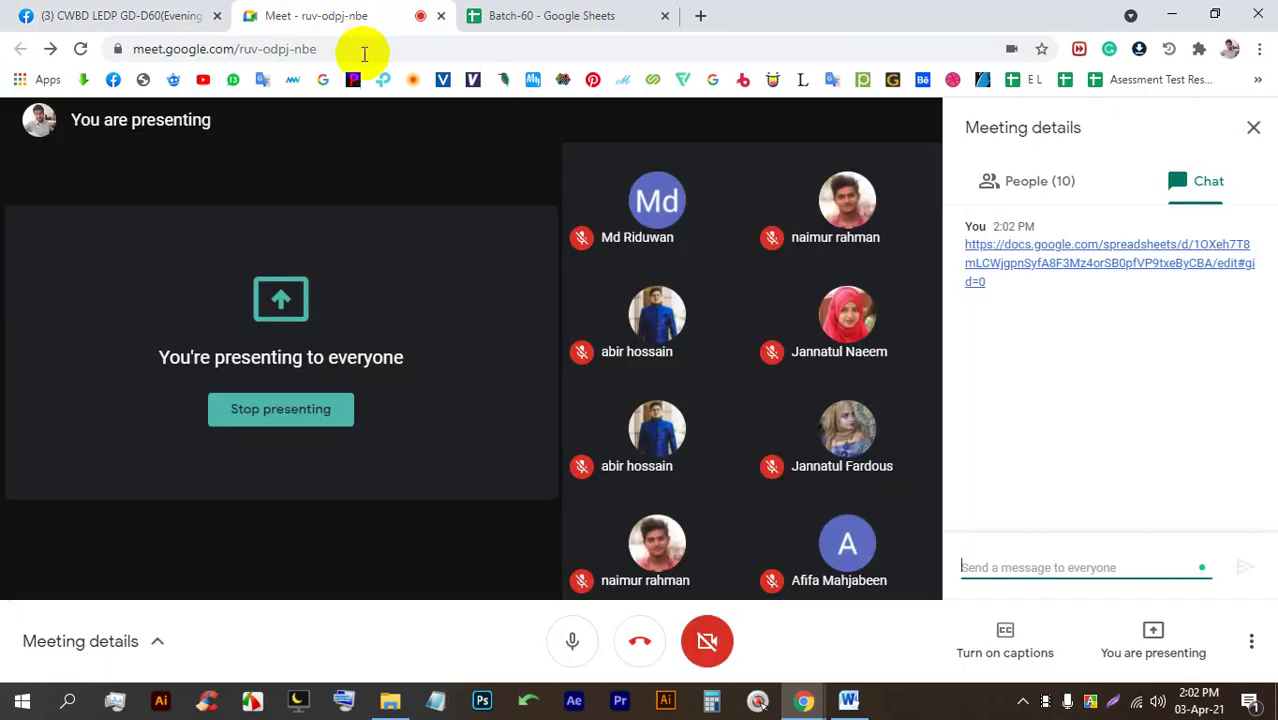
# Check the People list in Meeting details, close the panel, then return to Facebook.
pyautogui.click(1055, 198)
pyautogui.click(1253, 127)
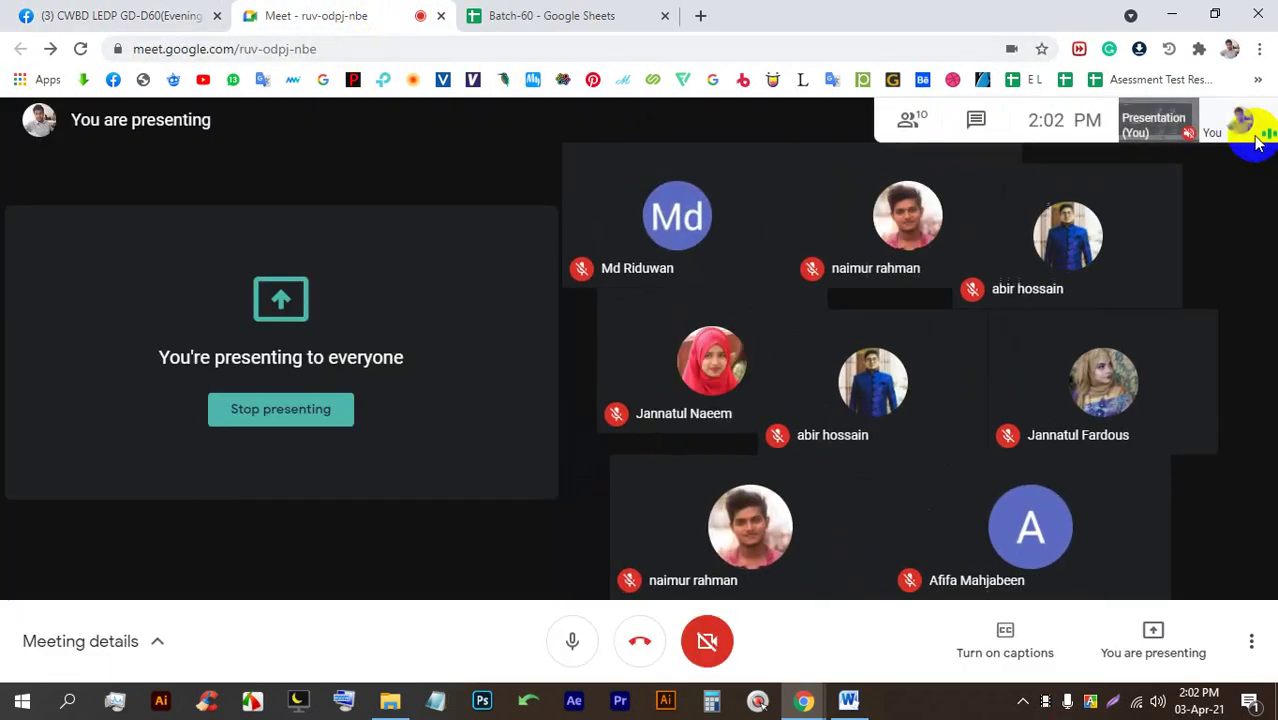
pyautogui.moveTo(1200, 225)
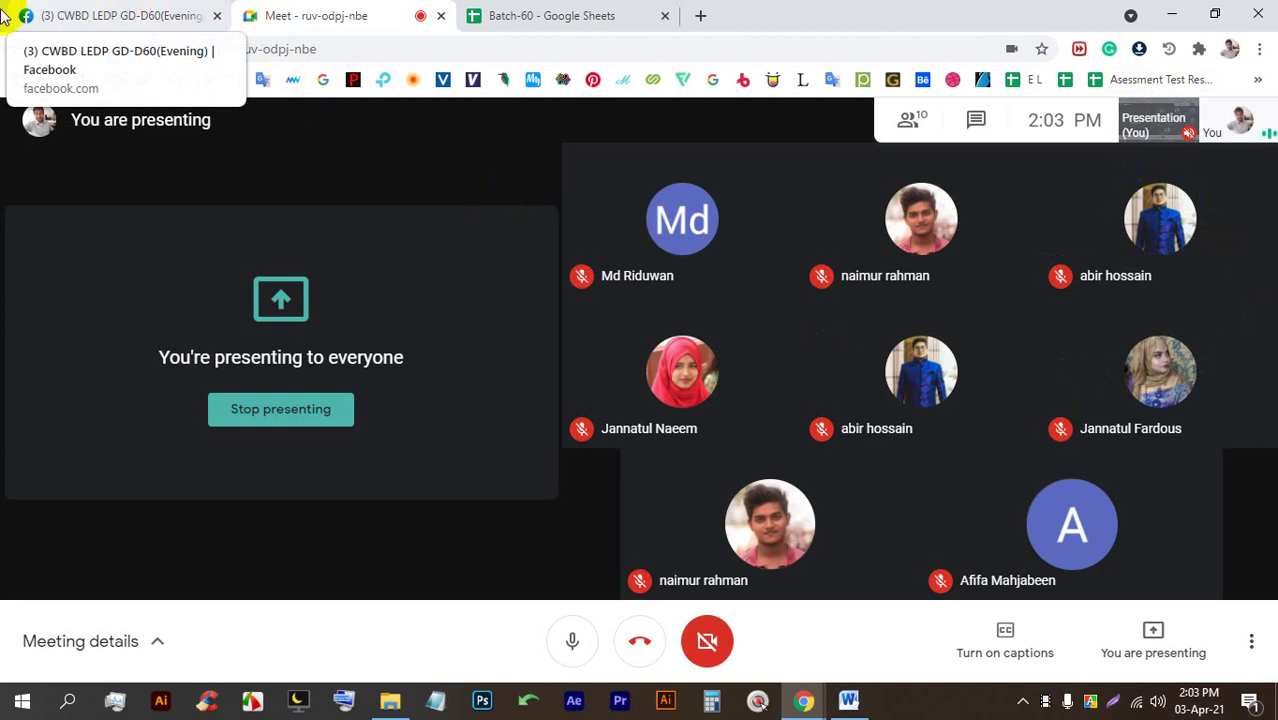
pyautogui.click(137, 14)
# Page through the palm-tree logo photos and the calendar design photos in the group.
pyautogui.scroll(2, 636, 436)
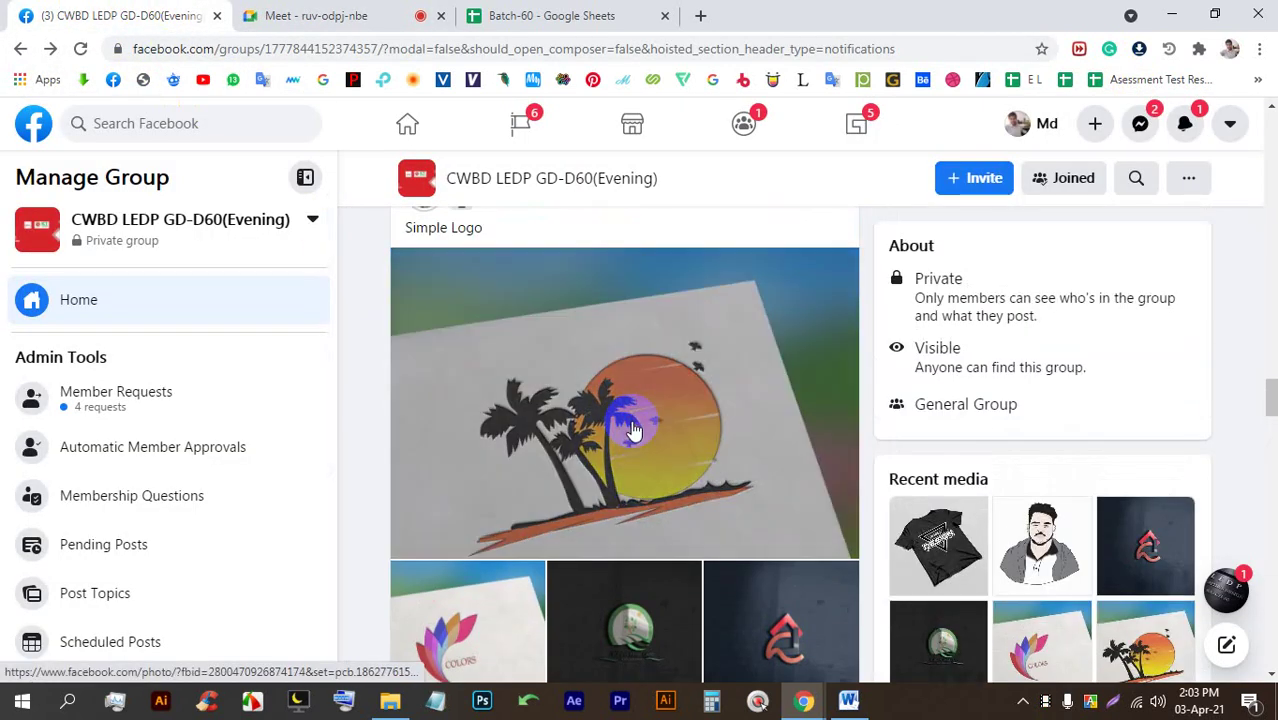
pyautogui.click(633, 414)
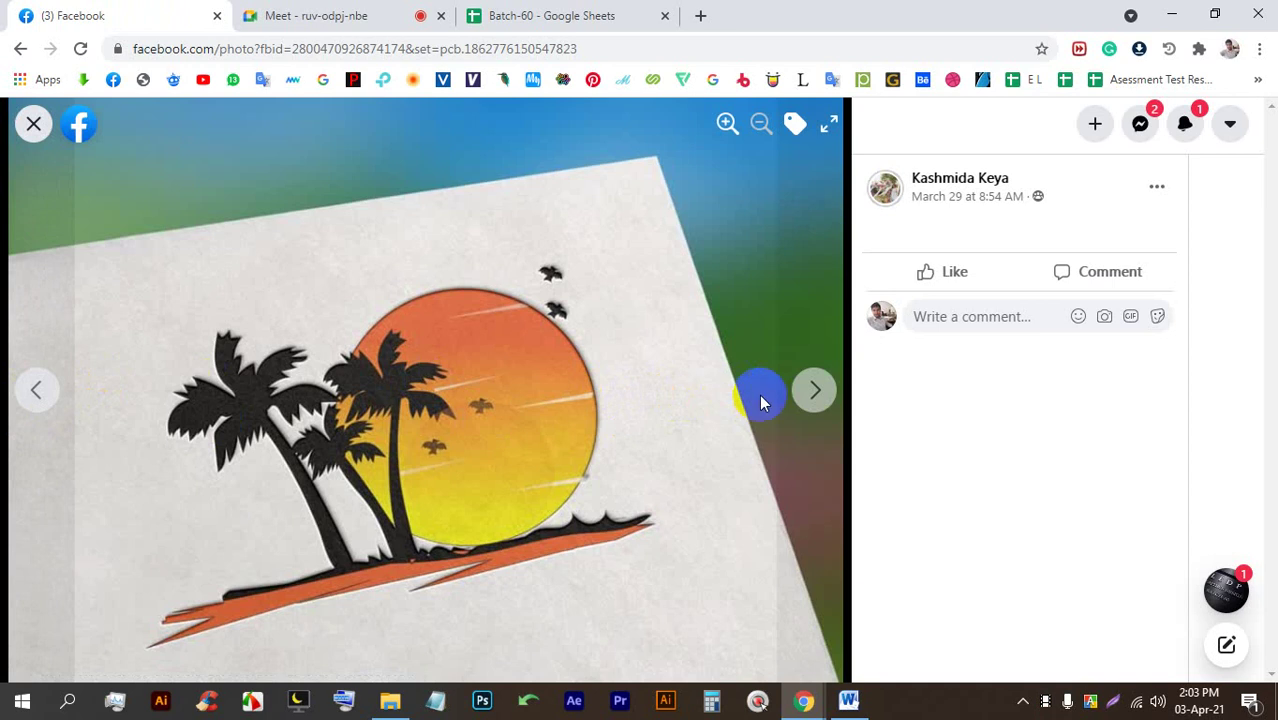
pyautogui.click(806, 400)
pyautogui.click(812, 392)
pyautogui.click(813, 389)
pyautogui.click(813, 389)
pyautogui.click(34, 123)
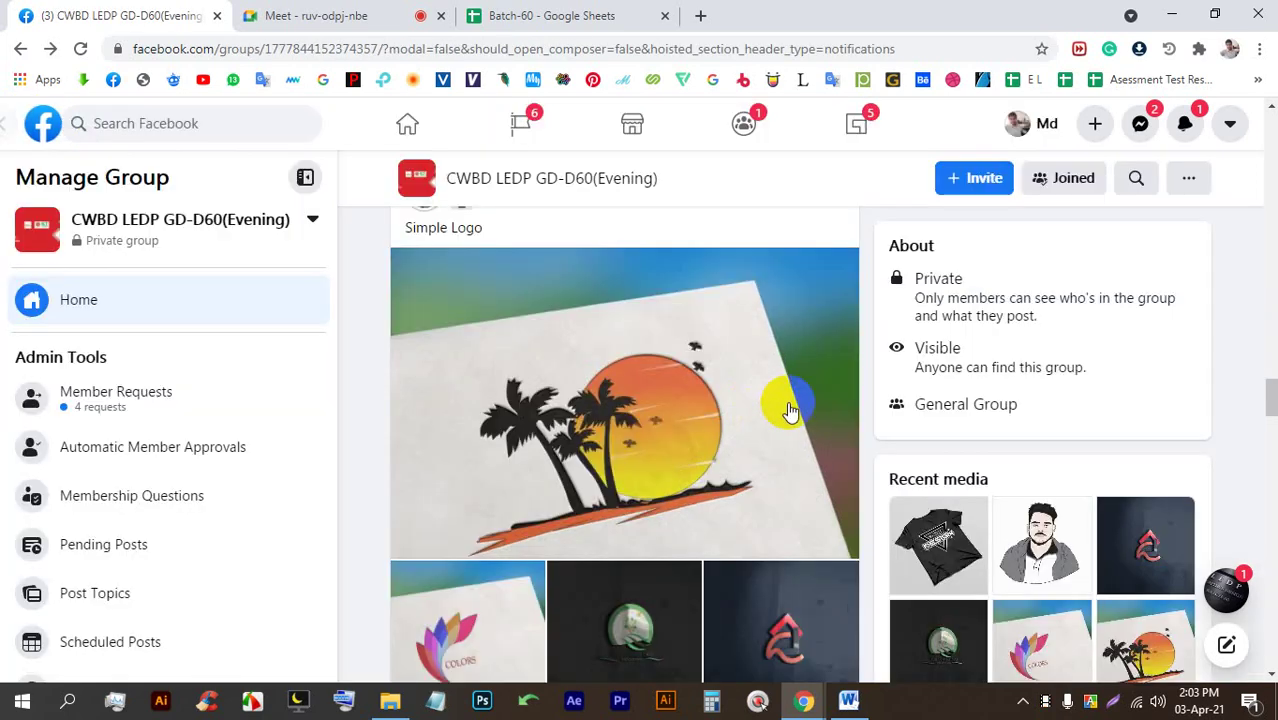
pyautogui.scroll(-12, 696, 442)
pyautogui.click(505, 313)
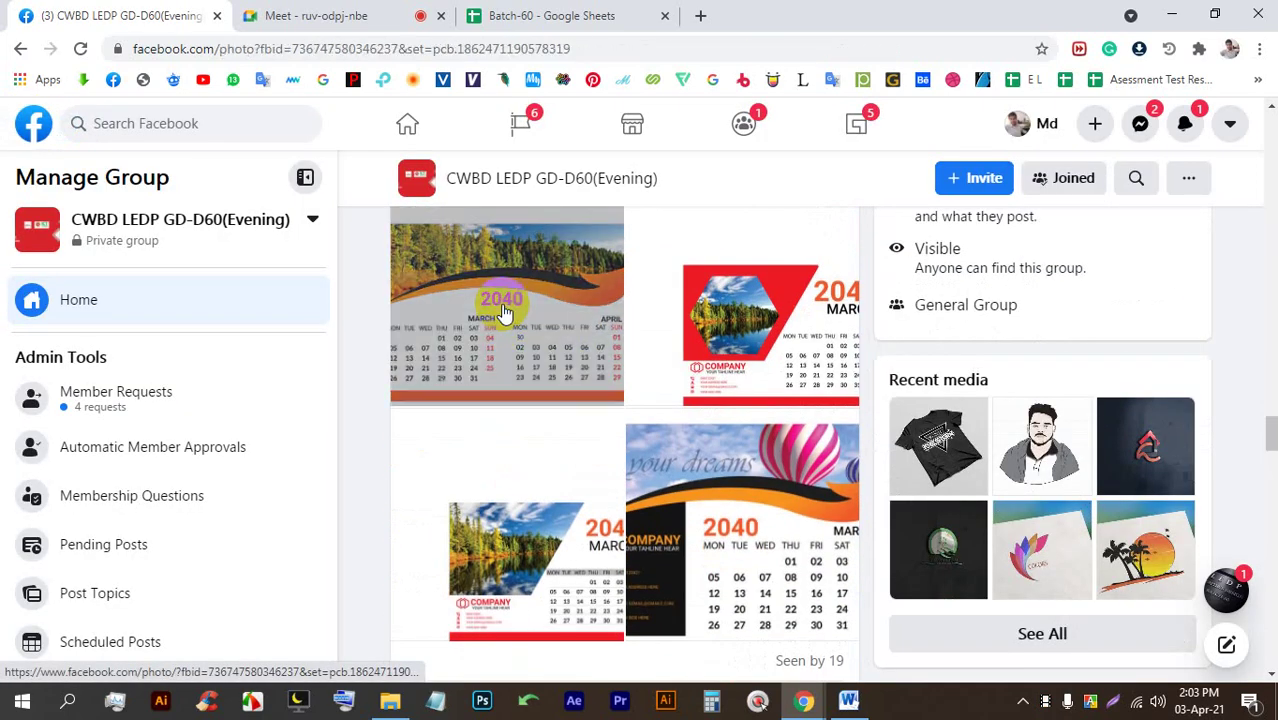
pyautogui.click(813, 389)
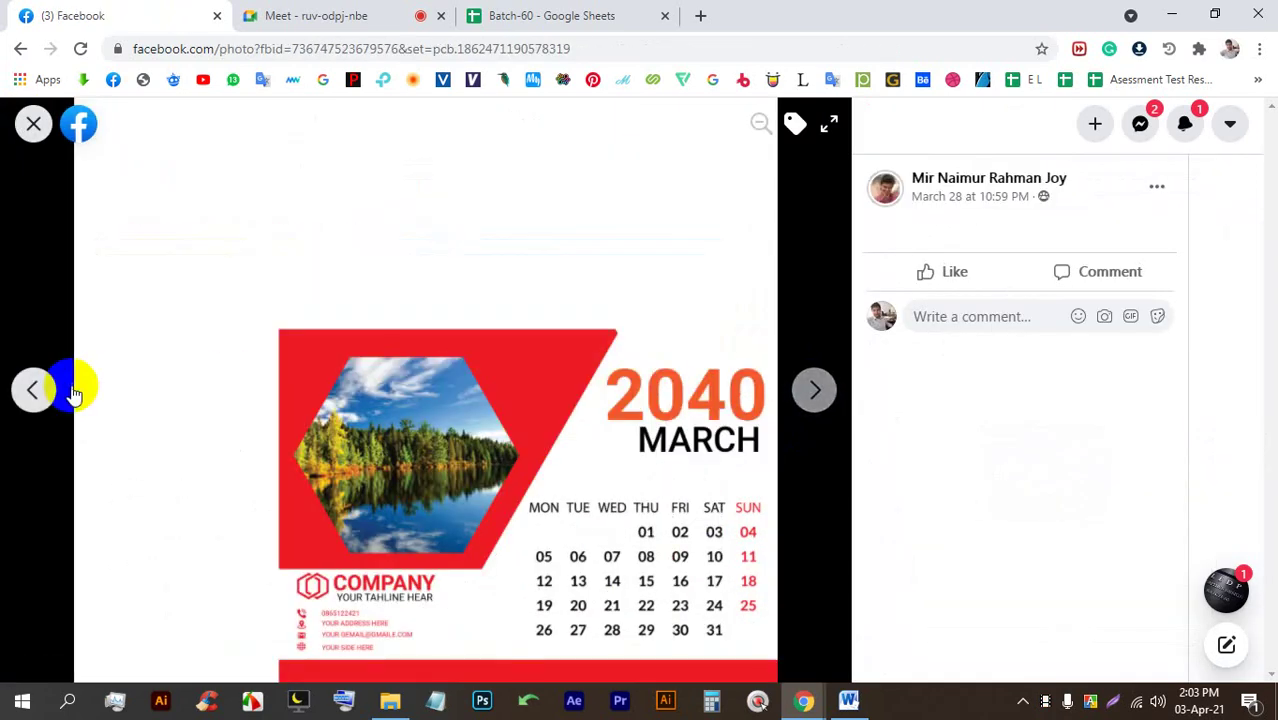
pyautogui.click(31, 123)
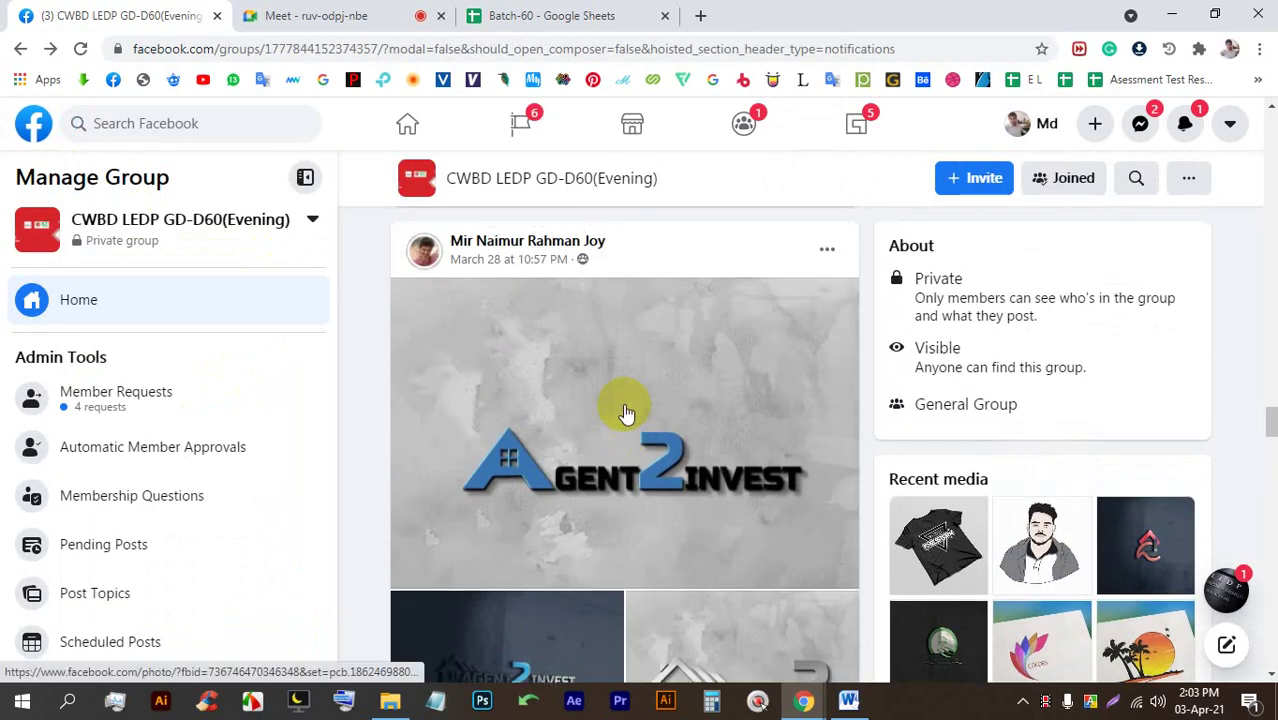
# Admit the waiting person to the Meet call while viewing the Agent2Invest logo photos.
pyautogui.click(622, 414)
pyautogui.click(330, 15)
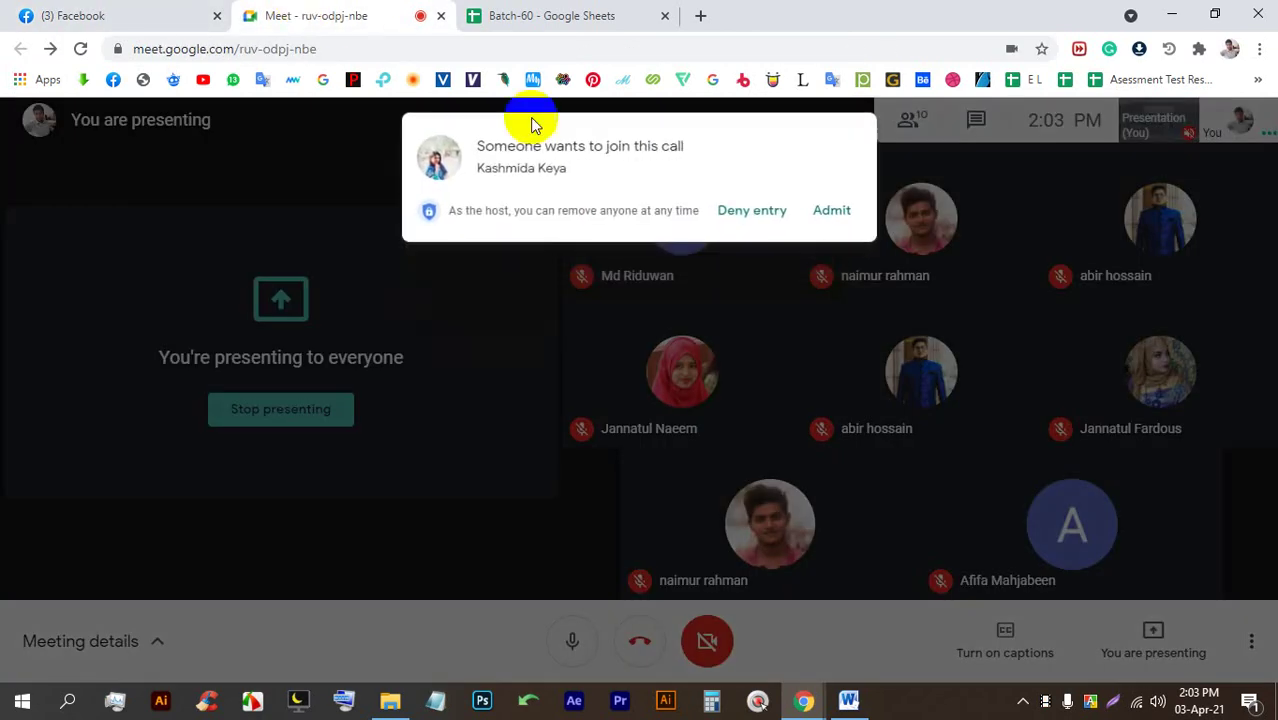
pyautogui.click(830, 212)
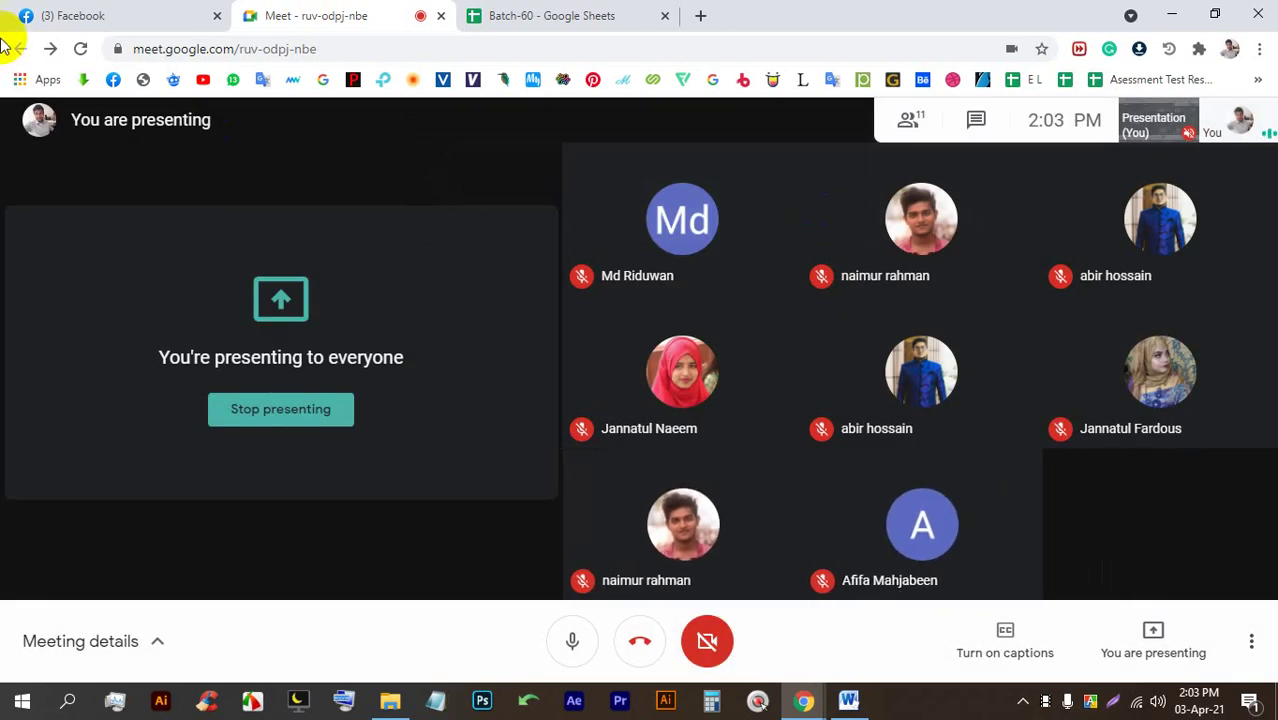
pyautogui.click(86, 14)
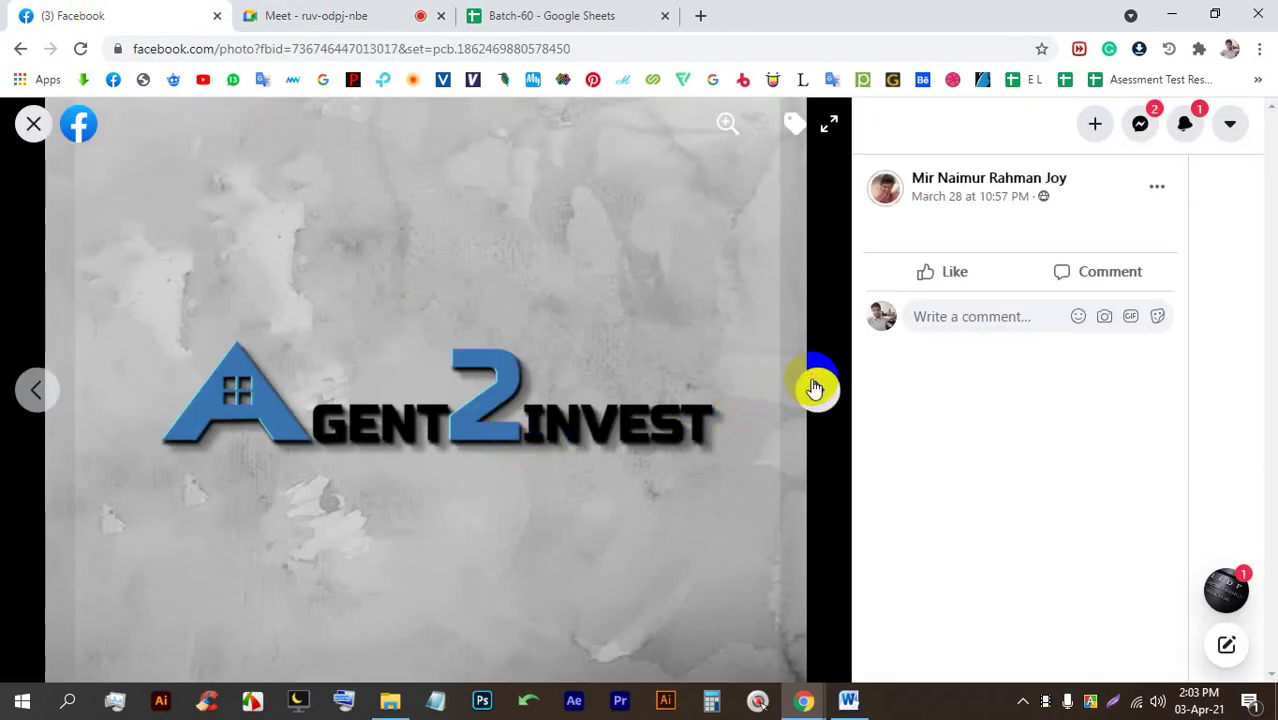
pyautogui.click(813, 388)
pyautogui.click(33, 123)
# View the sunset and COLORS logo photos, then return to the Batch-60 spreadsheet.
pyautogui.scroll(10, 600, 420)
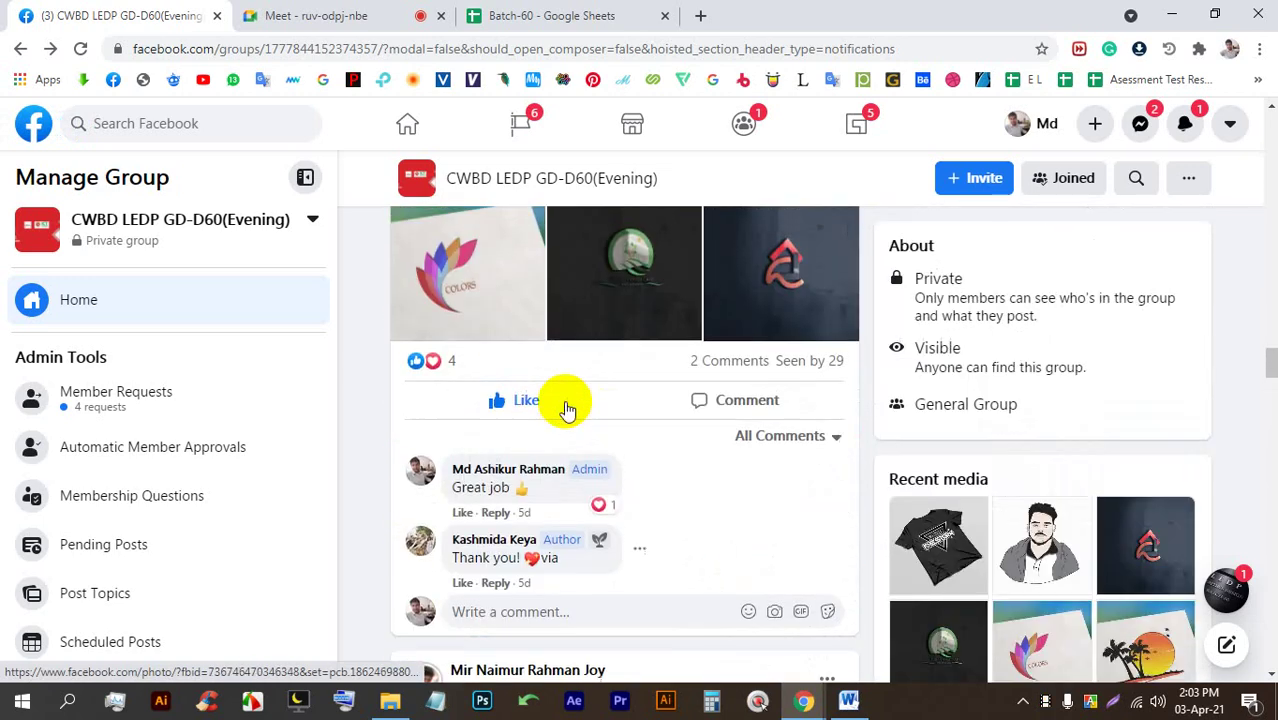
pyautogui.scroll(-5, 566, 410)
pyautogui.click(614, 400)
pyautogui.click(813, 390)
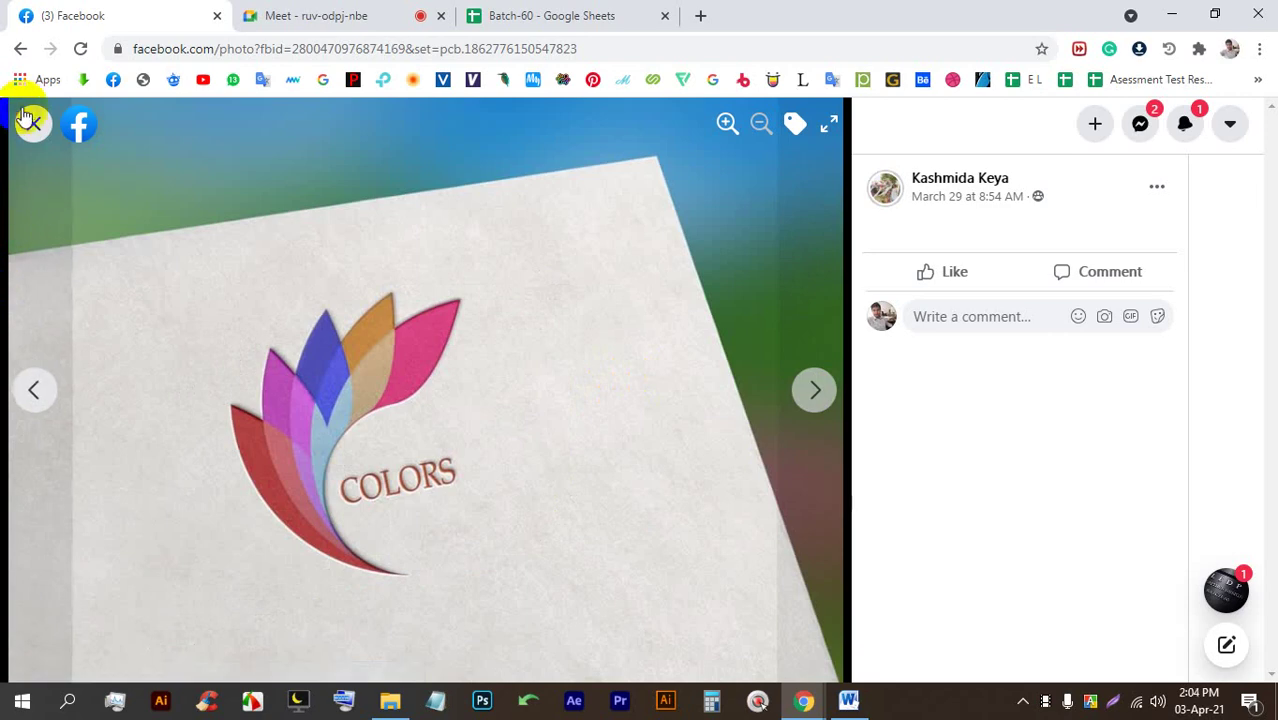
pyautogui.click(33, 123)
pyautogui.scroll(-5, 640, 480)
pyautogui.scroll(-10, 590, 488)
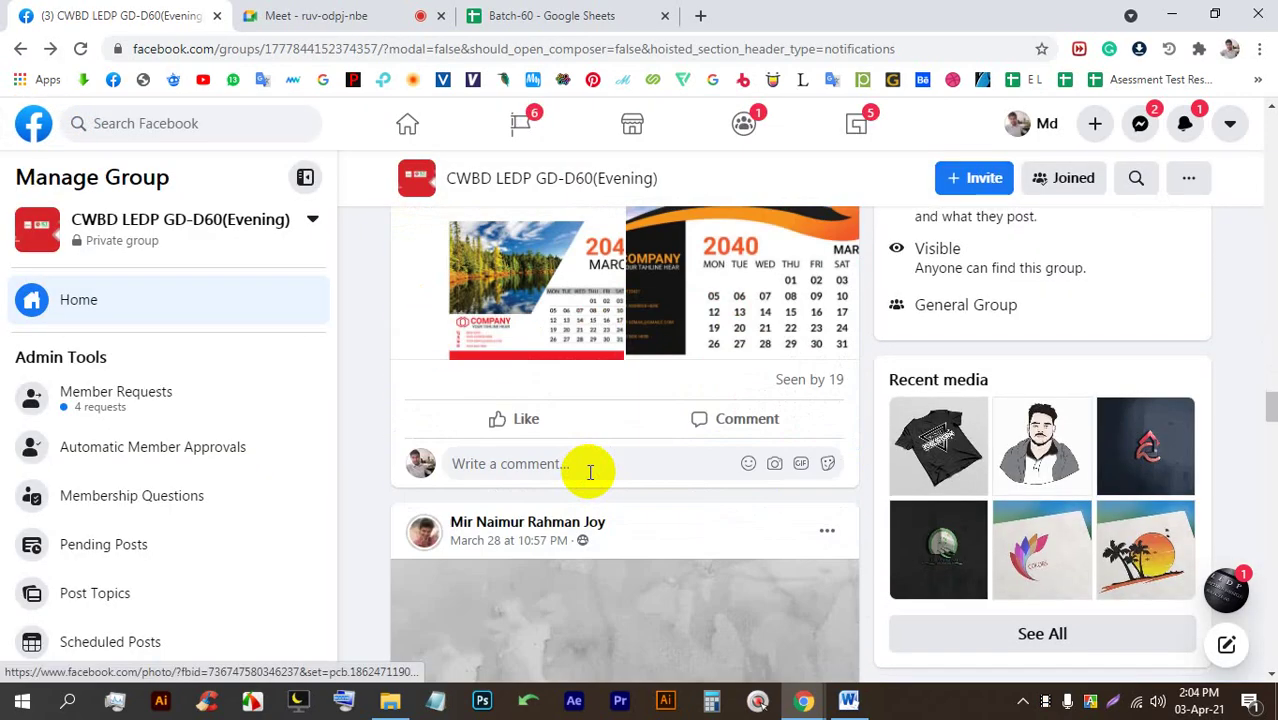
pyautogui.scroll(-10, 600, 483)
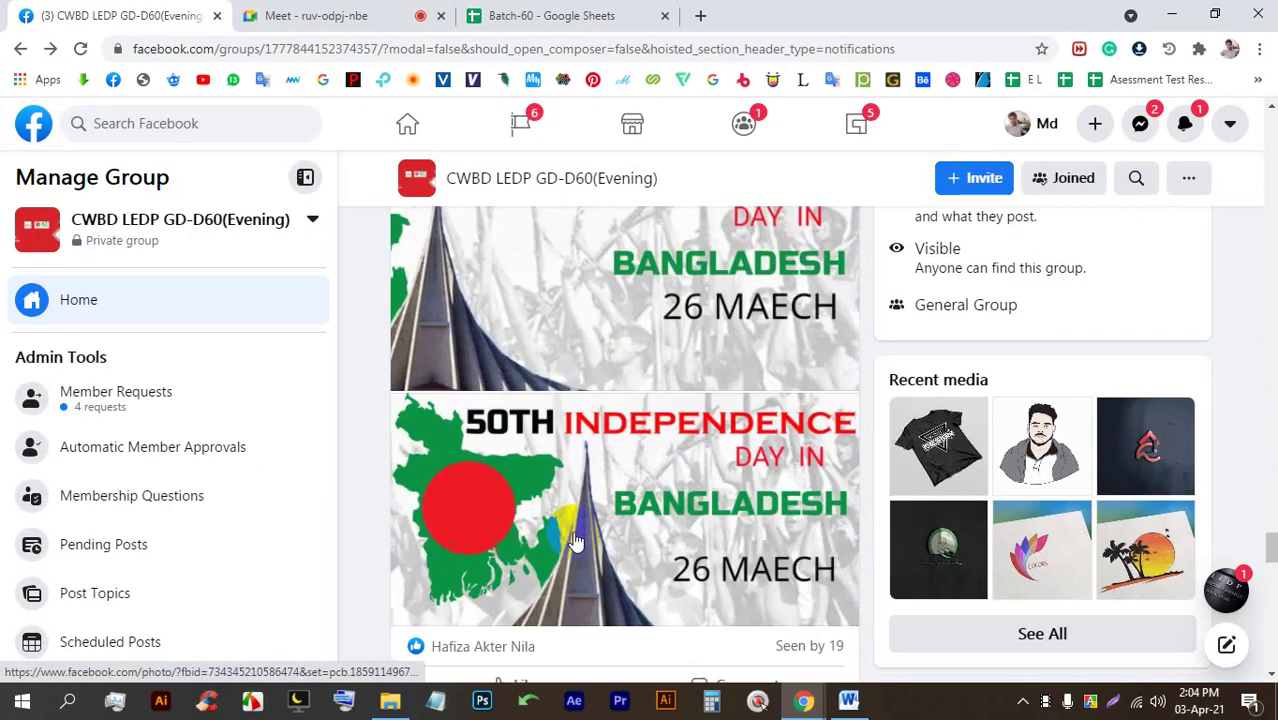
pyautogui.click(540, 15)
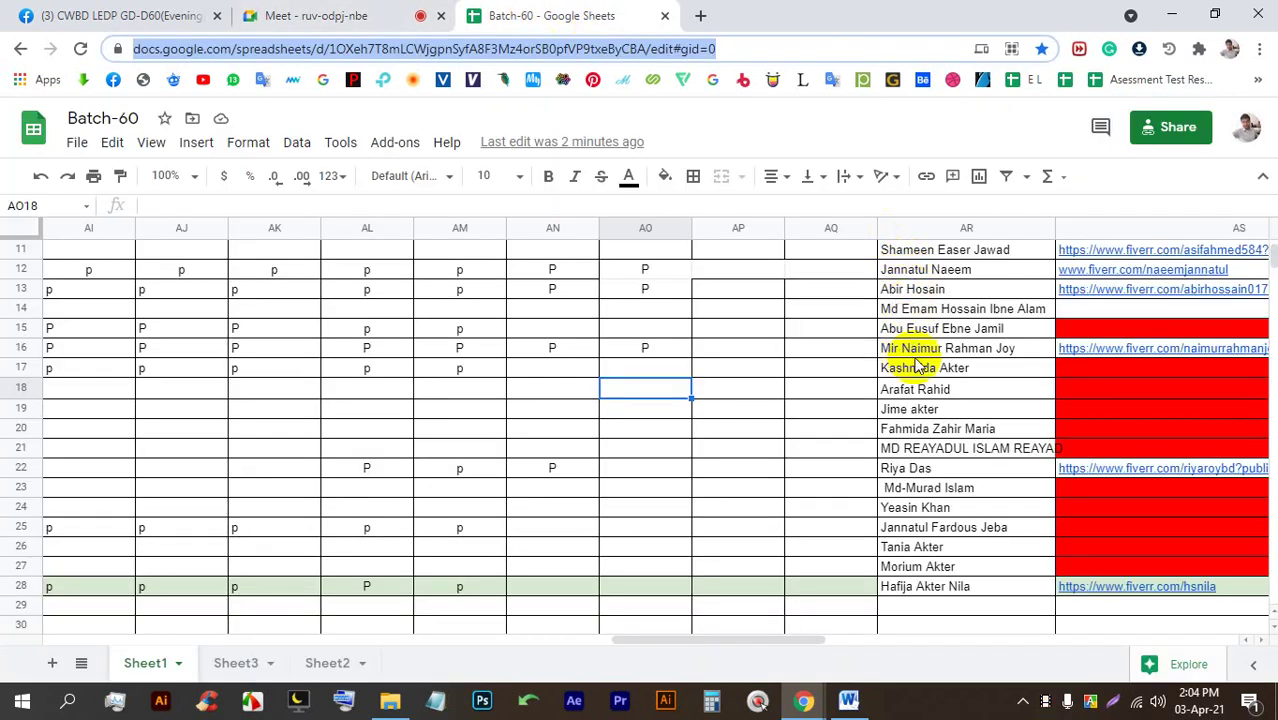
# Enter P in cells AO5 and AO17 under 03-04-2021.
pyautogui.scroll(5, 906, 362)
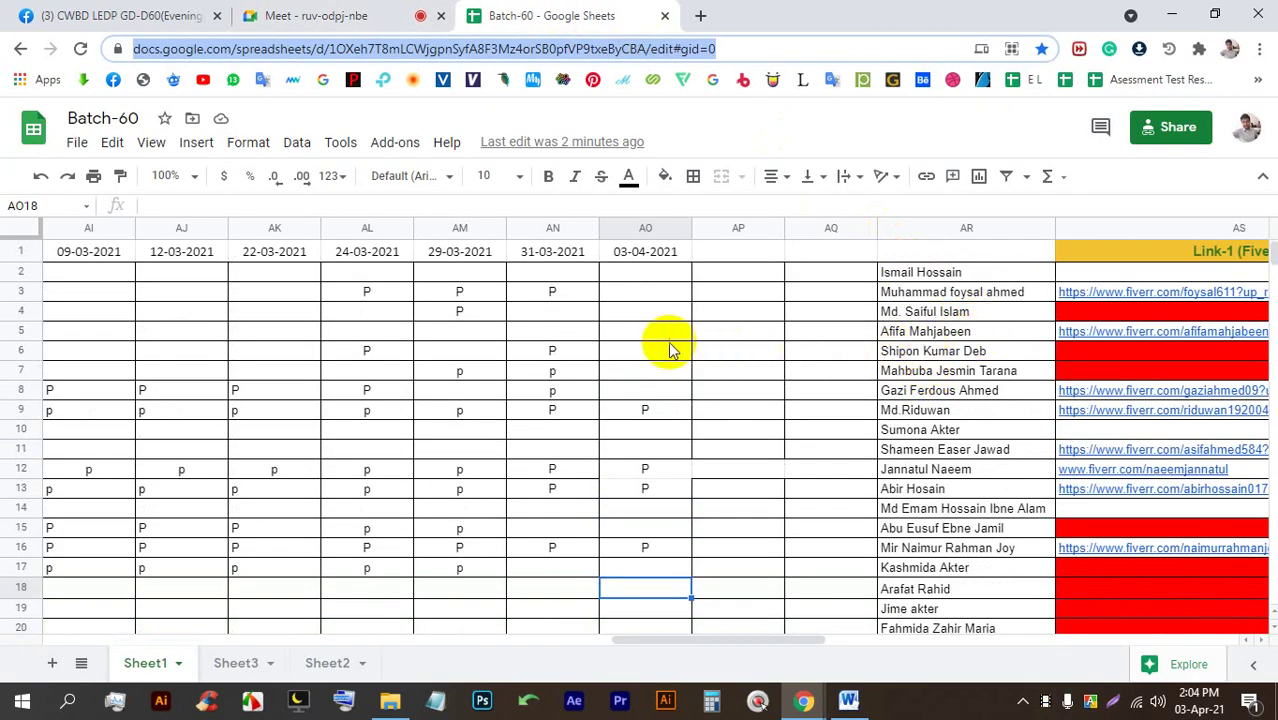
pyautogui.click(655, 335)
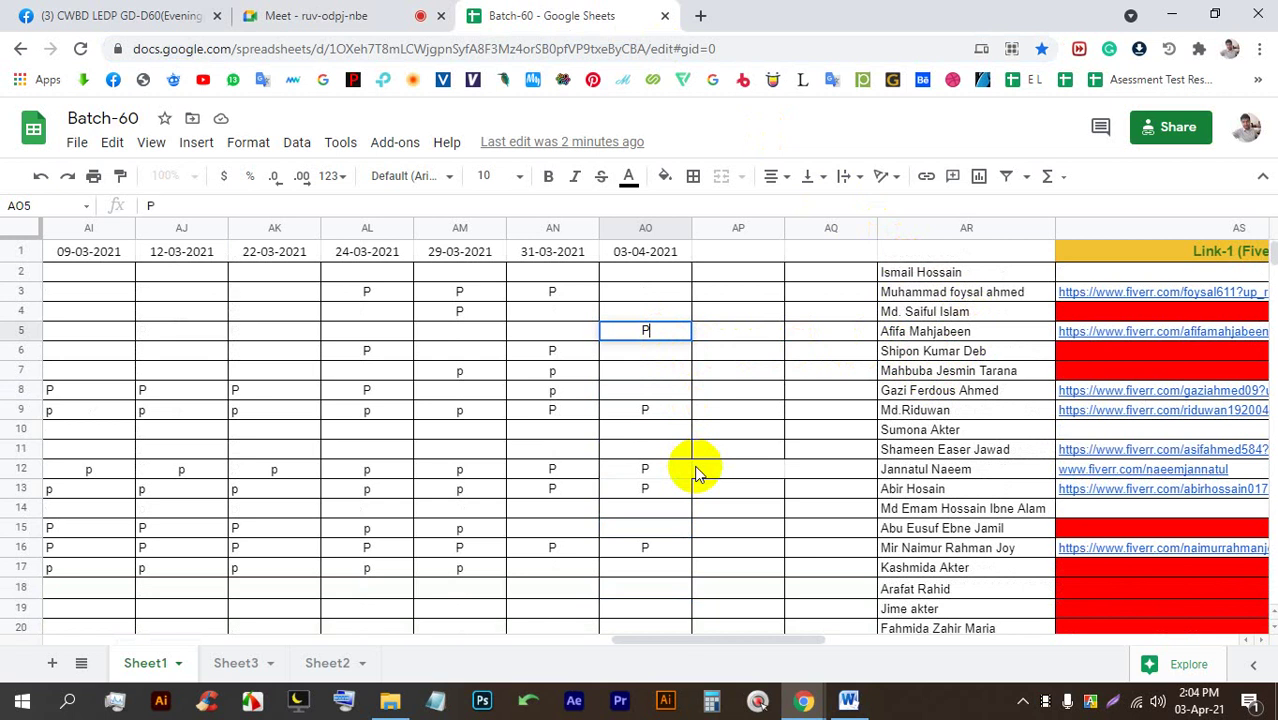
pyautogui.scroll(-1, 733, 475)
pyautogui.scroll(1, 630, 358)
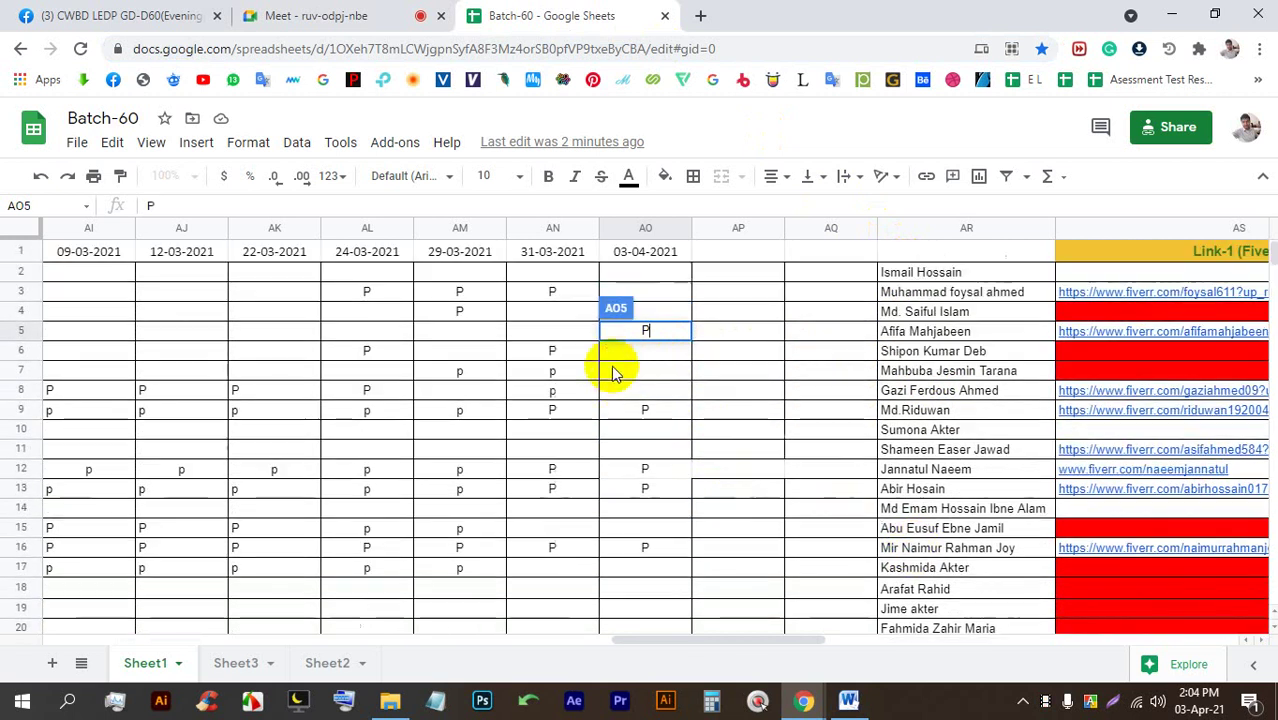
pyautogui.doubleClick(636, 332)
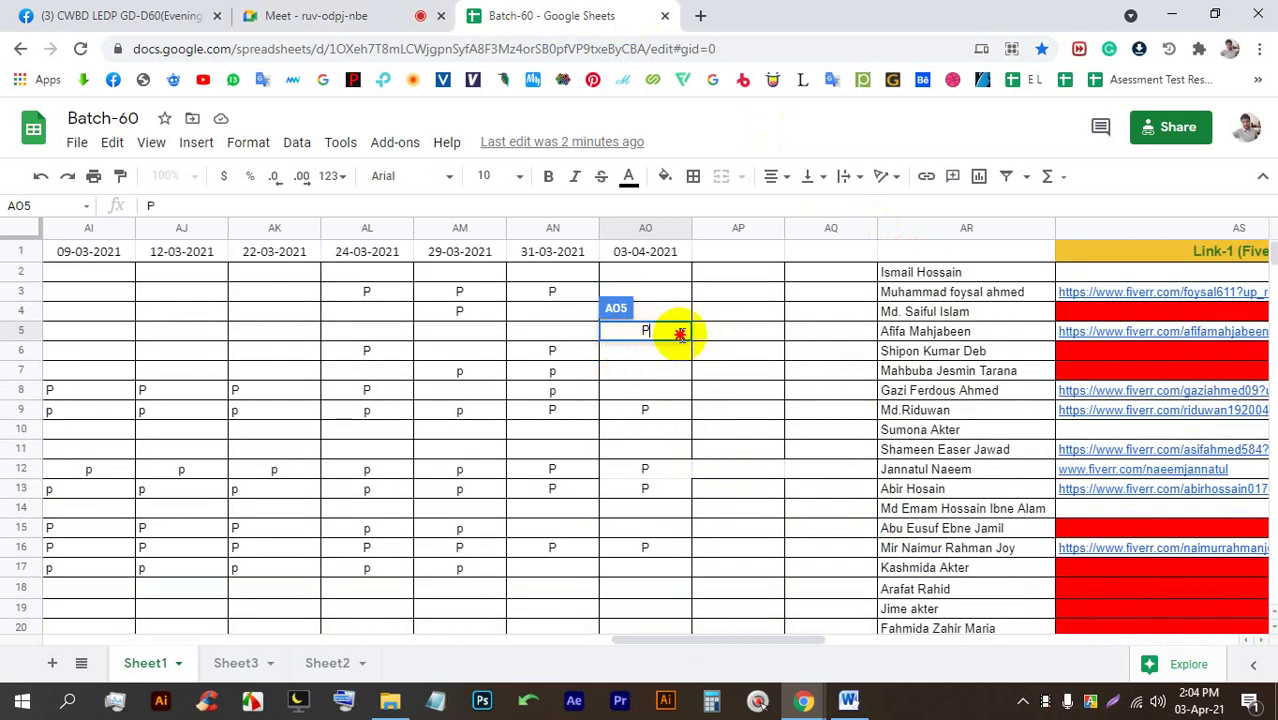
pyautogui.click(662, 337)
pyautogui.scroll(-3, 736, 462)
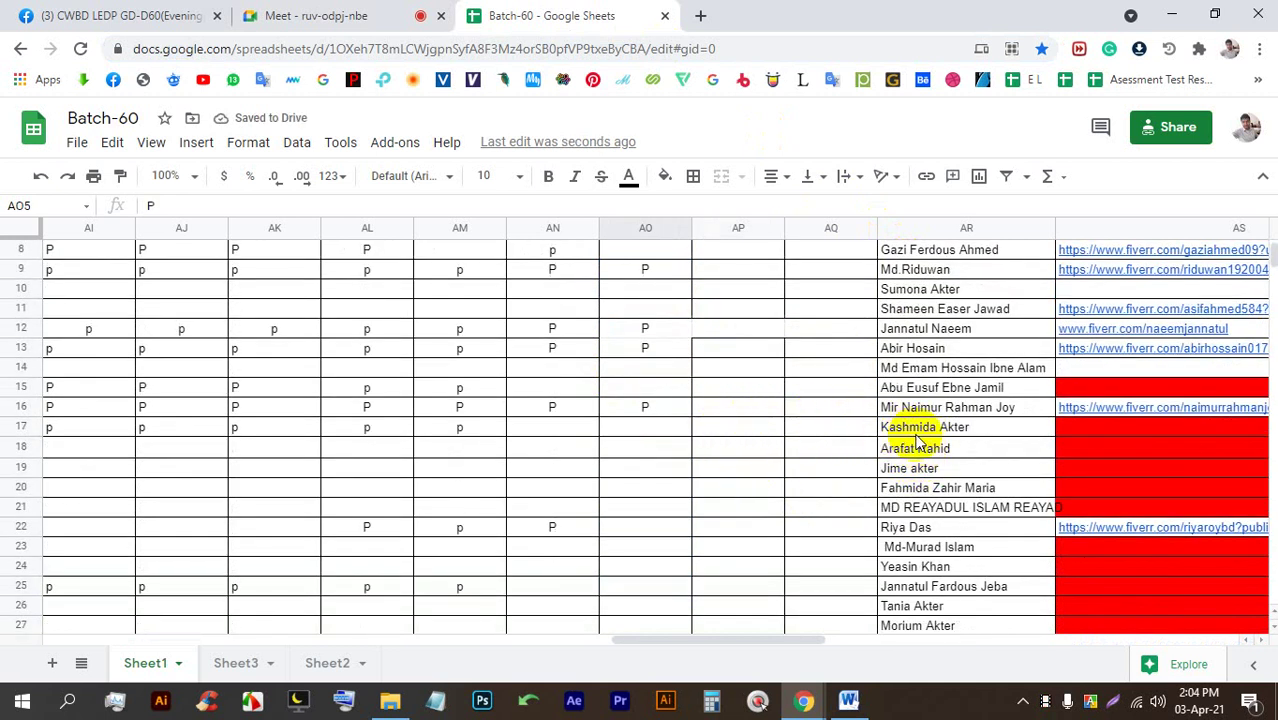
pyautogui.click(667, 429)
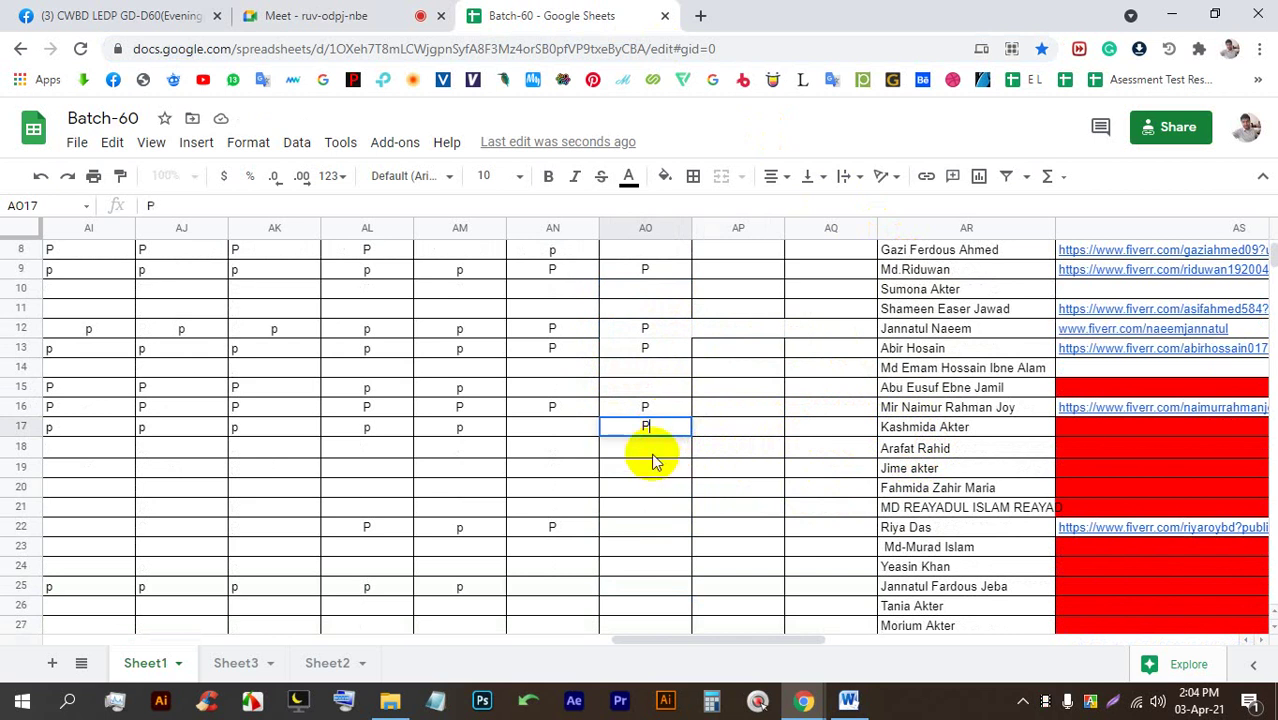
pyautogui.press('Return')
pyautogui.scroll(-2, 670, 480)
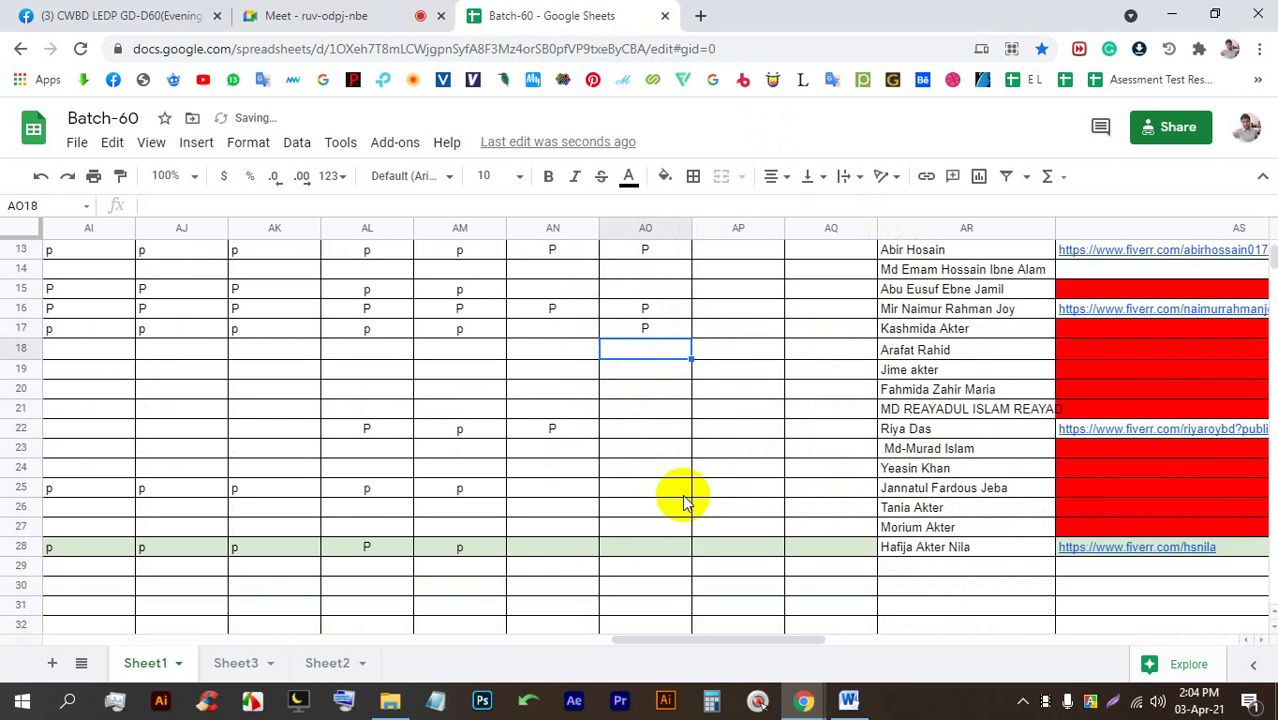
# Send the spreadsheet link in the Meet chat and close the chat.
pyautogui.click(315, 10)
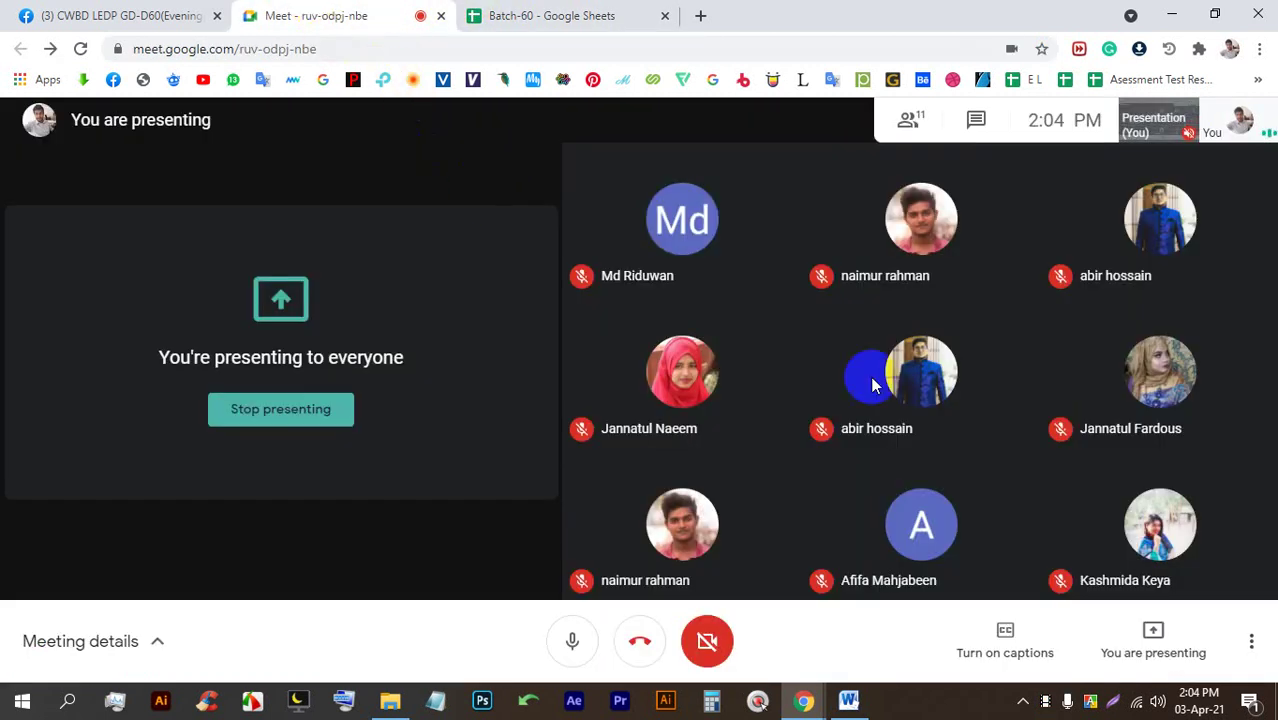
pyautogui.click(979, 117)
pyautogui.press('Return')
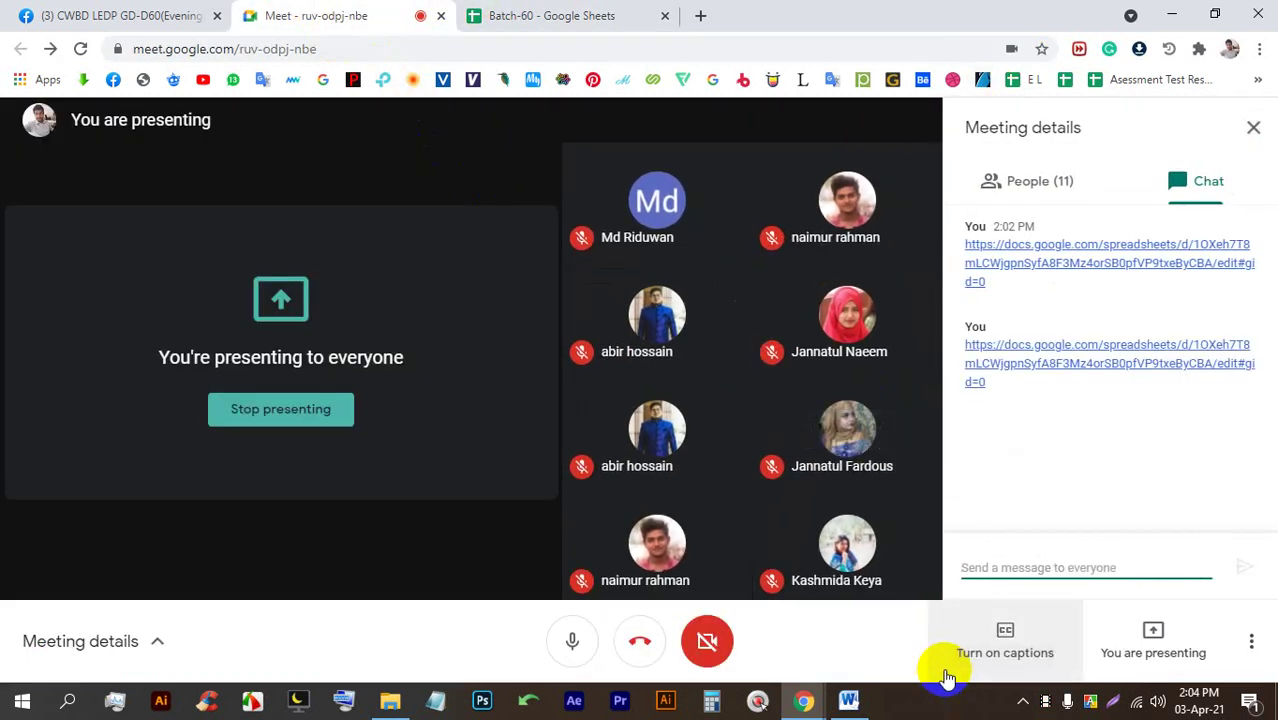
pyautogui.click(1254, 131)
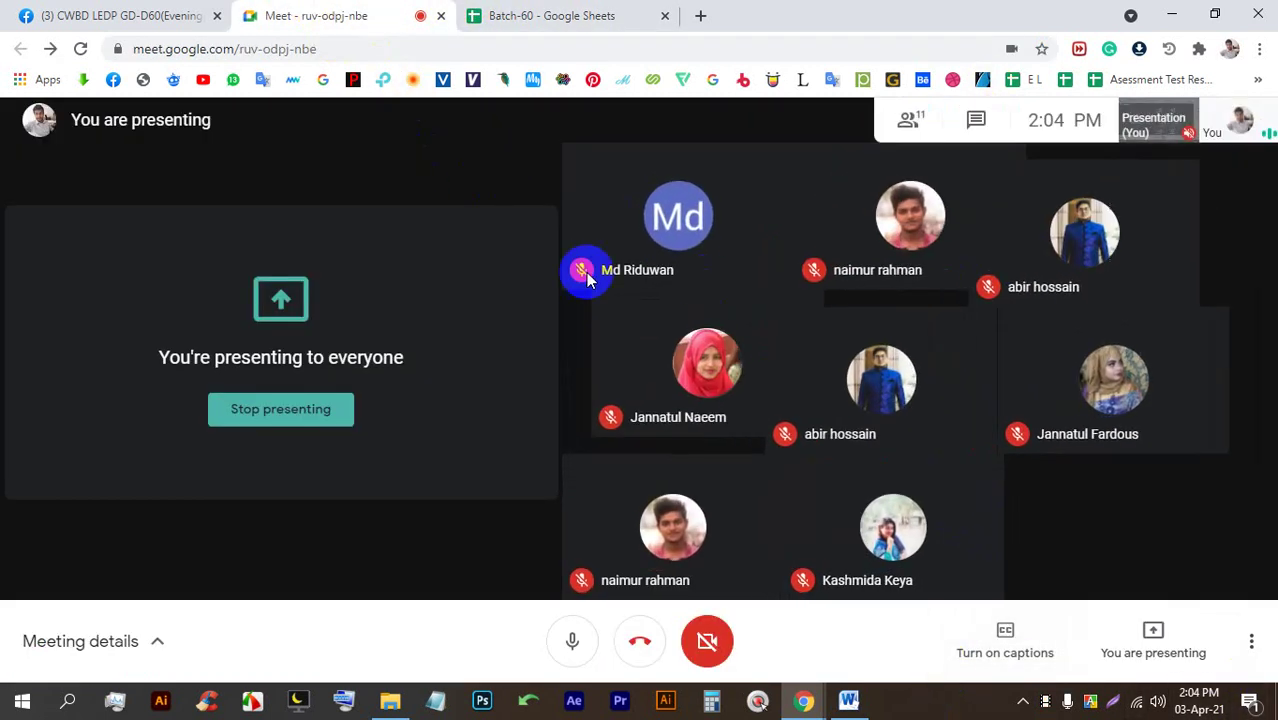
# Stop presenting, re-present the entire screen, and switch to the Facebook group.
pyautogui.click(282, 411)
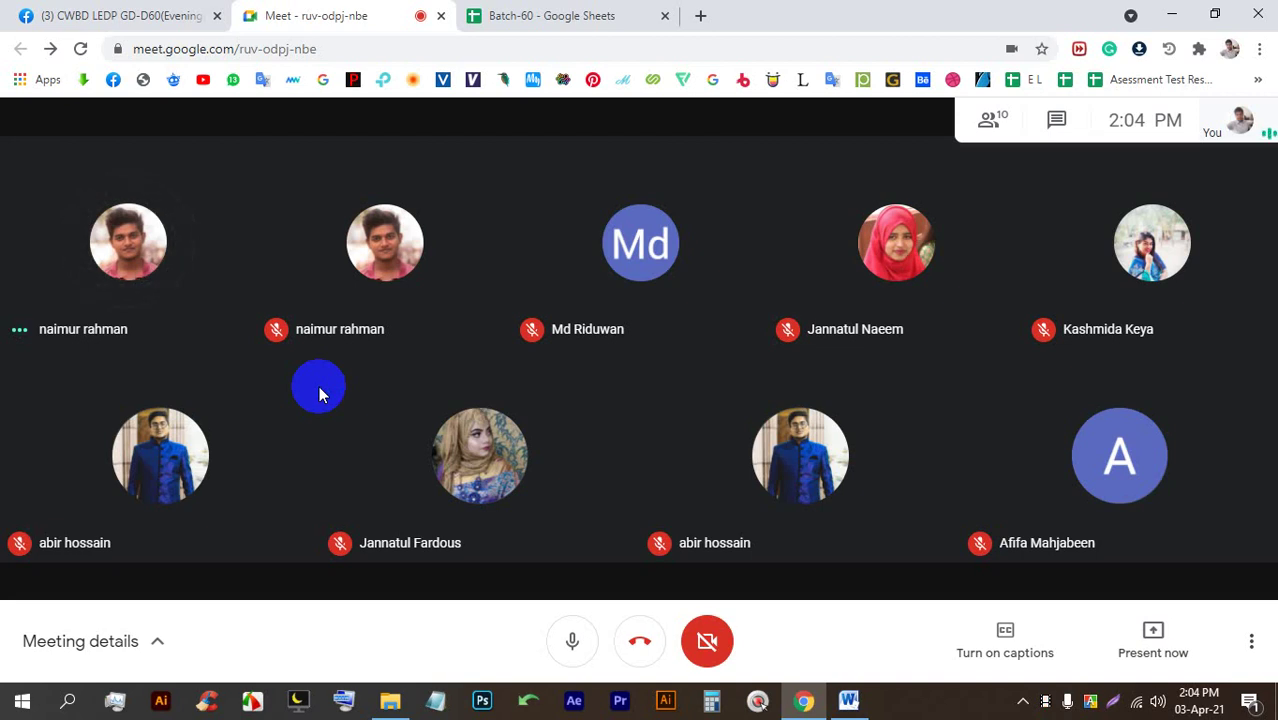
pyautogui.click(1153, 638)
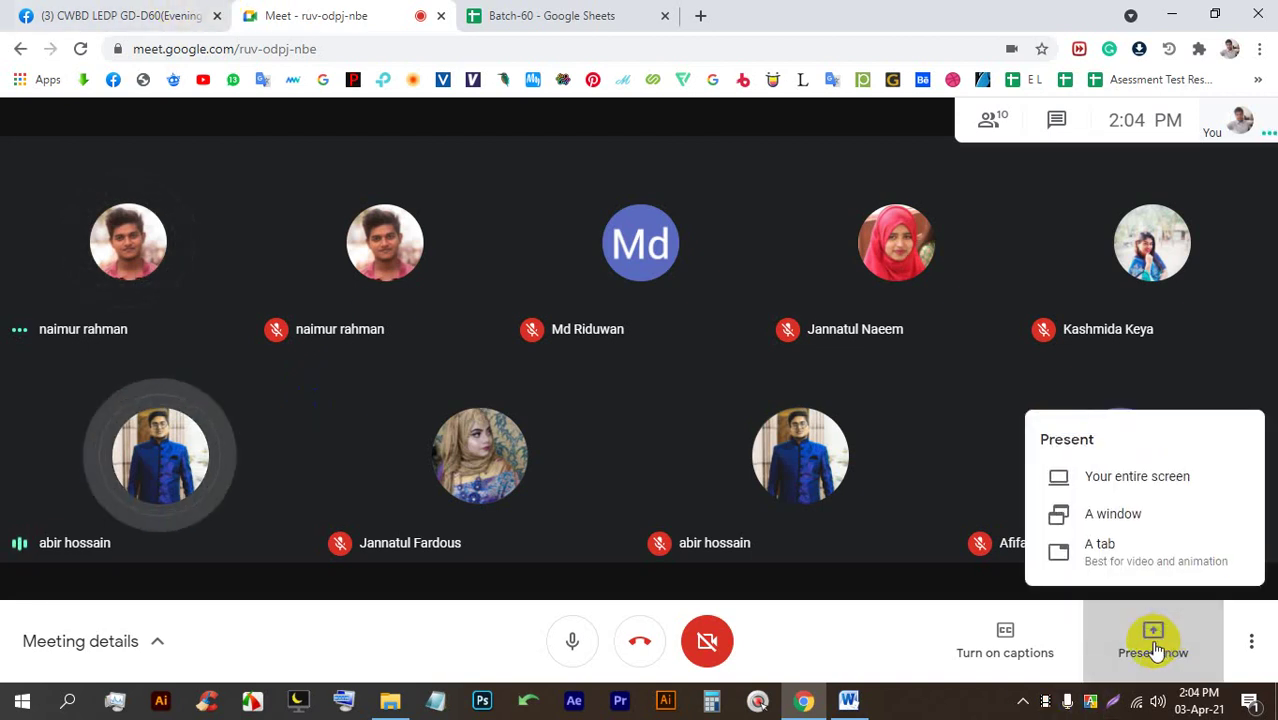
pyautogui.click(1135, 476)
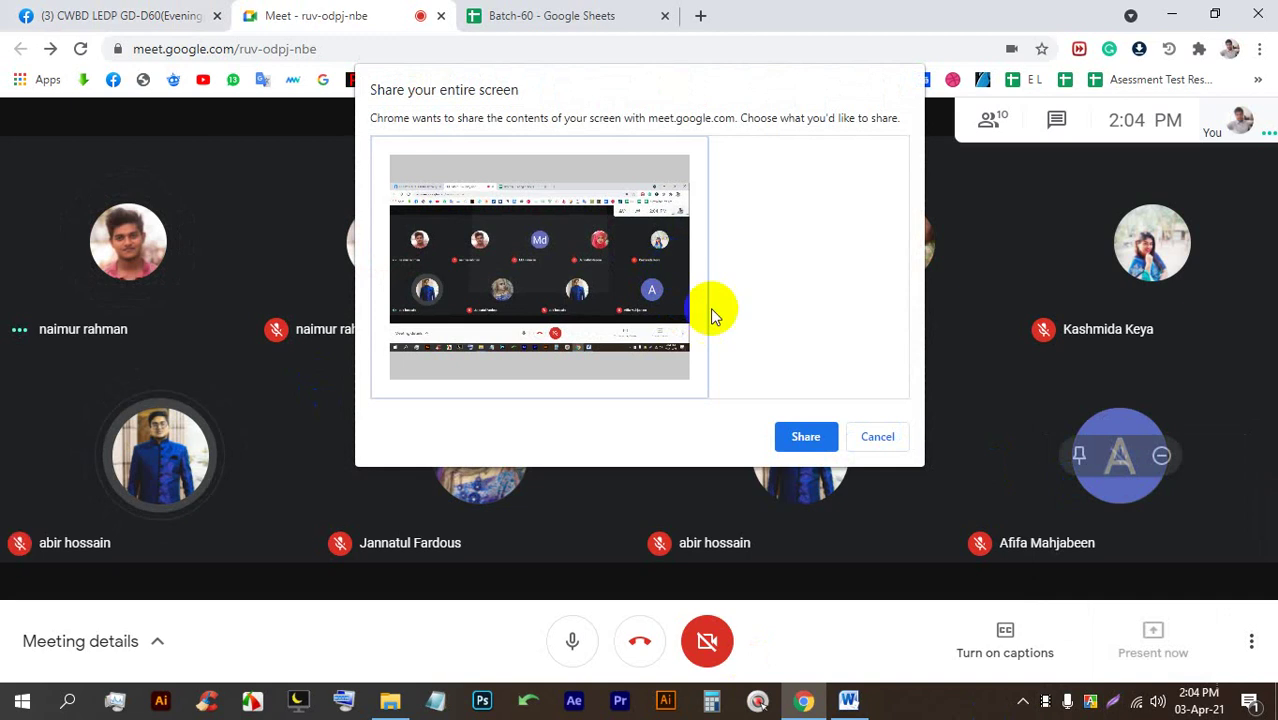
pyautogui.click(805, 434)
pyautogui.click(803, 656)
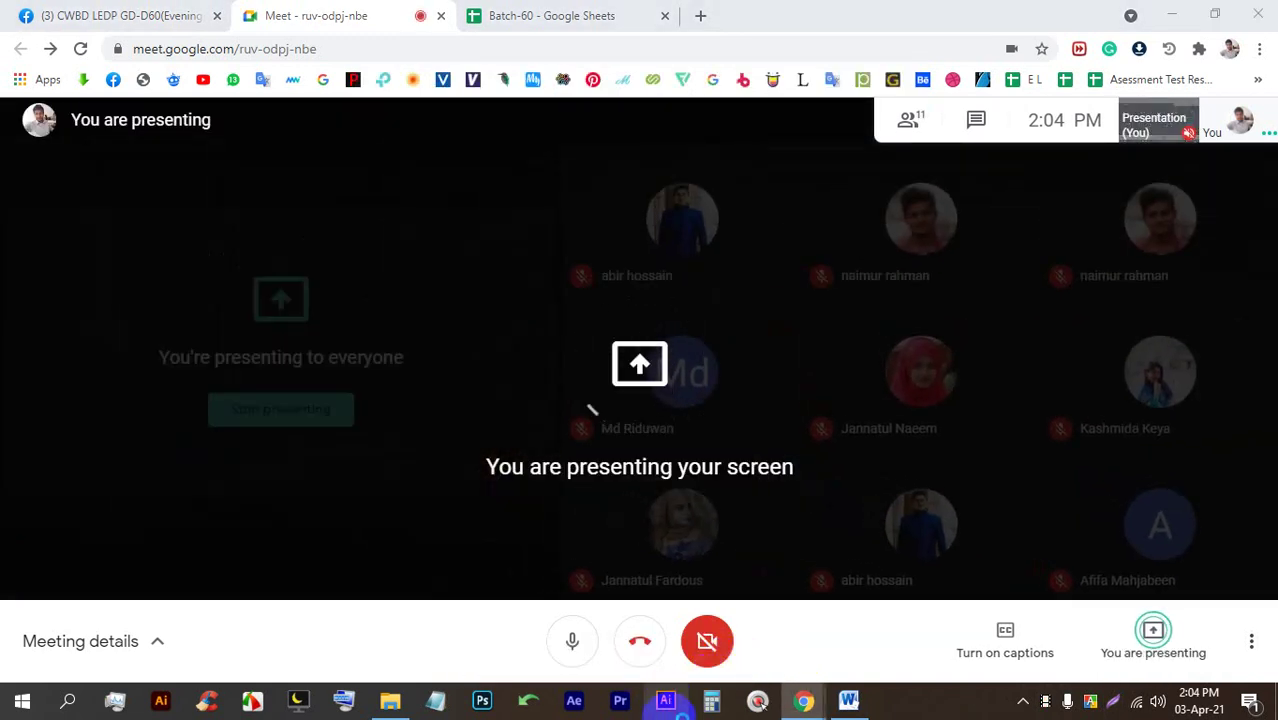
pyautogui.click(62, 12)
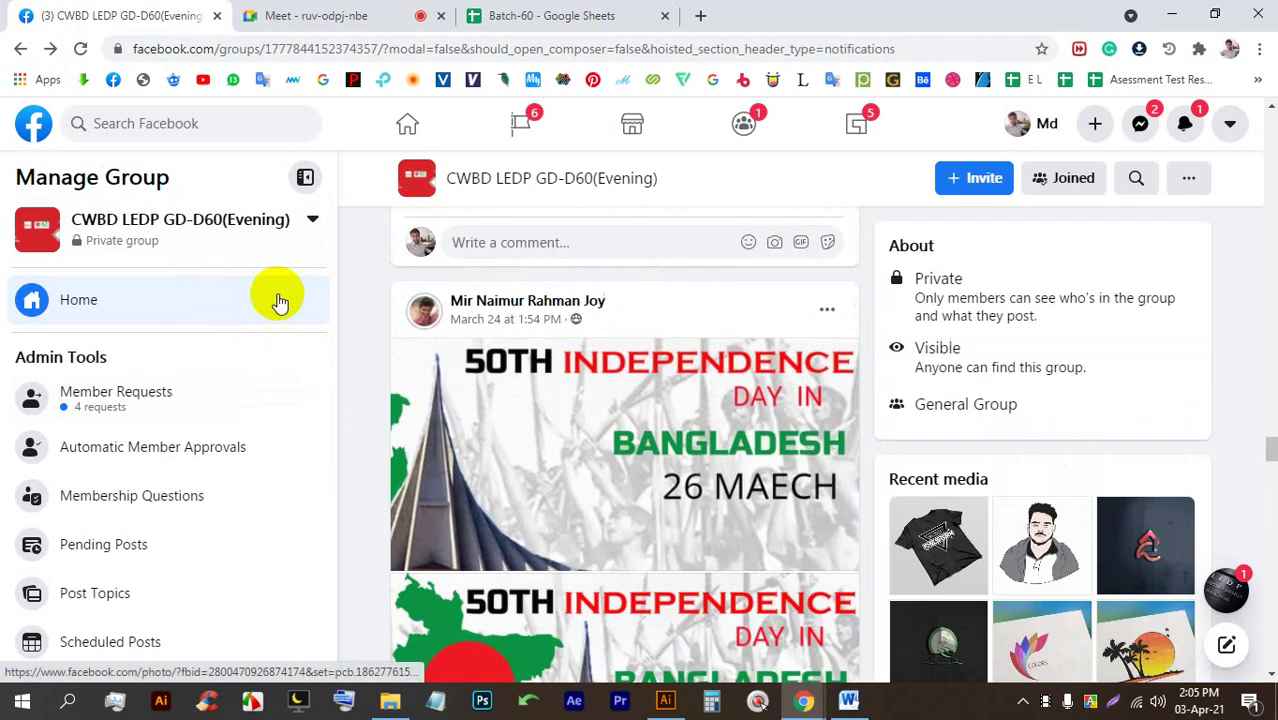
# Reload the group page and view the Eid circle logo post full size.
pyautogui.click(80, 49)
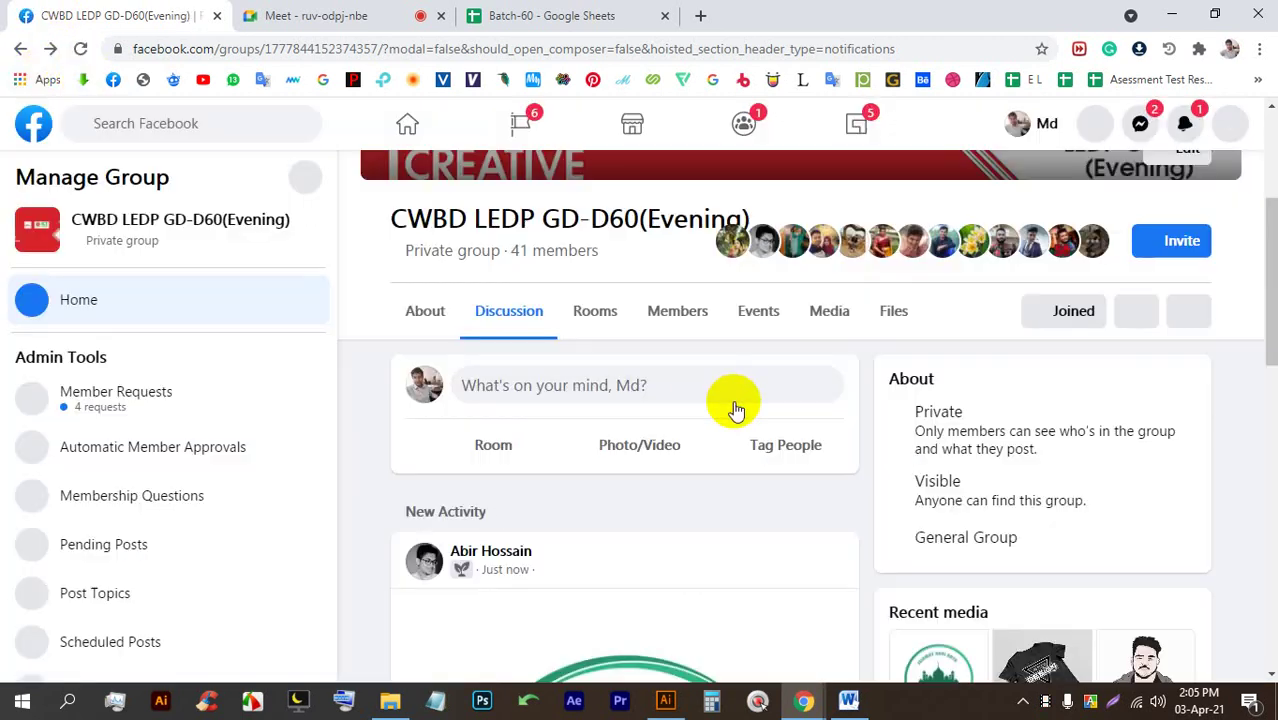
pyautogui.scroll(-2, 715, 400)
pyautogui.scroll(-2, 710, 399)
pyautogui.click(672, 396)
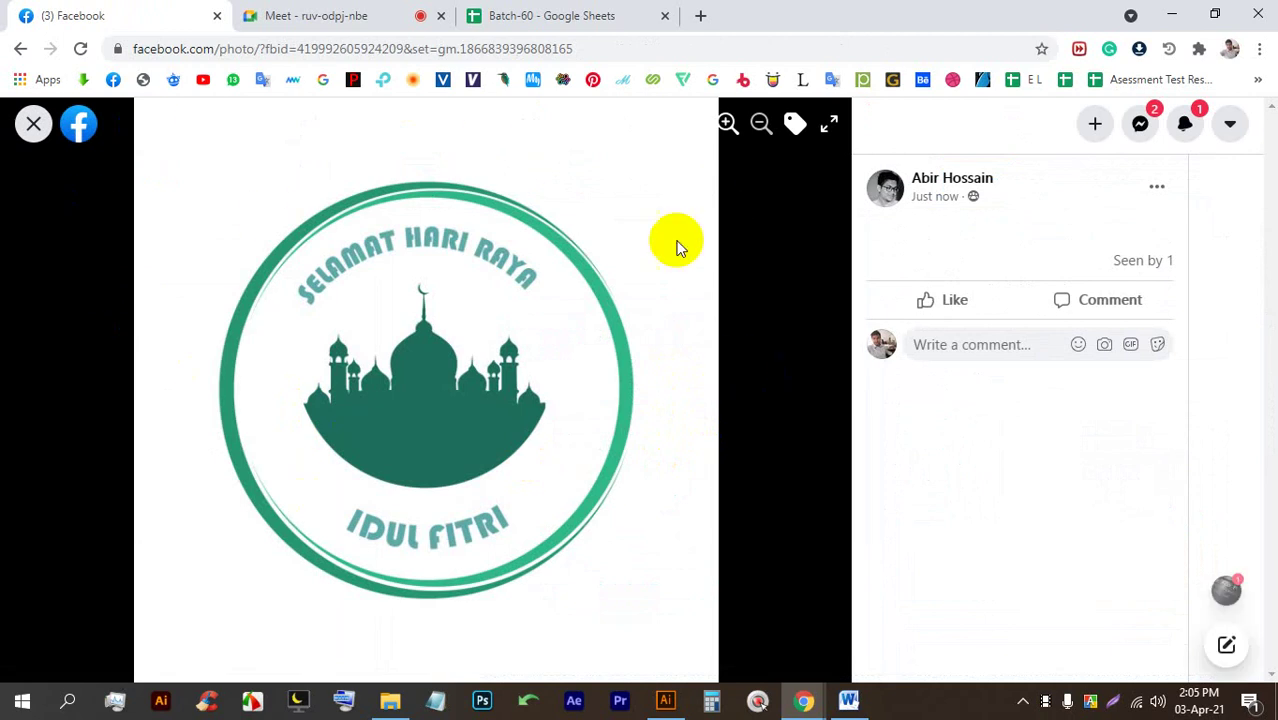
pyautogui.click(80, 312)
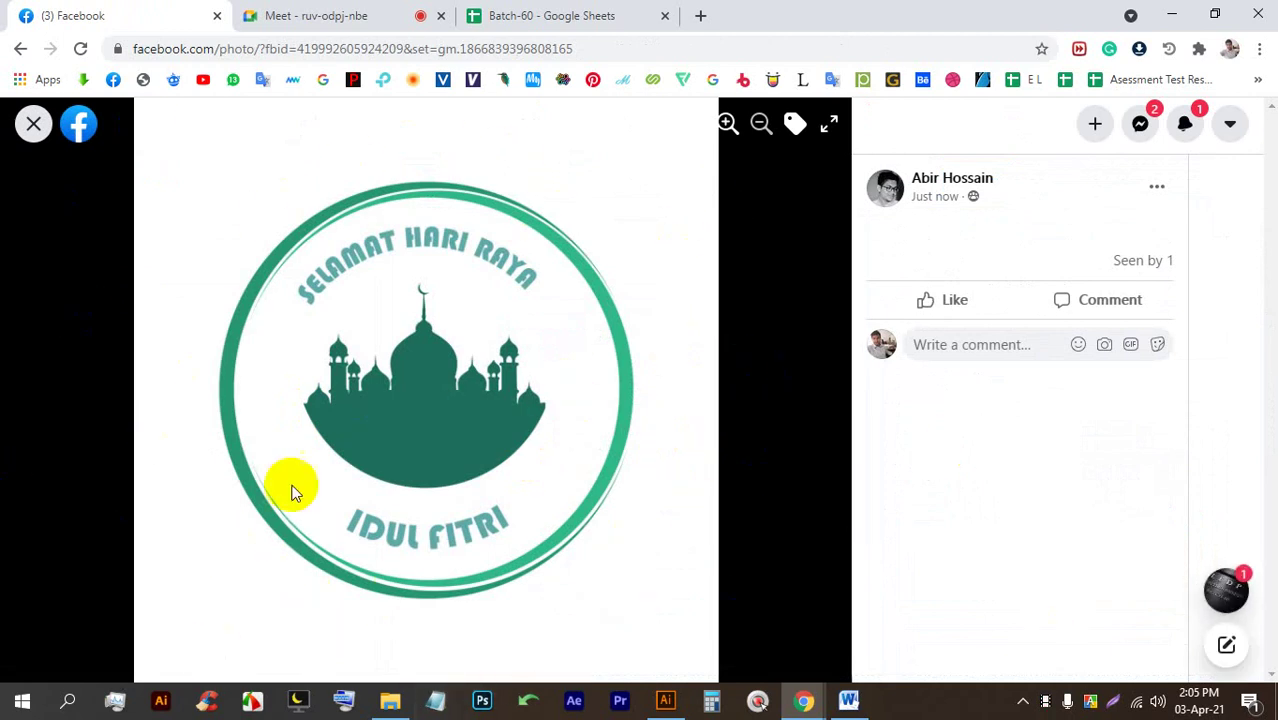
pyautogui.click(341, 705)
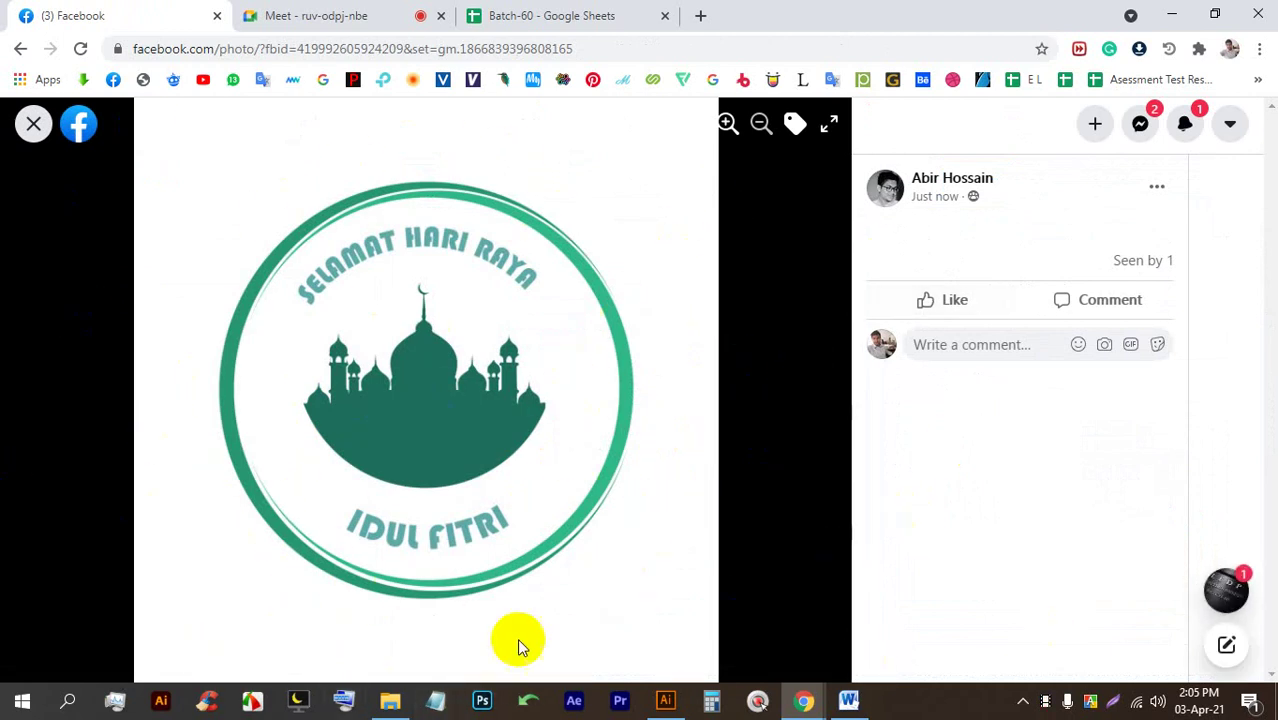
pyautogui.click(33, 125)
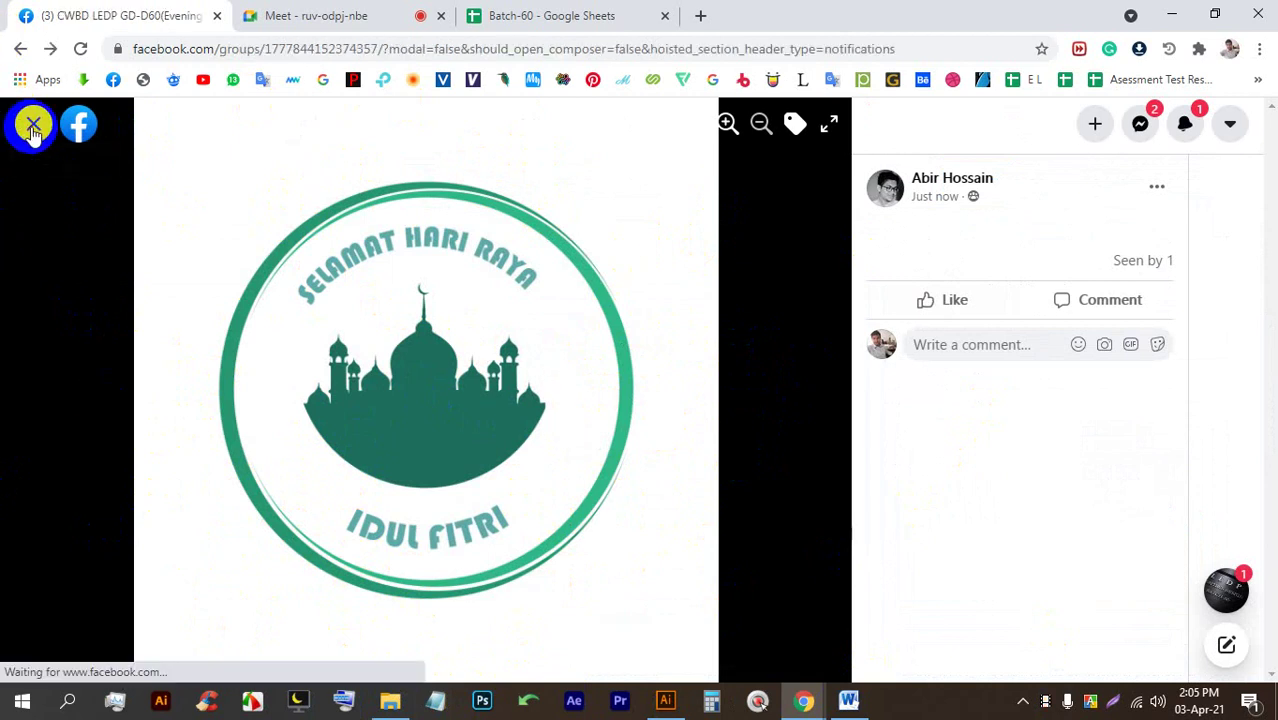
# Open a new browser tab showing Google search.
pyautogui.click(615, 447)
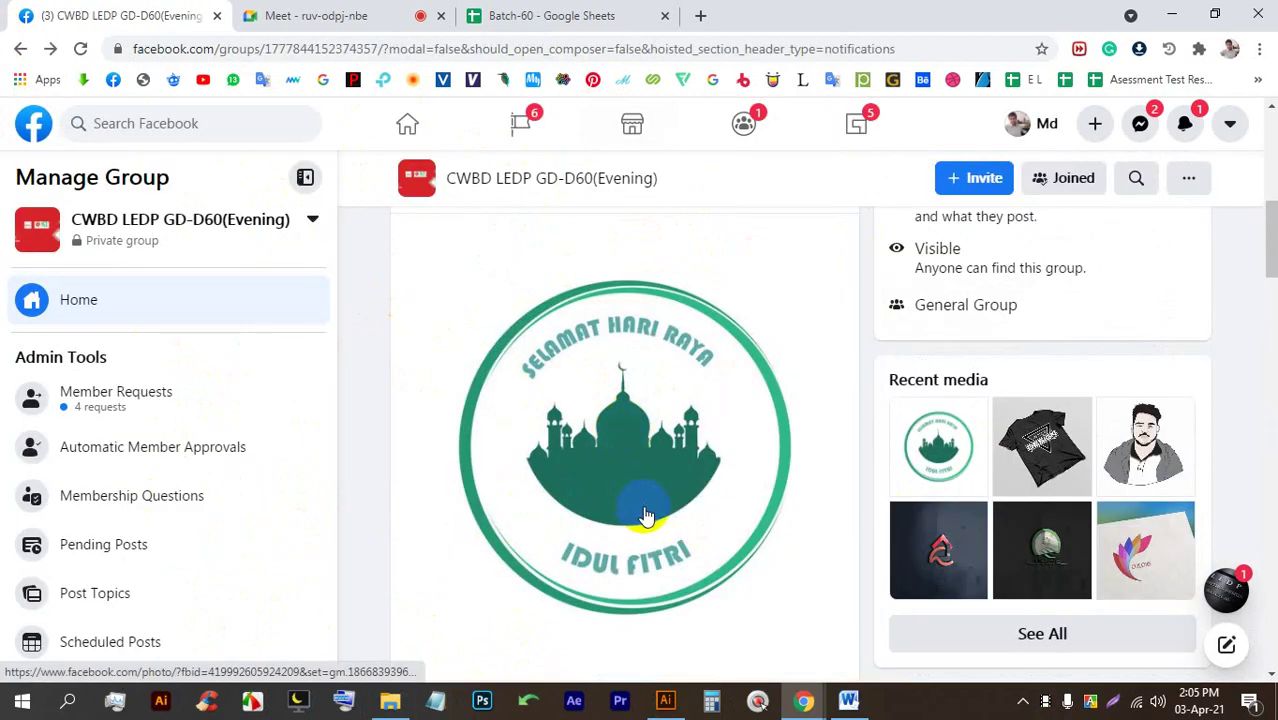
pyautogui.moveTo(663, 692)
pyautogui.click(614, 645)
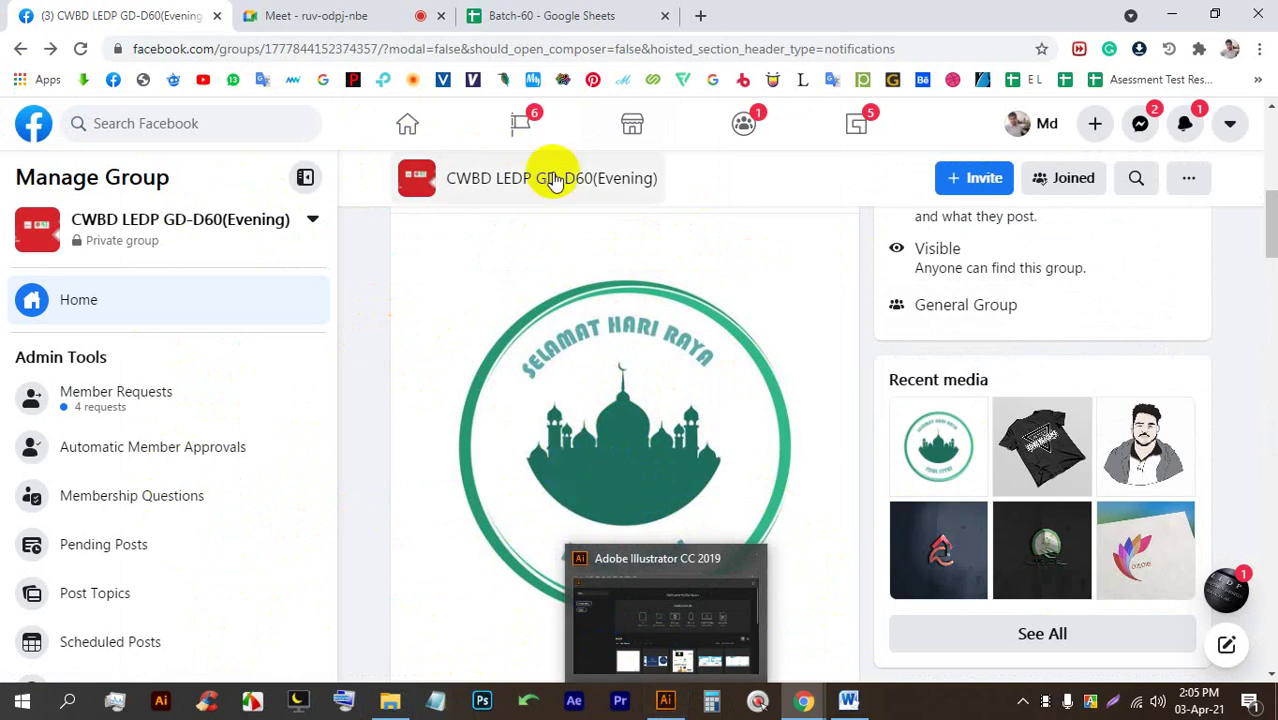
pyautogui.click(700, 15)
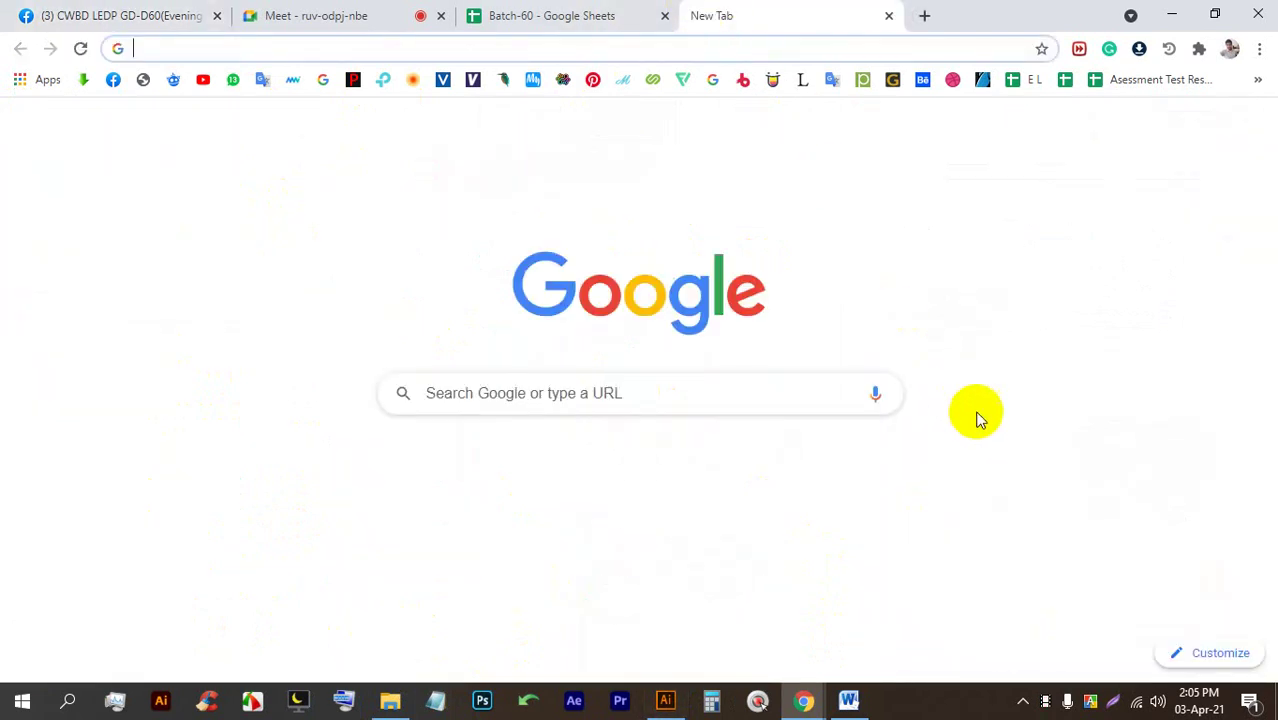
# Search Google by voice and show image results for 'circle logo'.
pyautogui.click(876, 395)
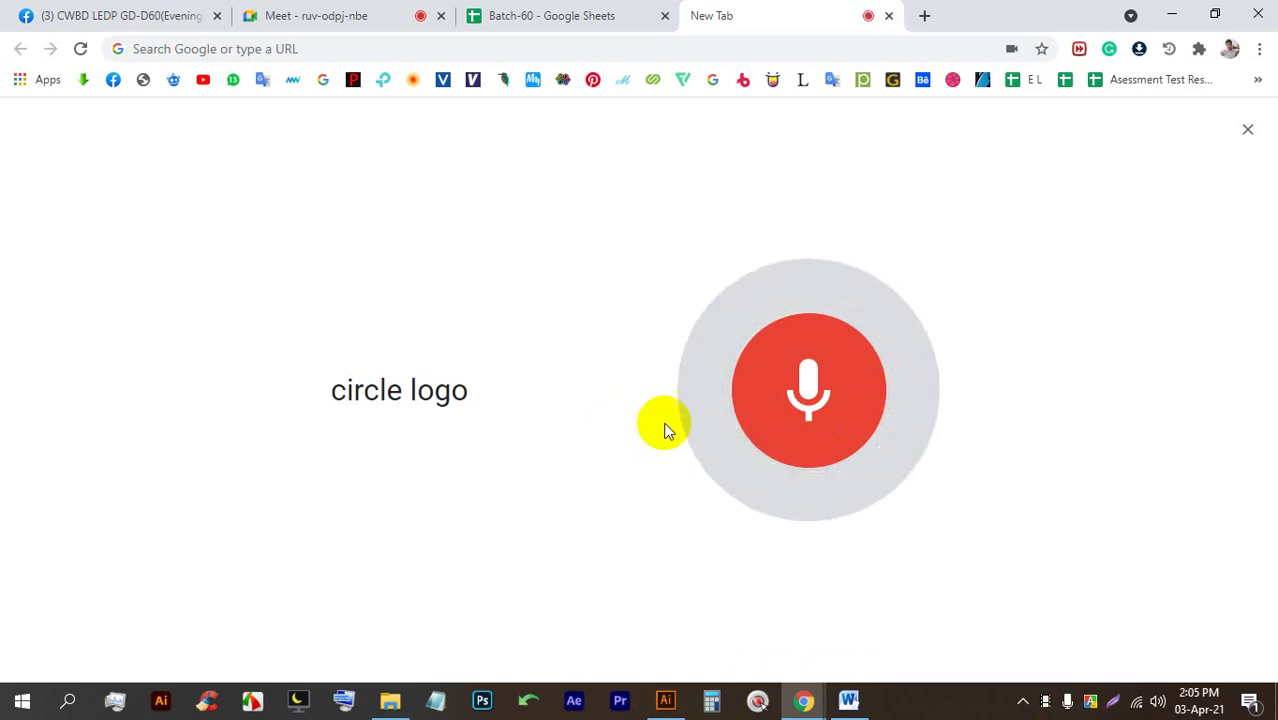
pyautogui.click(163, 14)
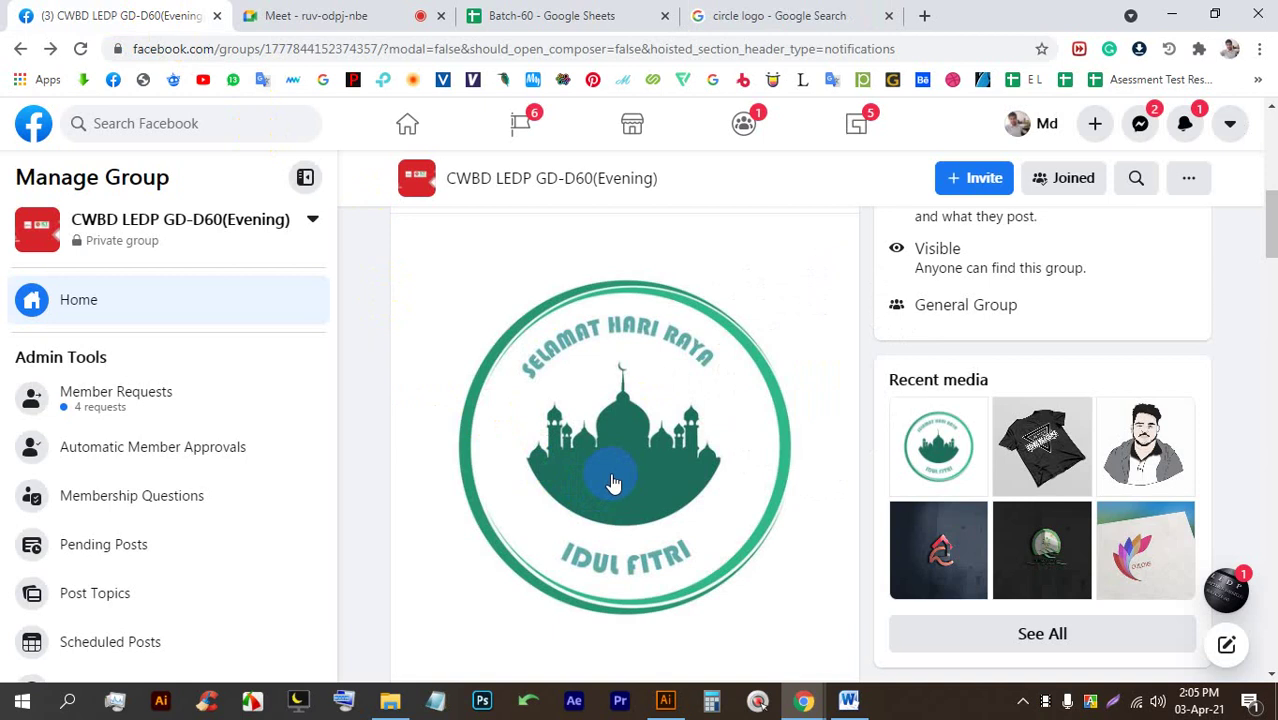
pyautogui.click(742, 18)
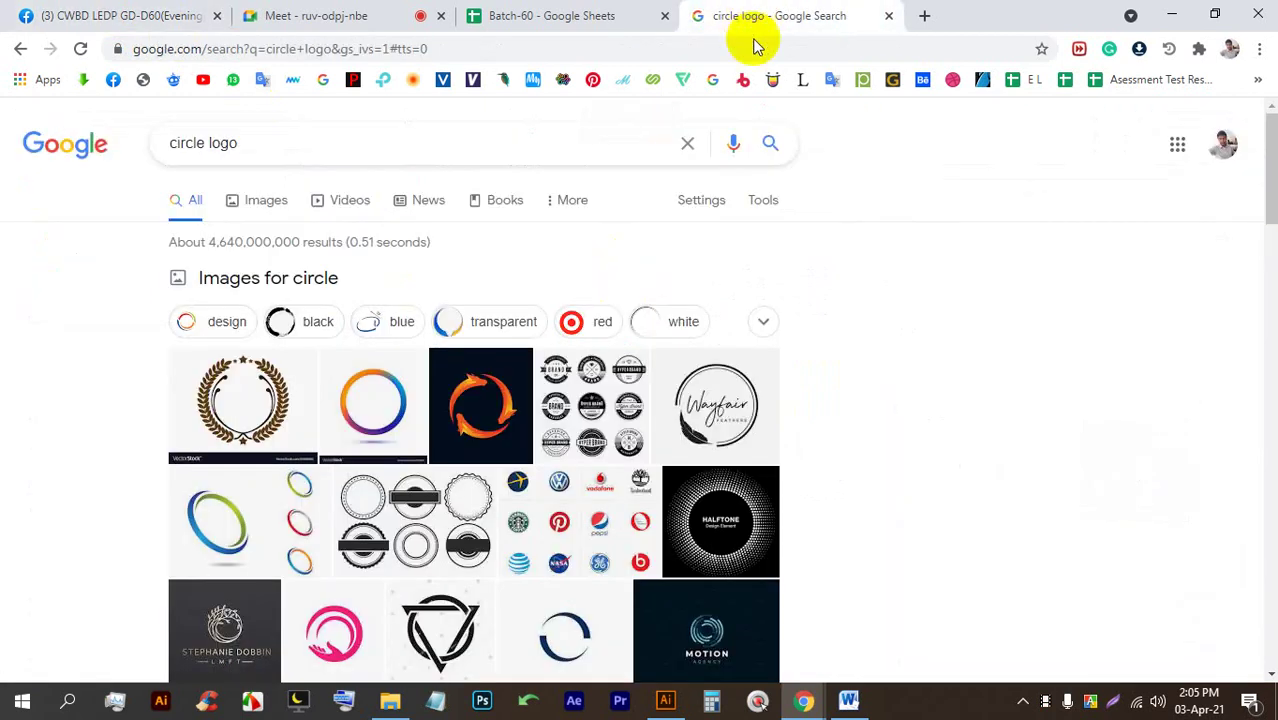
pyautogui.click(268, 213)
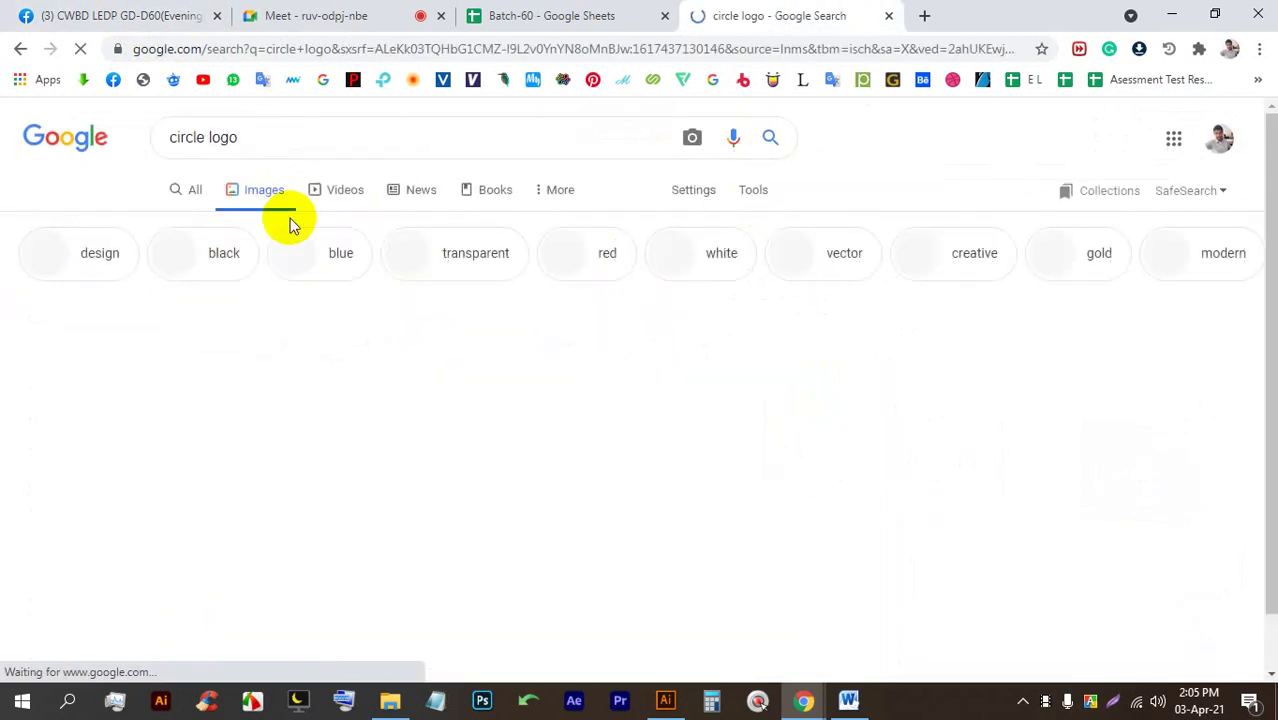
pyautogui.scroll(-7, 480, 386)
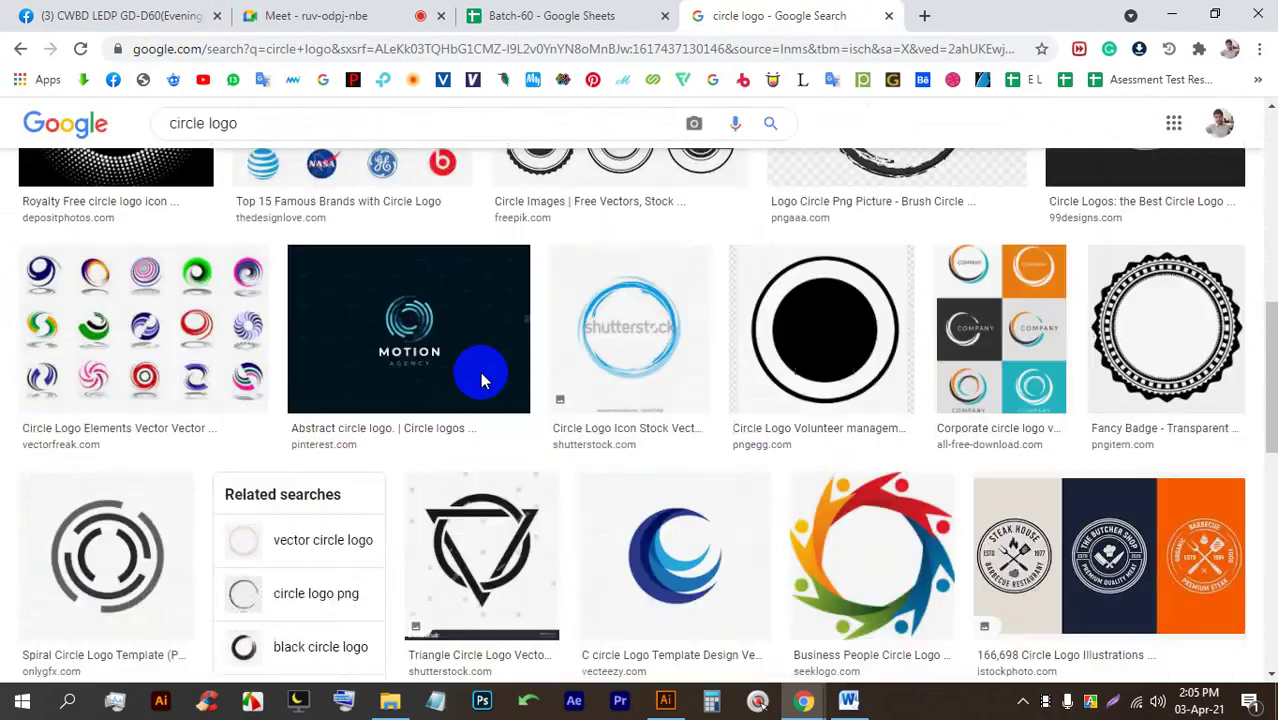
pyautogui.scroll(1, 485, 375)
pyautogui.scroll(-15, 485, 375)
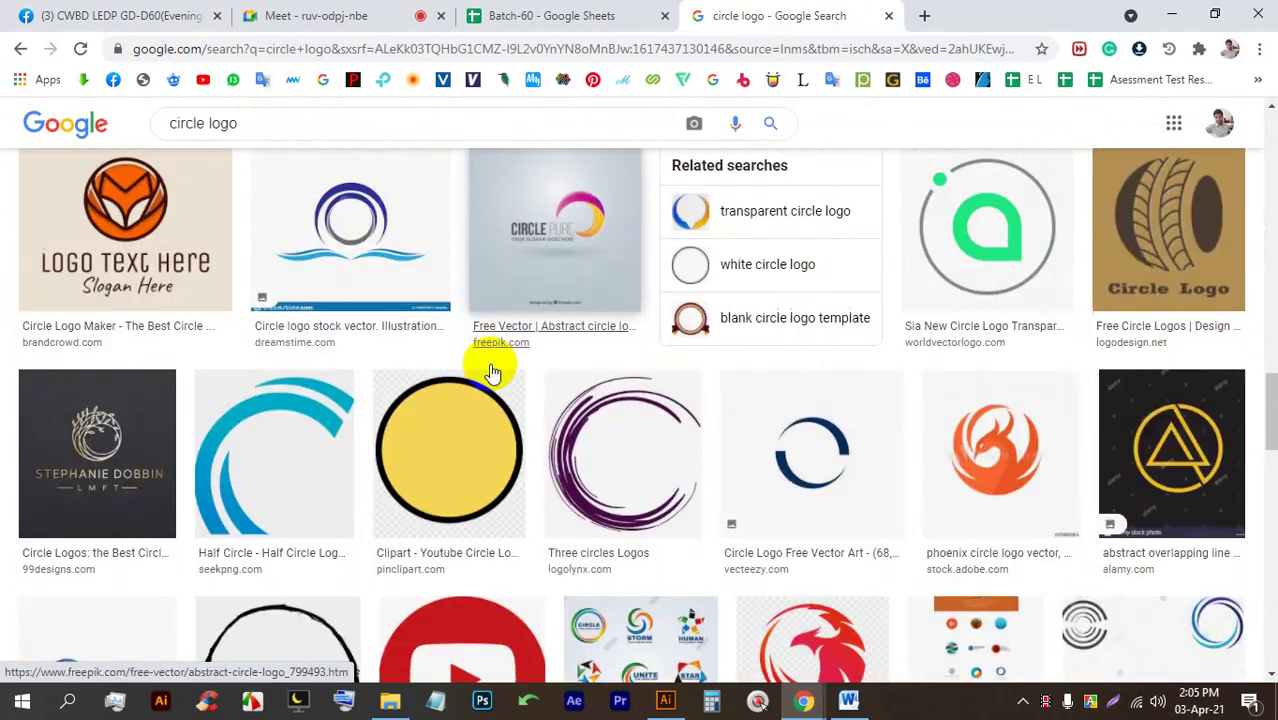
# Browse the circle logo images, previewing the Community of Peace Academy and a teal logo.
pyautogui.click(98, 14)
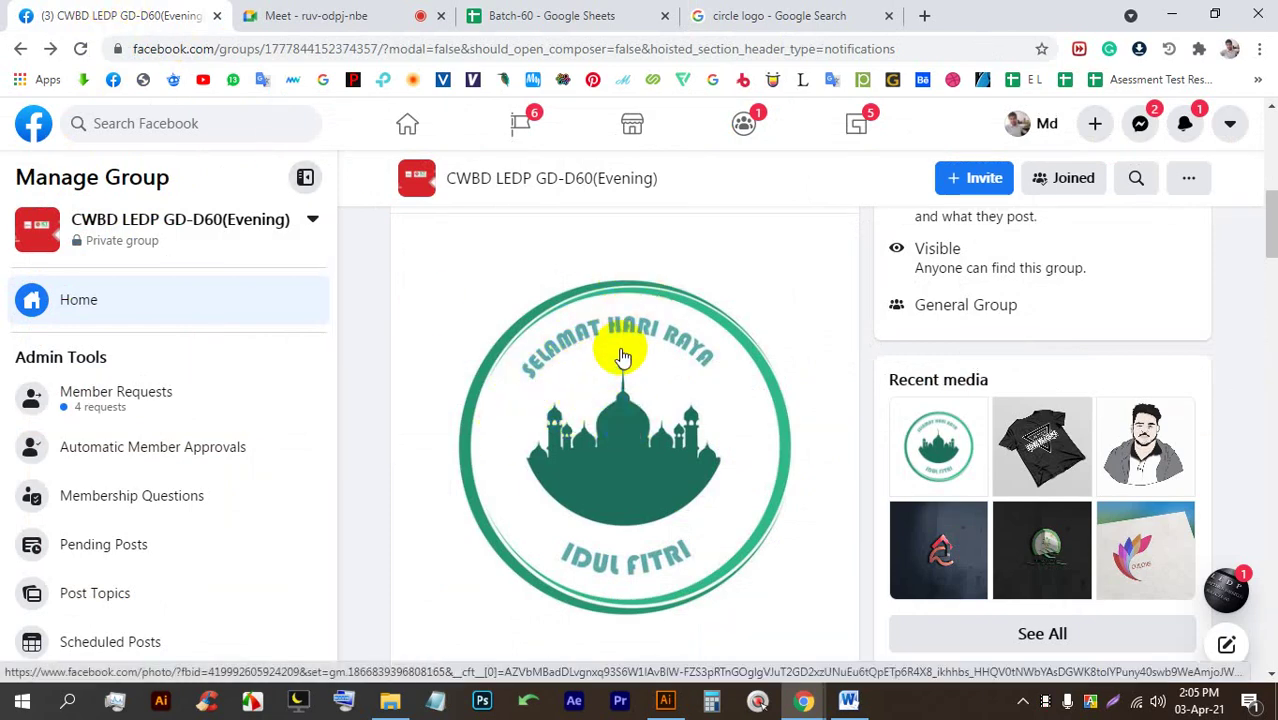
pyautogui.click(722, 15)
pyautogui.scroll(-1, 588, 497)
pyautogui.scroll(-10, 588, 497)
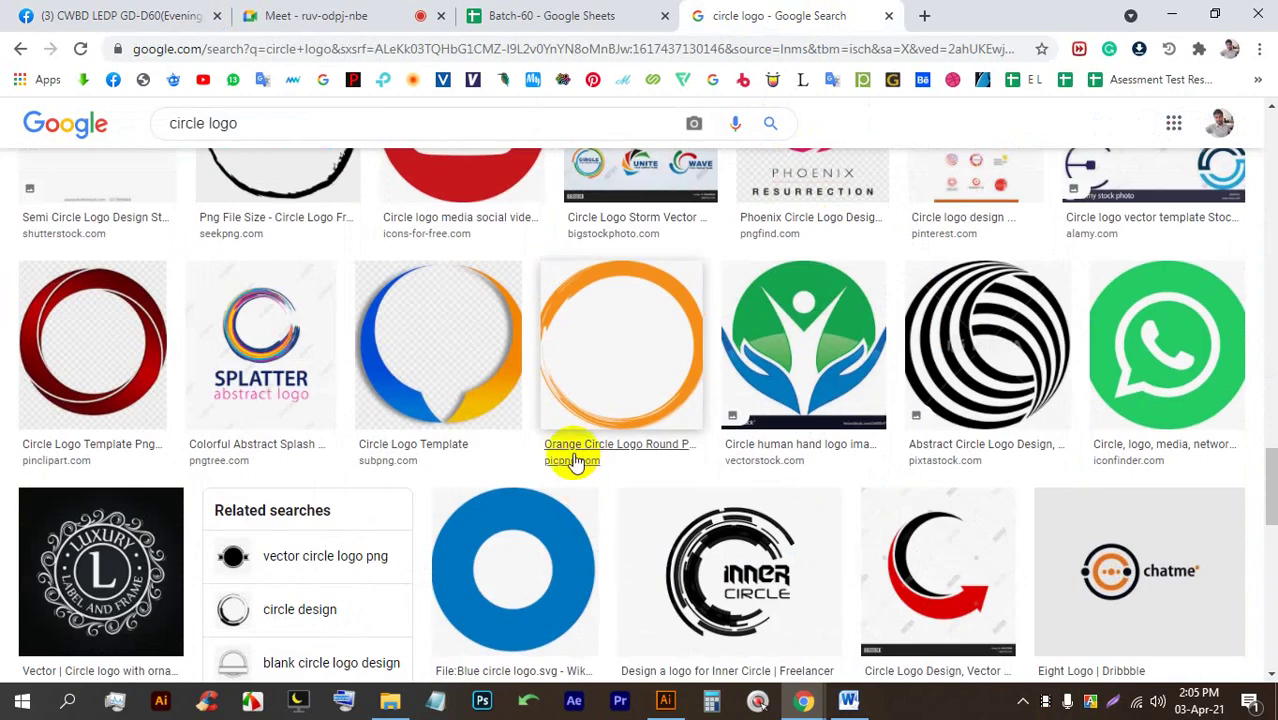
pyautogui.scroll(-8, 620, 478)
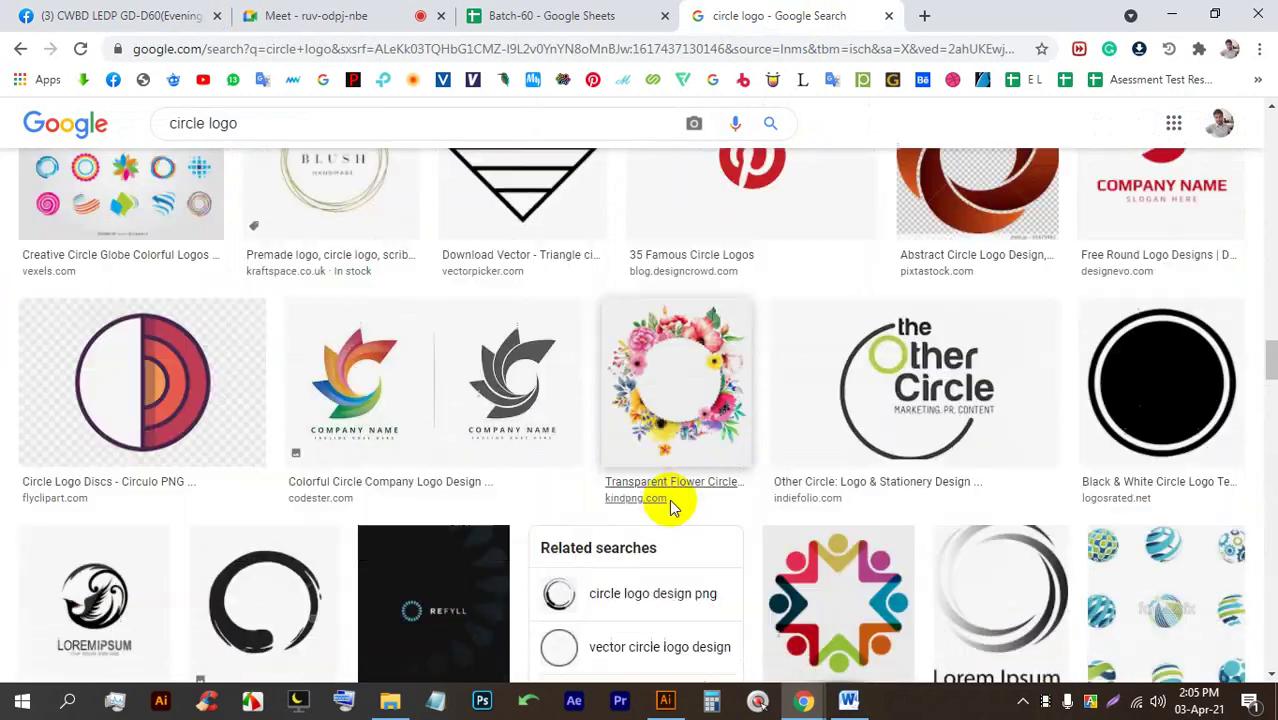
pyautogui.scroll(-1, 670, 500)
pyautogui.scroll(7, 665, 491)
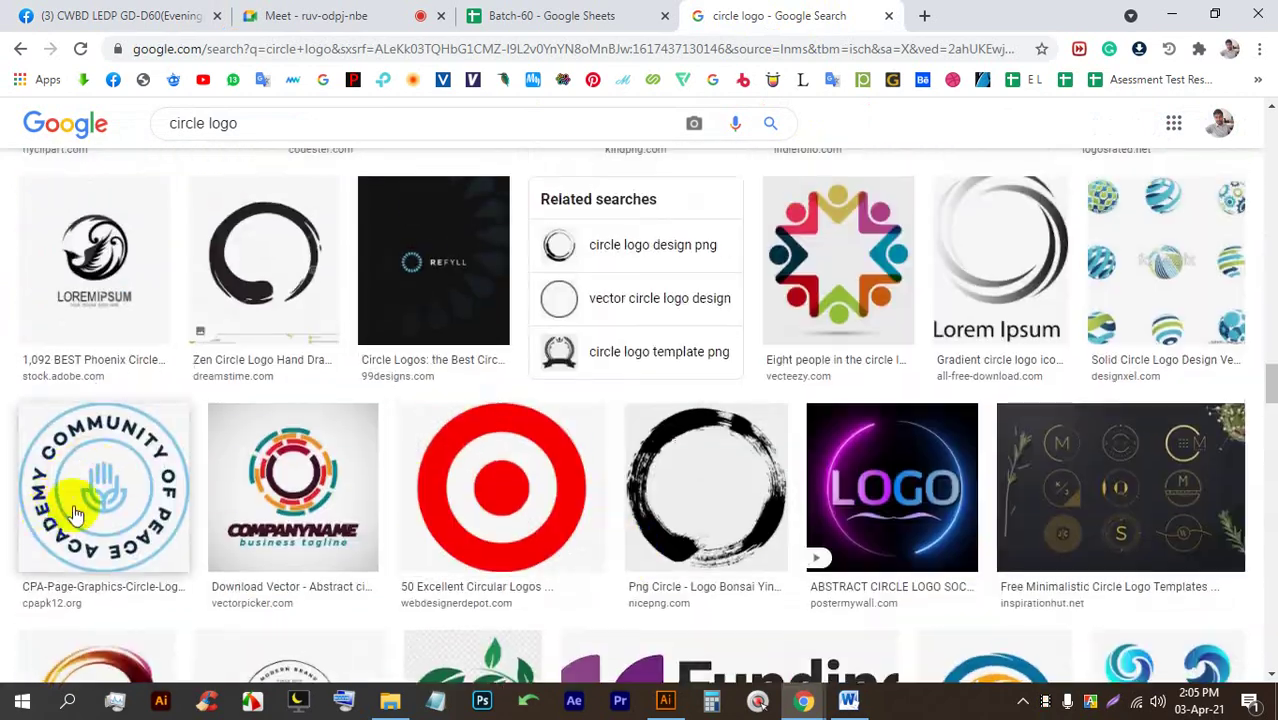
pyautogui.scroll(-4, 228, 448)
pyautogui.click(40, 485)
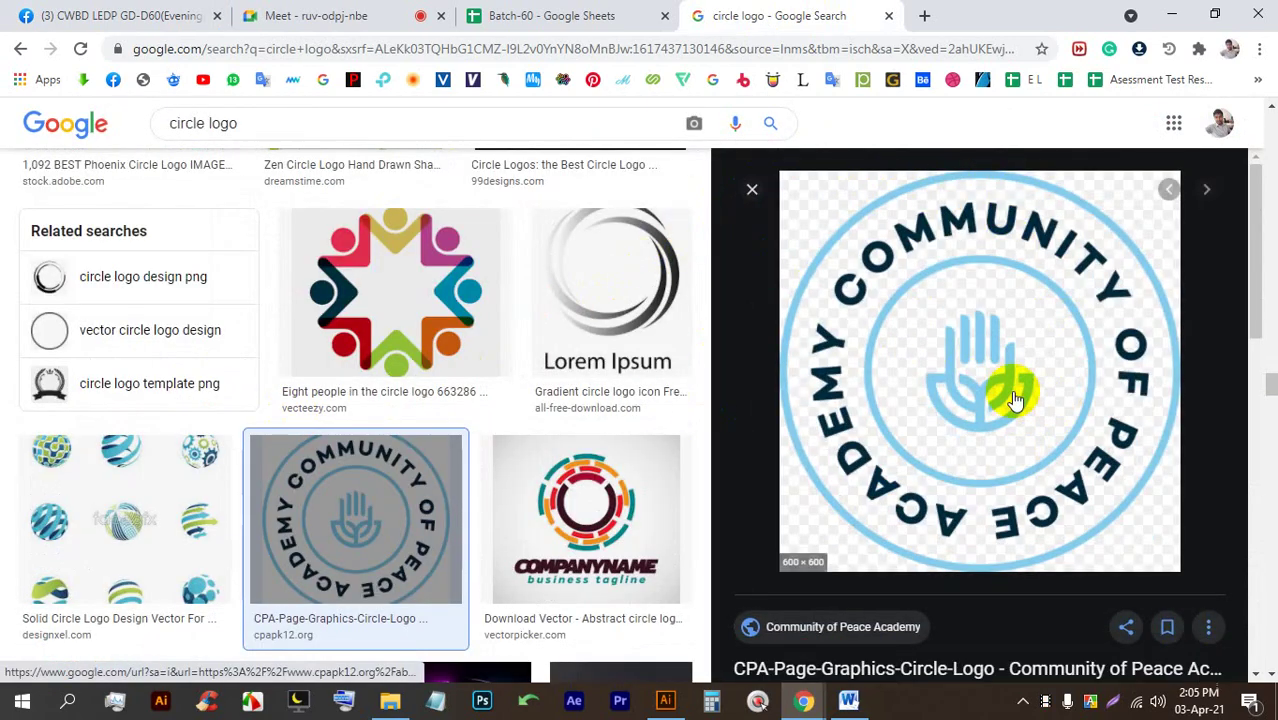
pyautogui.scroll(-4, 1008, 420)
pyautogui.click(945, 440)
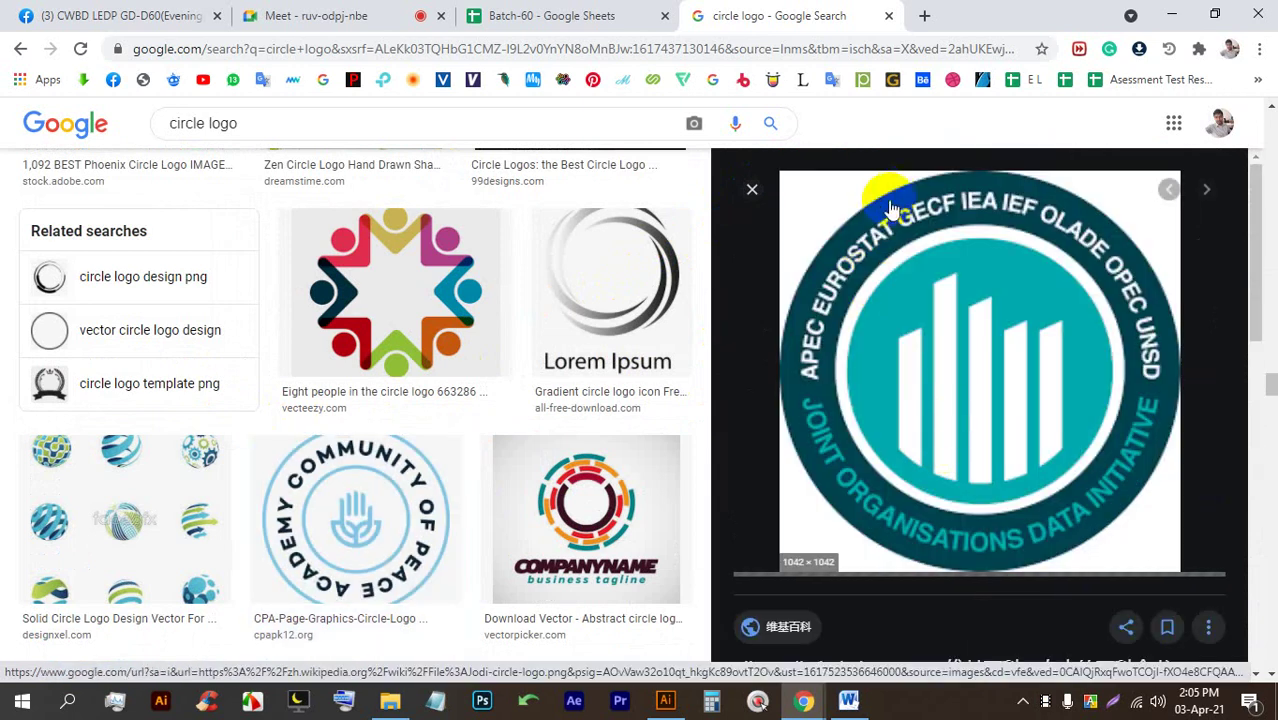
pyautogui.scroll(-6, 964, 320)
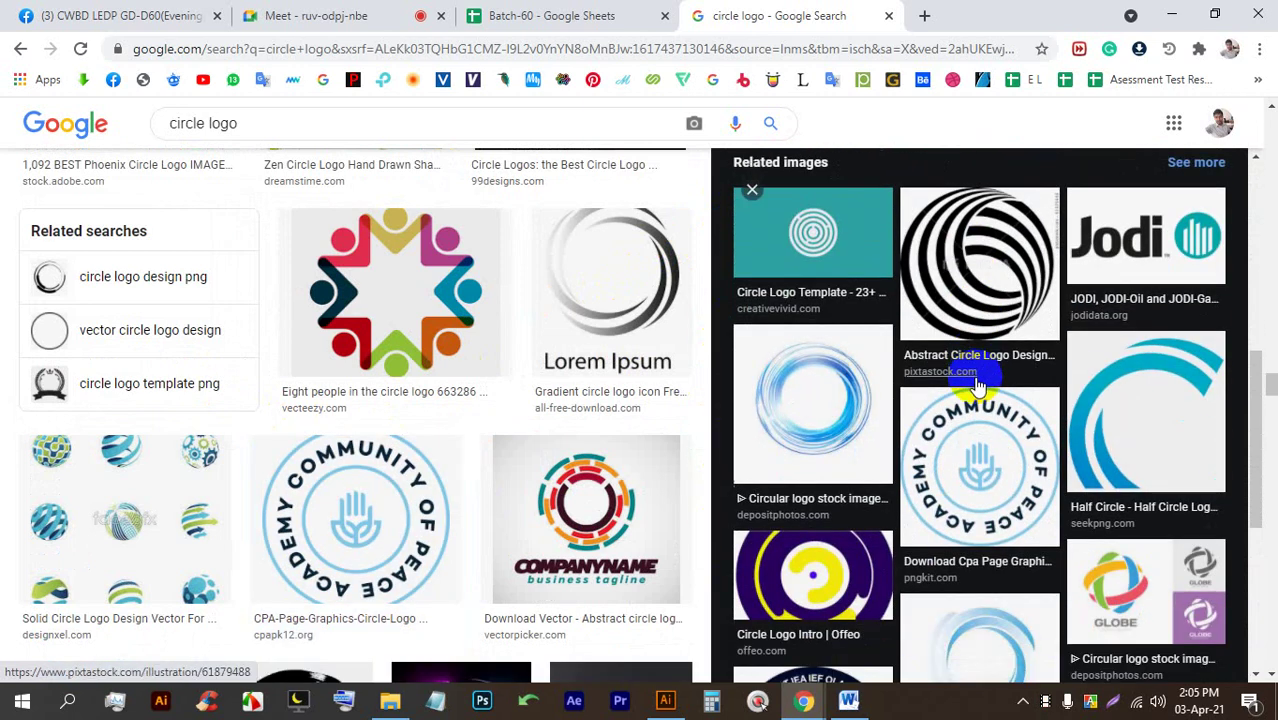
pyautogui.scroll(6, 979, 362)
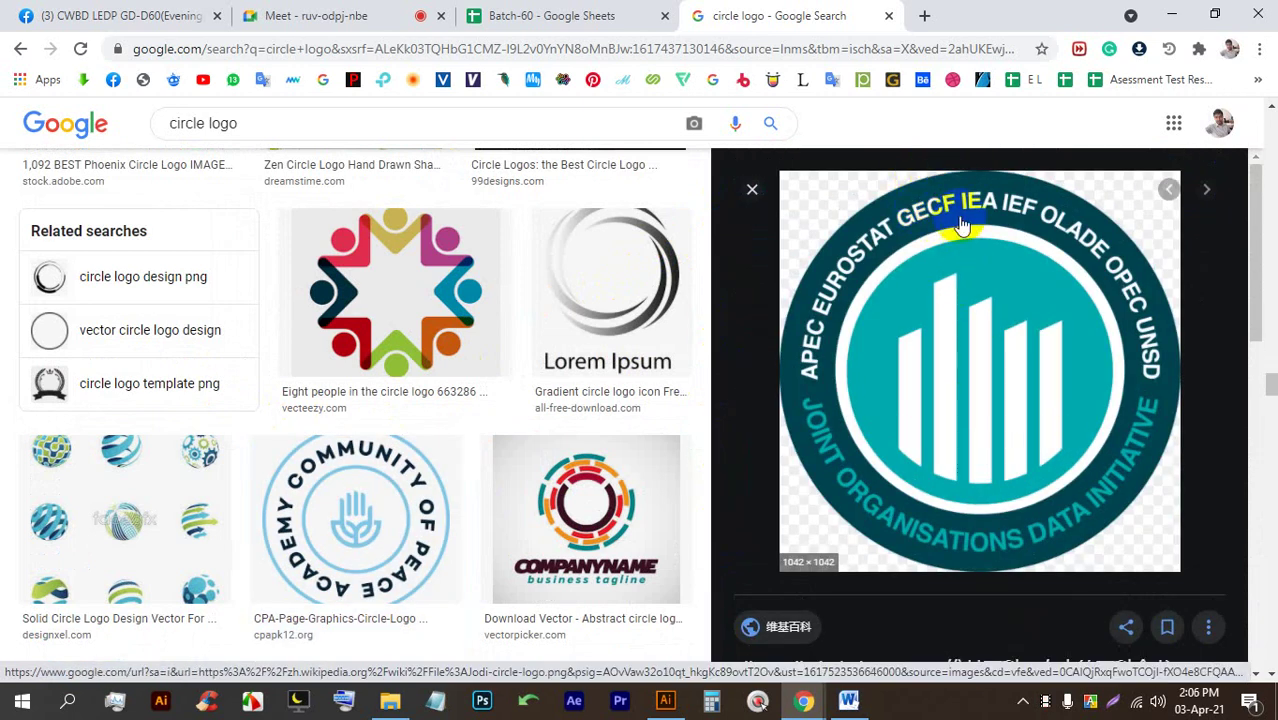
# Scroll the circle logo results once more, then bring Illustrator's Welcome screen forward.
pyautogui.click(170, 15)
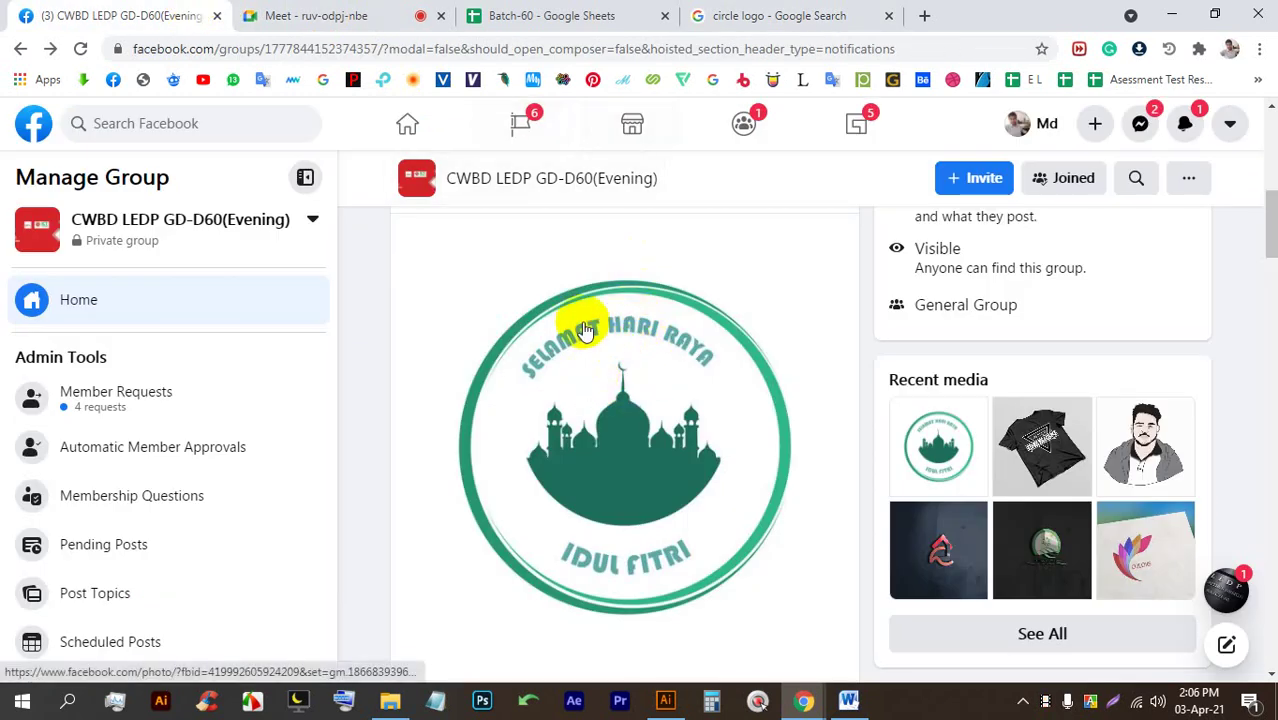
pyautogui.click(826, 18)
pyautogui.scroll(-15, 993, 490)
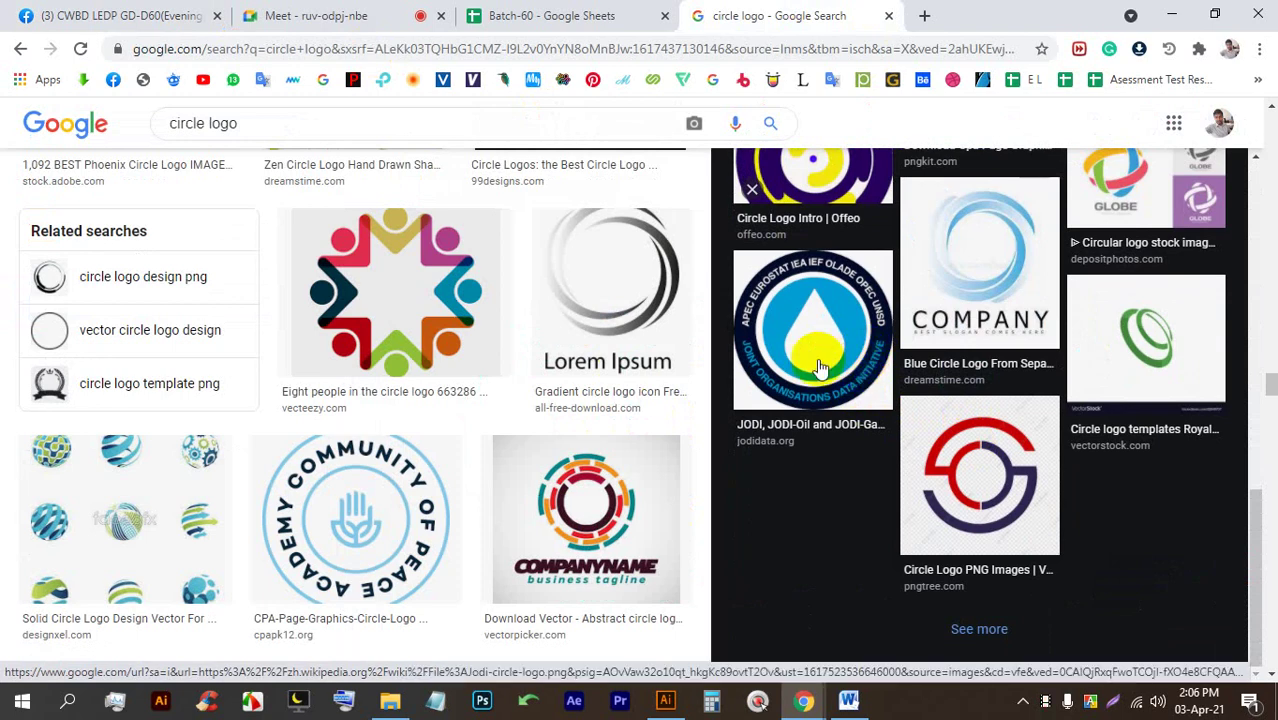
pyautogui.scroll(-1, 818, 368)
pyautogui.click(665, 700)
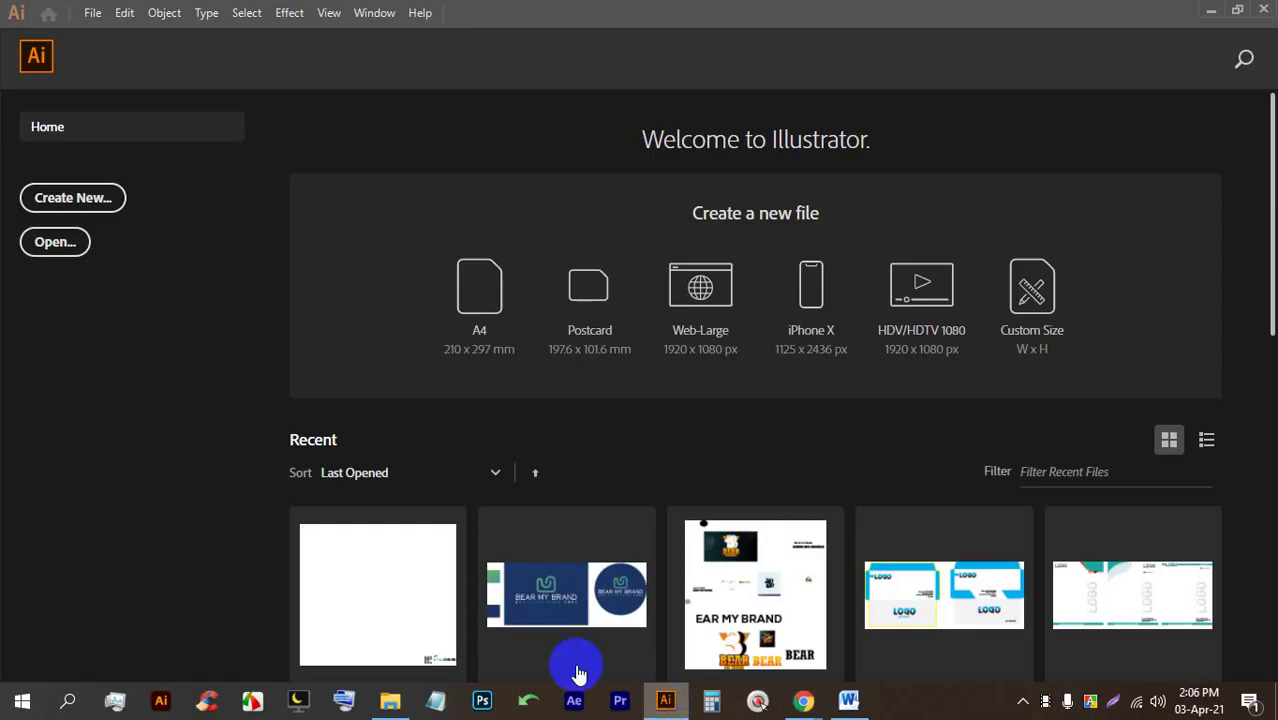
# Create a Web-Large 1920 x 1080 document and draw a red-filled 632 px circle.
pyautogui.click(718, 301)
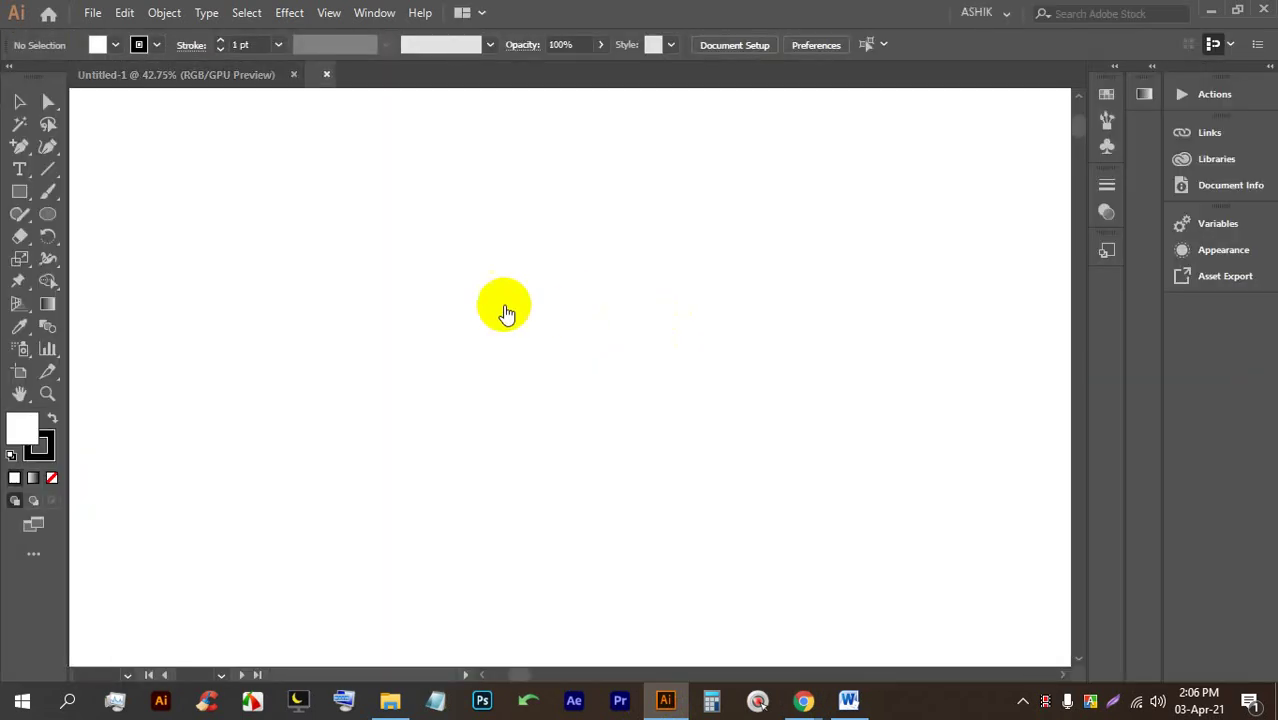
pyautogui.click(50, 218)
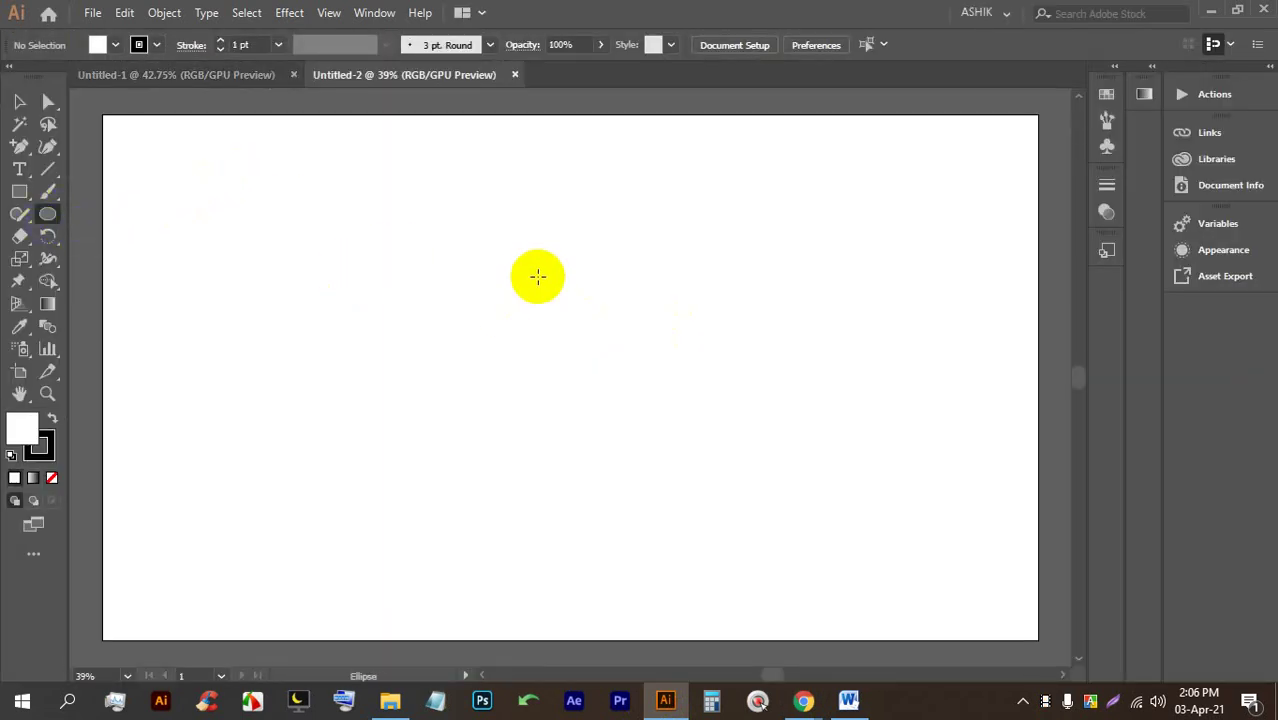
pyautogui.moveTo(336, 214); pyautogui.dragTo(613, 521)
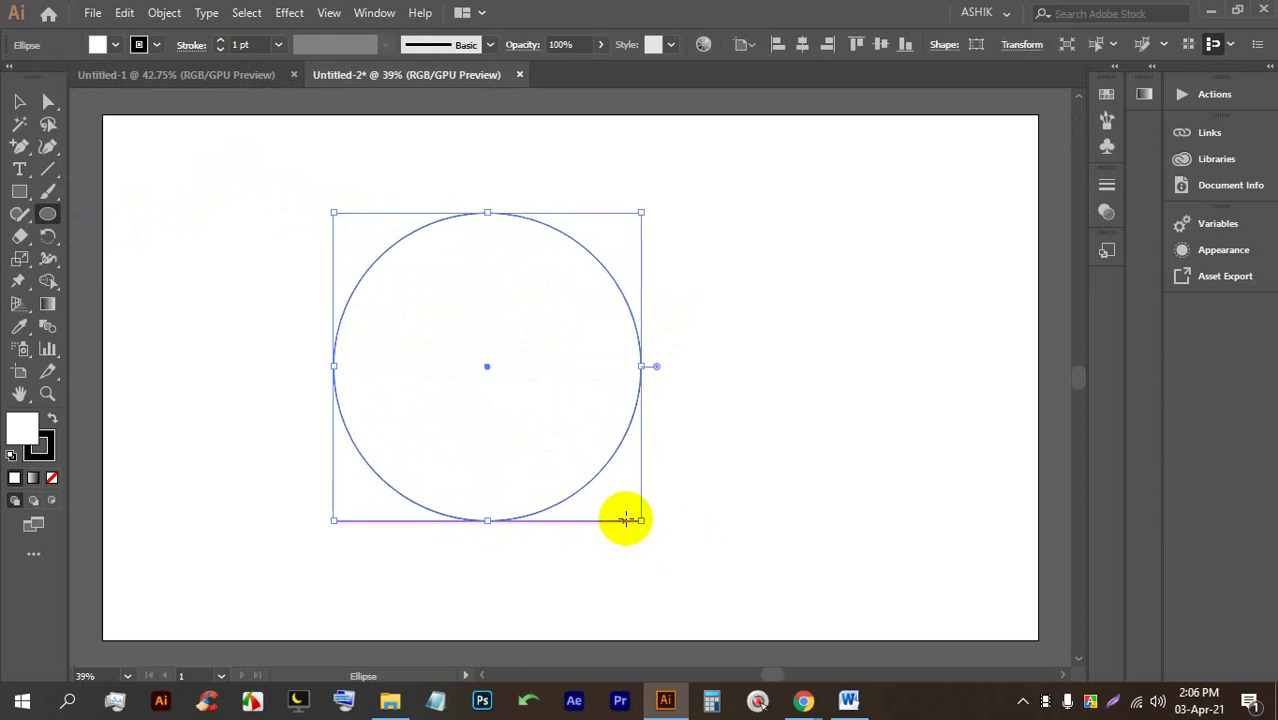
pyautogui.click(115, 44)
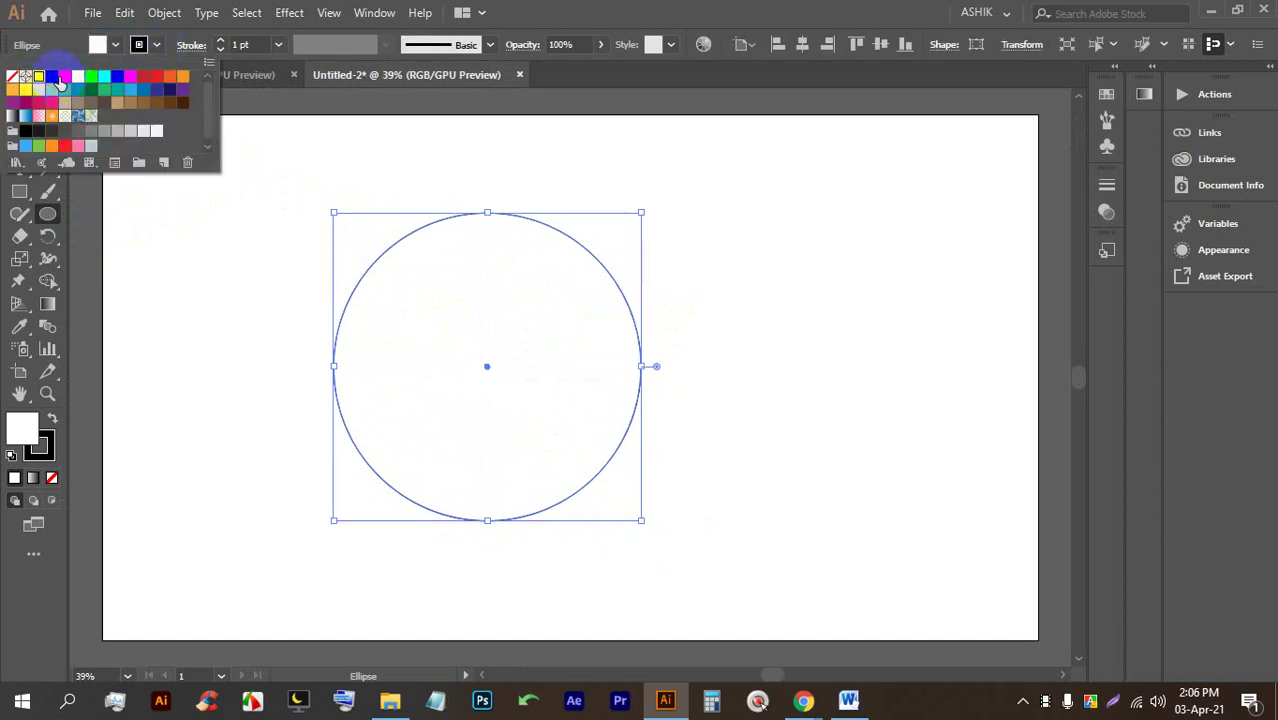
pyautogui.click(62, 80)
pyautogui.click(374, 80)
# Run placeholder text around the circle's outline with Type on a Path and enlarge the font.
pyautogui.scroll(1, 702, 297)
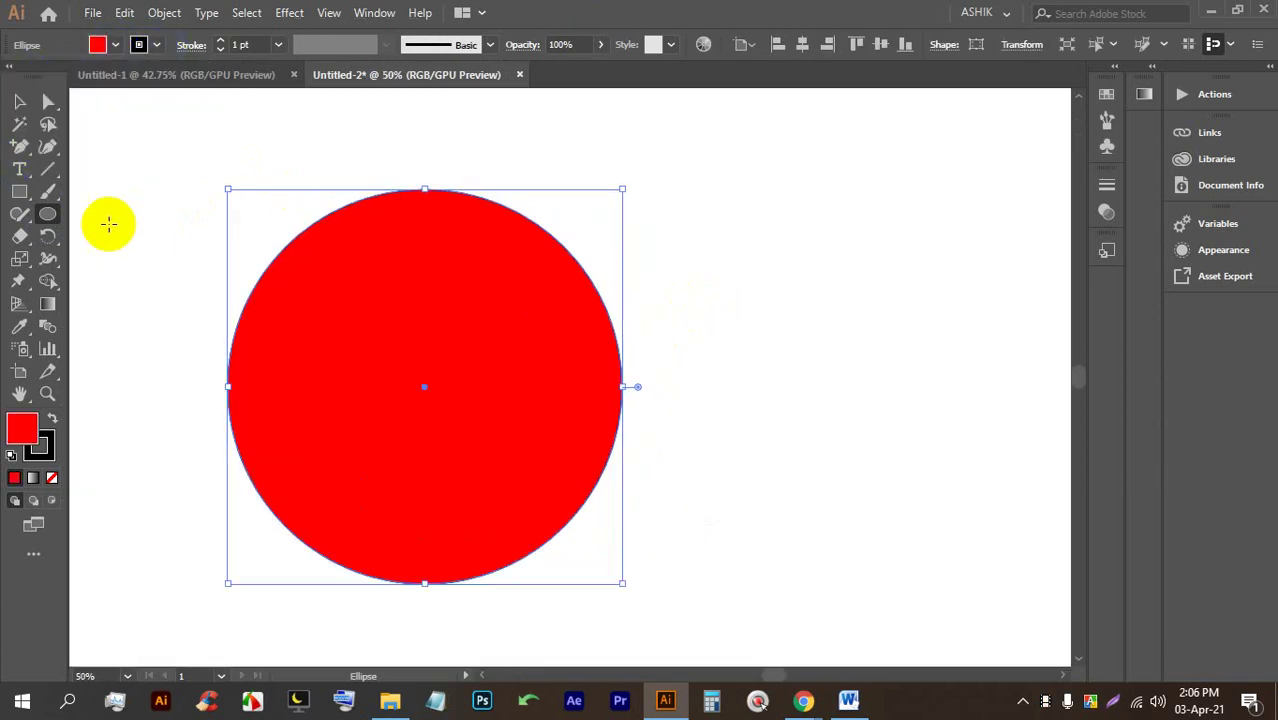
pyautogui.moveTo(18, 166); pyautogui.dragTo(94, 165)
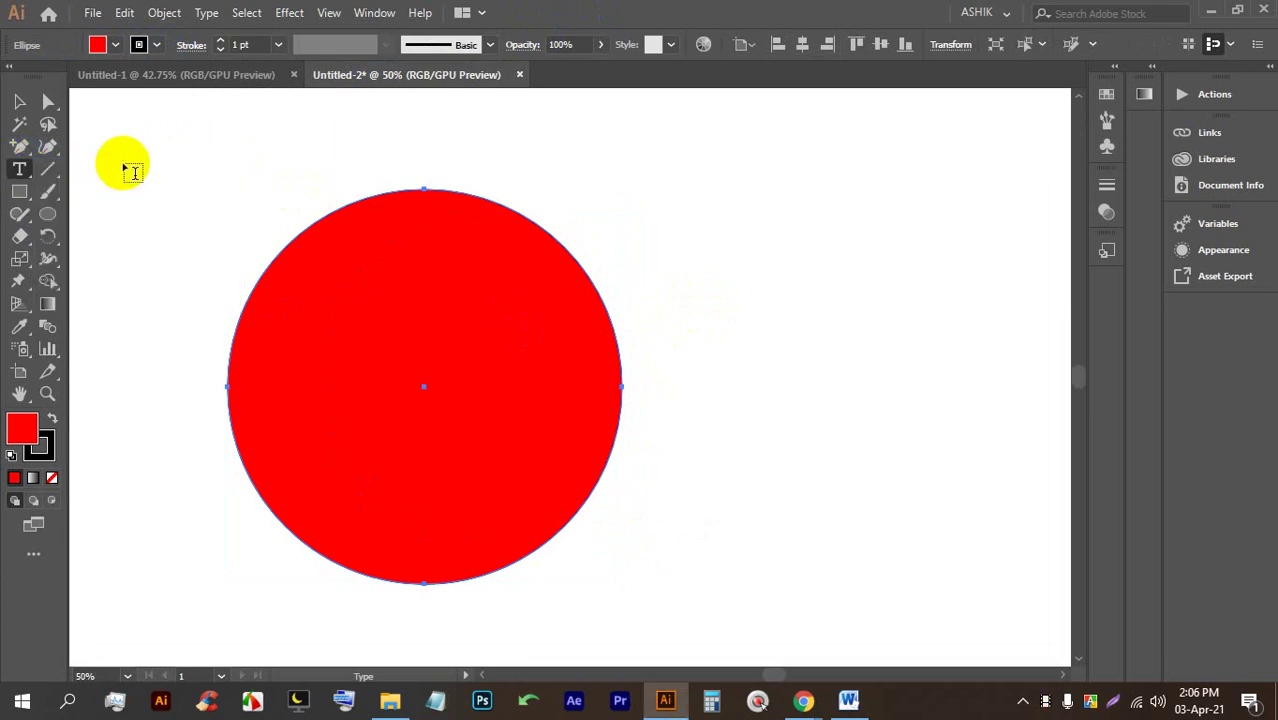
pyautogui.click(381, 200)
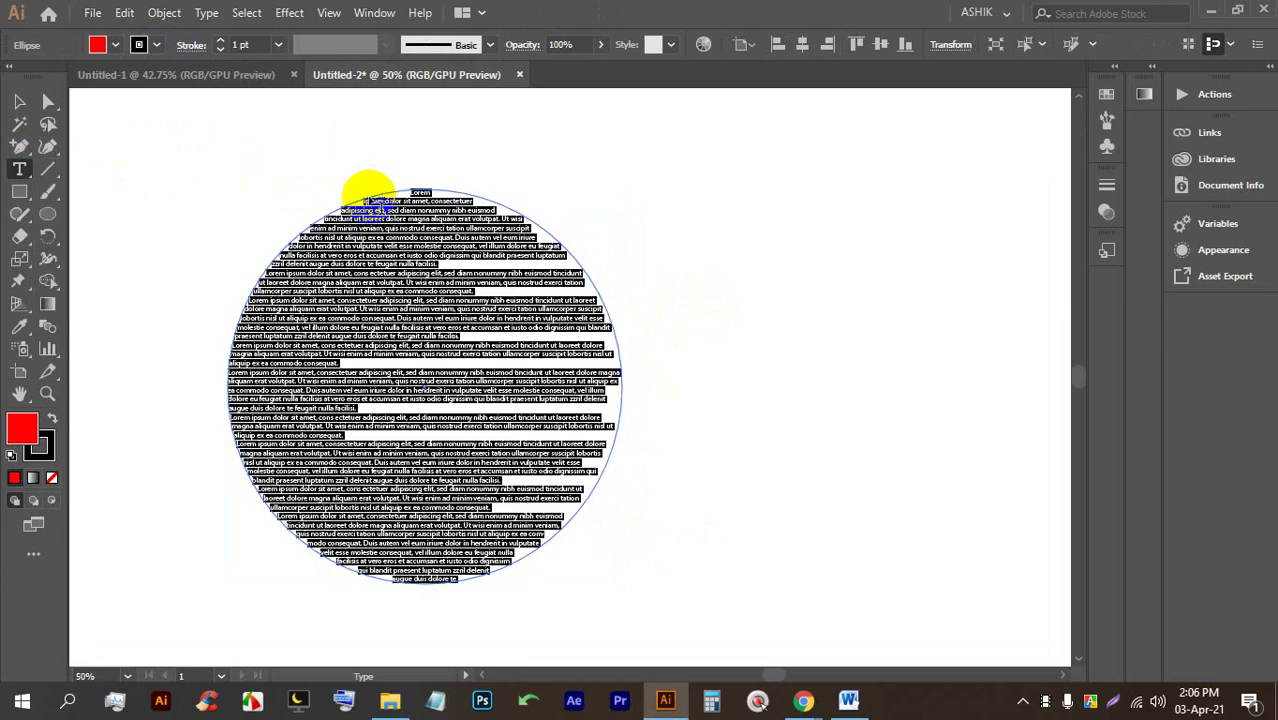
pyautogui.hotkey('ctrl', 'z')
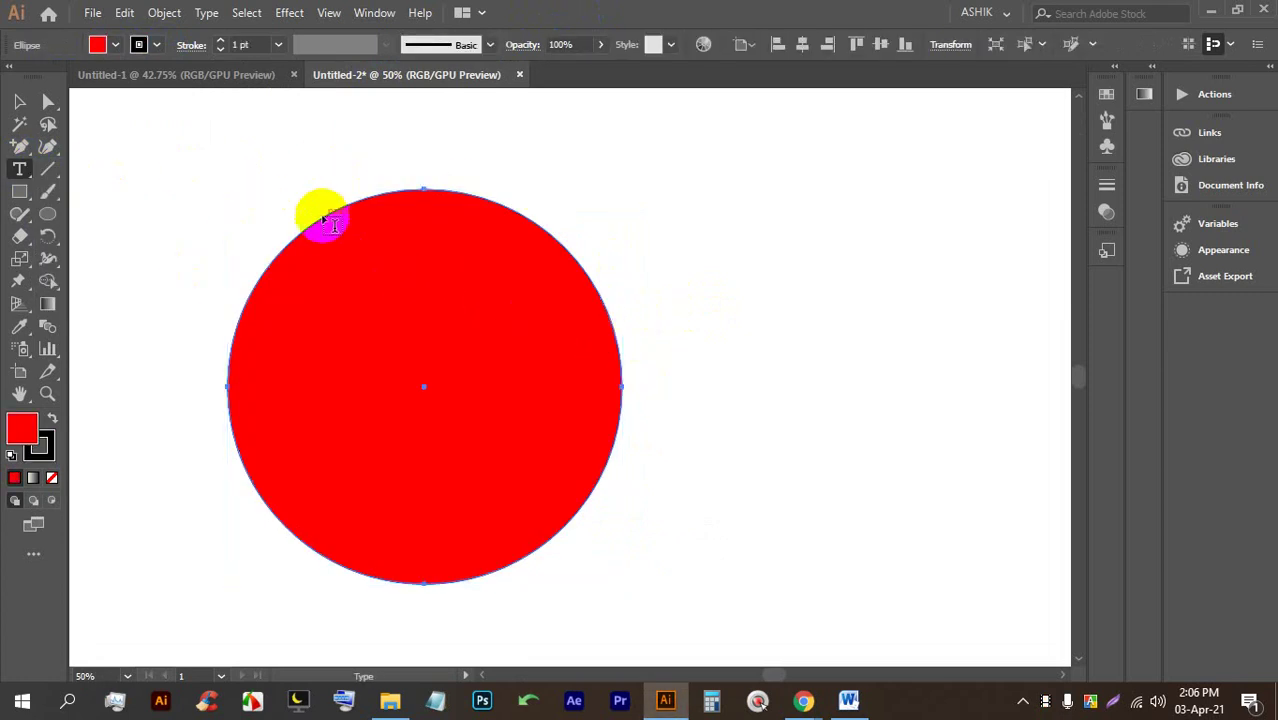
pyautogui.moveTo(24, 172); pyautogui.dragTo(125, 224)
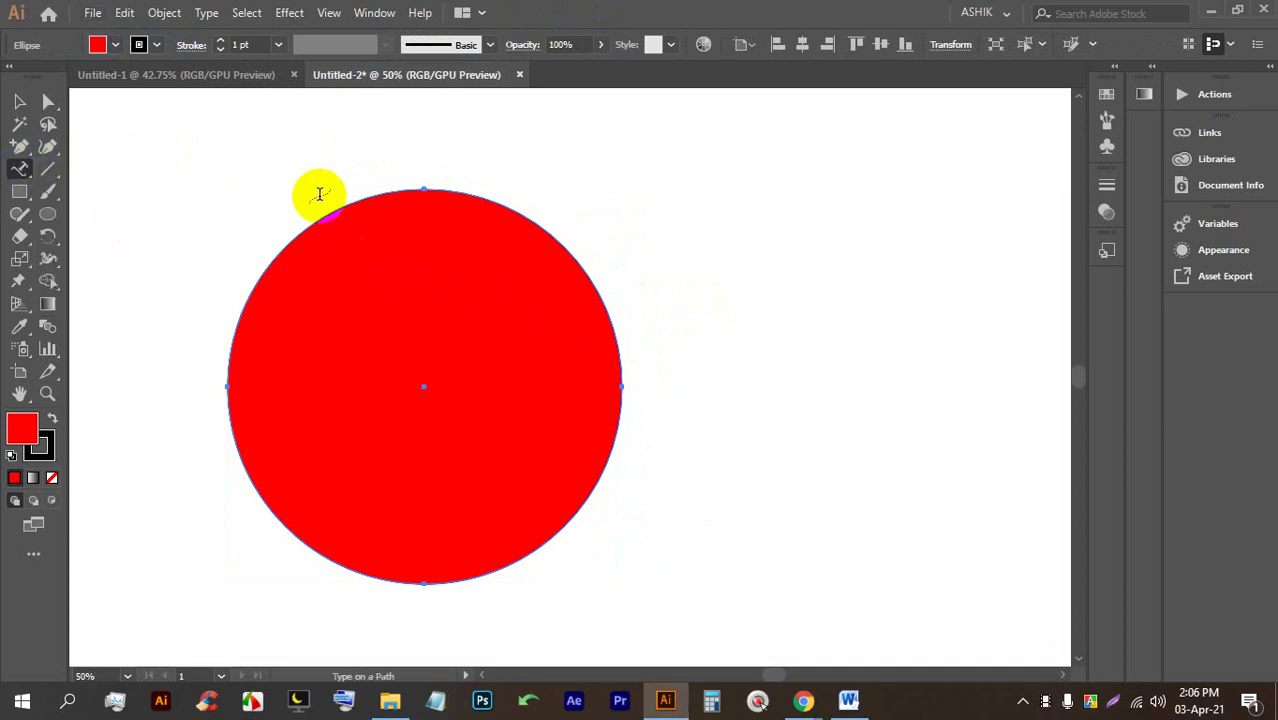
pyautogui.click(332, 210)
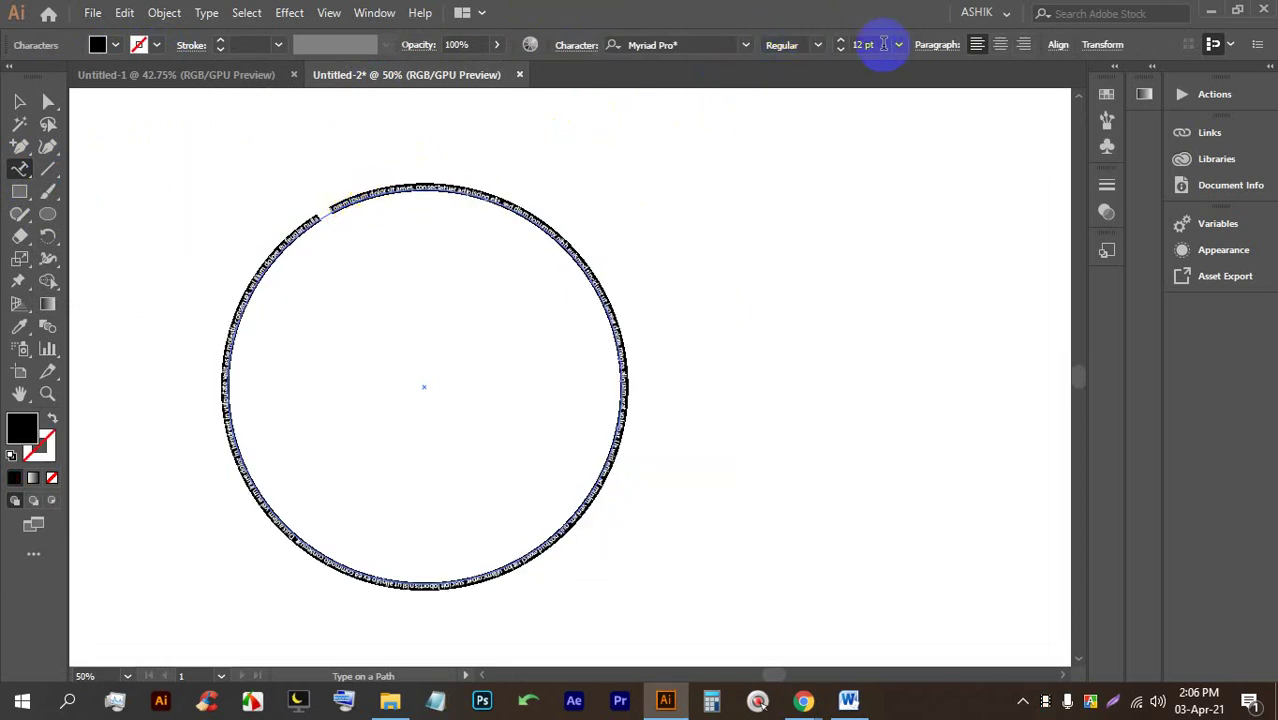
pyautogui.press('Up')
pyautogui.press('Up')
pyautogui.press('Up')
pyautogui.press('Up')
pyautogui.press('Up')
pyautogui.press('Up')
pyautogui.press('Up')
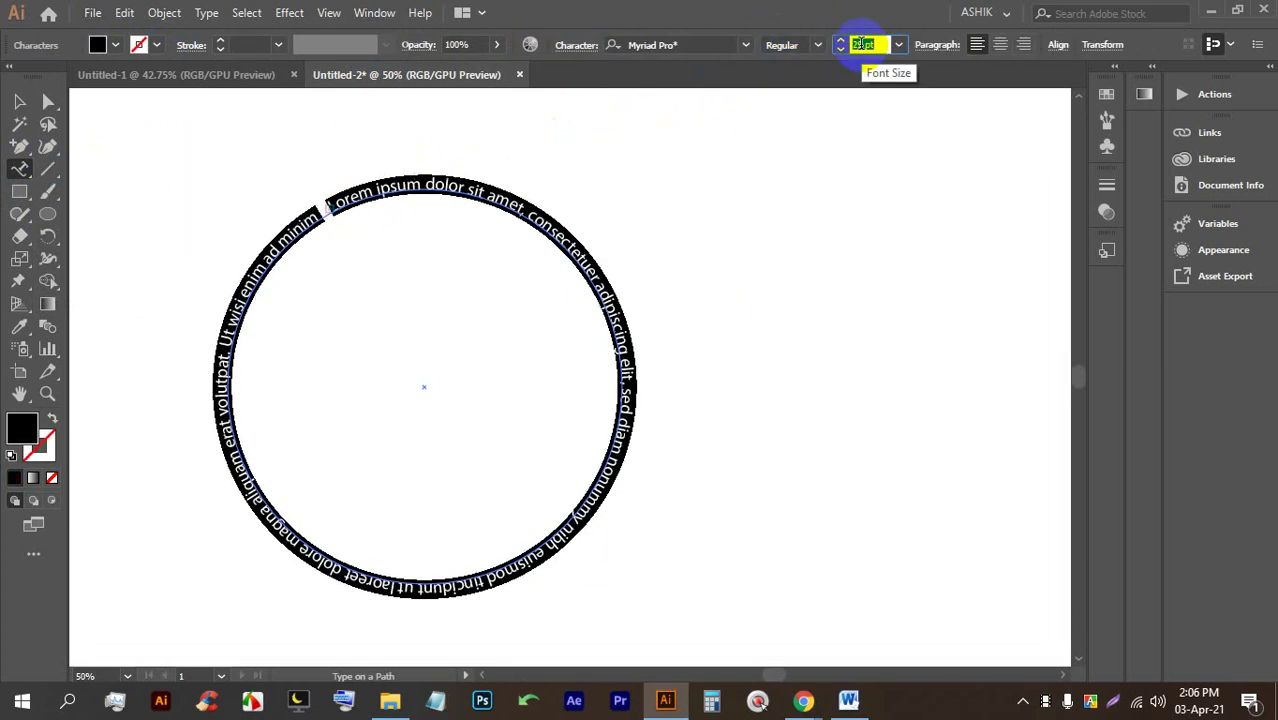
pyautogui.press('Down')
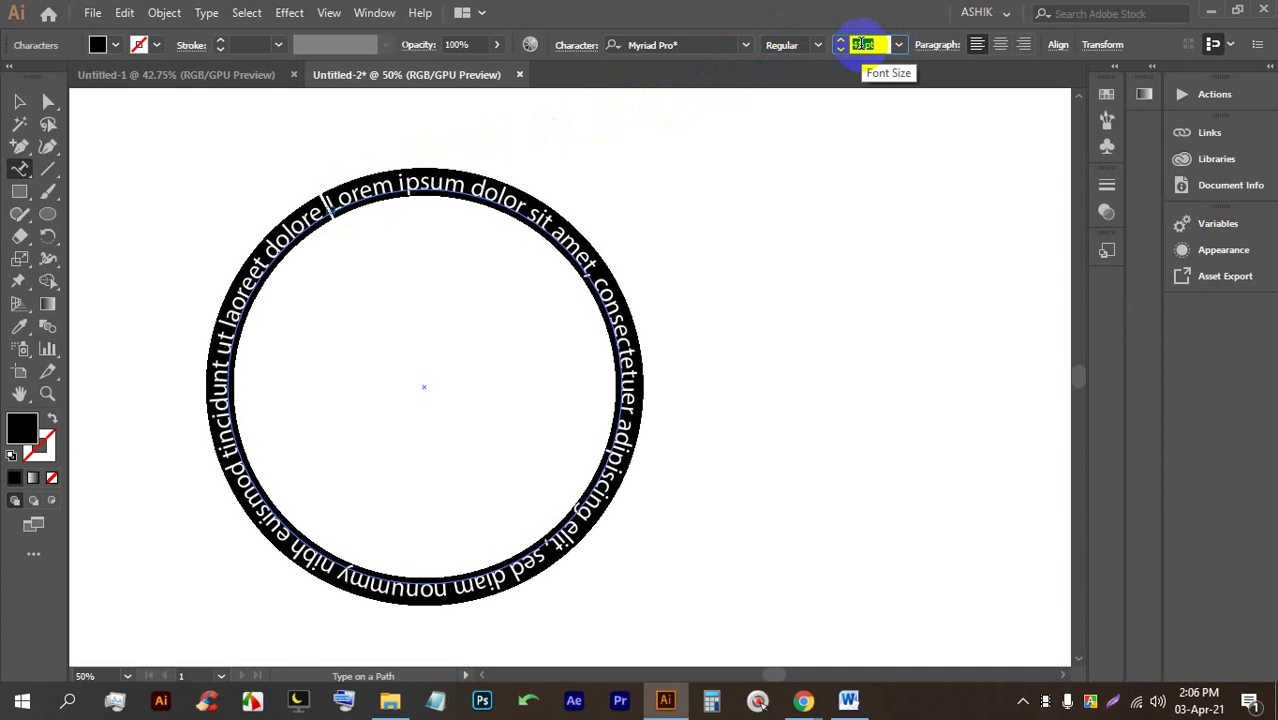
pyautogui.click(19, 101)
# Nudge the circular path text about 30 px right, then select everything and delete it.
pyautogui.click(645, 155)
pyautogui.moveTo(570, 266); pyautogui.dragTo(601, 266)
pyautogui.click(935, 568)
pyautogui.moveTo(935, 568); pyautogui.dragTo(201, 180)
pyautogui.click(799, 243)
pyautogui.moveTo(874, 580); pyautogui.dragTo(314, 214)
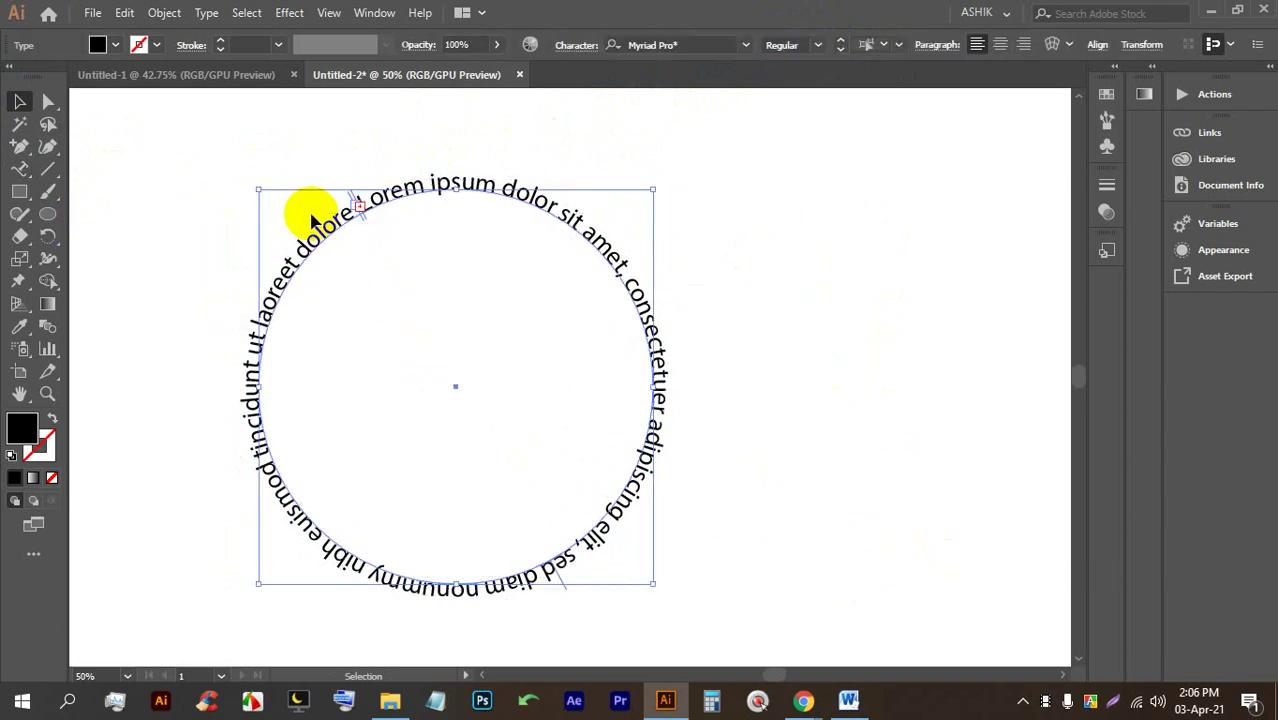
pyautogui.press('Delete')
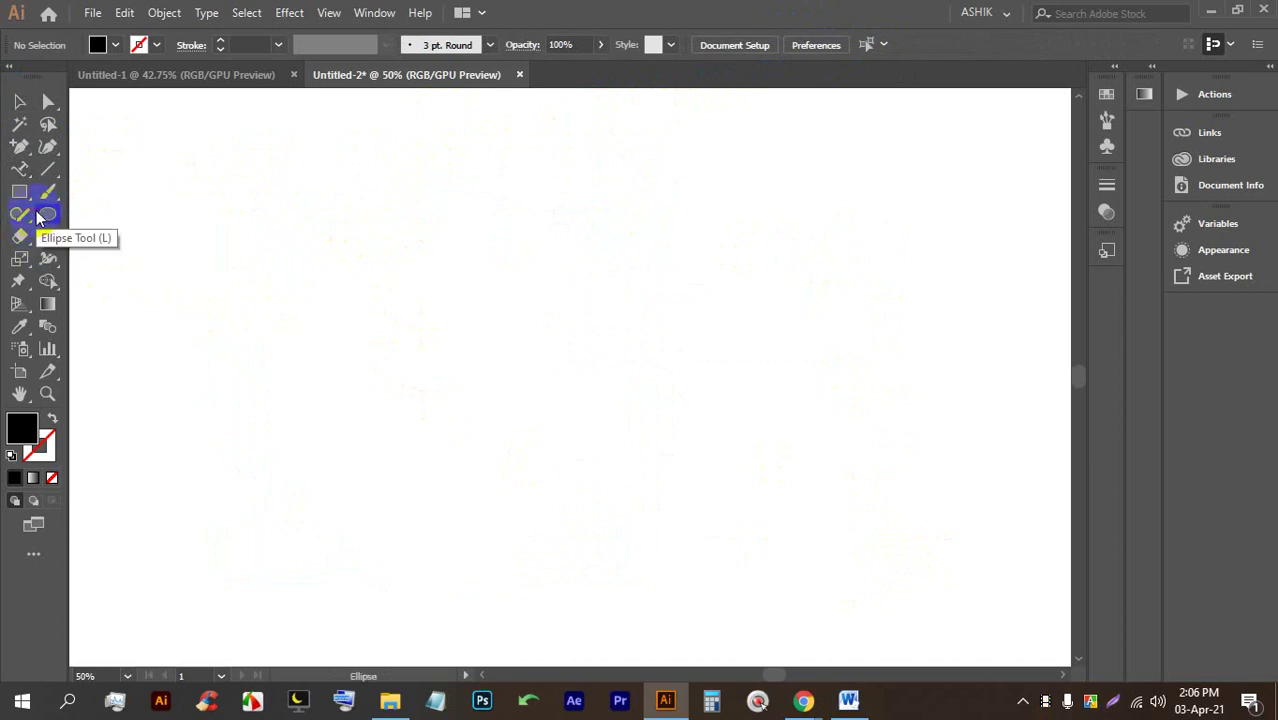
# Draw an upright five-sided polygon and move it right and down.
pyautogui.moveTo(28, 190); pyautogui.dragTo(106, 240)
pyautogui.moveTo(420, 295); pyautogui.dragTo(571, 405)
pyautogui.press('Up')
pyautogui.press('Up')
pyautogui.press('Down')
pyautogui.press('Down')
pyautogui.press('Down')
pyautogui.press('Down')
pyautogui.press('Up')
pyautogui.press('shift')
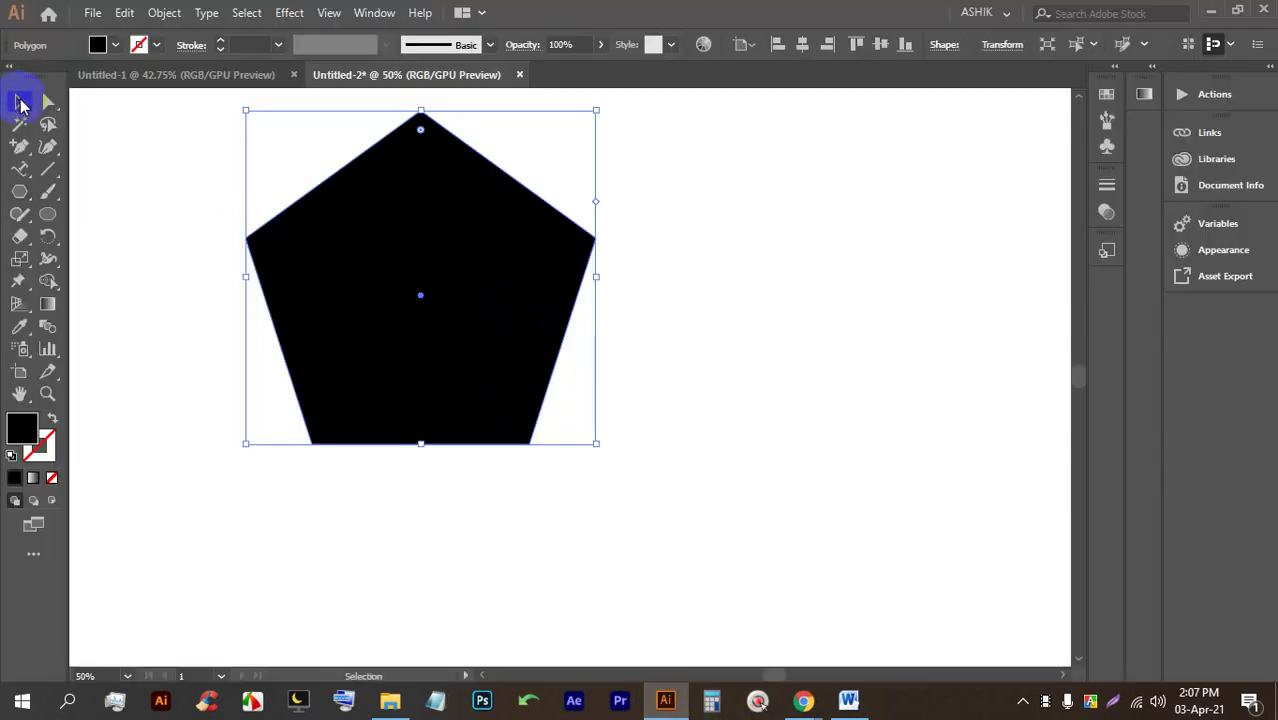
pyautogui.moveTo(412, 214); pyautogui.dragTo(539, 287)
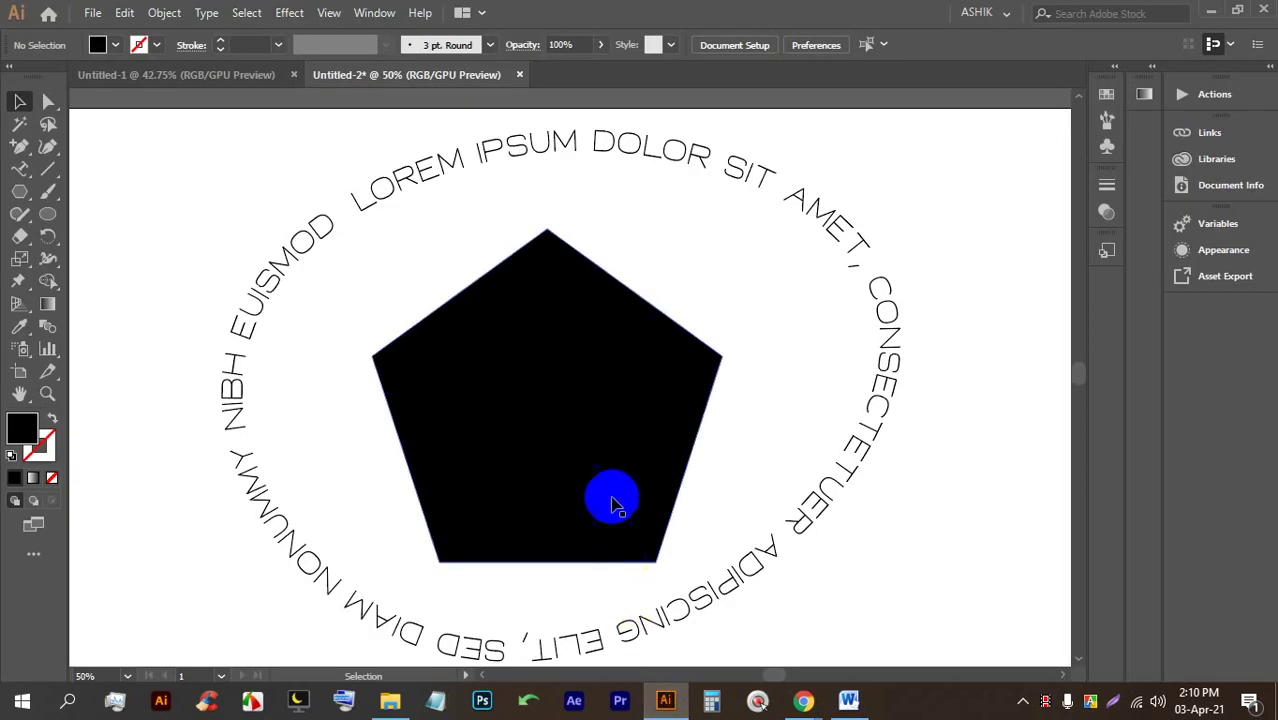
# Fill the pentagon orange and undo a trial rotation.
pyautogui.scroll(-3, 585, 300)
pyautogui.scroll(3, 605, 334)
pyautogui.click(639, 391)
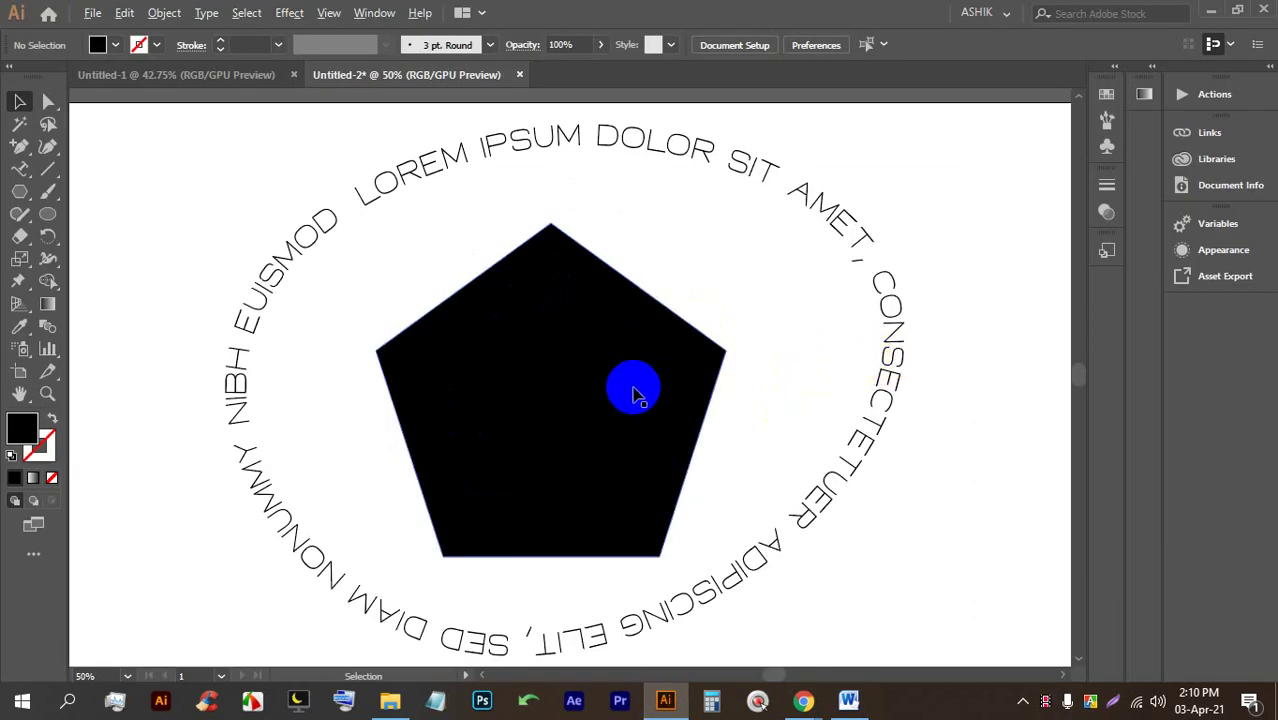
pyautogui.click(116, 45)
pyautogui.click(170, 78)
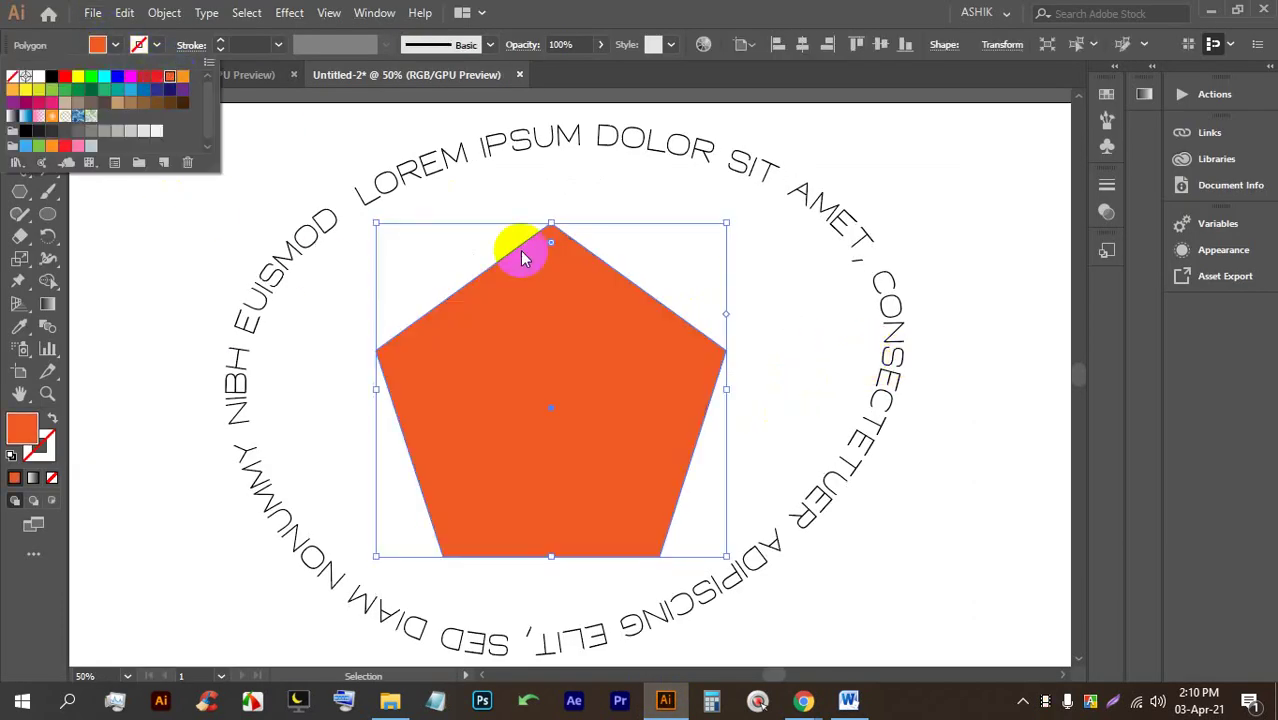
pyautogui.click(182, 77)
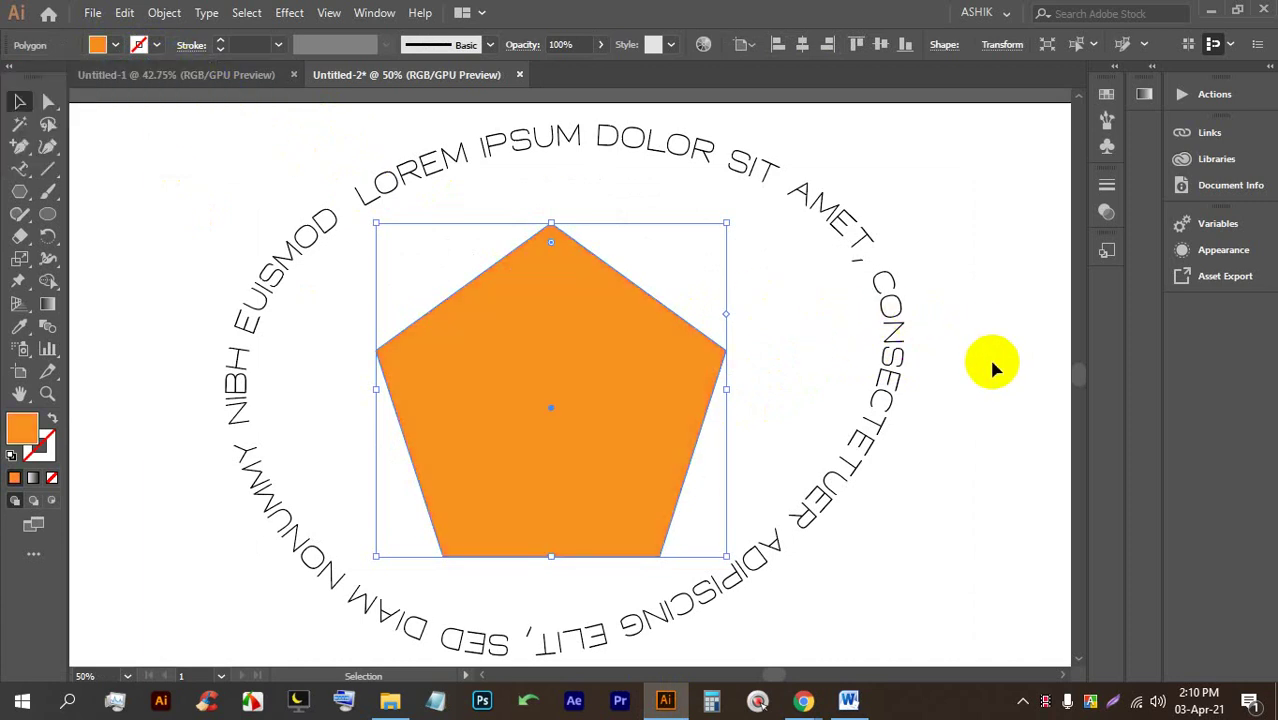
pyautogui.moveTo(732, 221); pyautogui.dragTo(479, 240)
pyautogui.hotkey('alt', 'Tab')
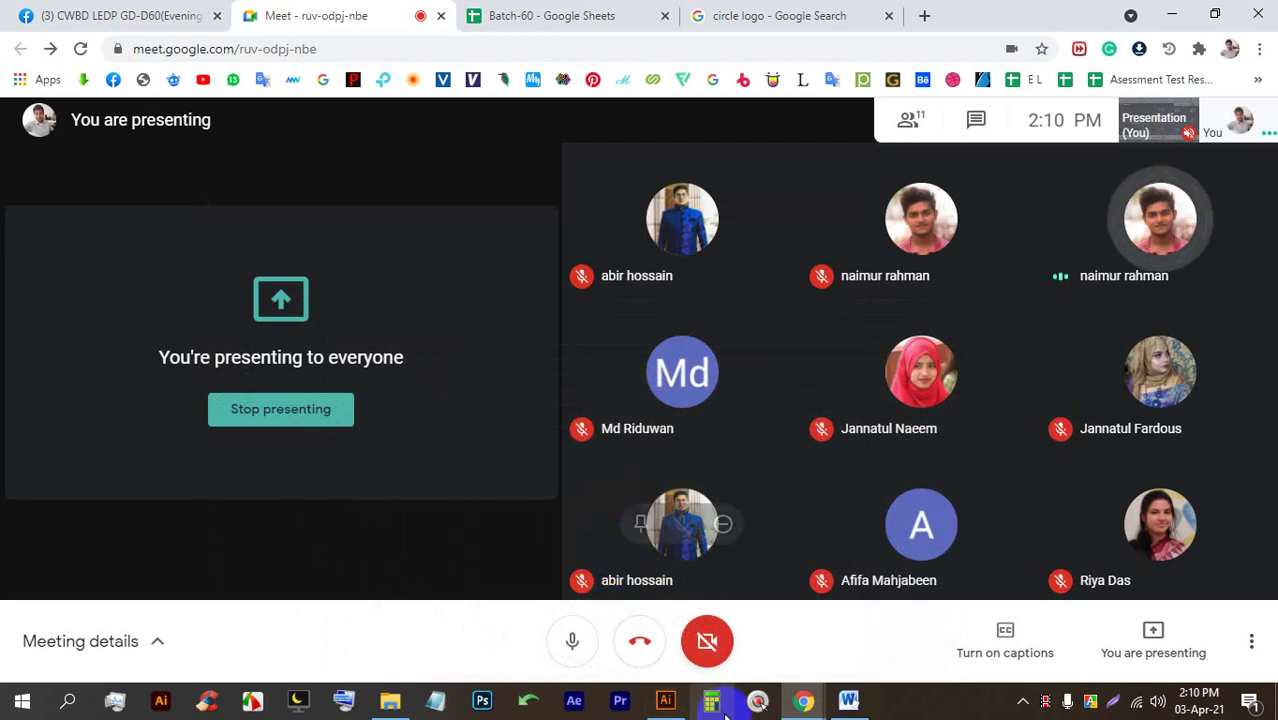
pyautogui.click(662, 698)
pyautogui.hotkey('ctrl', 'z')
pyautogui.hotkey('ctrl', 'z')
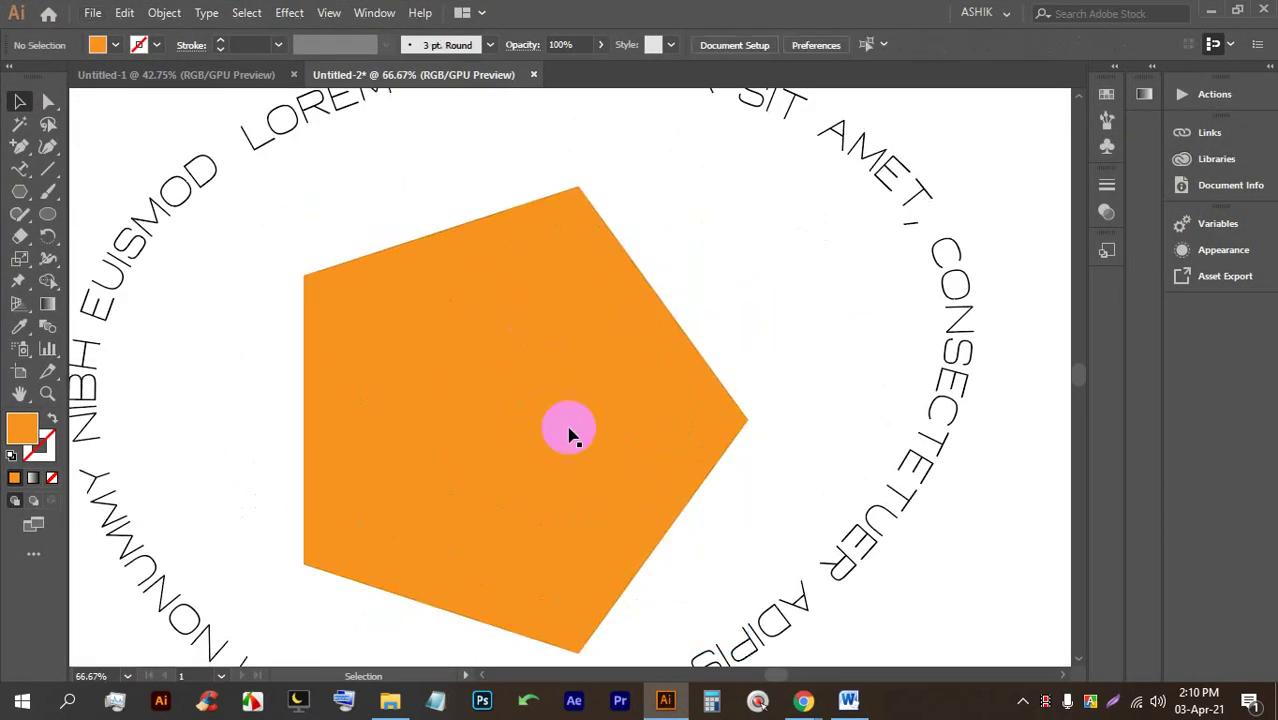
# Round all the pentagon's corners to about 35 px and move it up and left.
pyautogui.click(47, 101)
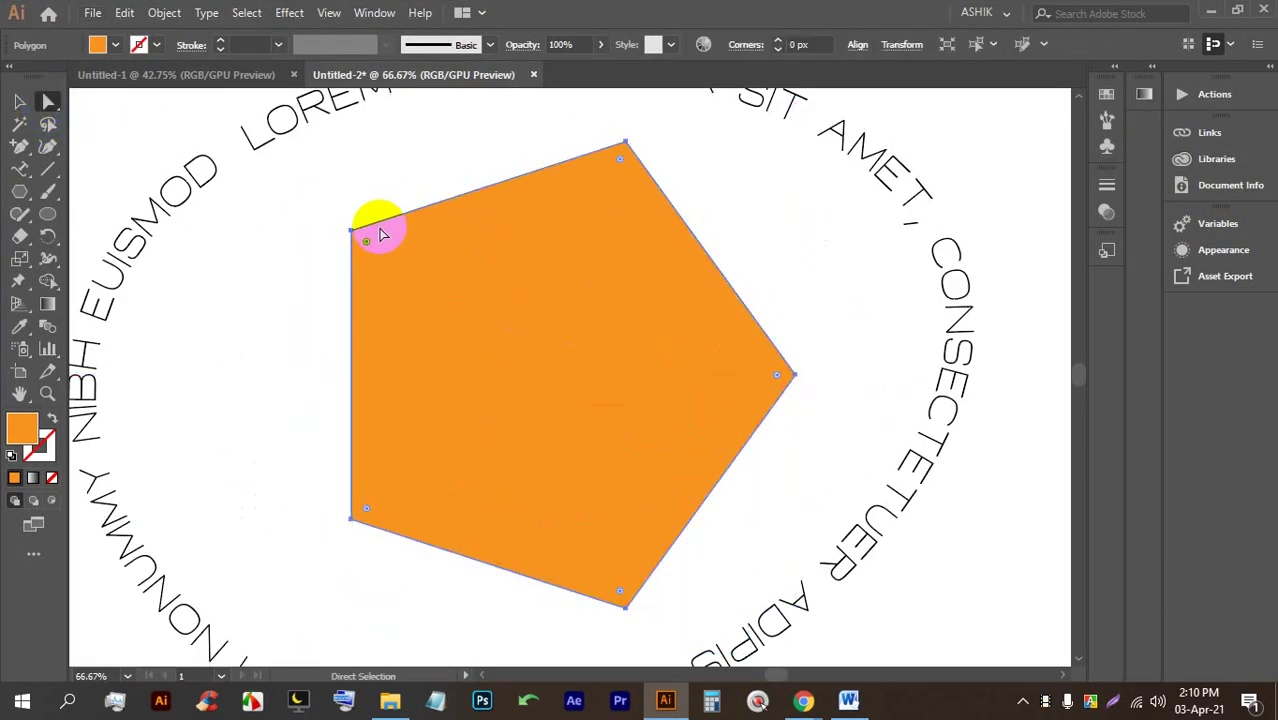
pyautogui.moveTo(369, 245); pyautogui.dragTo(717, 307)
pyautogui.click(765, 443)
pyautogui.moveTo(600, 335); pyautogui.dragTo(542, 343)
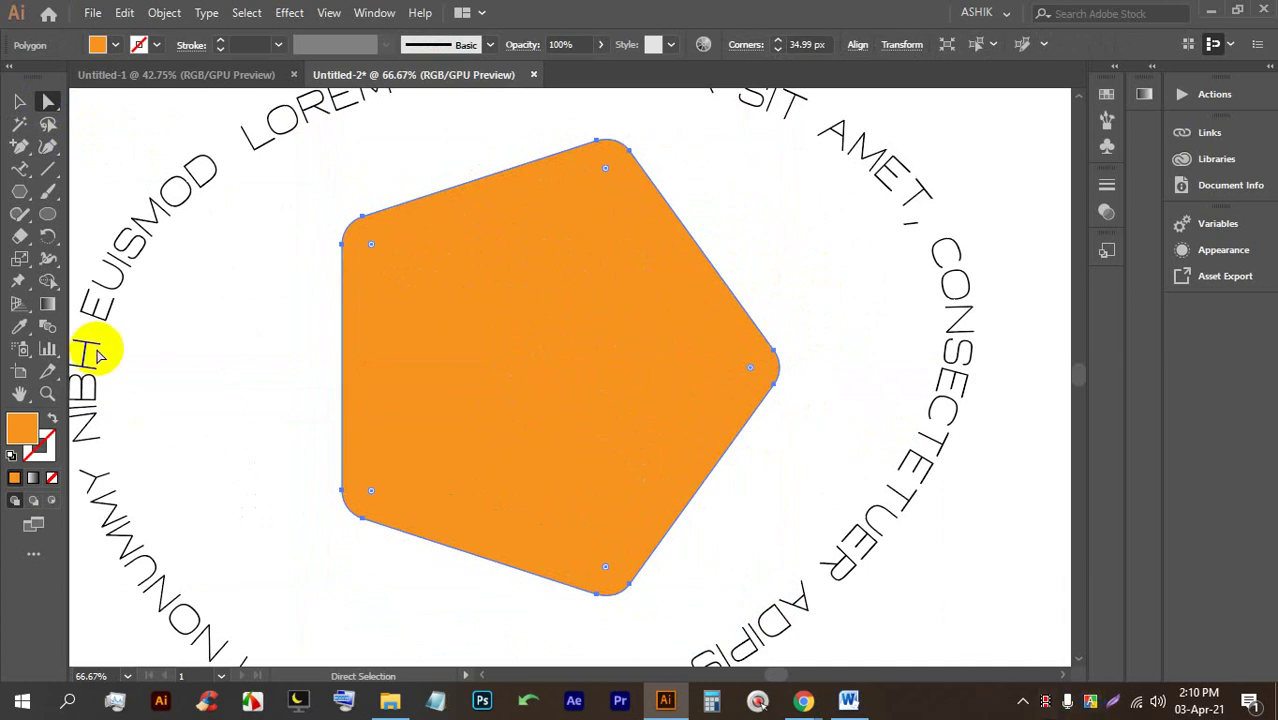
# Run placeholder text around the pentagon's outline, then select both path-text objects and delete them.
pyautogui.moveTo(27, 166); pyautogui.dragTo(140, 219)
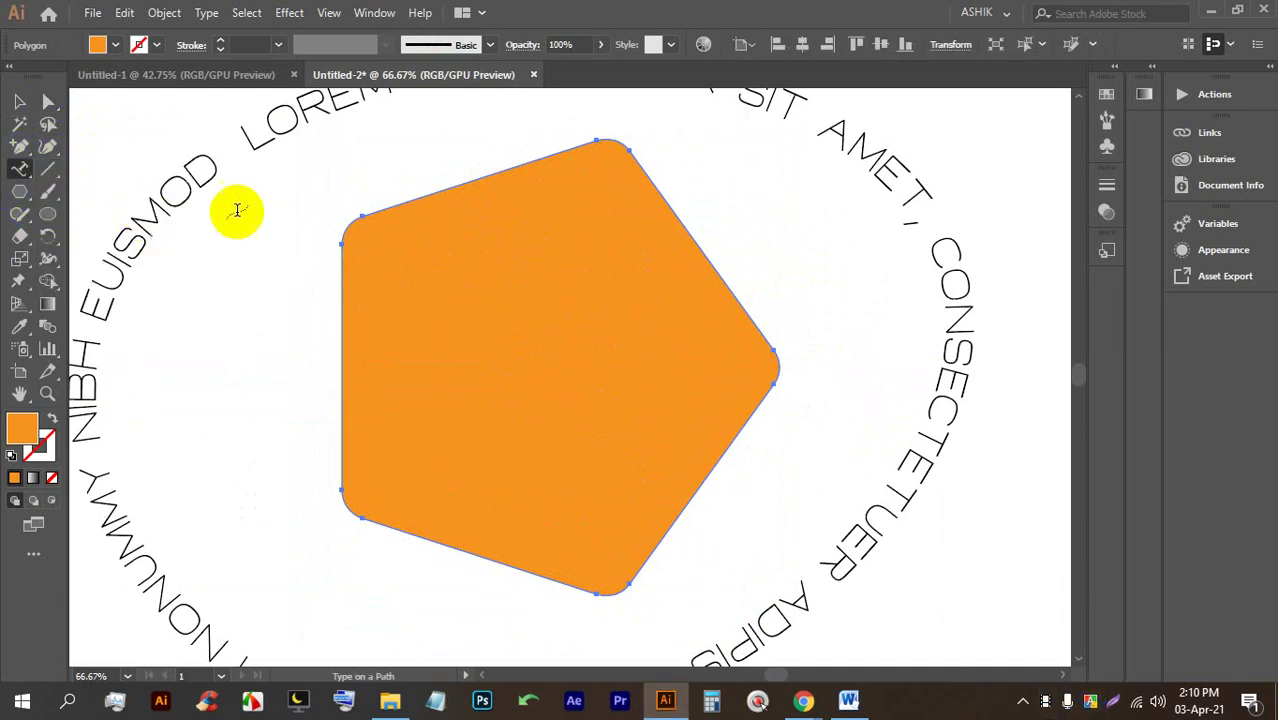
pyautogui.click(405, 203)
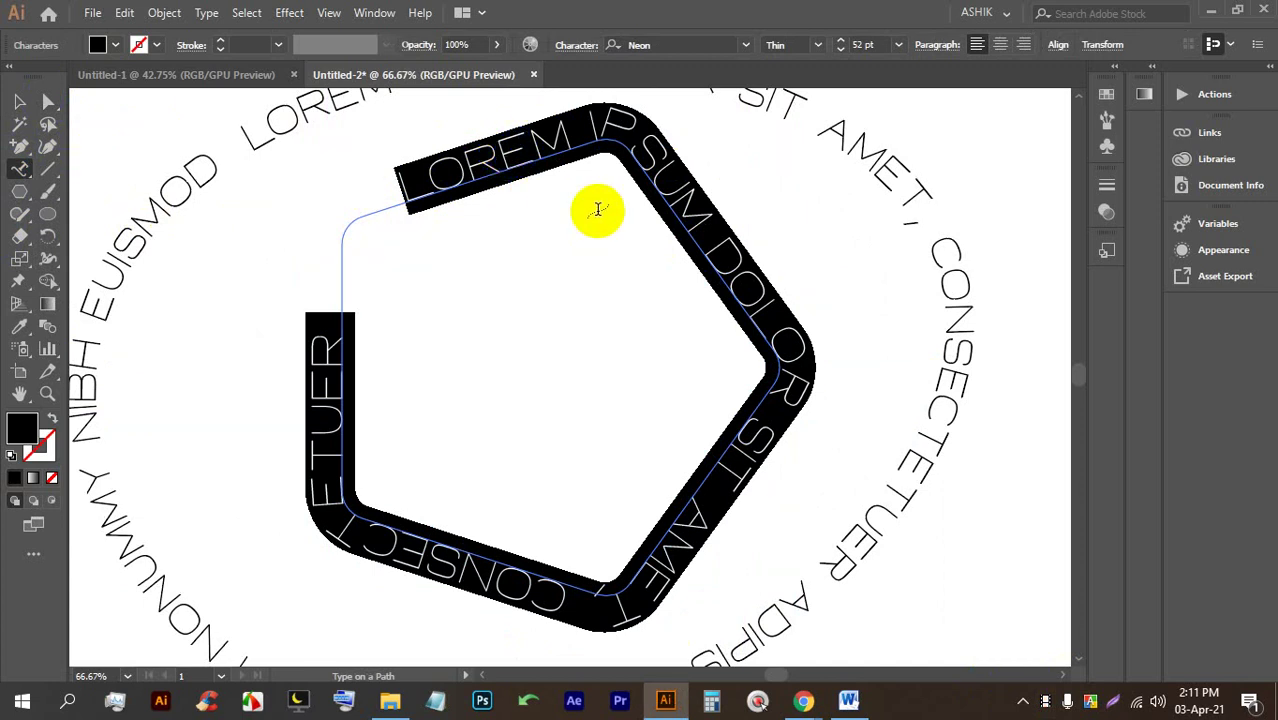
pyautogui.click(19, 101)
pyautogui.click(399, 345)
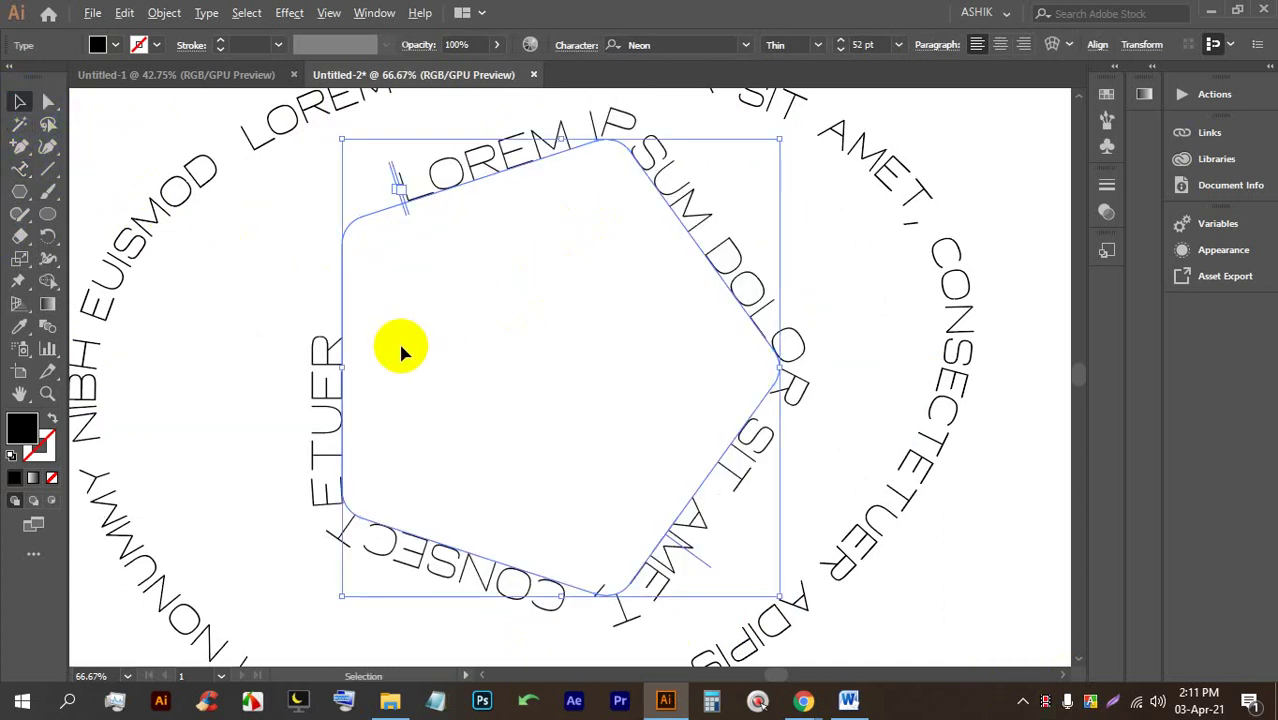
pyautogui.hotkey('ctrl', '-')
pyautogui.hotkey('ctrl', '-')
pyautogui.hotkey('ctrl', '-')
pyautogui.keyDown('shift'); pyautogui.click(405, 265); pyautogui.keyUp('shift')
pyautogui.press('Delete')
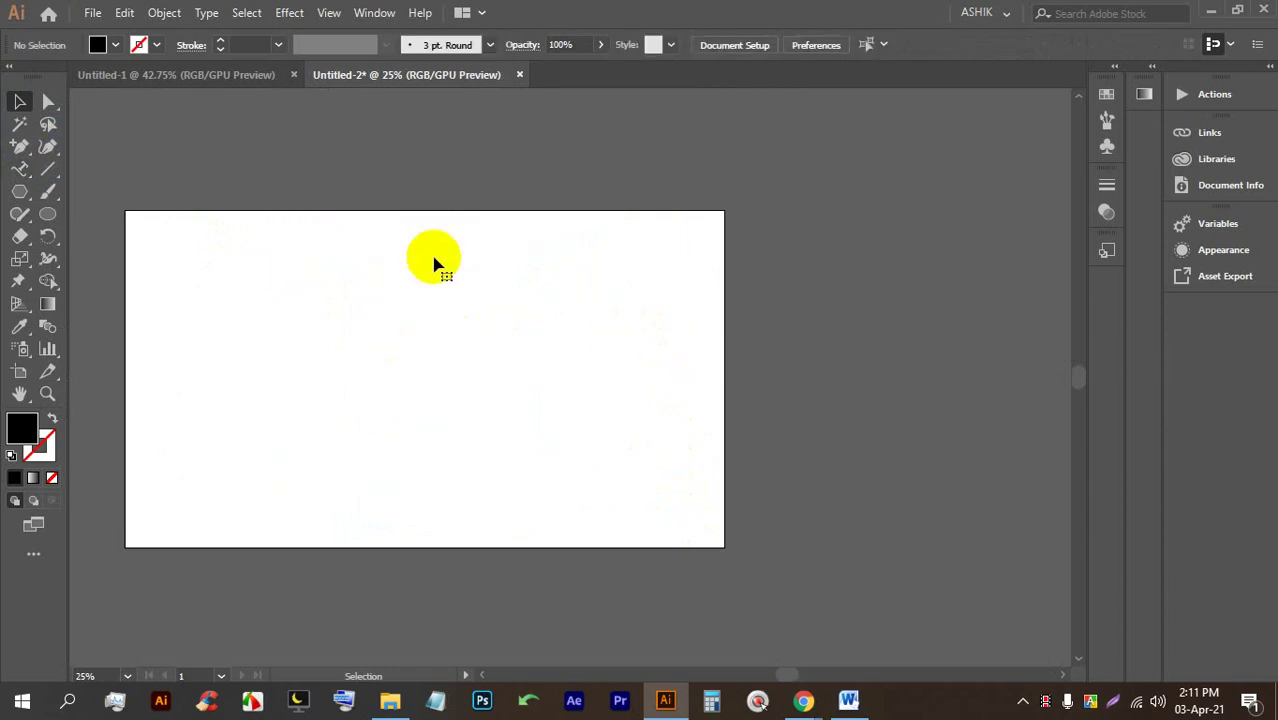
# Zoom in on the empty artboard and glance at the video call before returning.
pyautogui.scroll(1, 503, 291)
pyautogui.scroll(-1, 406, 355)
pyautogui.scroll(1, 273, 370)
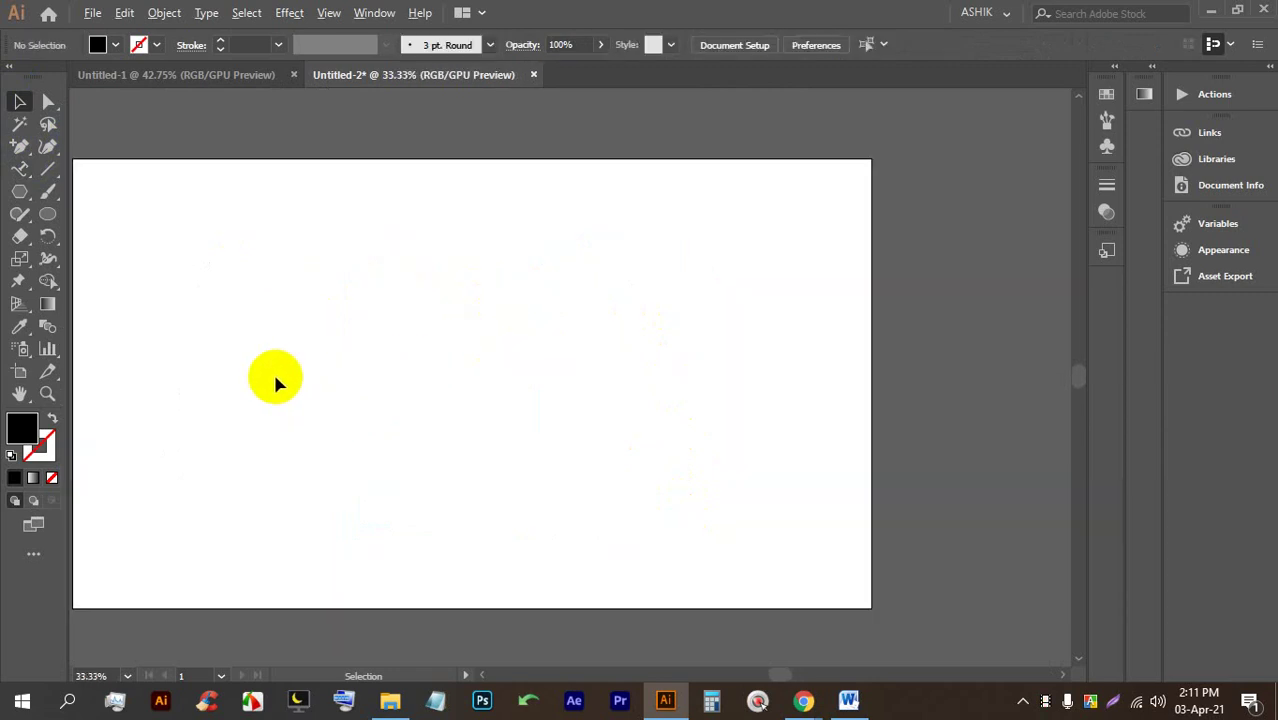
pyautogui.scroll(1, 273, 370)
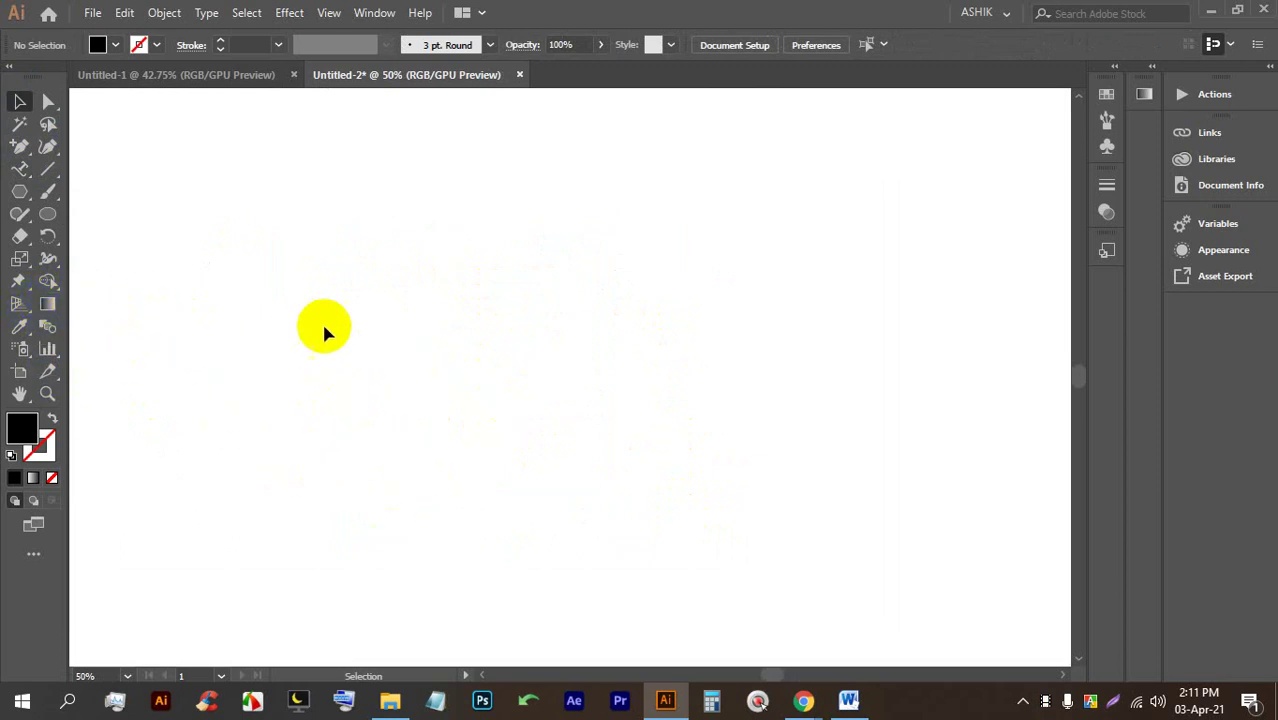
pyautogui.click(803, 703)
pyautogui.click(665, 700)
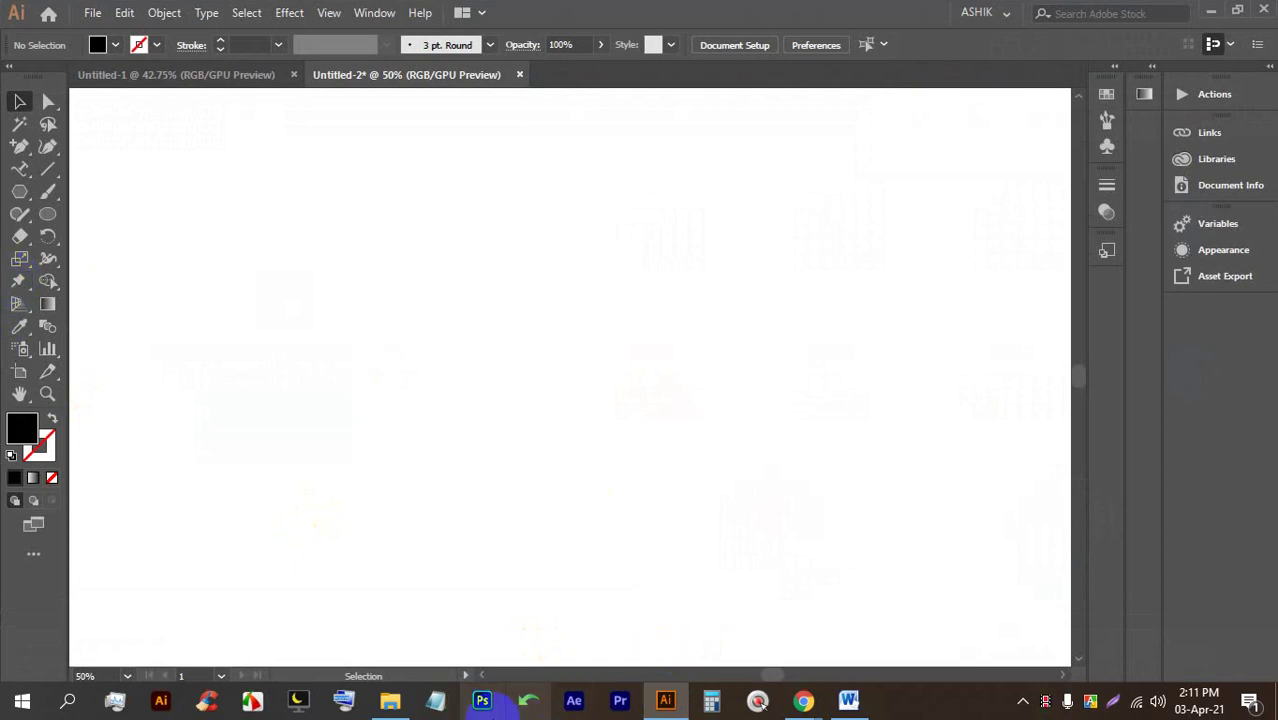
# Check the meeting once more, then pick the Ellipse Tool in Illustrator.
pyautogui.click(670, 701)
pyautogui.click(670, 701)
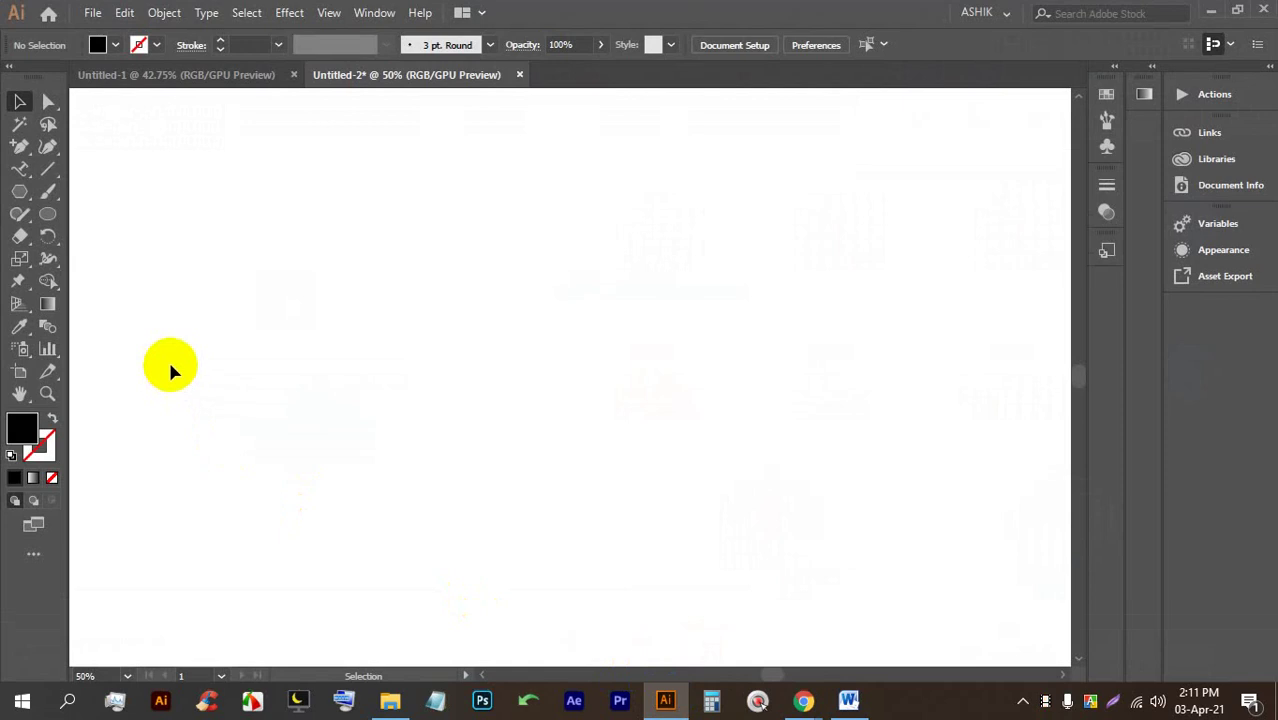
pyautogui.click(12, 214)
pyautogui.click(48, 214)
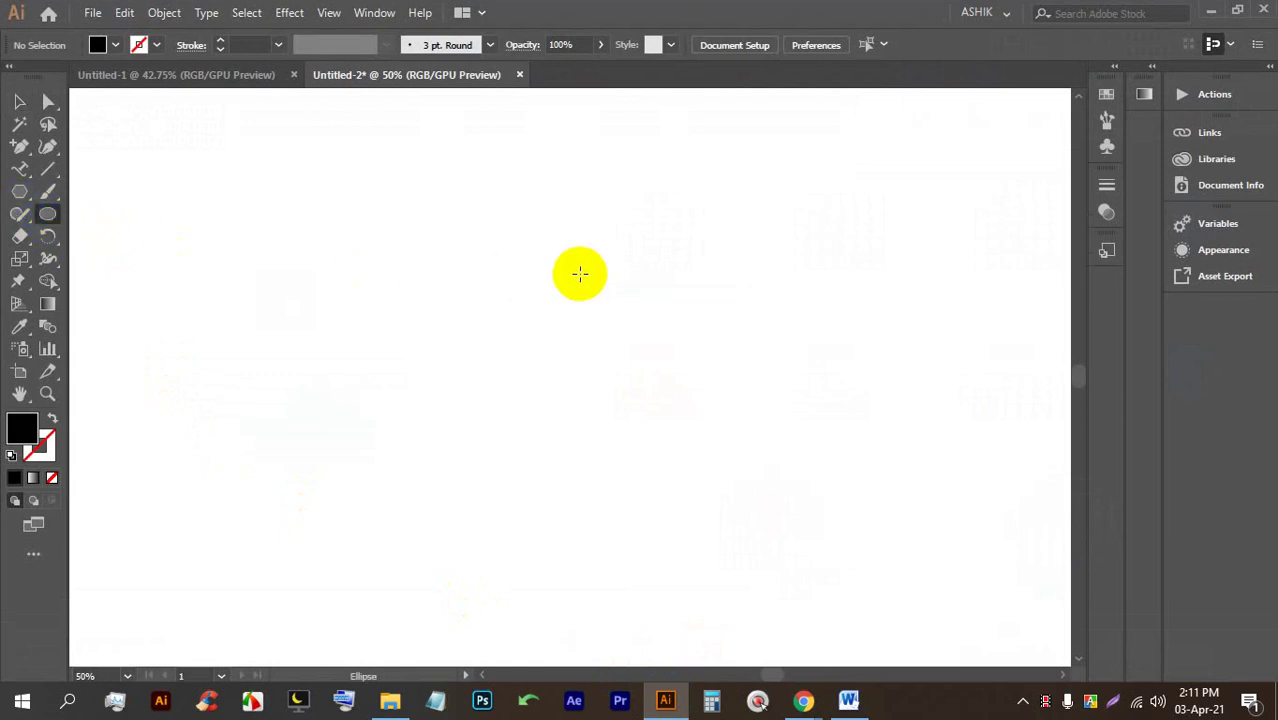
# Open a new Chrome tab and run a voice search.
pyautogui.moveTo(800, 697)
pyautogui.click(730, 620)
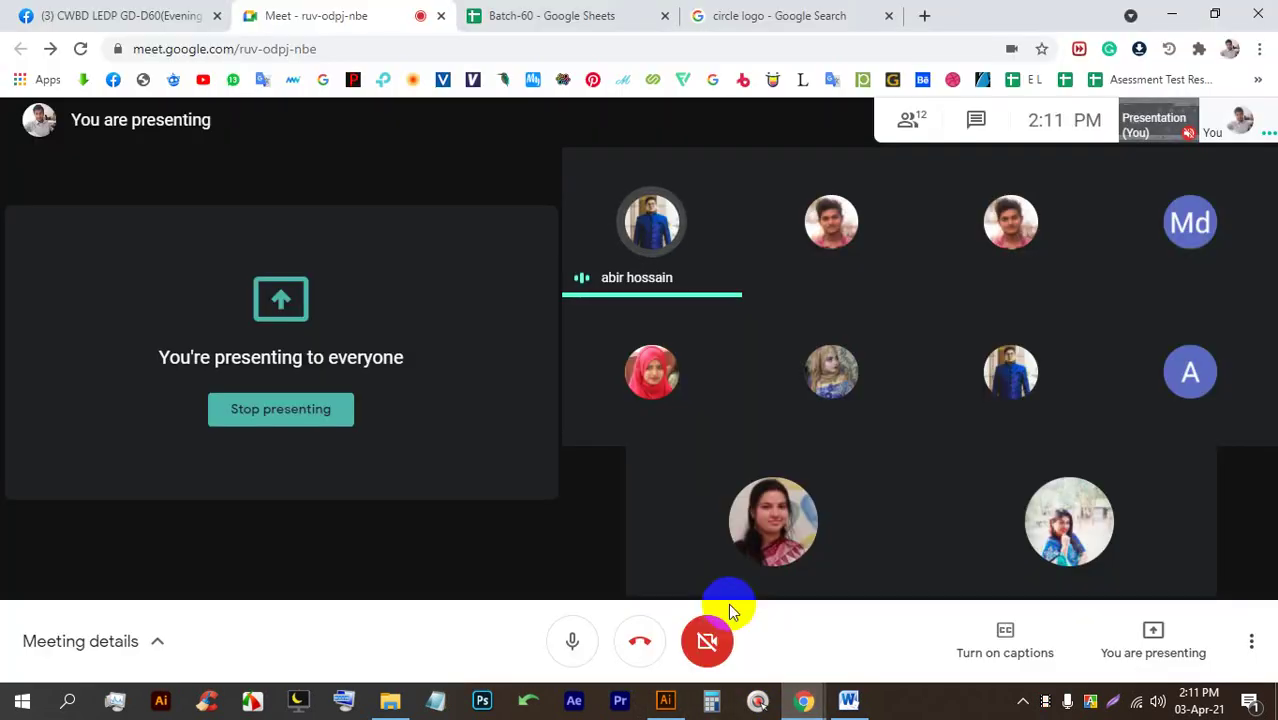
pyautogui.click(840, 14)
pyautogui.click(928, 14)
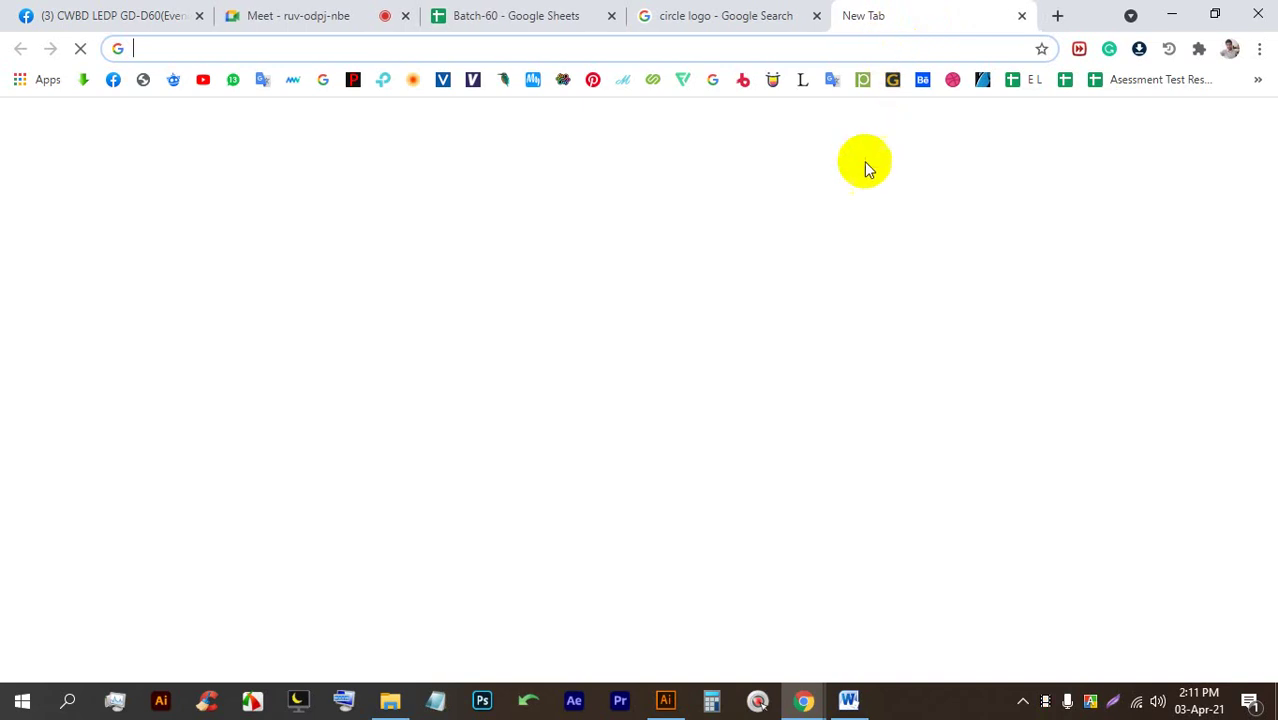
pyautogui.click(873, 392)
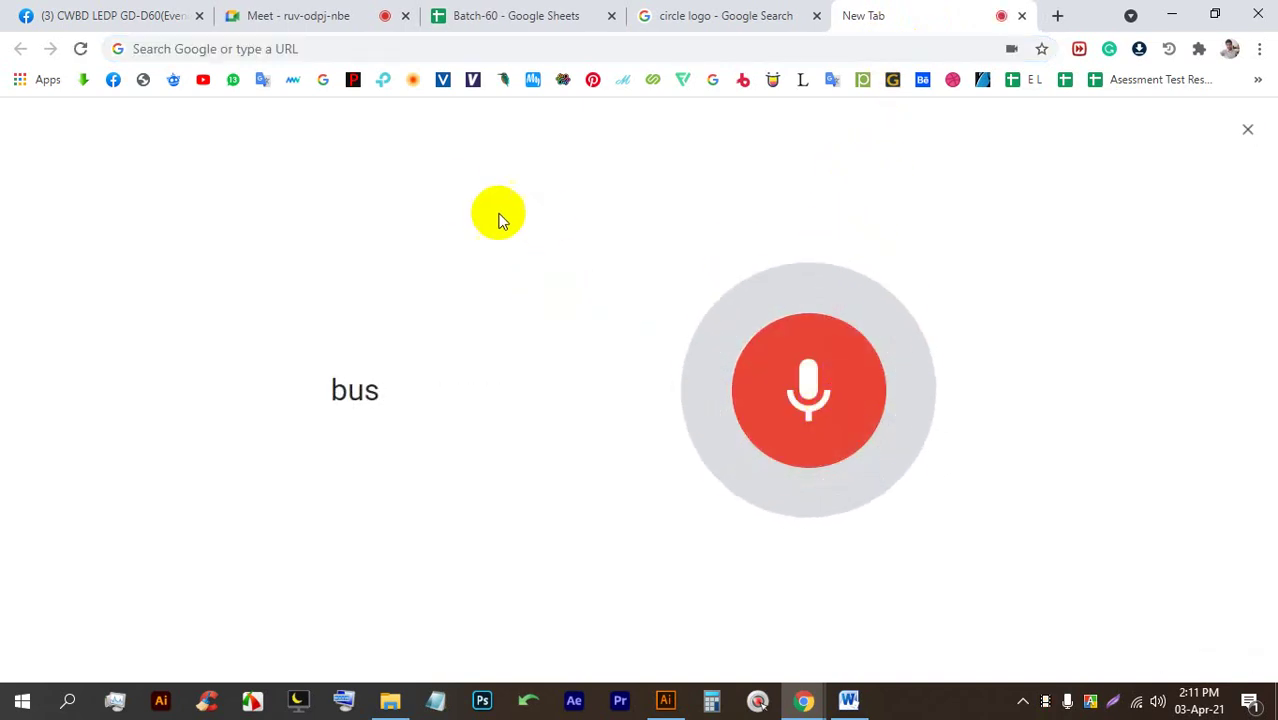
pyautogui.click(820, 350)
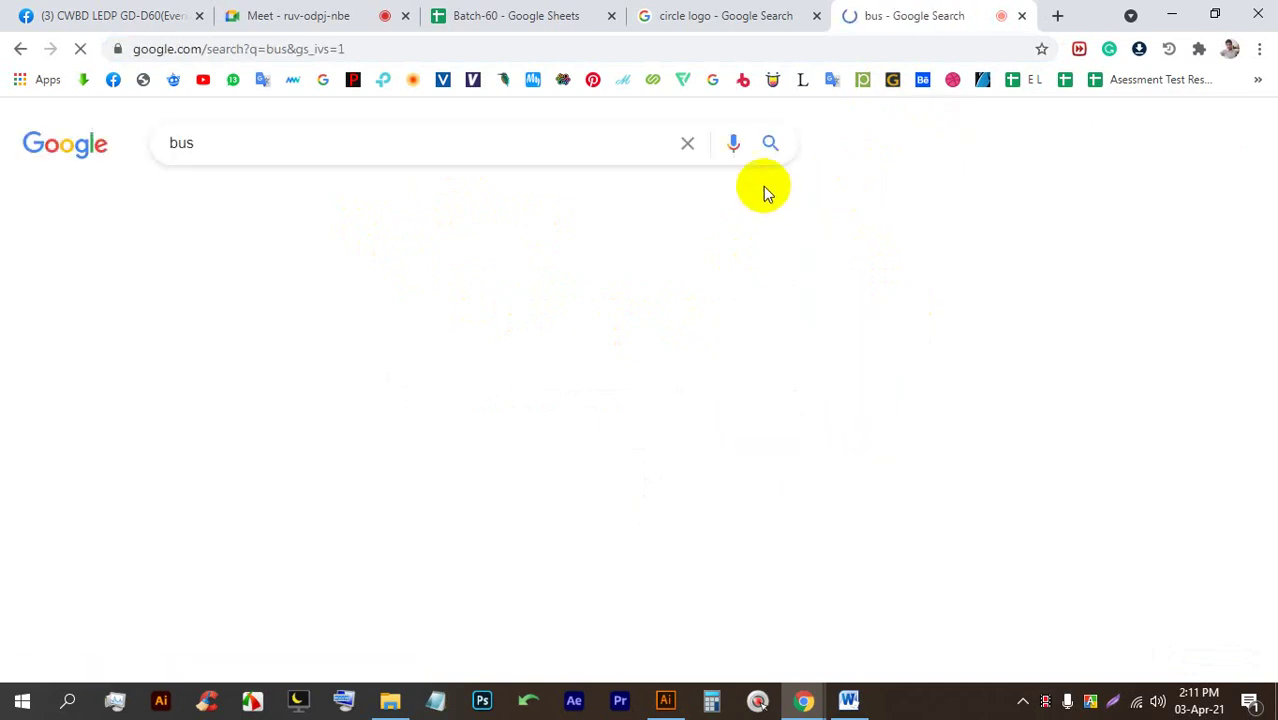
# Correct the search to 'bulb 3D' and show only image results.
pyautogui.click(731, 146)
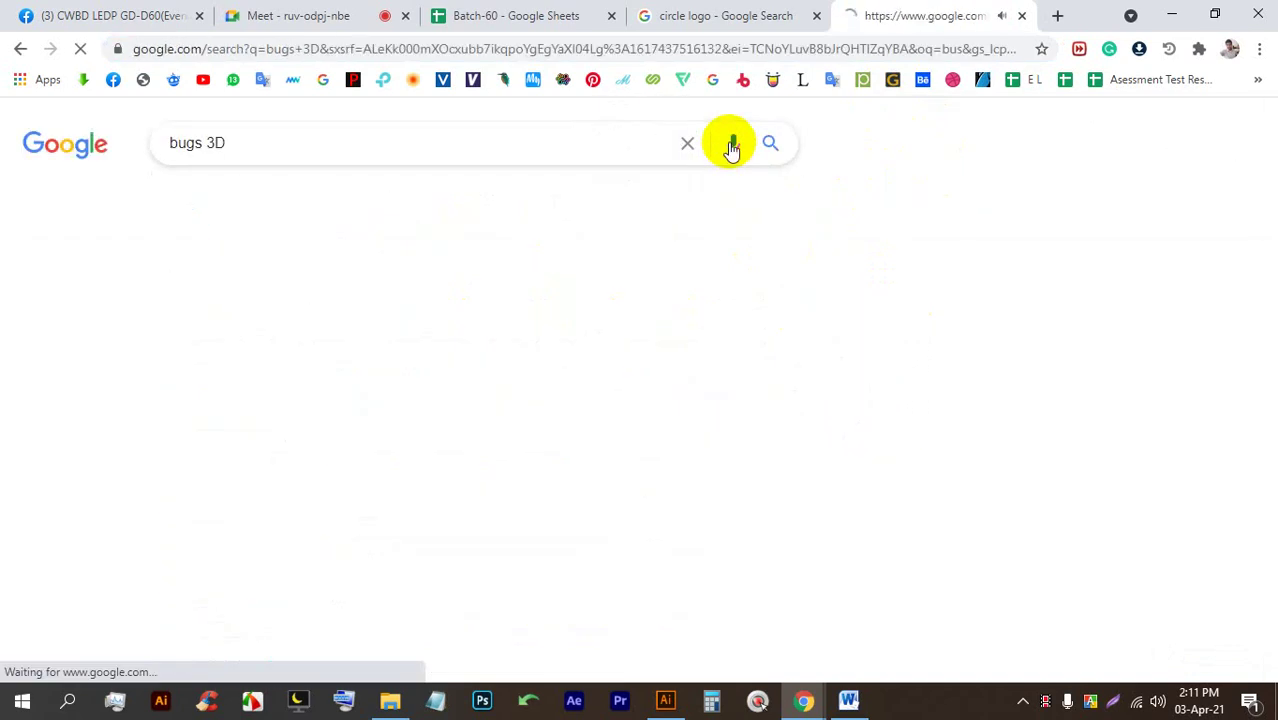
pyautogui.moveTo(205, 140); pyautogui.dragTo(186, 142)
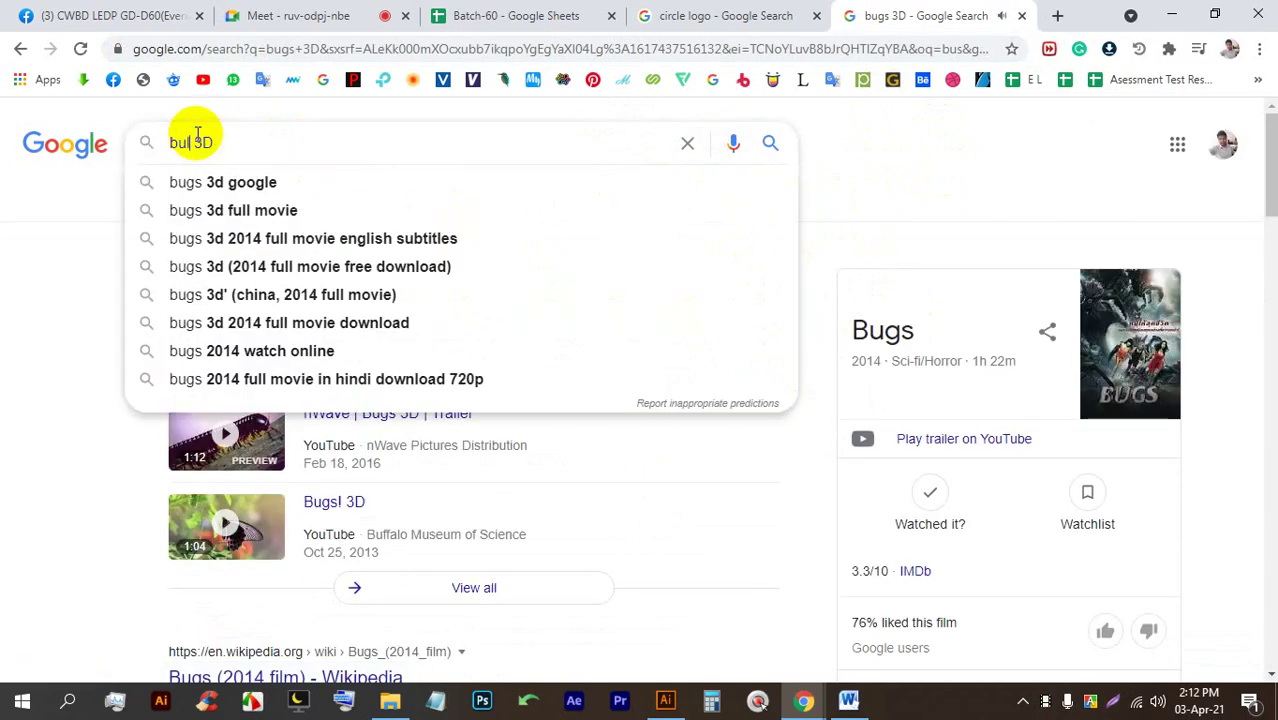
pyautogui.press('Return')
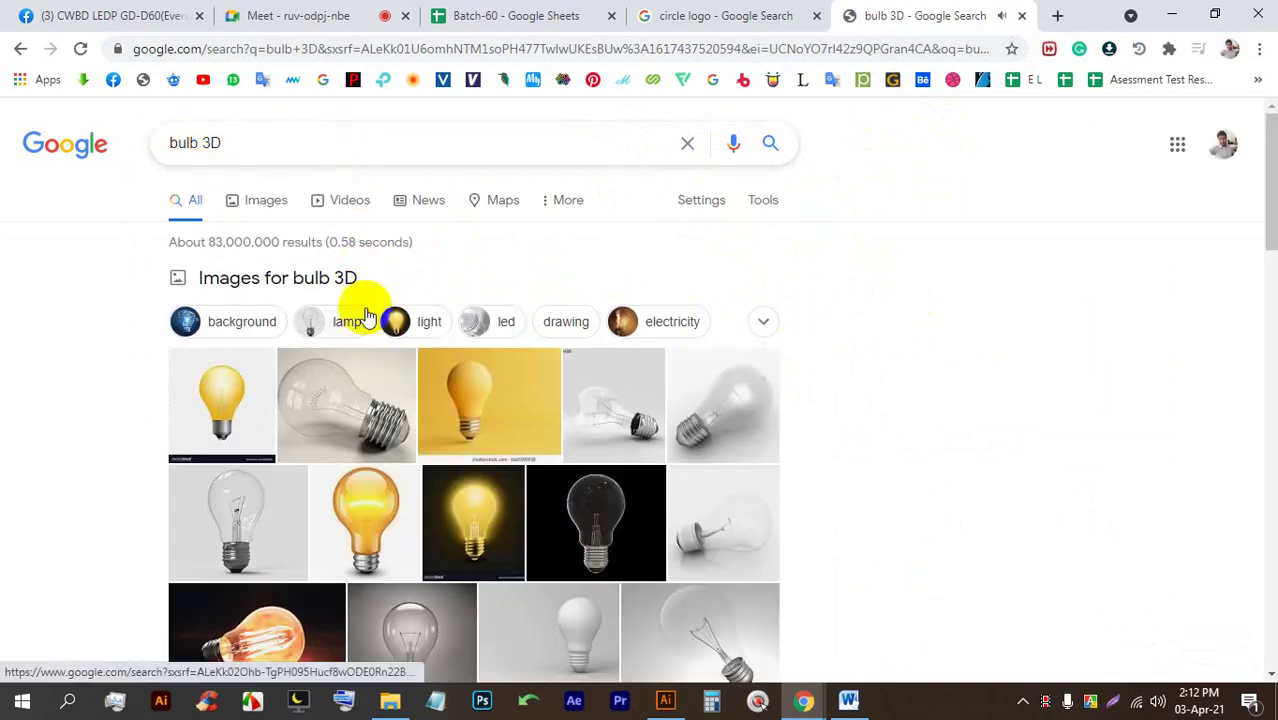
pyautogui.click(278, 192)
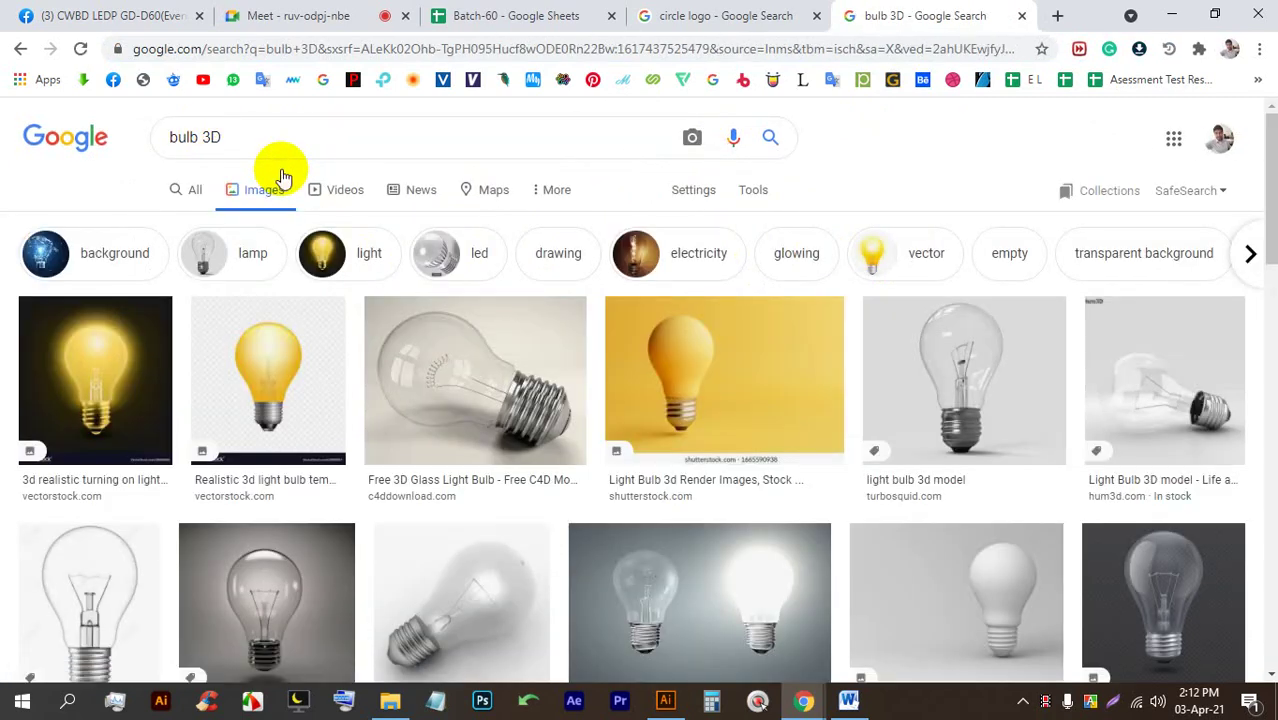
# Save the white bulb image as blank-light-bulb-on-gray-260nw-1085064908.webp.
pyautogui.click(927, 549)
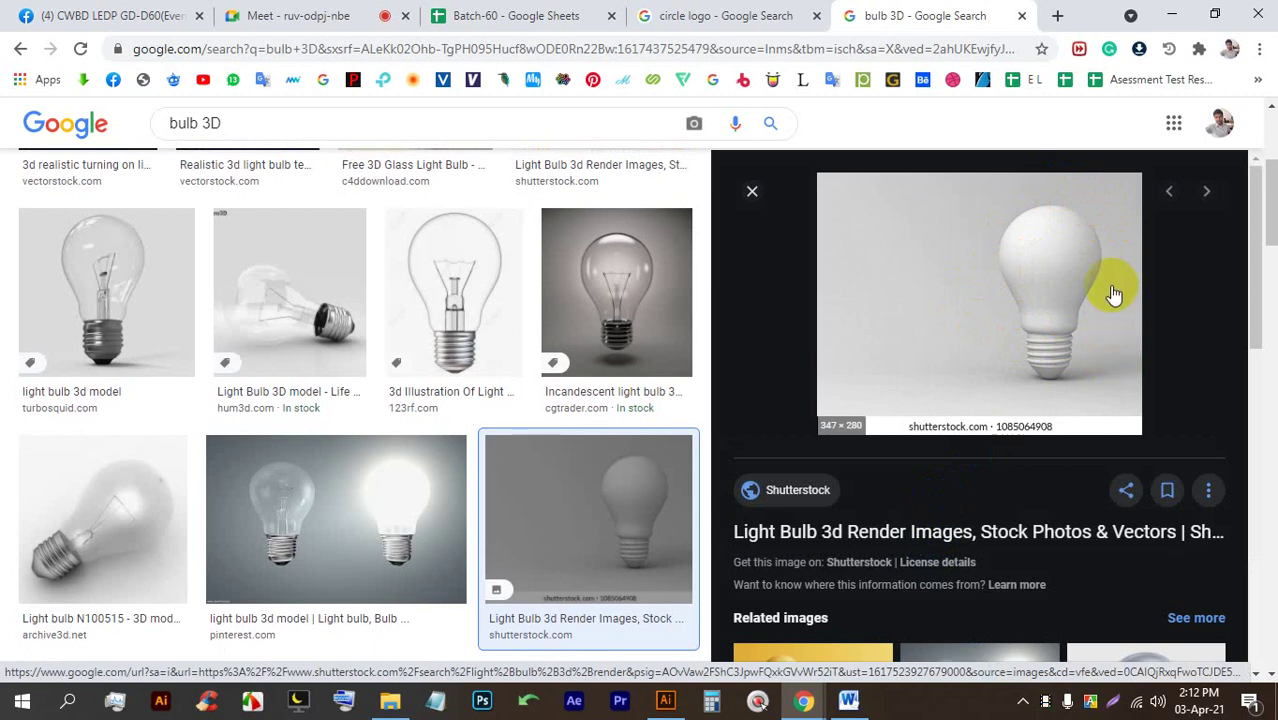
pyautogui.scroll(-3, 960, 345)
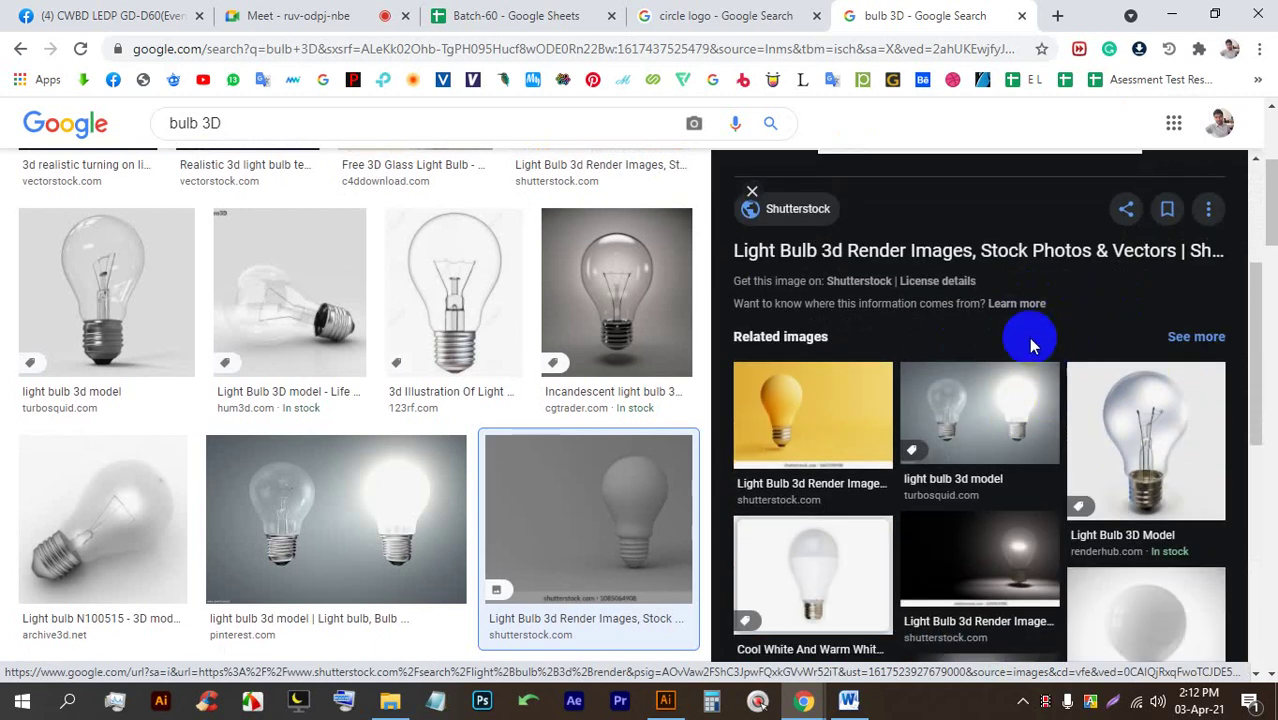
pyautogui.scroll(3, 1028, 337)
pyautogui.rightClick(990, 257)
pyautogui.click(1006, 460)
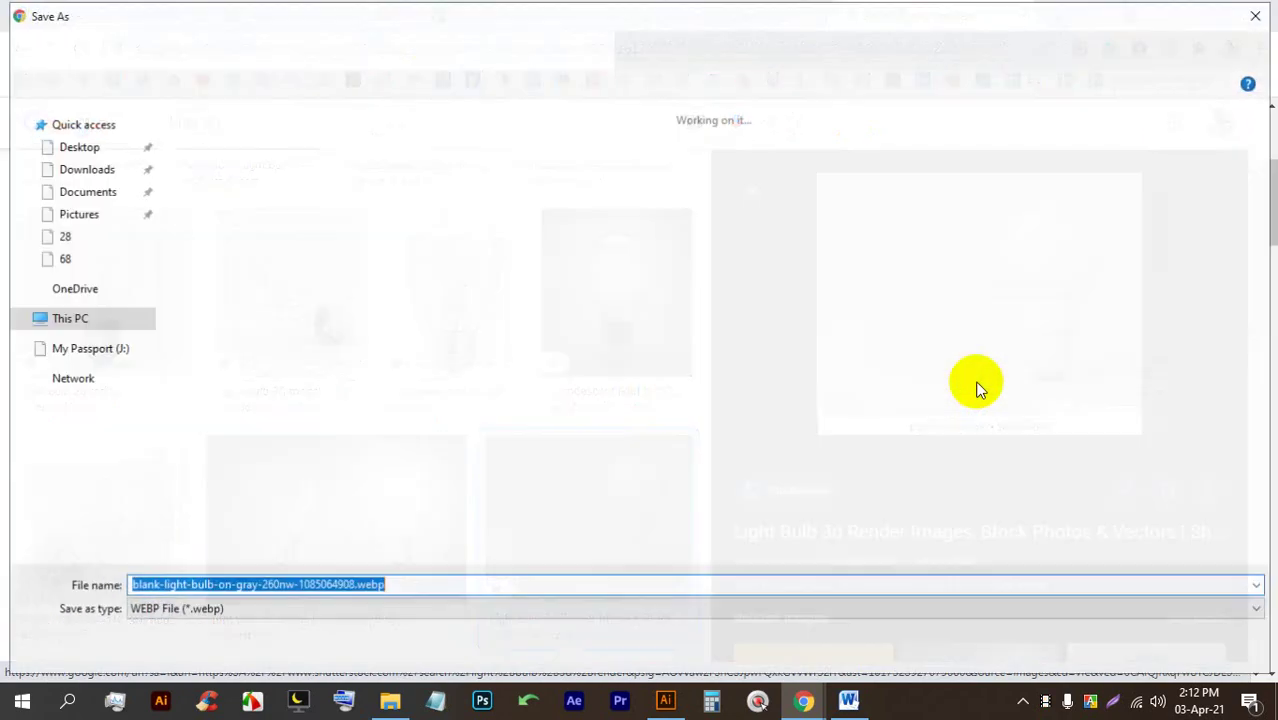
pyautogui.press('Return')
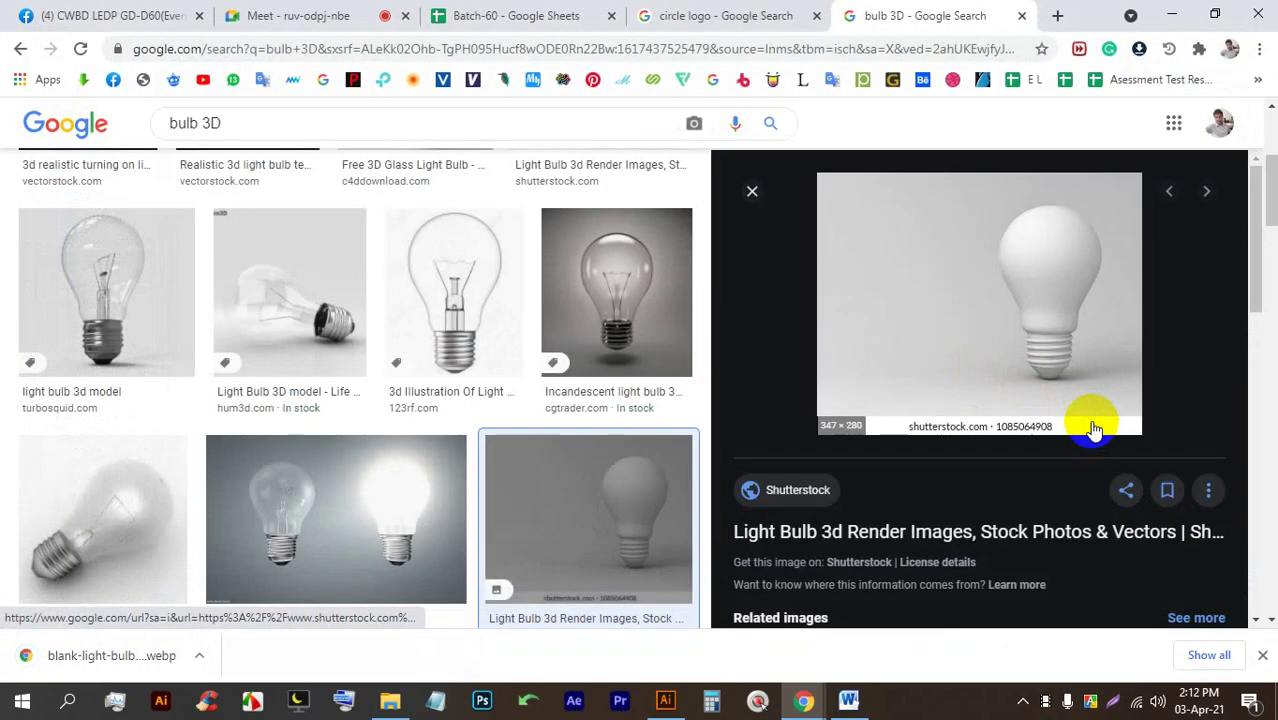
# Capture the bulb preview region with Lightshot and copy it to the clipboard.
pyautogui.press('Print')
pyautogui.moveTo(1163, 424); pyautogui.dragTo(912, 175)
pyautogui.click(1093, 441)
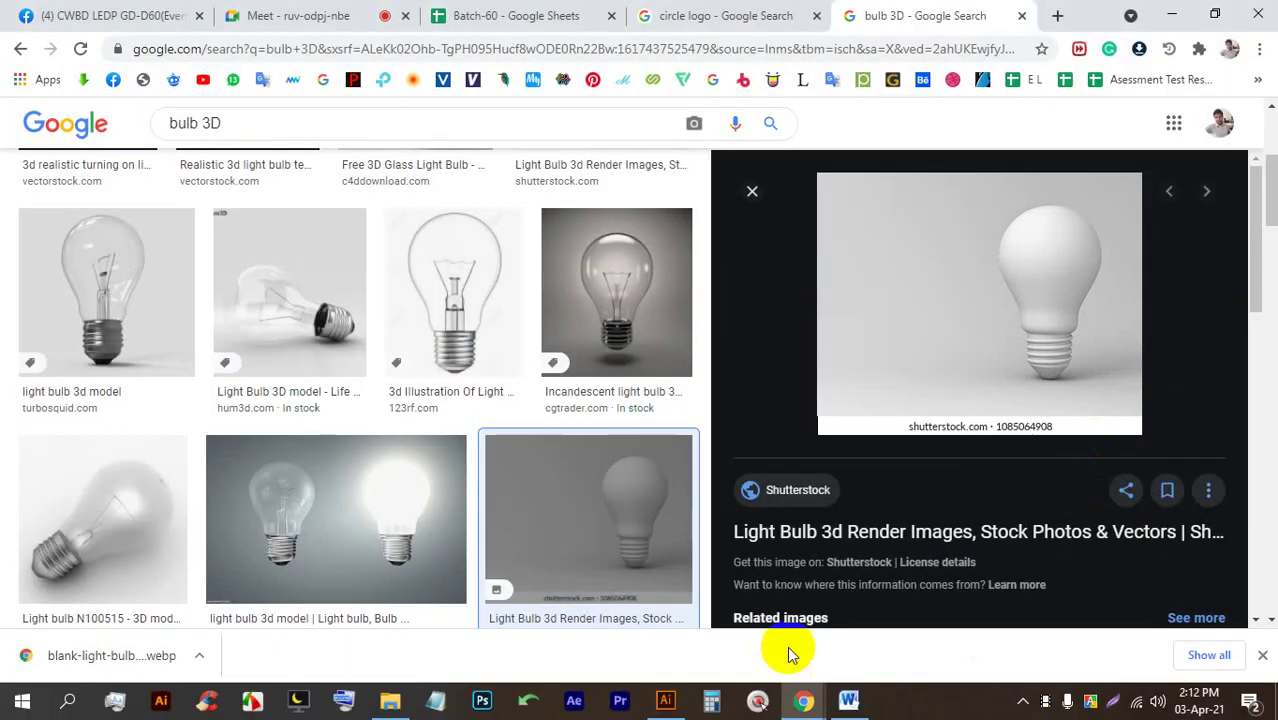
pyautogui.click(666, 699)
pyautogui.click(566, 416)
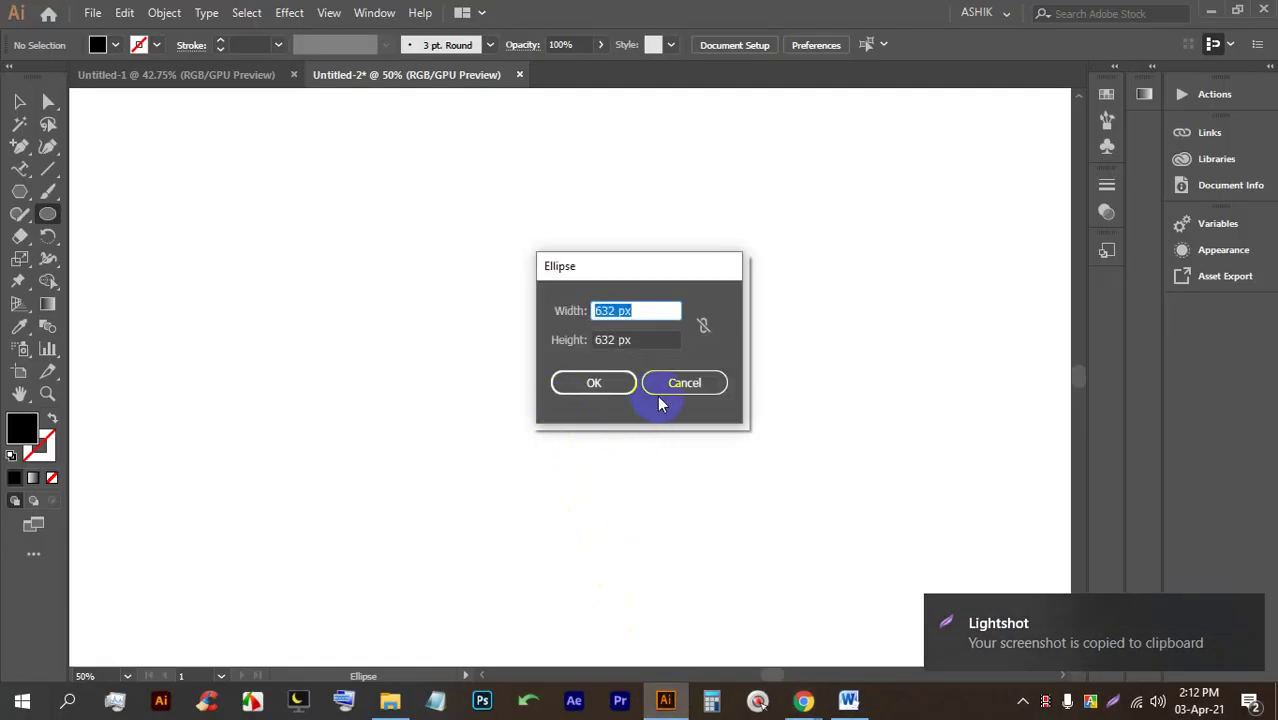
# Paste the captured bulb image into Untitled-2, enlarge it and position it toward the upper left.
pyautogui.click(662, 388)
pyautogui.click(19, 101)
pyautogui.hotkey('ctrl', 'v')
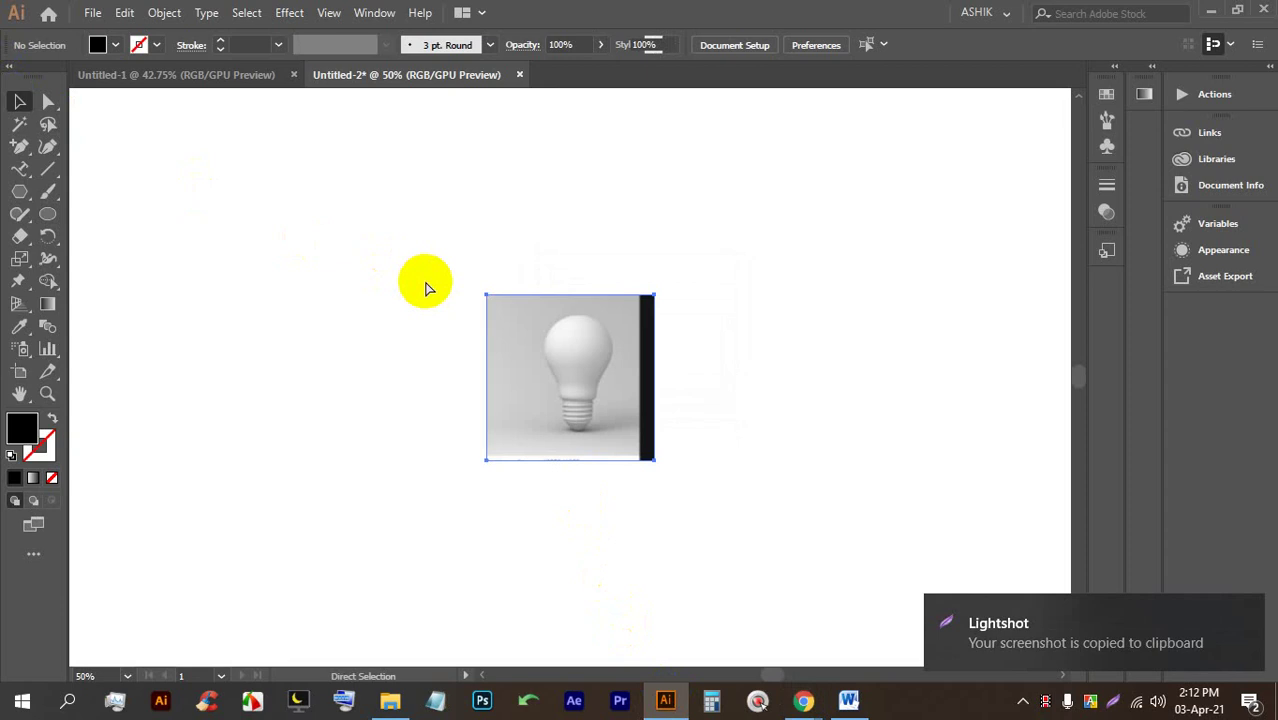
pyautogui.moveTo(571, 342); pyautogui.dragTo(328, 228)
pyautogui.scroll(-1, 390, 313)
pyautogui.moveTo(390, 313); pyautogui.dragTo(559, 471)
pyautogui.moveTo(477, 391); pyautogui.dragTo(456, 385)
pyautogui.scroll(1, 444, 332)
pyautogui.scroll(2, 444, 332)
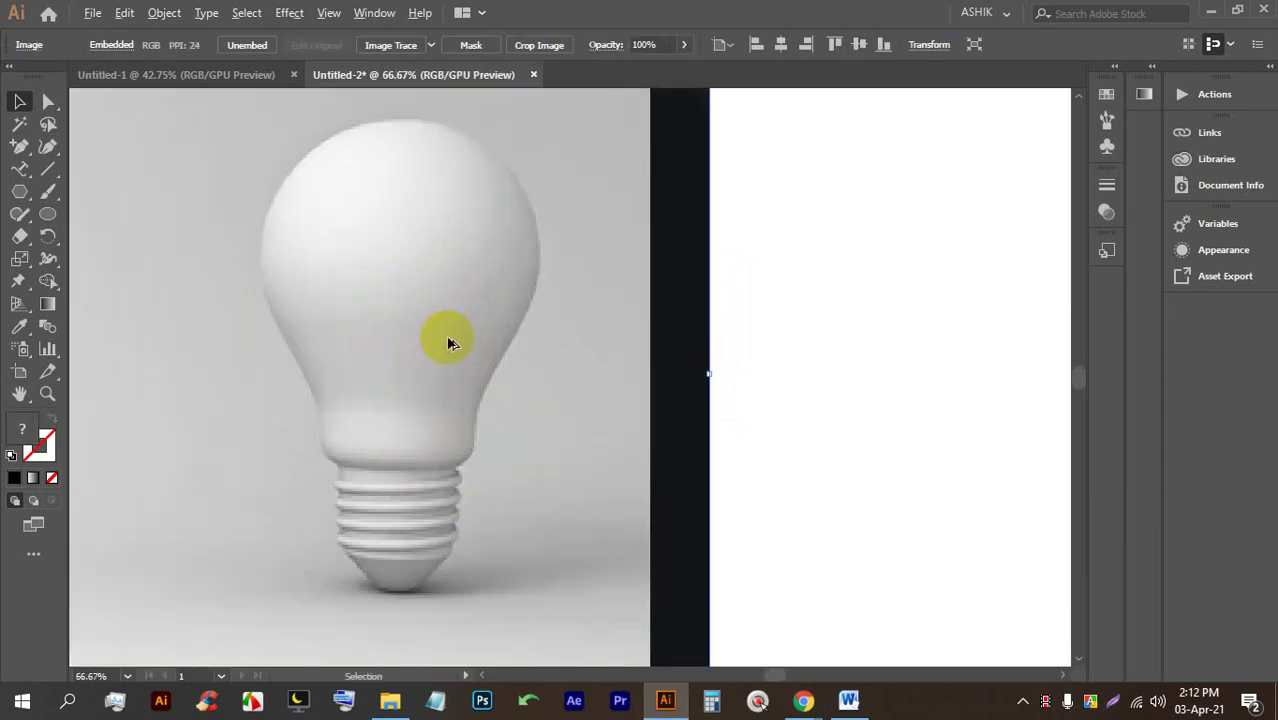
# Start a Pen path at the bulb's top and curve it along the glass's right edge.
pyautogui.rightClick(40, 150)
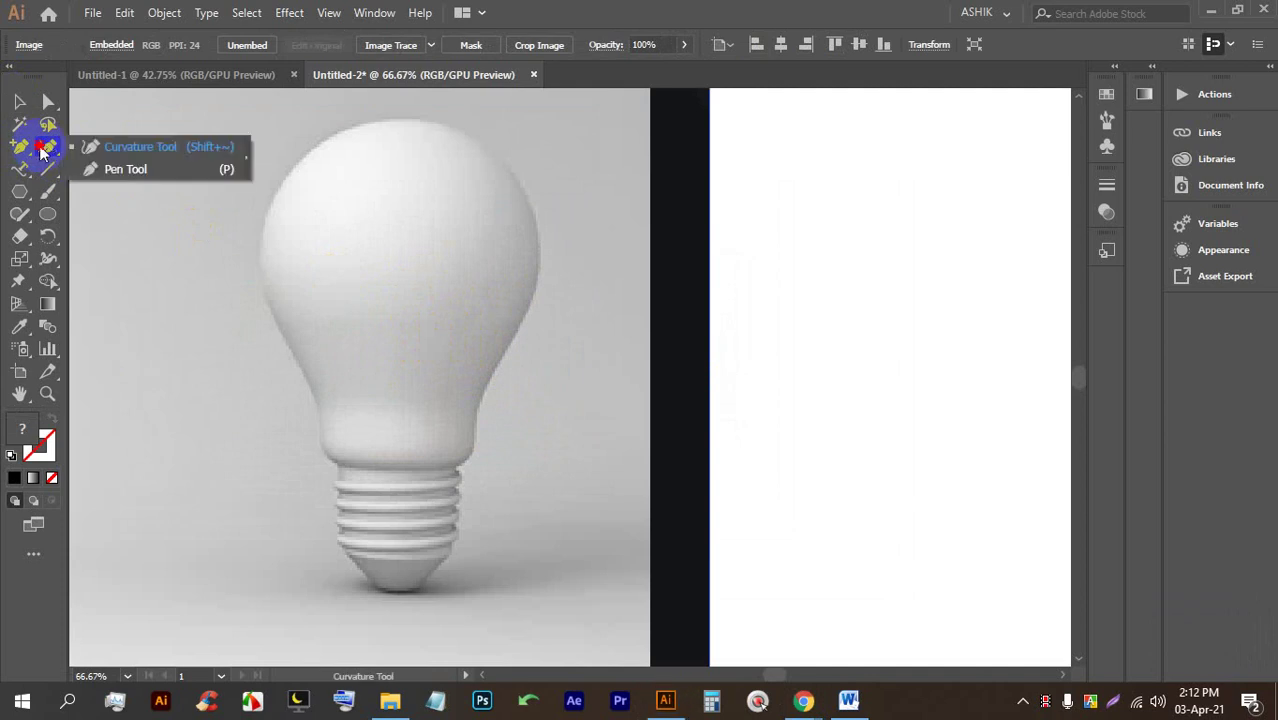
pyautogui.click(120, 170)
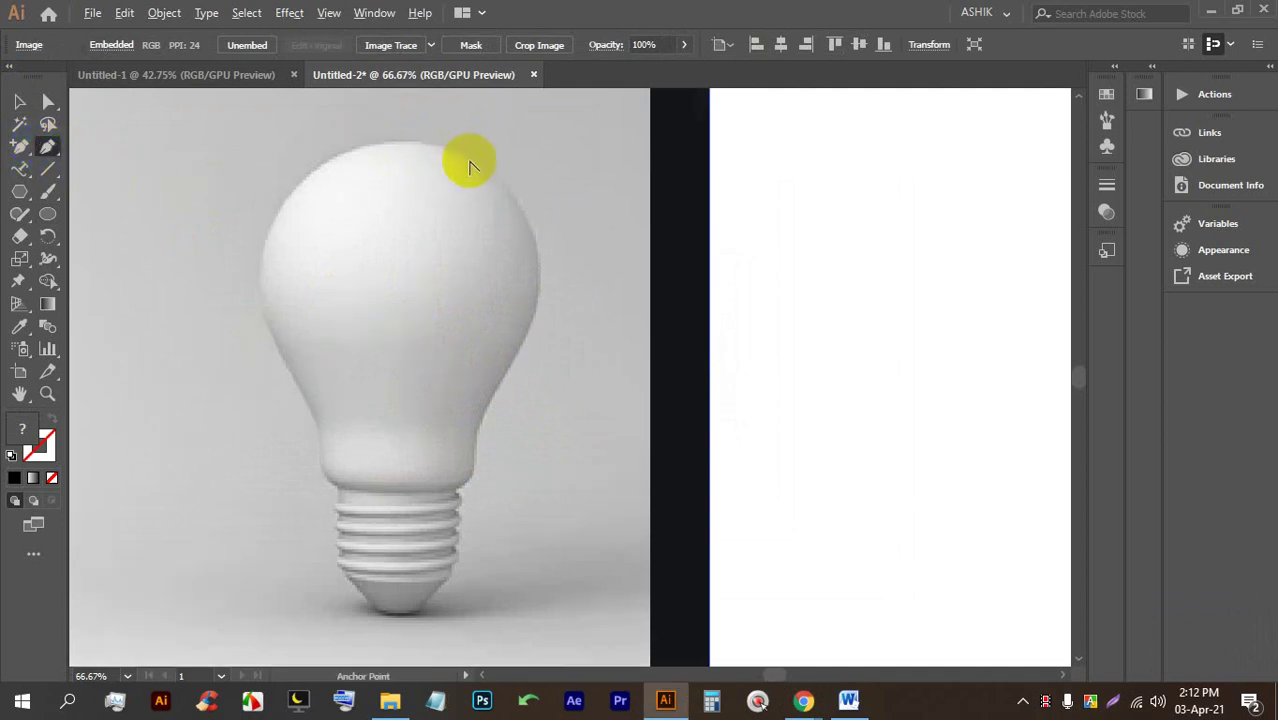
pyautogui.scroll(2, 385, 134)
pyautogui.click(334, 114)
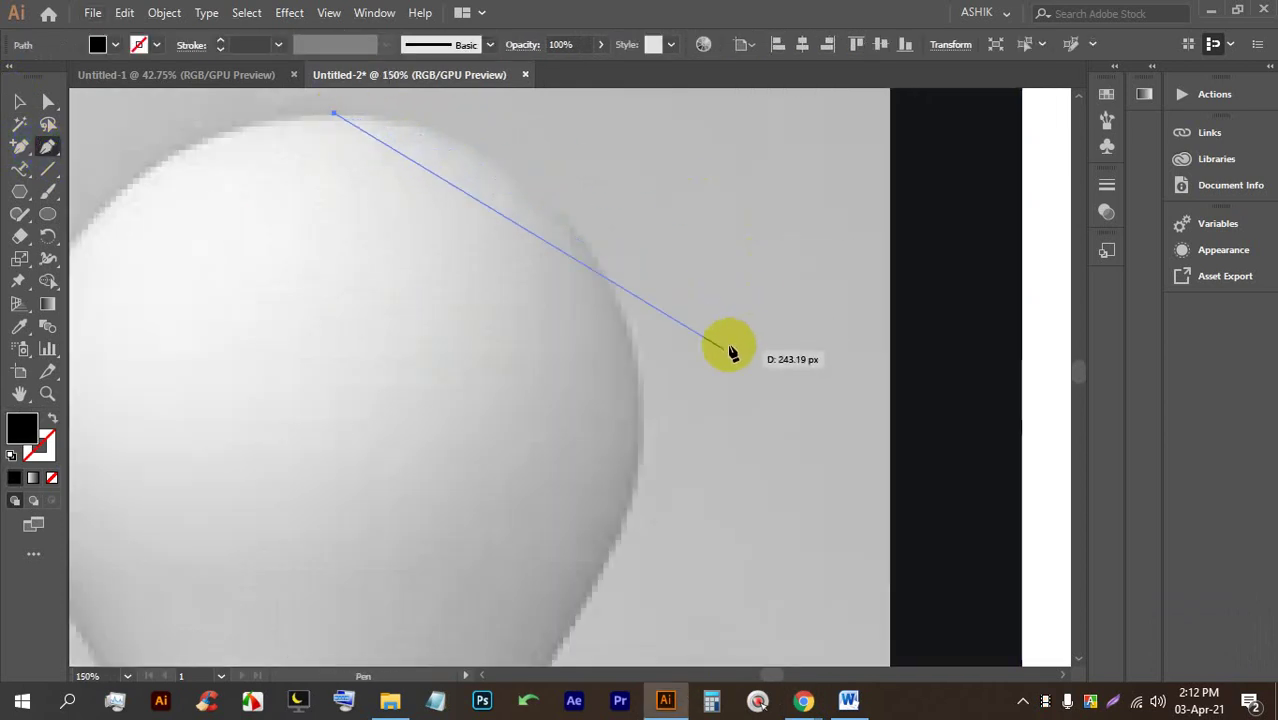
pyautogui.moveTo(643, 410); pyautogui.dragTo(643, 462)
pyautogui.moveTo(645, 360); pyautogui.dragTo(565, 327)
pyautogui.scroll(-5, 551, 322)
pyautogui.scroll(-5, 632, 450)
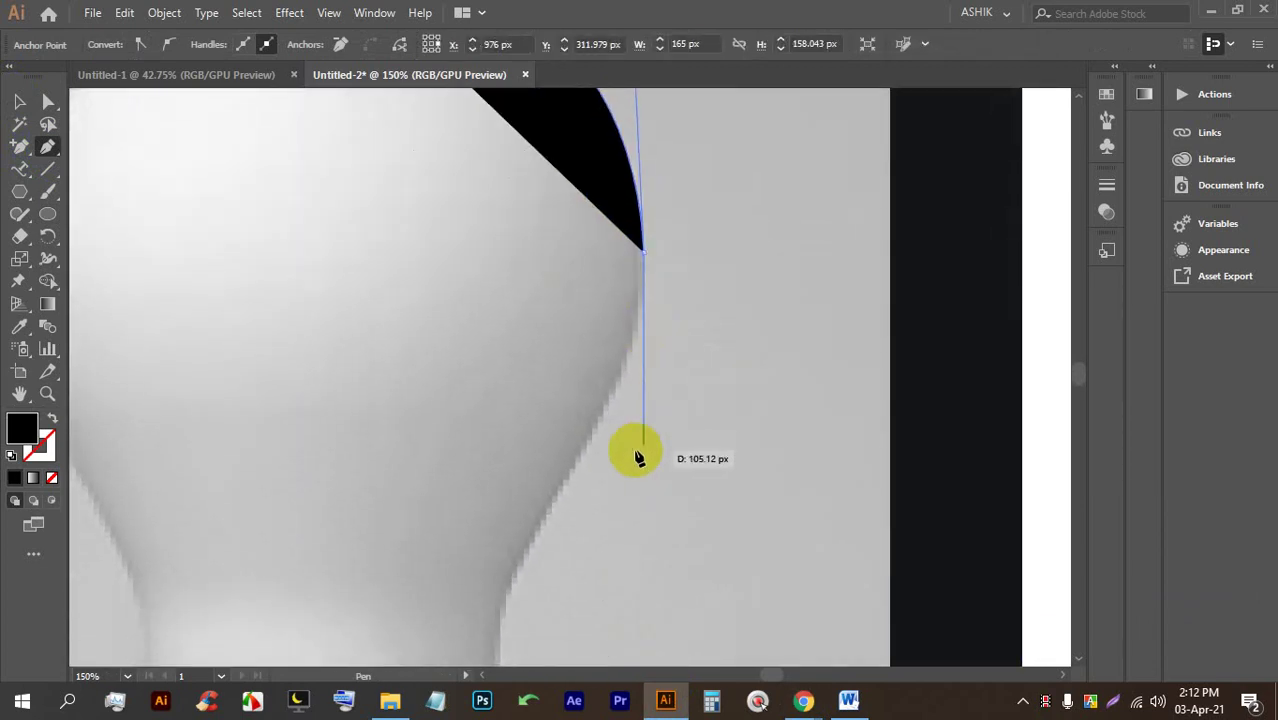
pyautogui.scroll(-5, 729, 151)
pyautogui.scroll(3, 700, 285)
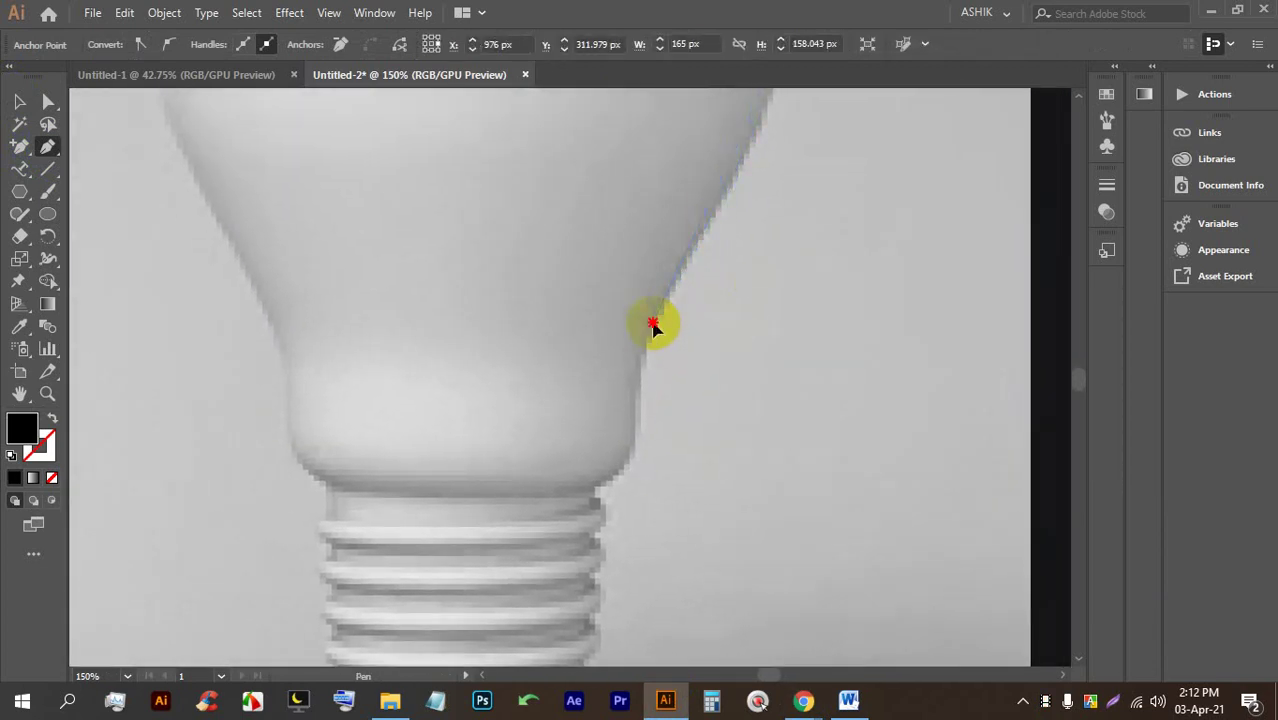
pyautogui.scroll(-5, 651, 300)
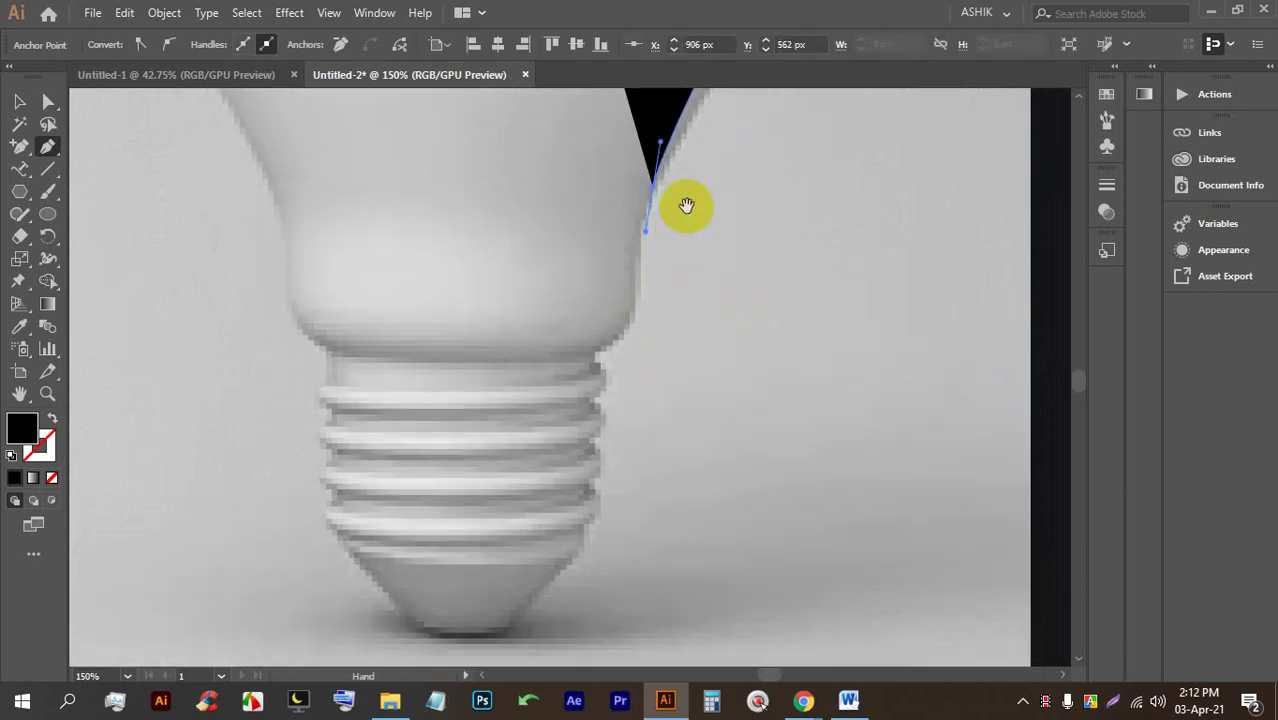
pyautogui.scroll(5, 640, 370)
pyautogui.moveTo(540, 520)
pyautogui.mouseDown()
pyautogui.moveTo(566, 492)
pyautogui.moveTo(550, 486)
pyautogui.mouseUp()
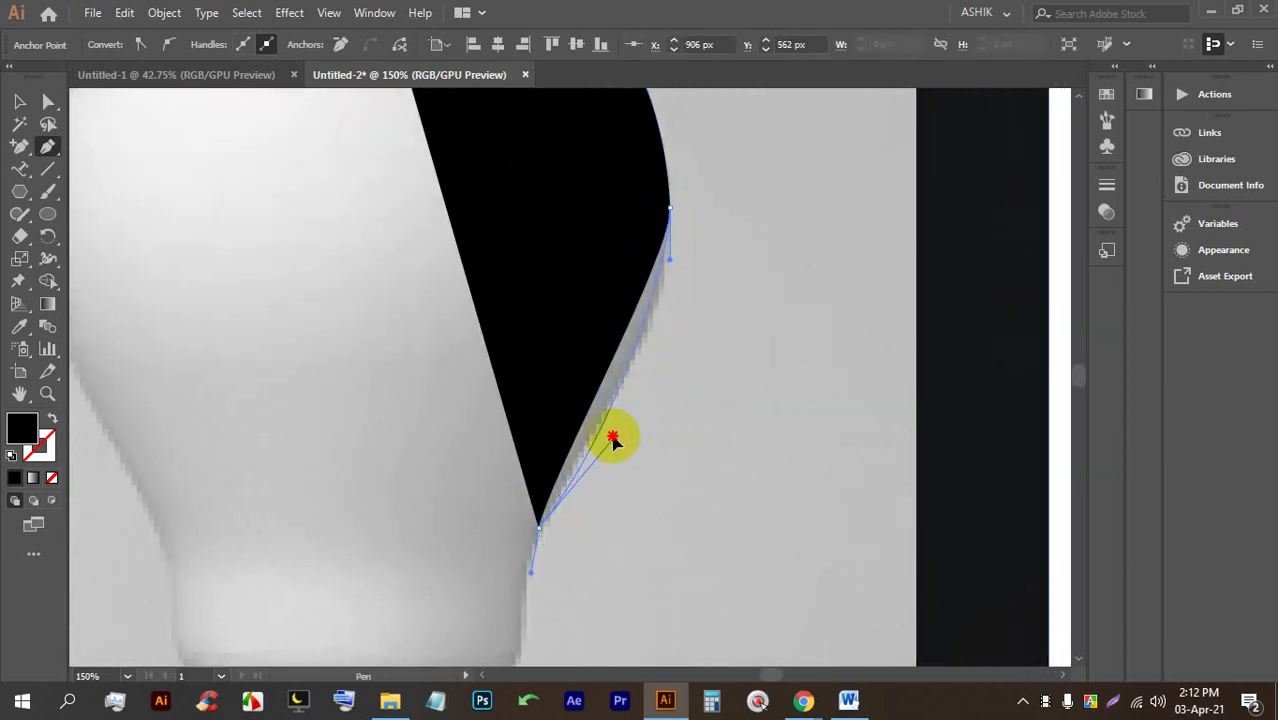
# Continue the Pen path down to the bulb's neck, end it, and set its fill to None.
pyautogui.click(632, 396)
pyautogui.moveTo(632, 396); pyautogui.dragTo(608, 277)
pyautogui.scroll(4, 608, 300)
pyautogui.scroll(1, 607, 323)
pyautogui.click(594, 348)
pyautogui.click(586, 404)
pyautogui.moveTo(598, 318); pyautogui.dragTo(588, 211)
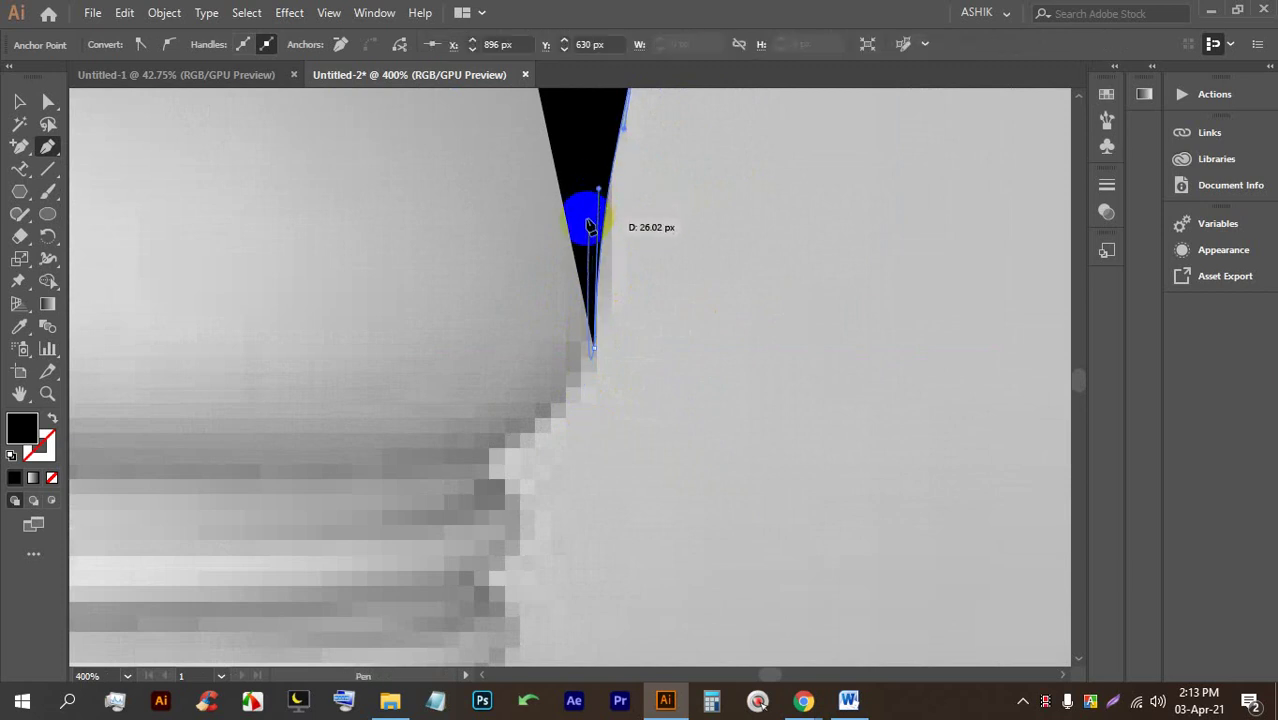
pyautogui.click(18, 100)
pyautogui.hotkey('ctrl', '1')
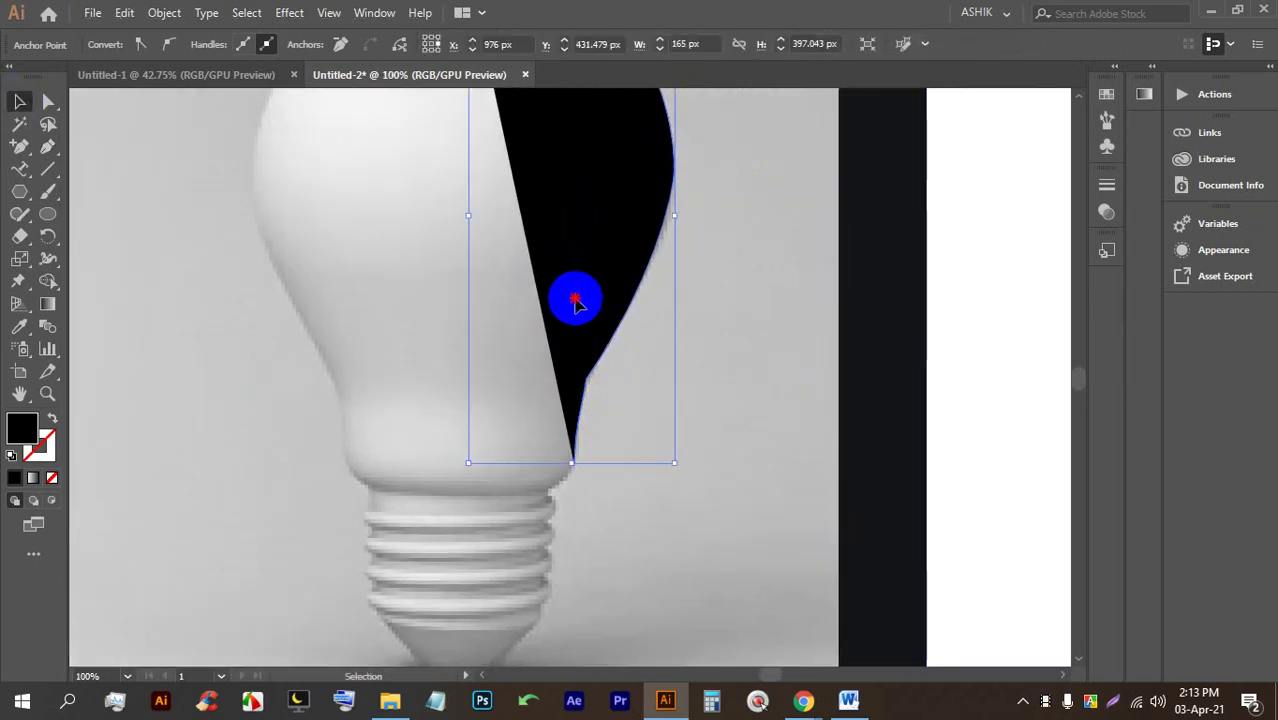
pyautogui.click(100, 44)
# Undo the extra path segments drawn past the bulb's end and stop the Pen.
pyautogui.click(12, 76)
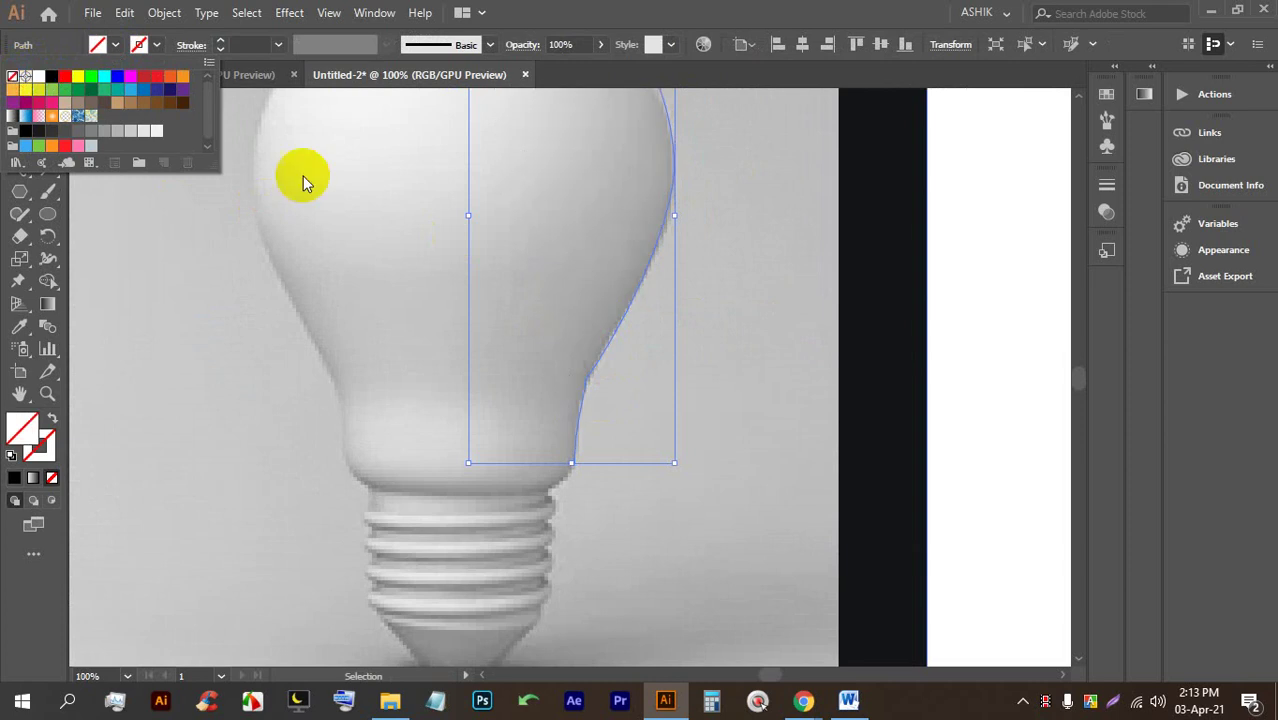
pyautogui.hotkey('ctrl', '=')
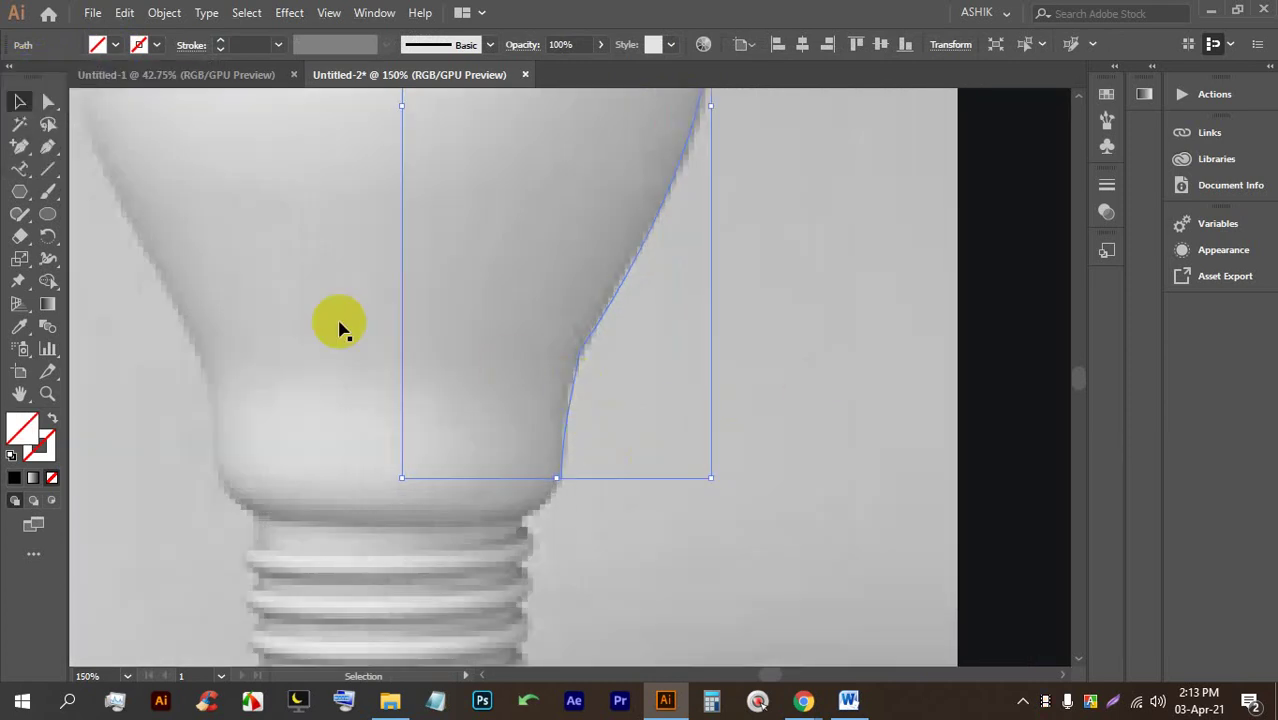
pyautogui.click(48, 147)
pyautogui.moveTo(563, 485); pyautogui.dragTo(585, 342)
pyautogui.hotkey('shift', 'x')
pyautogui.hotkey('ctrl', 'z')
pyautogui.hotkey('ctrl', 'z')
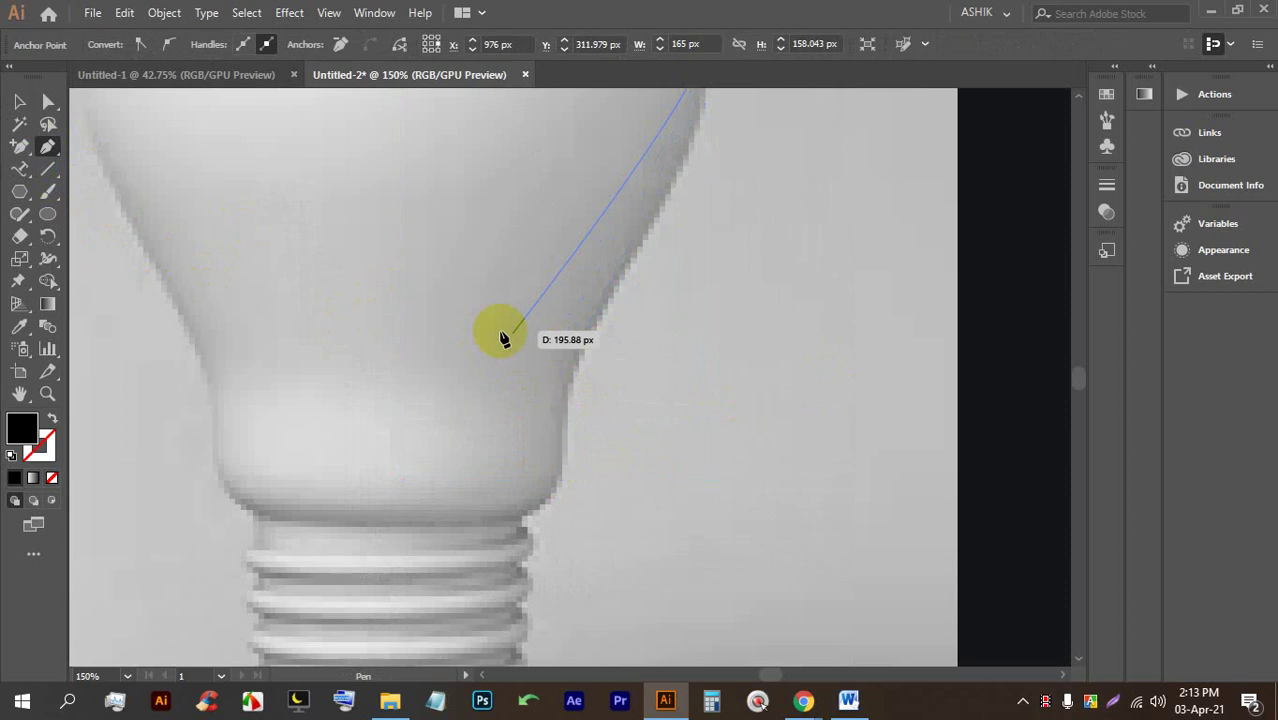
pyautogui.scroll(3, 499, 337)
pyautogui.click(19, 101)
# Select the traced path and set its fill to None.
pyautogui.click(385, 296)
pyautogui.hotkey('ctrl', '0')
pyautogui.click(624, 251)
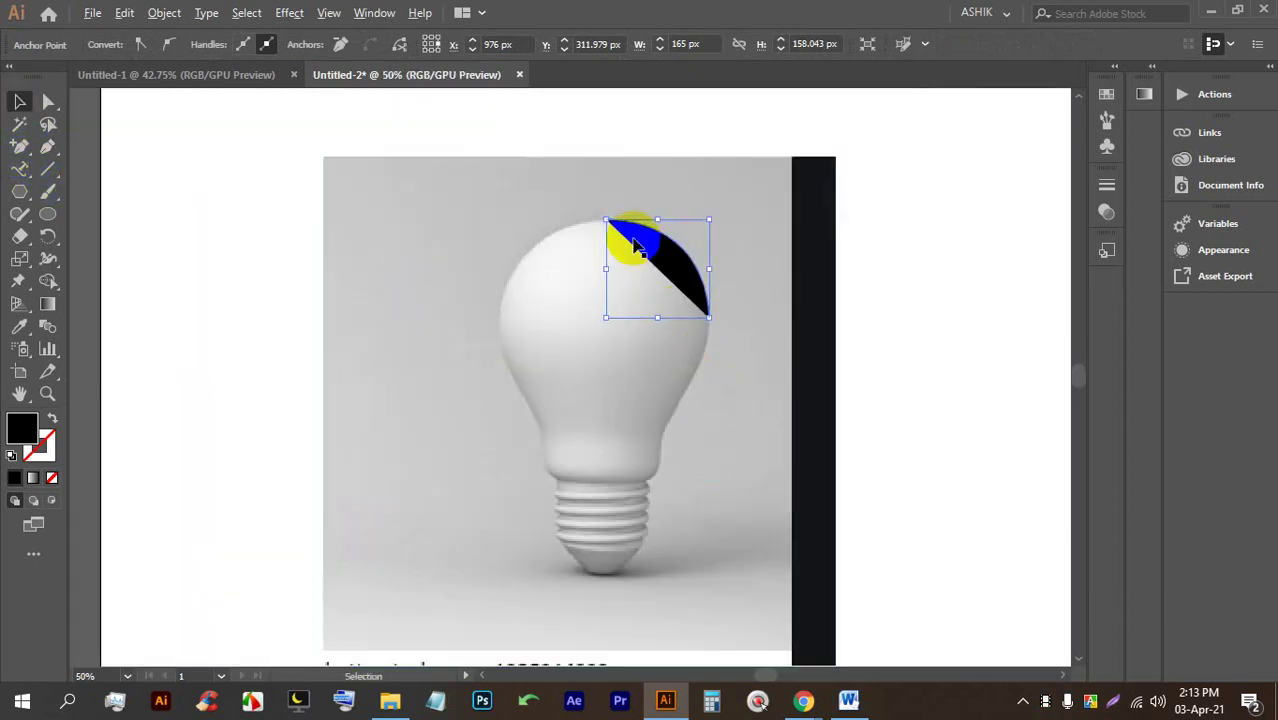
pyautogui.click(116, 46)
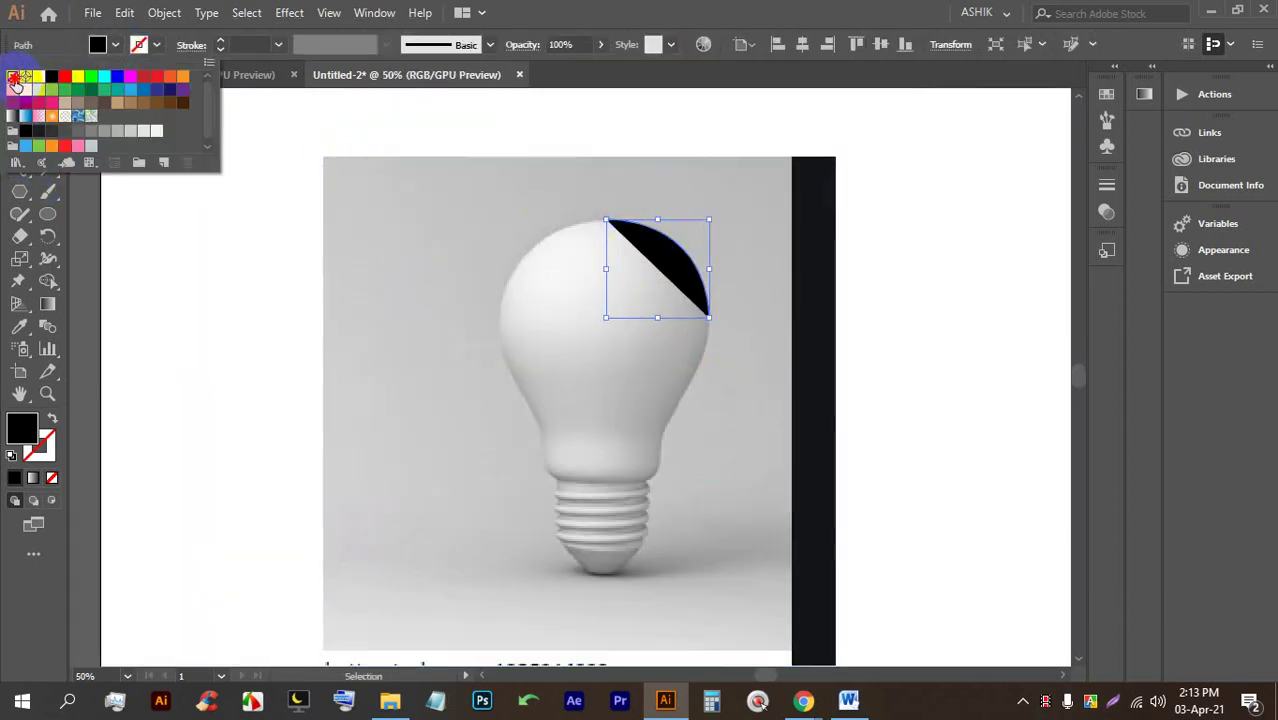
pyautogui.click(13, 78)
pyautogui.click(702, 278)
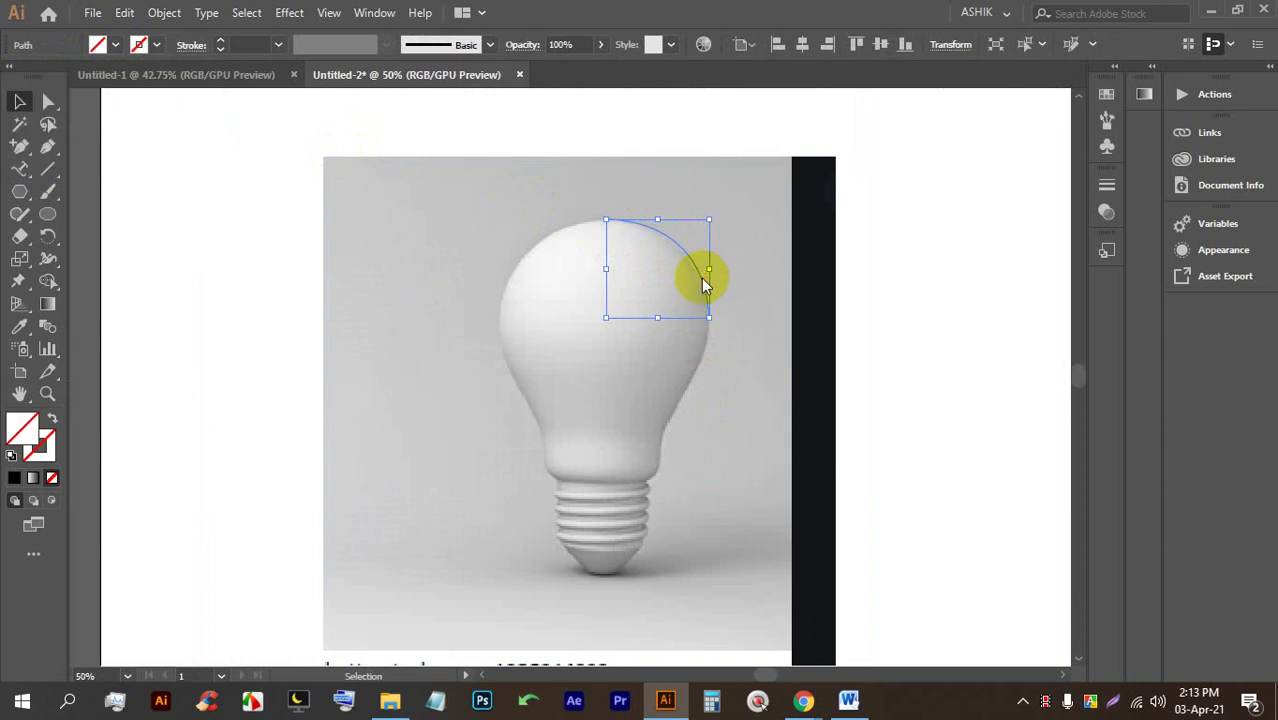
# Resume the Pen path from its end anchor and add a curved anchor down the bulb's right side.
pyautogui.click(47, 146)
pyautogui.hotkey('ctrl', '=')
pyautogui.hotkey('ctrl', '=')
pyautogui.hotkey('ctrl', '=')
pyautogui.moveTo(644, 300); pyautogui.dragTo(690, 485)
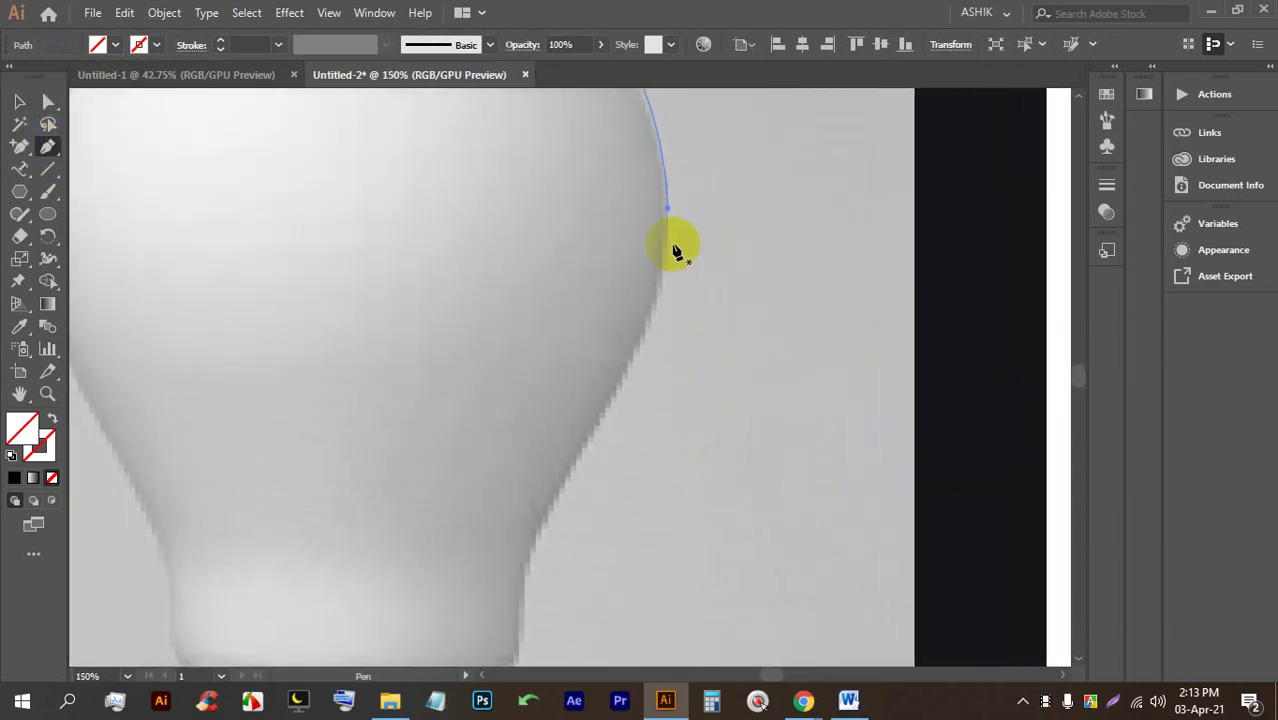
pyautogui.click(668, 210)
pyautogui.moveTo(619, 448); pyautogui.dragTo(696, 358)
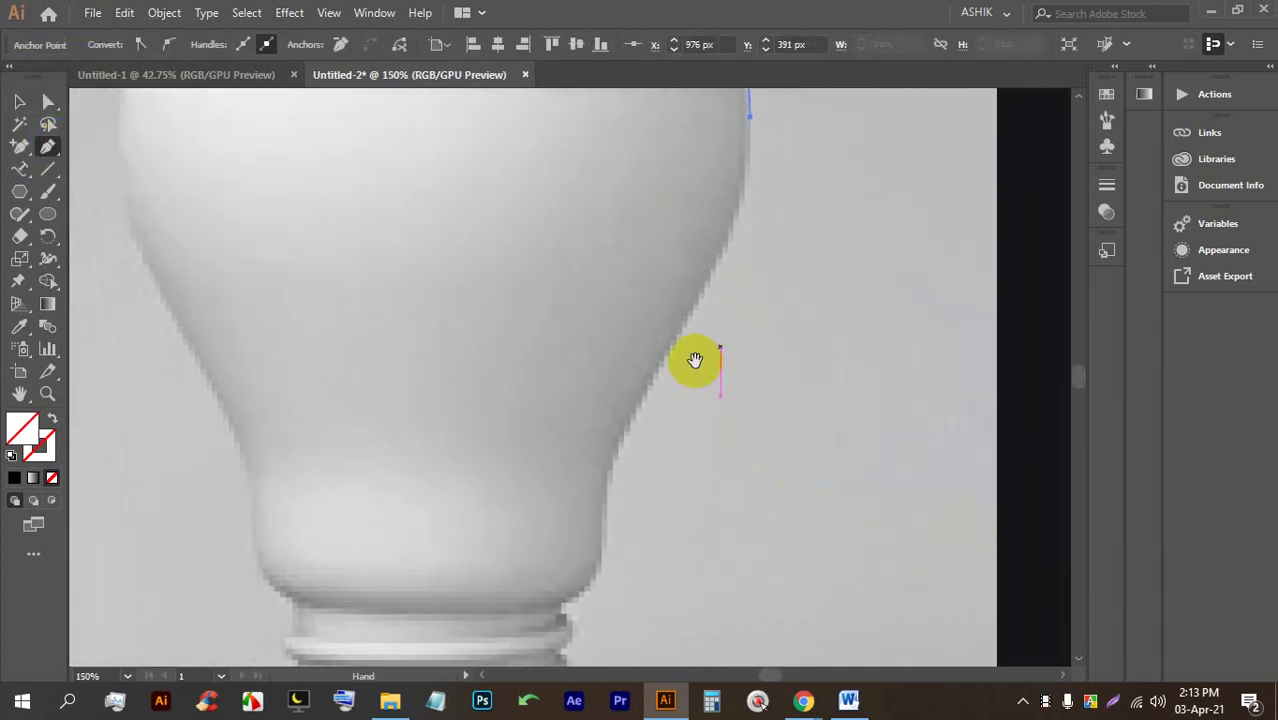
pyautogui.moveTo(624, 449); pyautogui.dragTo(694, 388)
pyautogui.scroll(-3, 668, 350)
pyautogui.scroll(1, 630, 346)
# Trace curves down to the neck, bending inward along the base's top, then finish the path.
pyautogui.moveTo(703, 312); pyautogui.dragTo(693, 270)
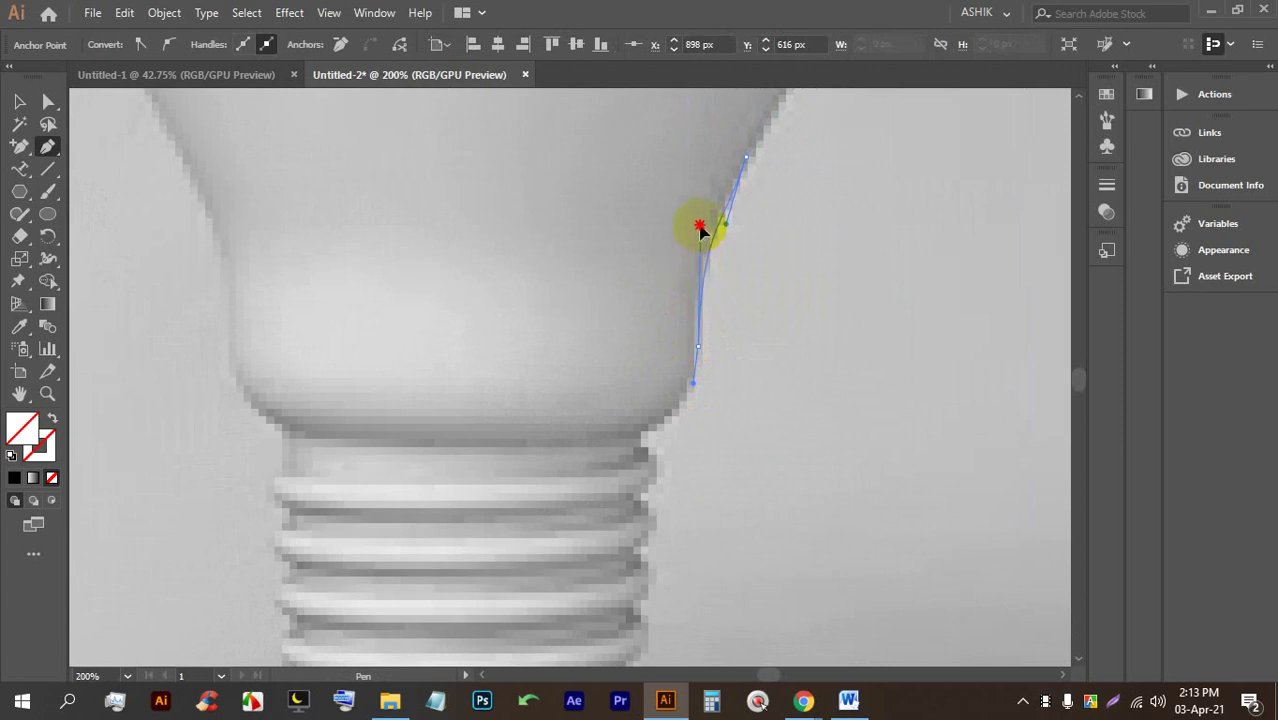
pyautogui.moveTo(703, 222); pyautogui.dragTo(699, 271)
pyautogui.scroll(-1, 699, 357)
pyautogui.scroll(2, 679, 365)
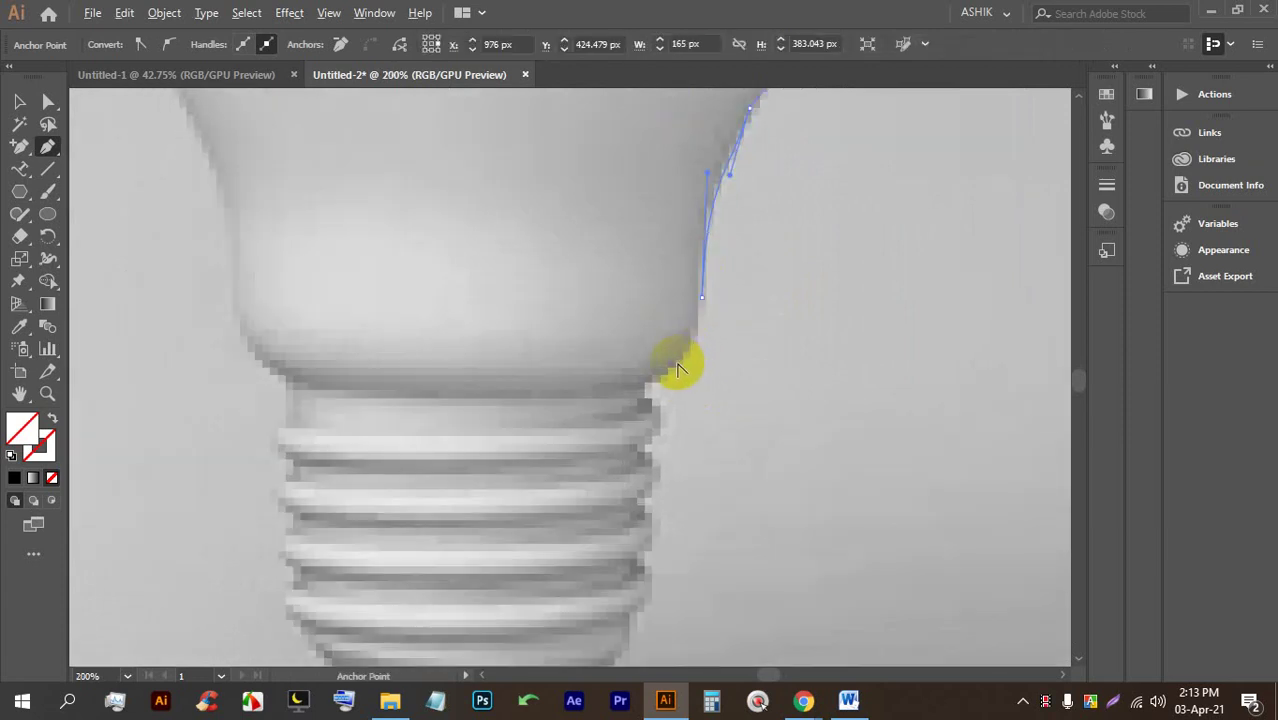
pyautogui.moveTo(658, 384); pyautogui.dragTo(648, 407)
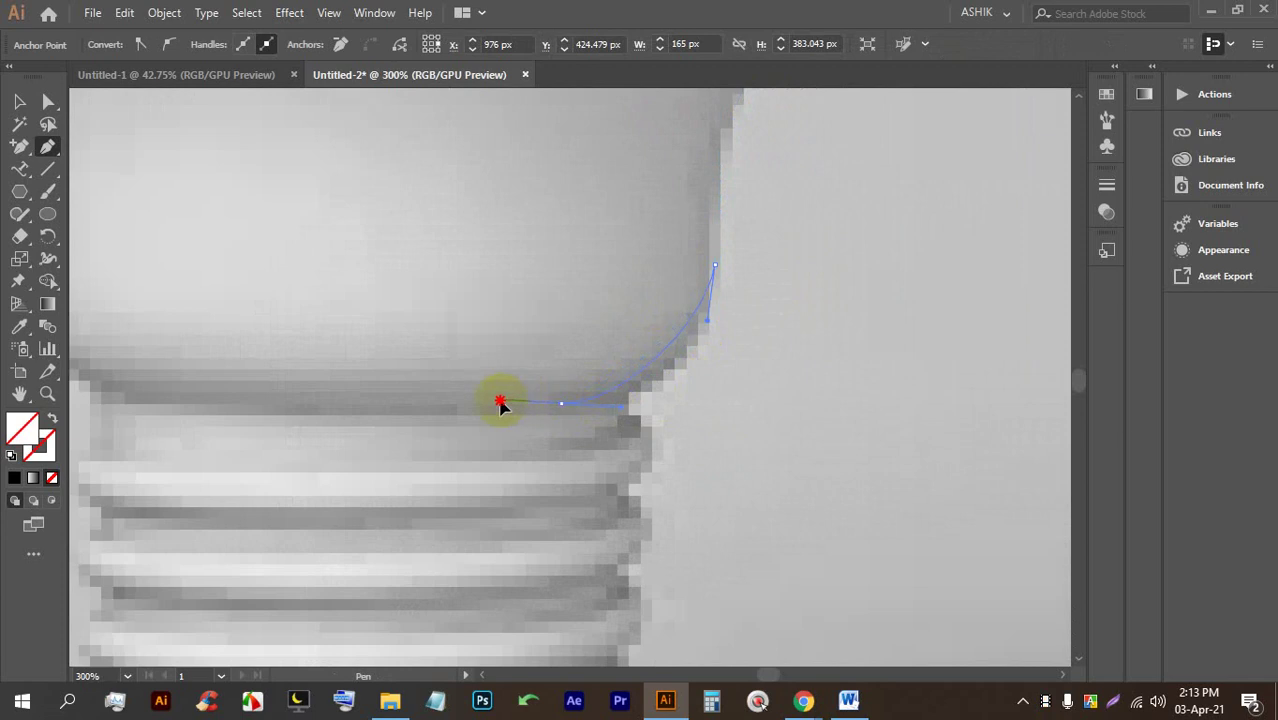
pyautogui.moveTo(498, 406); pyautogui.dragTo(661, 398)
pyautogui.scroll(-3, 661, 398)
pyautogui.scroll(-2, 736, 371)
pyautogui.scroll(2, 747, 342)
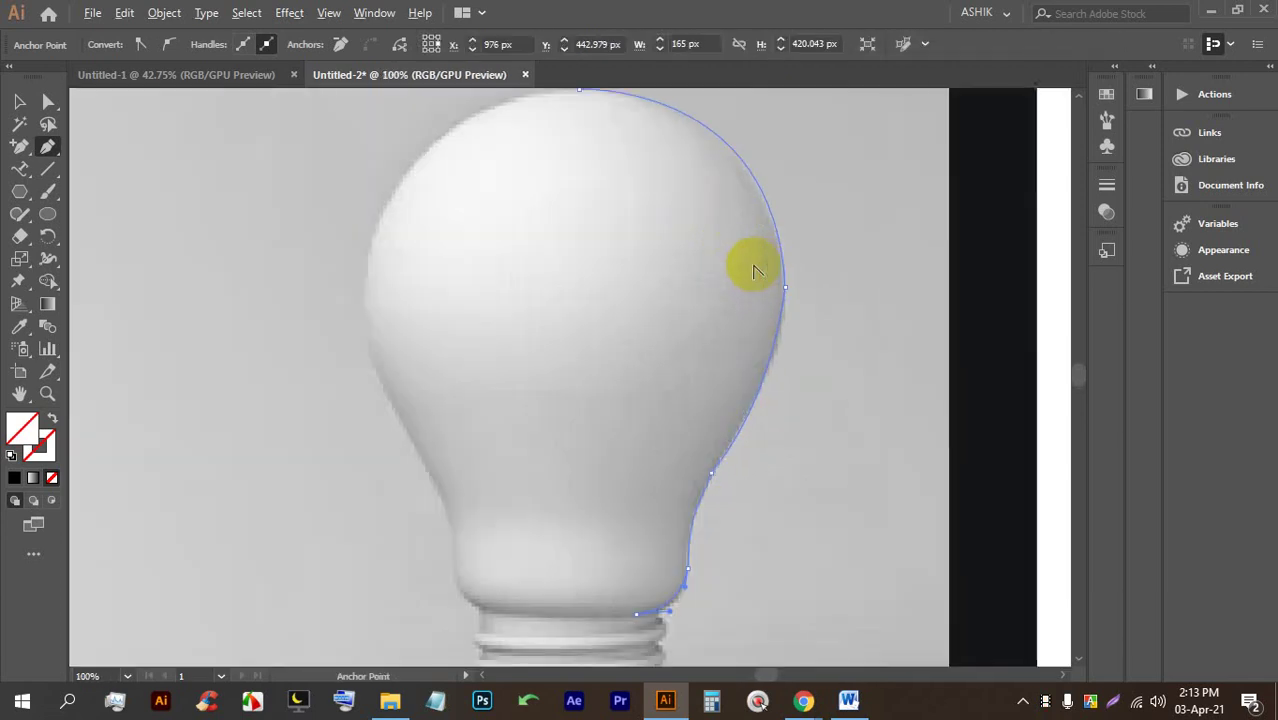
pyautogui.scroll(-1, 753, 265)
pyautogui.moveTo(765, 218); pyautogui.dragTo(765, 215)
pyautogui.scroll(-1, 765, 215)
pyautogui.click(17, 100)
# Give the half-bulb path a stroke swatch and a 1 pt stroke weight.
pyautogui.click(757, 193)
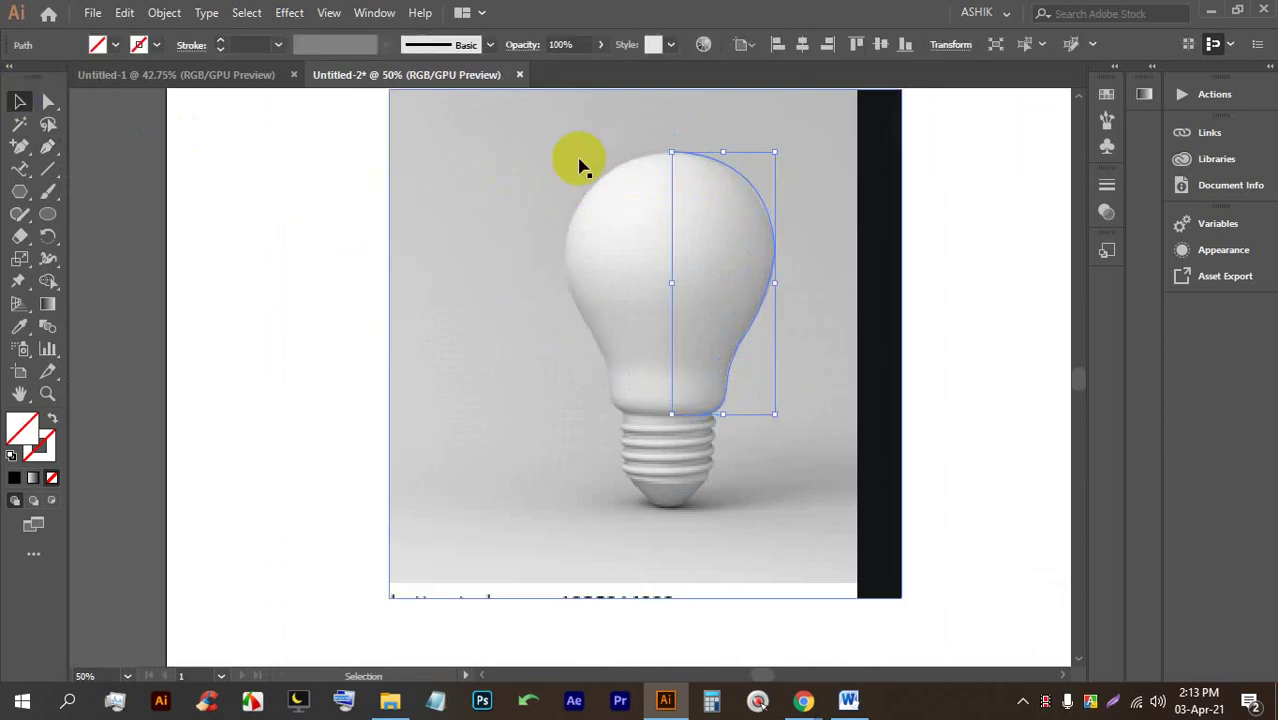
pyautogui.click(222, 44)
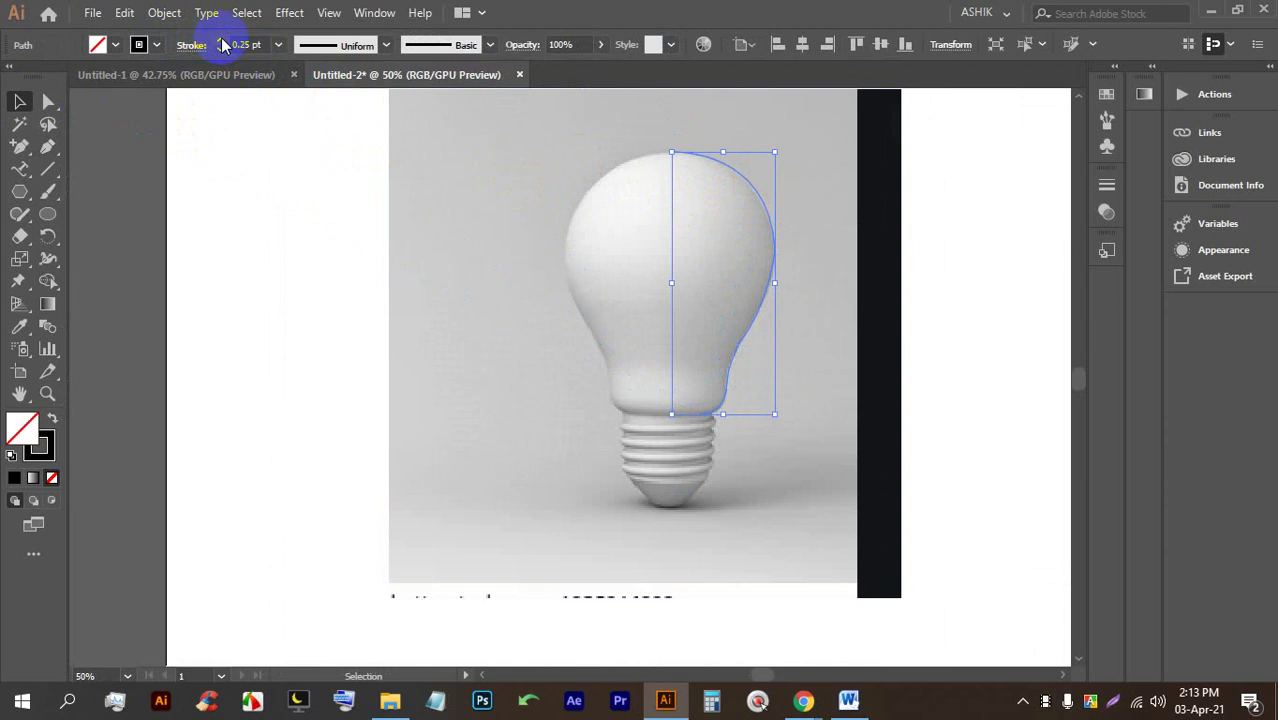
pyautogui.click(156, 44)
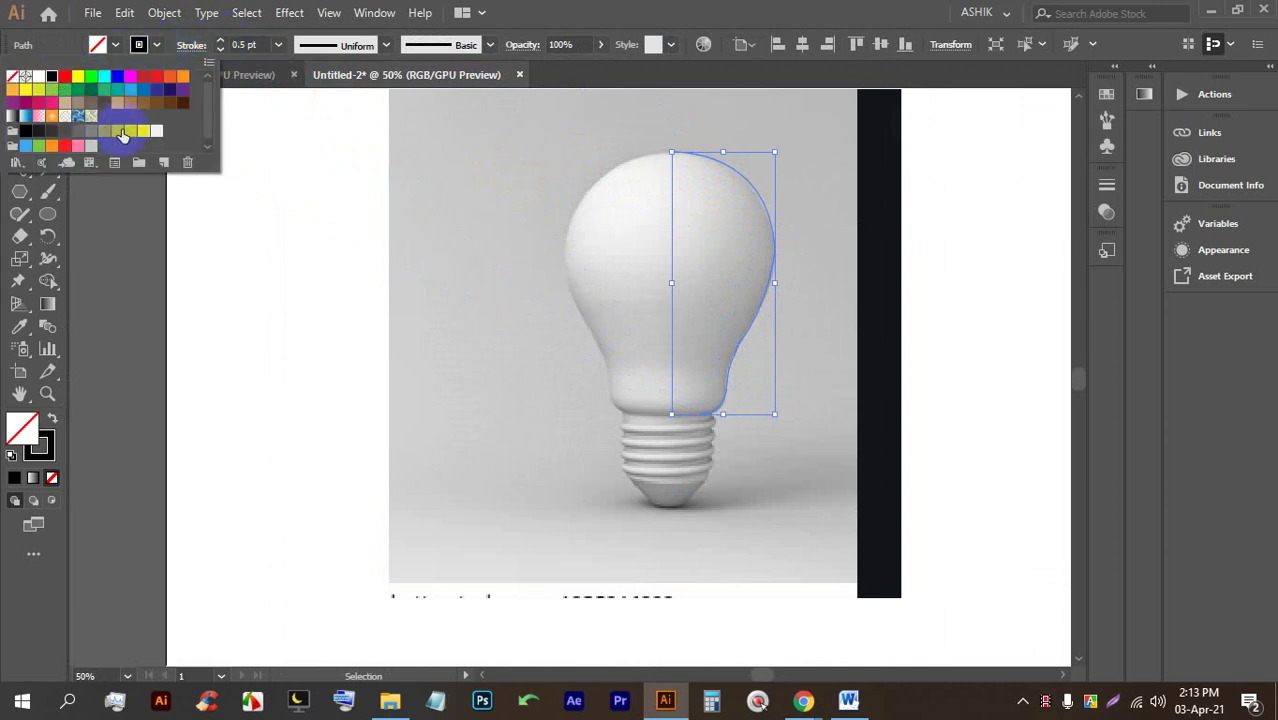
pyautogui.click(141, 162)
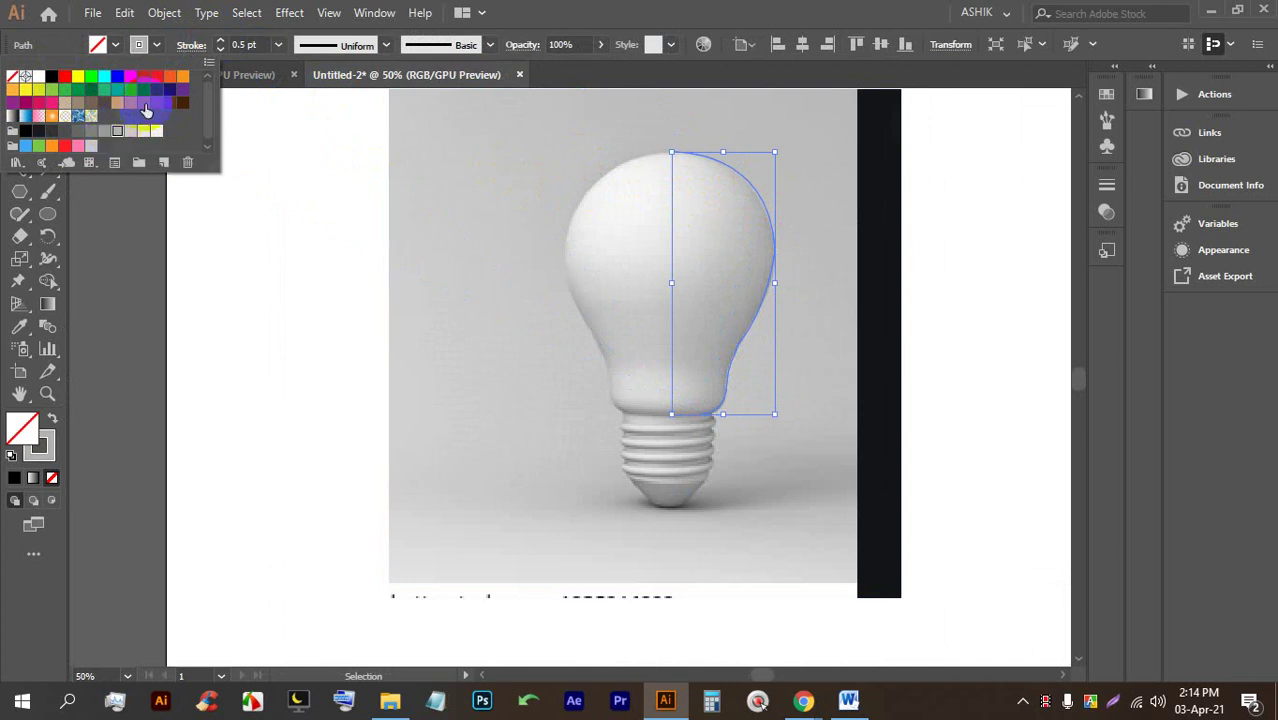
pyautogui.click(575, 8)
pyautogui.click(222, 41)
pyautogui.click(221, 41)
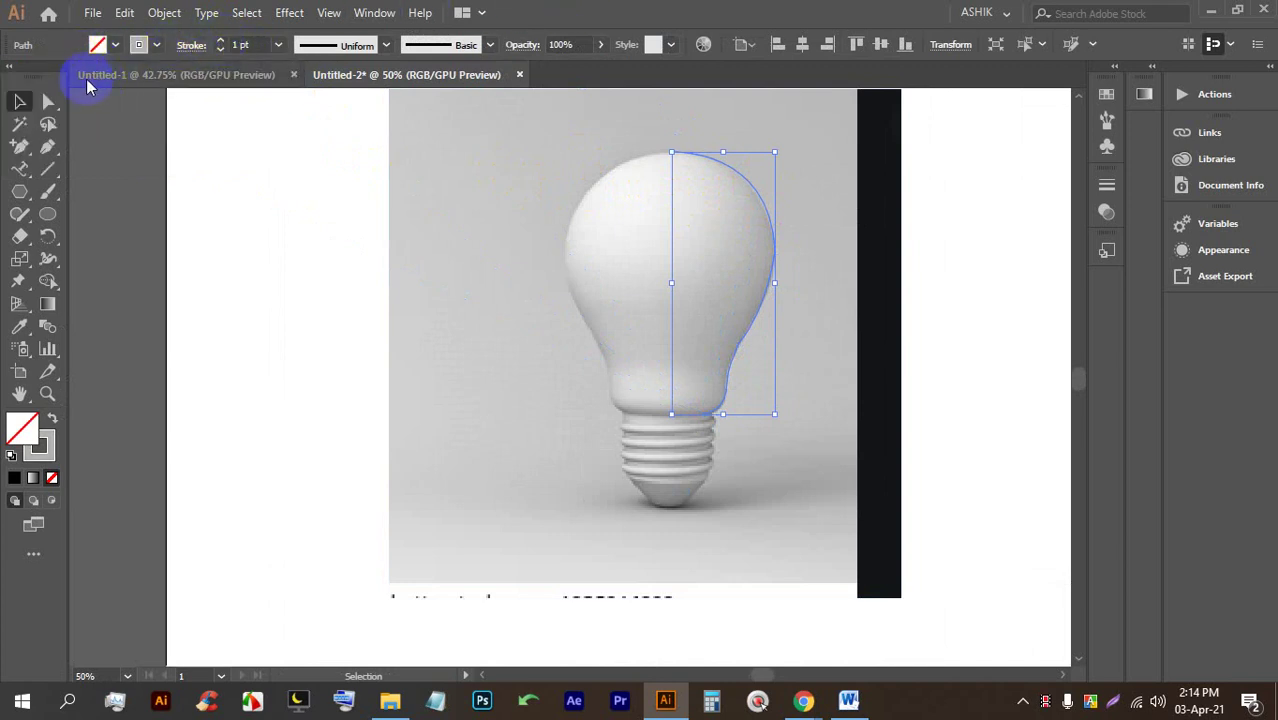
pyautogui.click(171, 171)
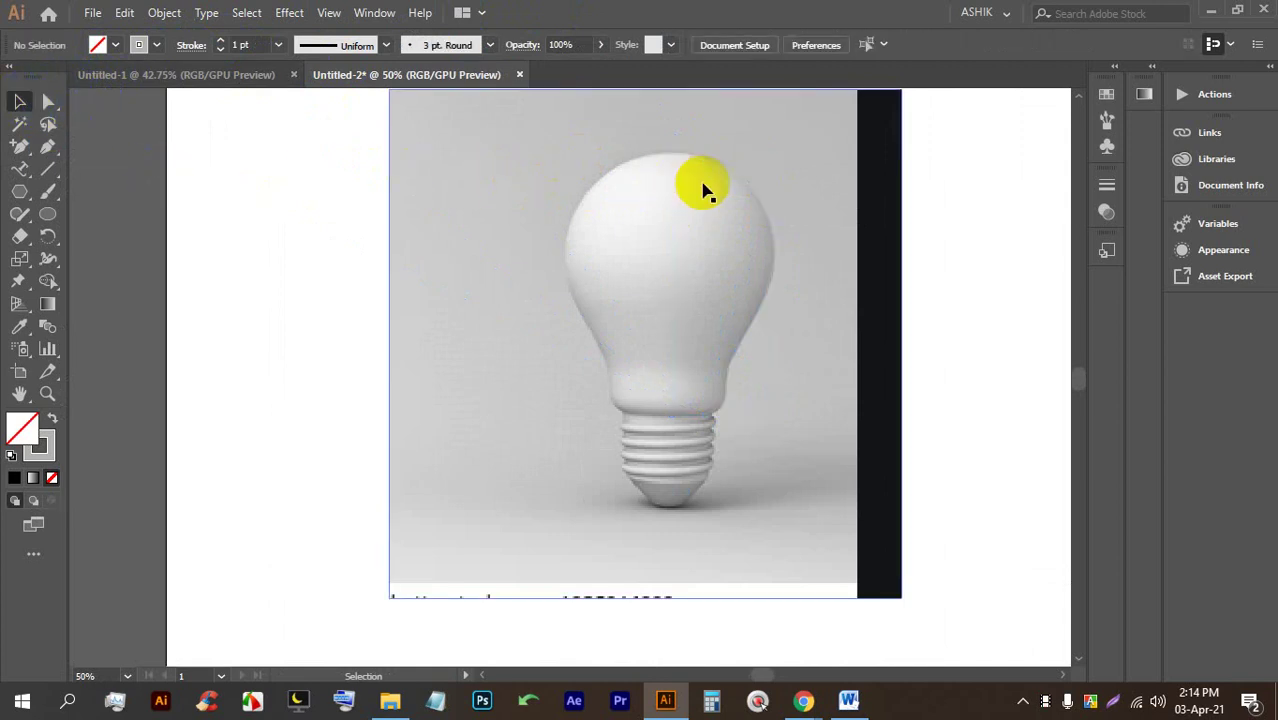
# Drag the path left off the bulb, then undo the move.
pyautogui.moveTo(759, 191); pyautogui.dragTo(320, 245)
pyautogui.moveTo(464, 240); pyautogui.dragTo(645, 238)
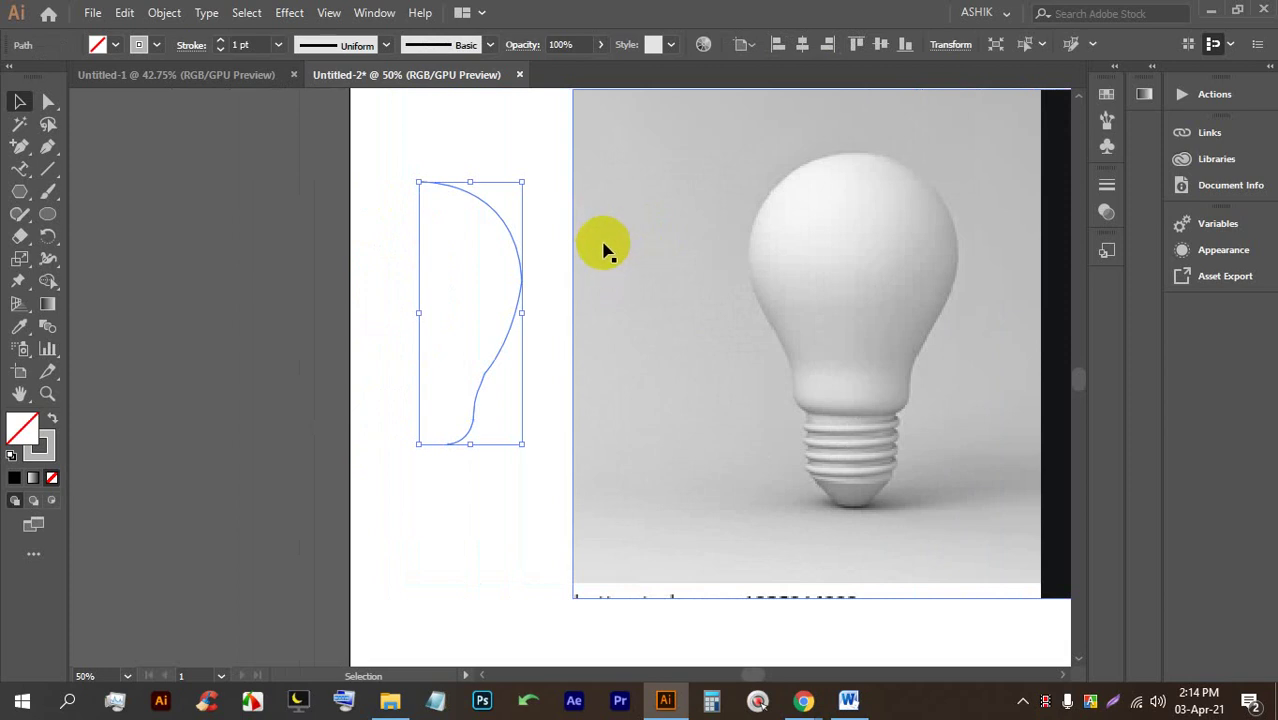
pyautogui.hotkey('ctrl', 'z')
pyautogui.press('v')
pyautogui.scroll(4, 970, 380)
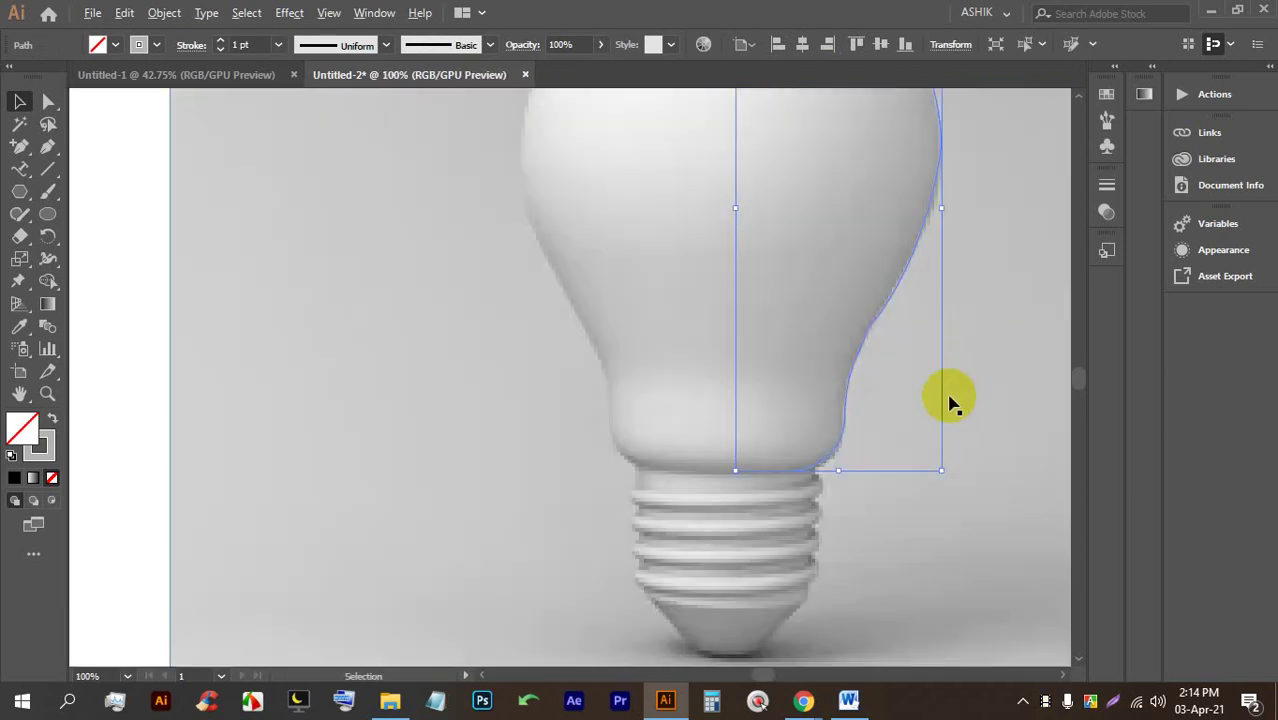
# Move the half-bulb path onto blank canvas at the left, clear of the photo.
pyautogui.scroll(-5, 652, 386)
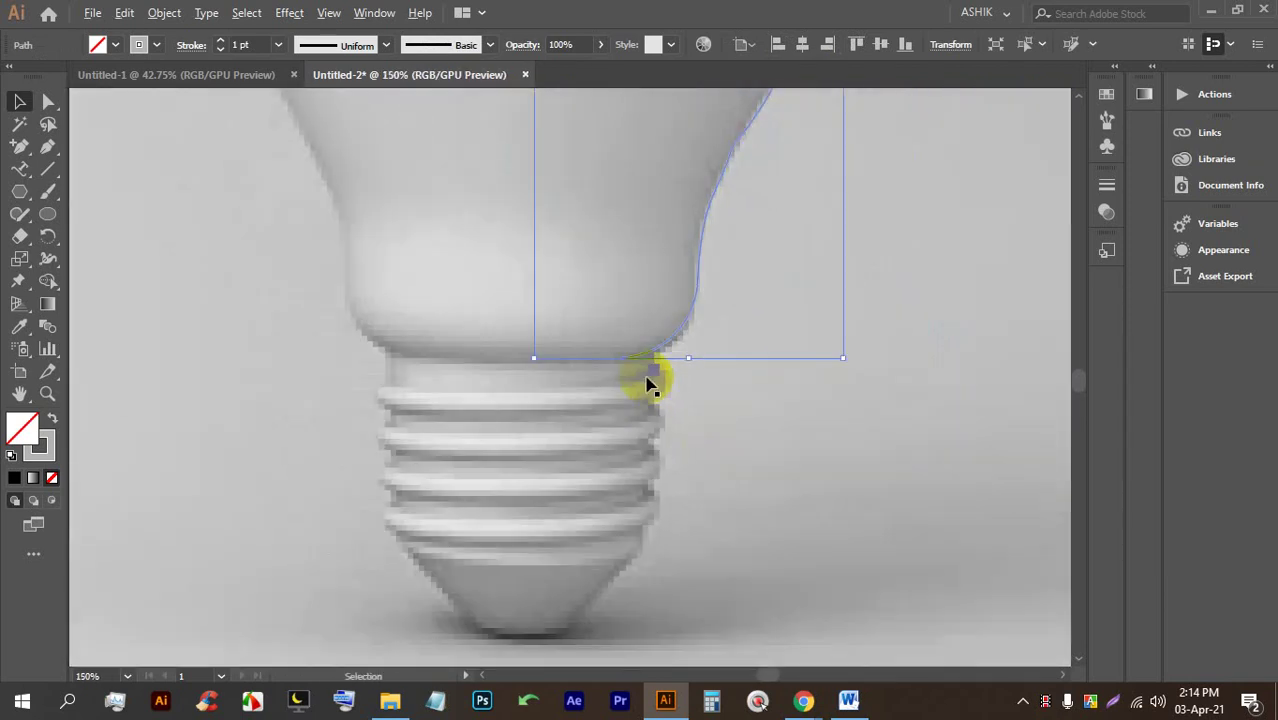
pyautogui.moveTo(683, 243); pyautogui.dragTo(391, 214)
pyautogui.scroll(2, 362, 218)
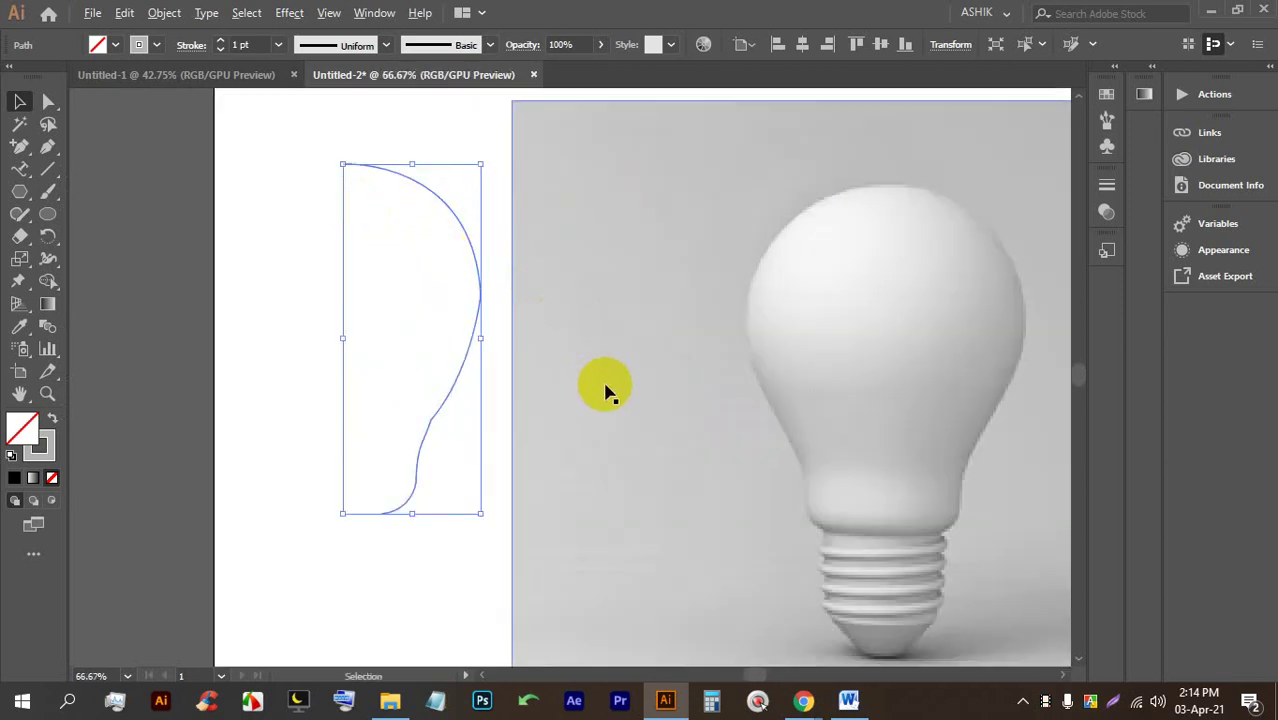
pyautogui.scroll(-1, 608, 386)
pyautogui.moveTo(541, 300); pyautogui.dragTo(522, 287)
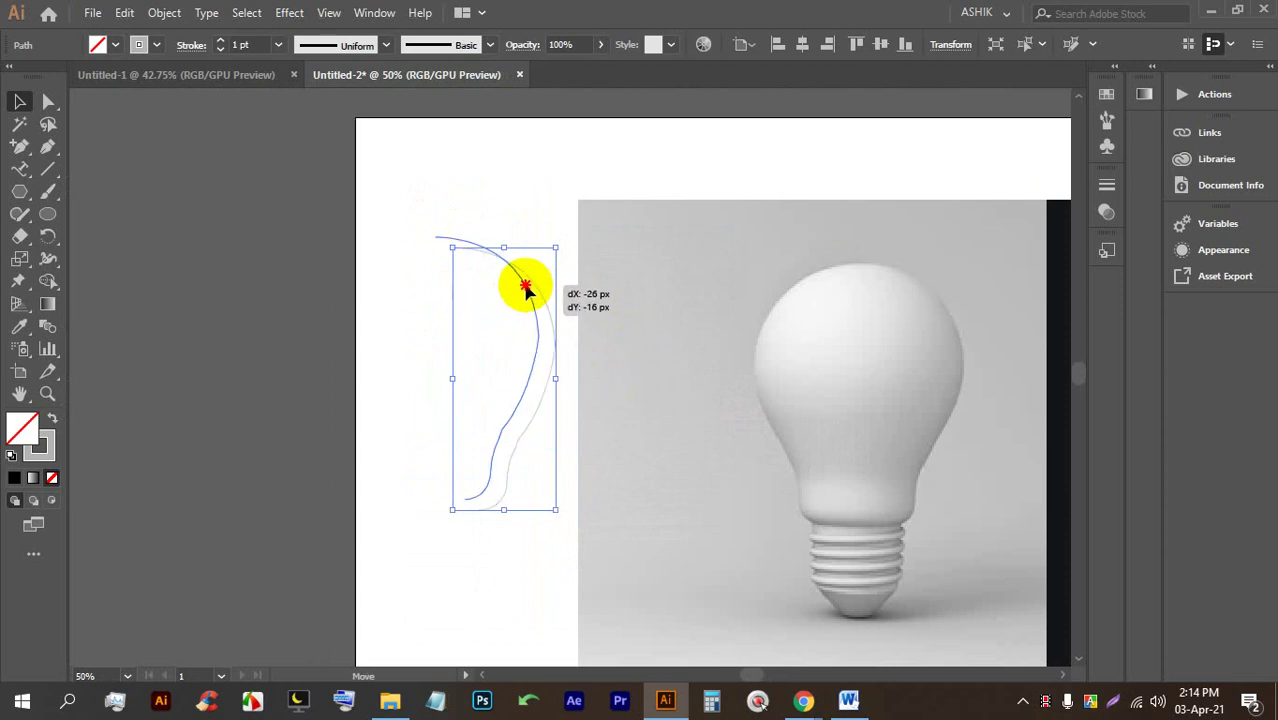
pyautogui.scroll(1, 551, 334)
pyautogui.scroll(3, 478, 508)
pyautogui.scroll(2, 517, 468)
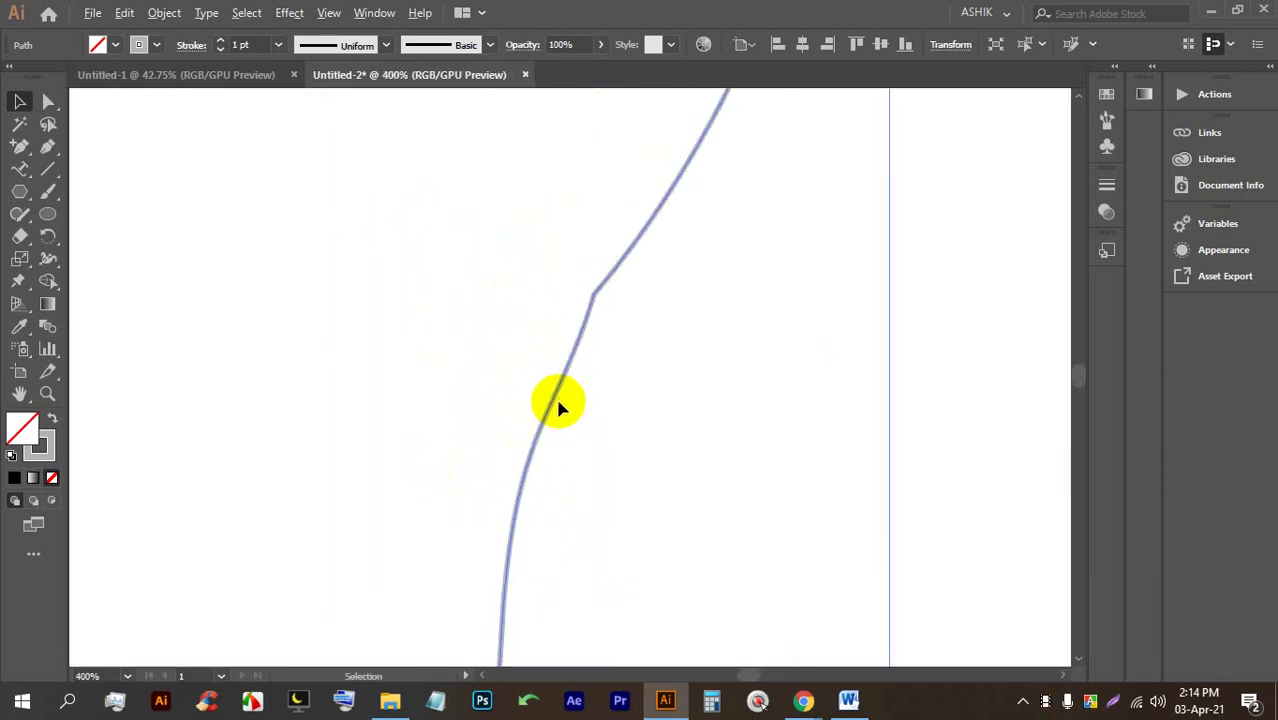
# Round the path's sharp corner anchor to 14.62 px and reselect the whole path.
pyautogui.click(46, 101)
pyautogui.click(593, 300)
pyautogui.scroll(3, 604, 301)
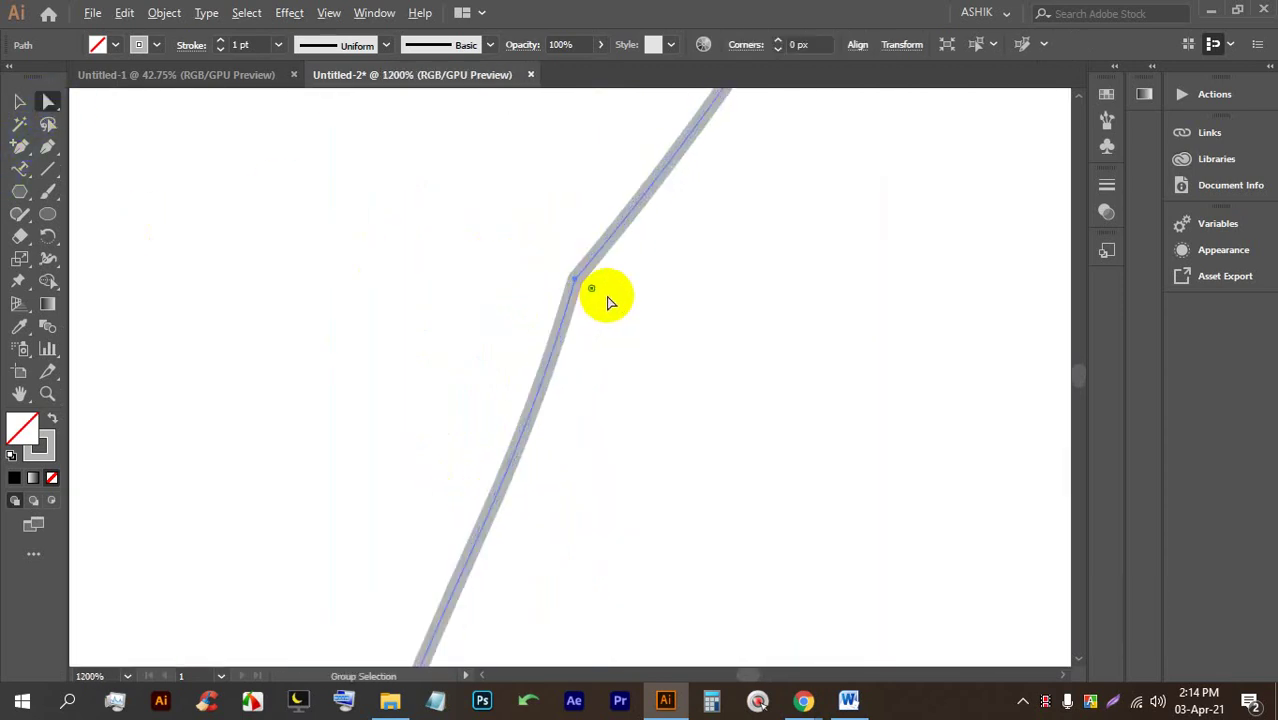
pyautogui.moveTo(617, 308); pyautogui.dragTo(786, 366)
pyautogui.scroll(-8, 565, 310)
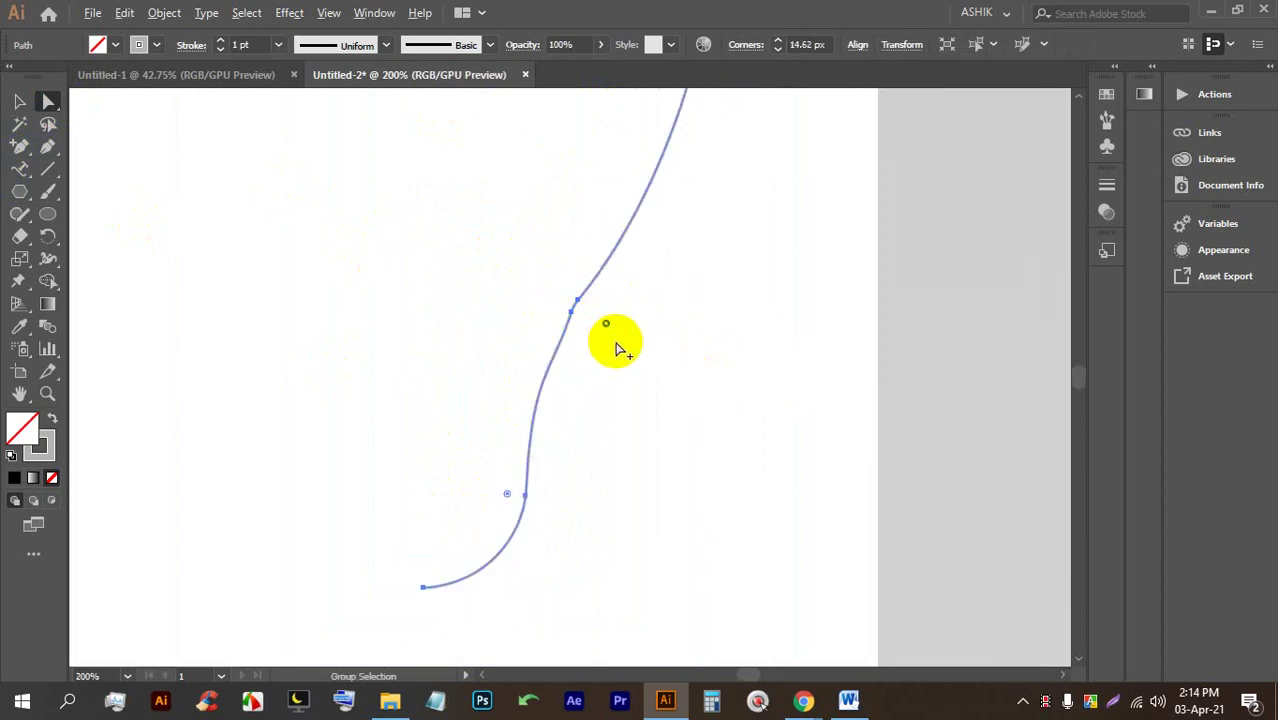
pyautogui.scroll(-1, 278, 325)
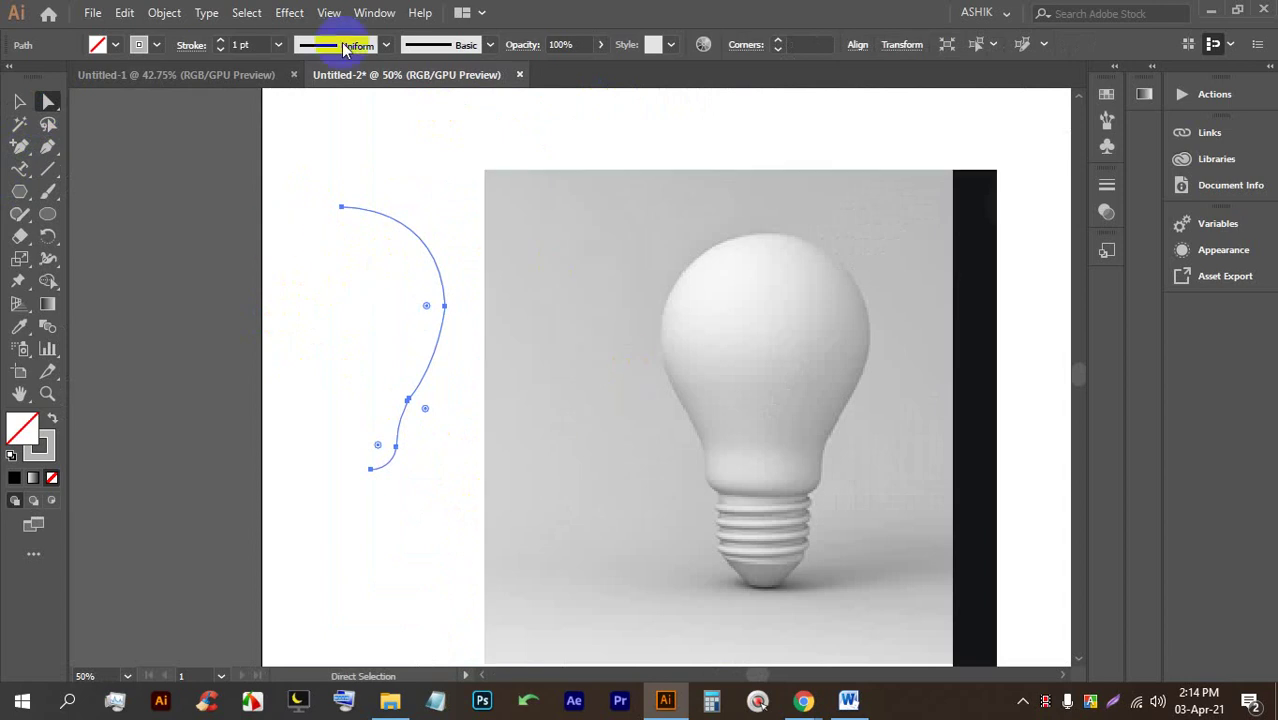
pyautogui.click(19, 101)
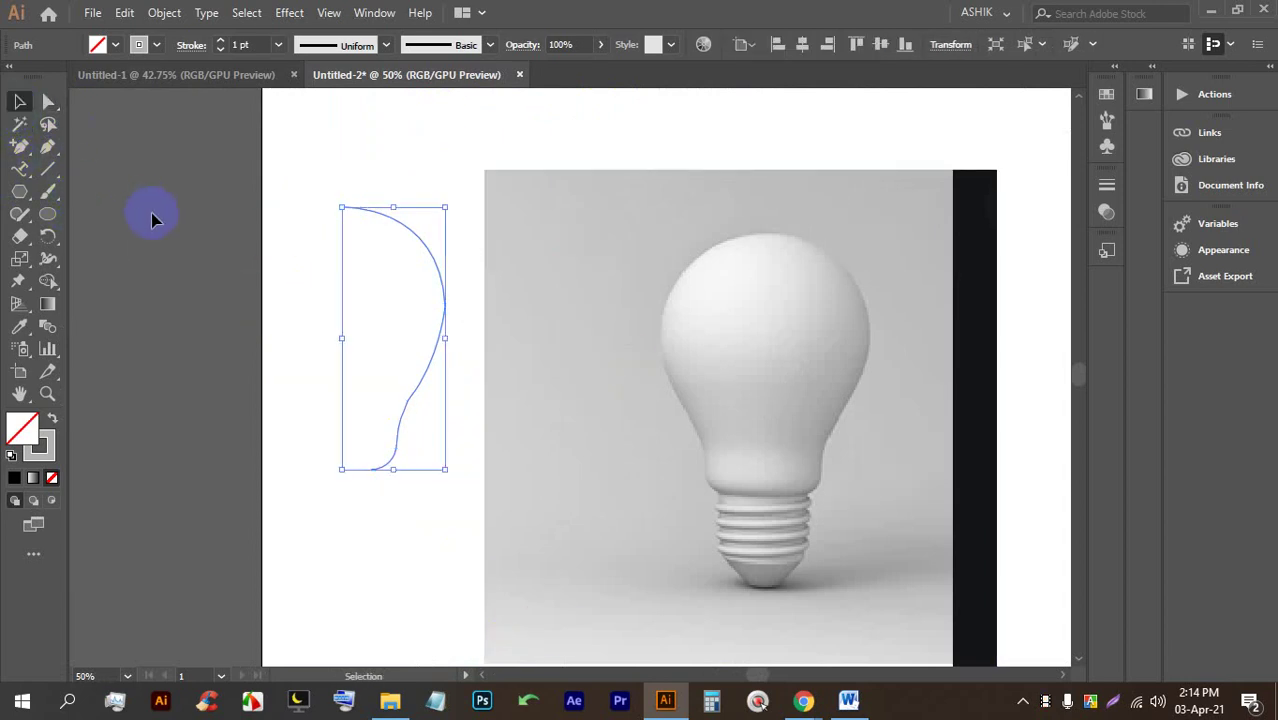
pyautogui.click(386, 214)
pyautogui.click(392, 218)
# Apply Effect > 3D > Revolve with Preview on, tilted to a custom -10°, -13°, 1° rotation.
pyautogui.click(289, 13)
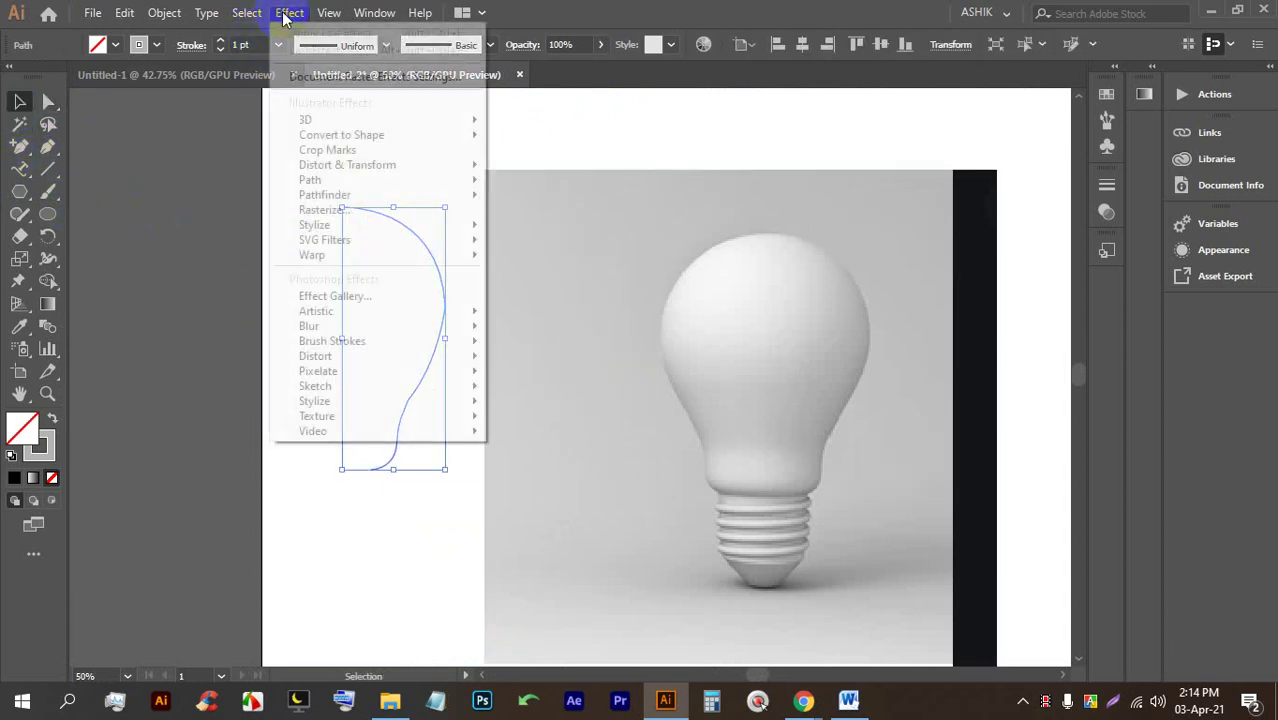
pyautogui.moveTo(315, 121)
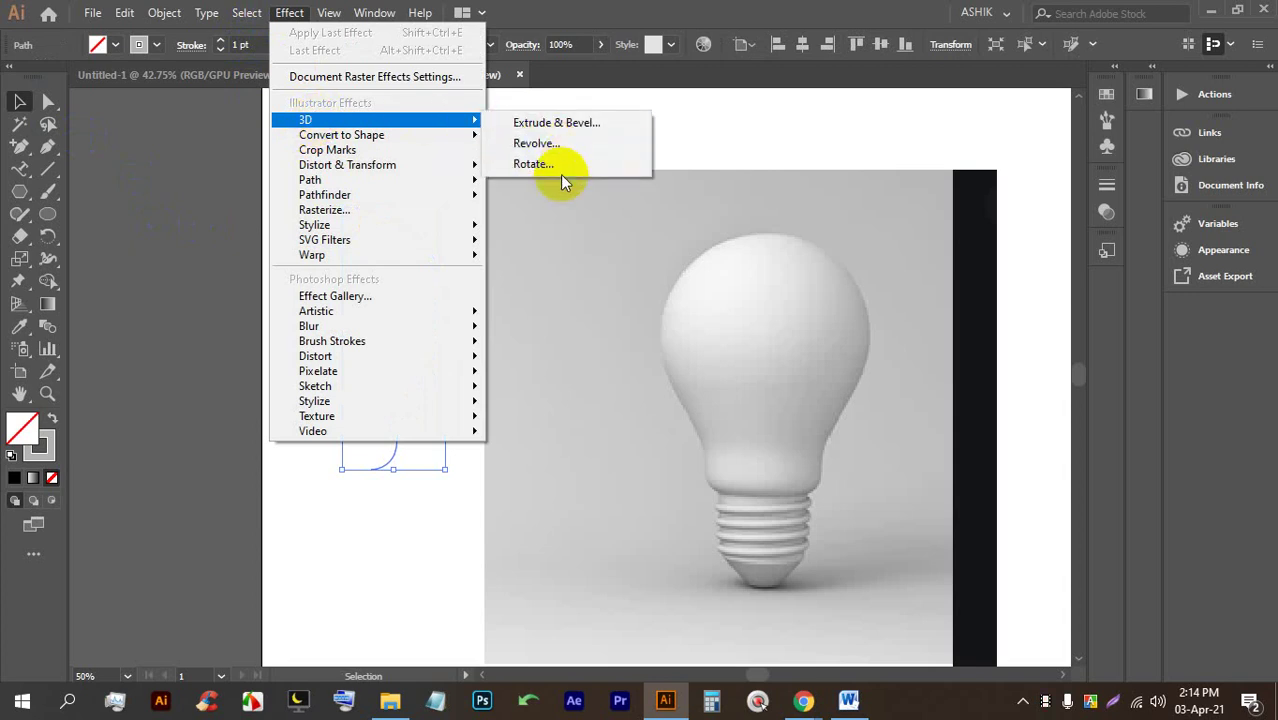
pyautogui.click(538, 144)
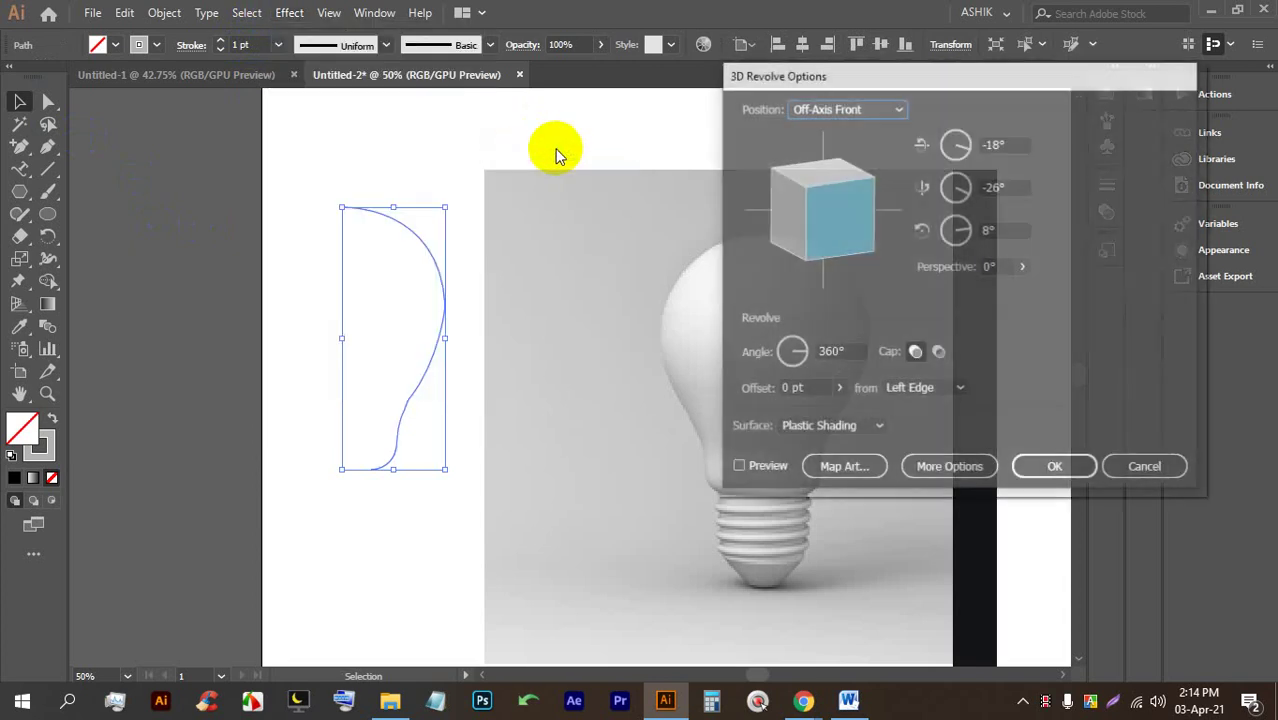
pyautogui.click(767, 470)
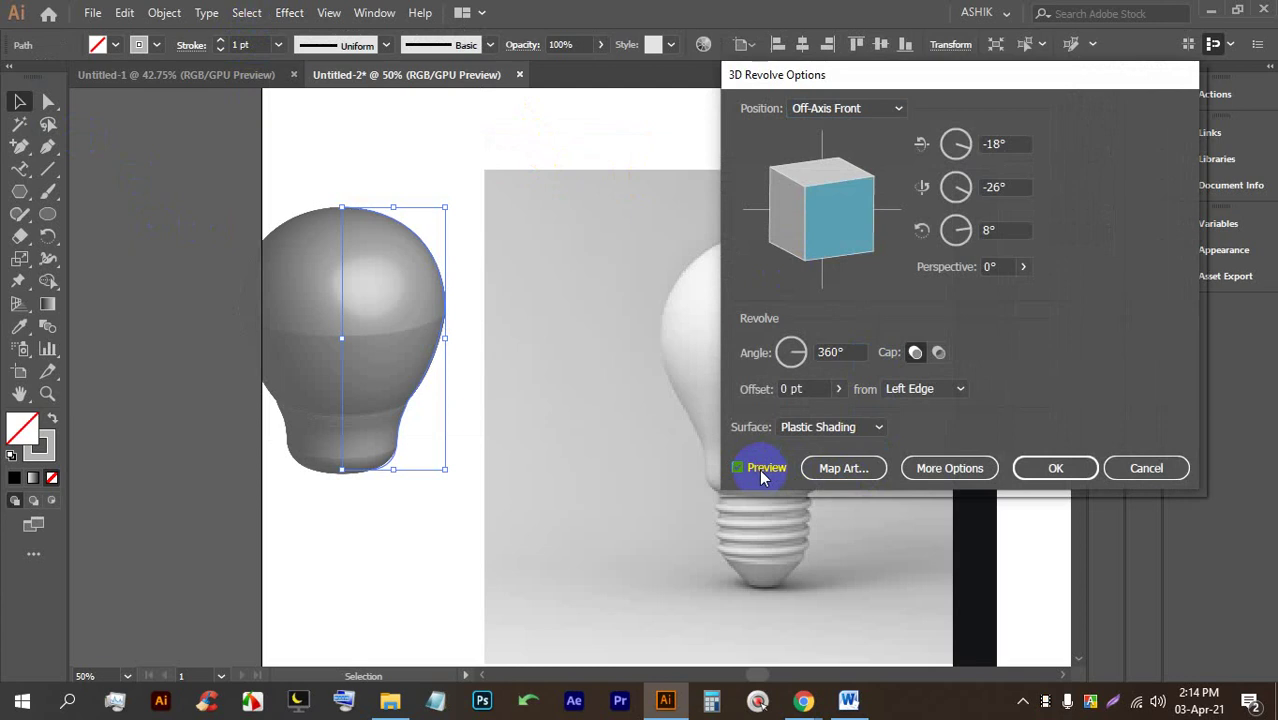
pyautogui.moveTo(874, 76); pyautogui.dragTo(990, 109)
pyautogui.click(944, 258)
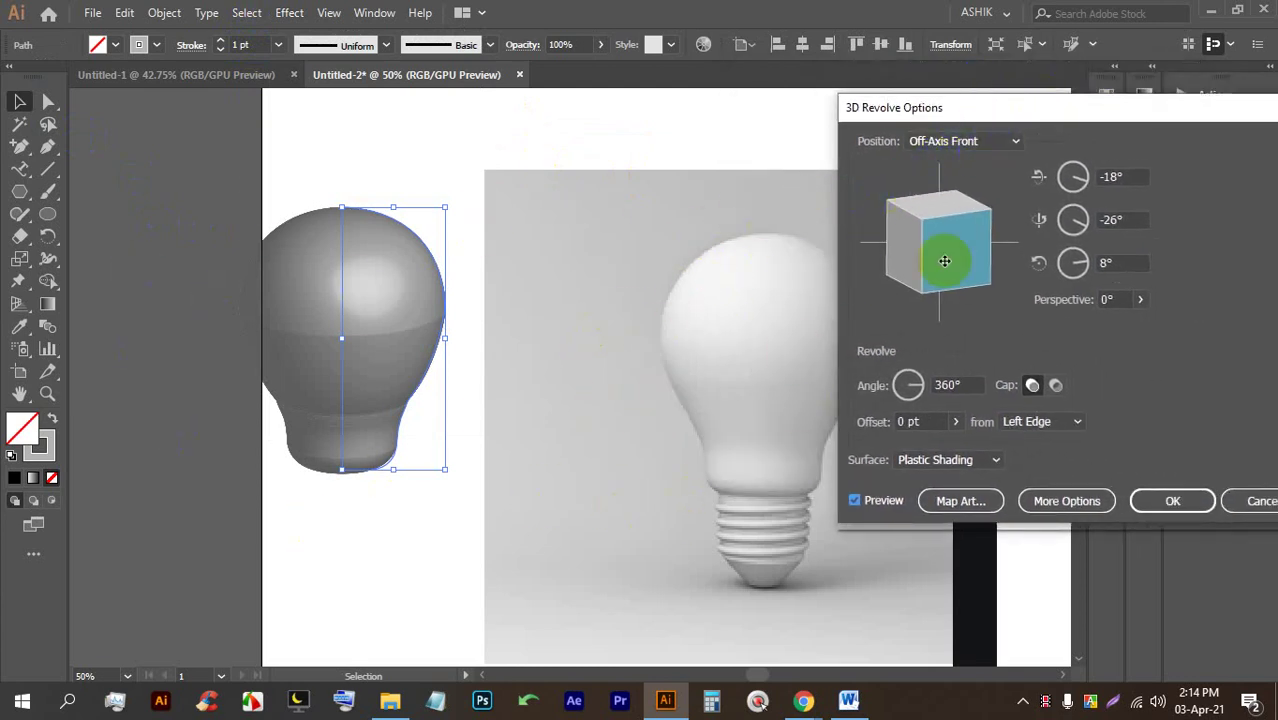
pyautogui.moveTo(955, 294); pyautogui.dragTo(941, 257)
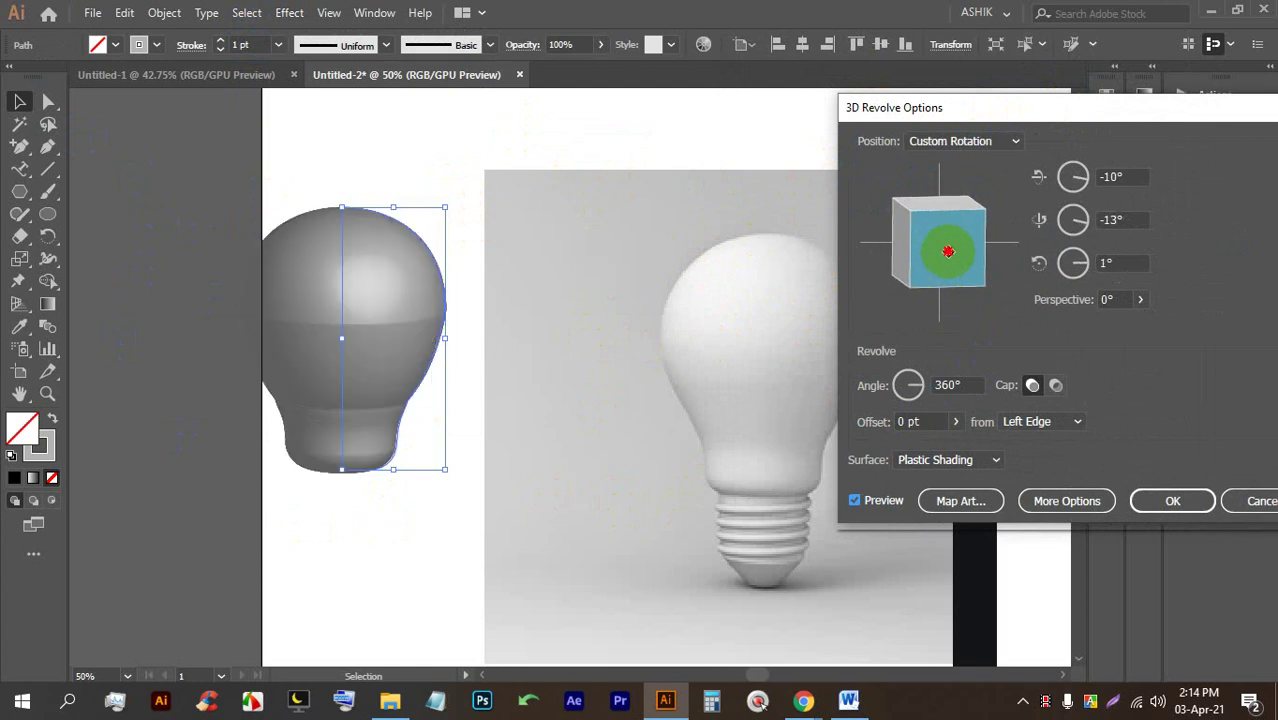
# Expand More Options and raise Blend Steps to 29.
pyautogui.click(1047, 510)
pyautogui.moveTo(980, 110); pyautogui.dragTo(834, 29)
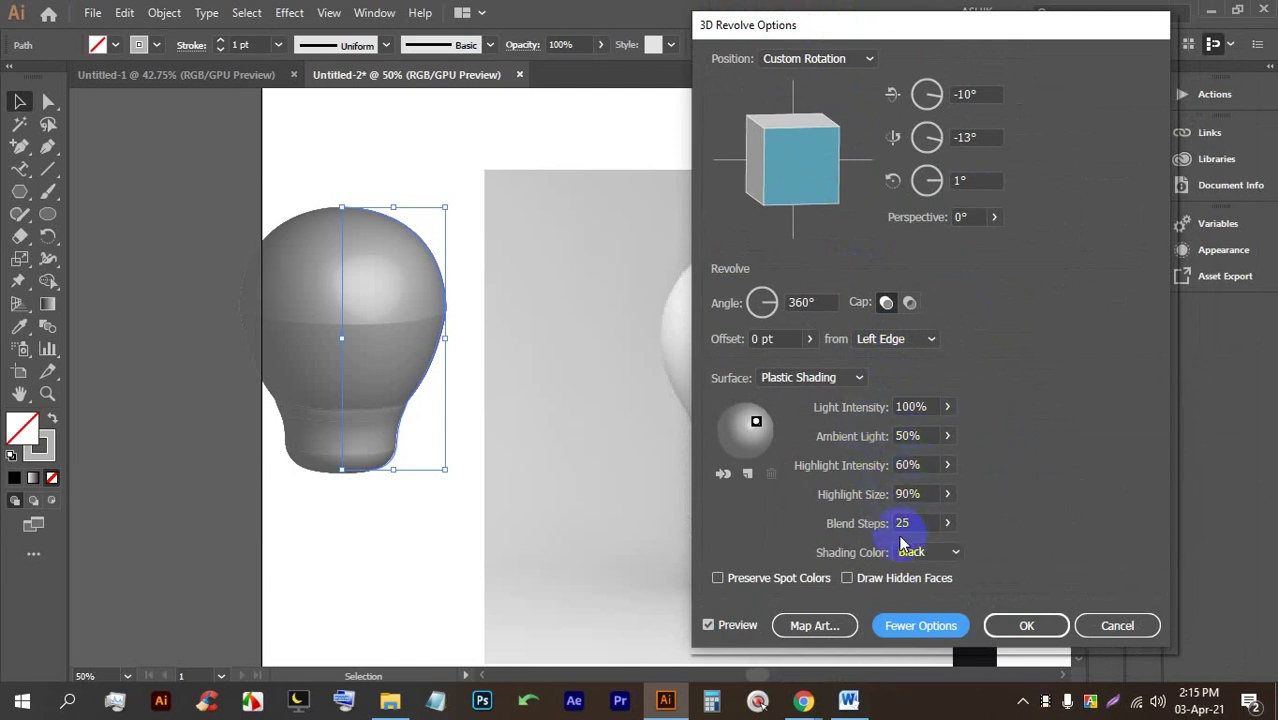
pyautogui.click(903, 523)
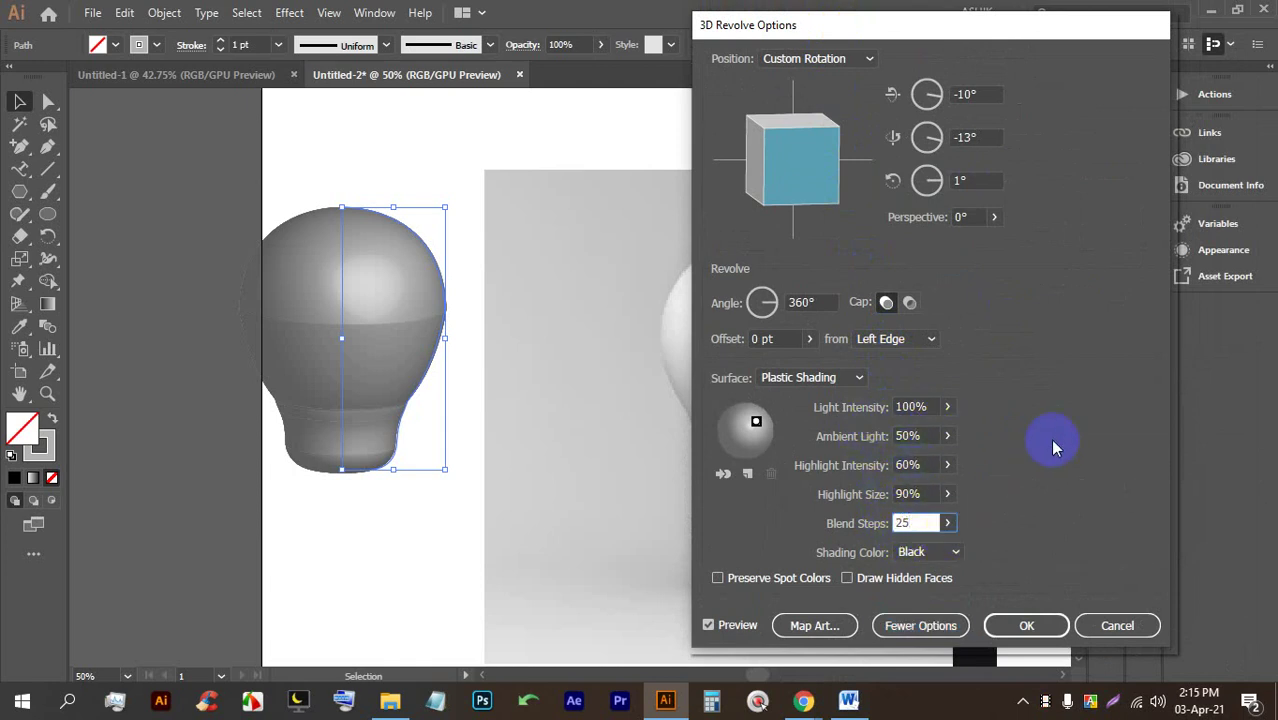
pyautogui.press('Up')
pyautogui.press('Up')
pyautogui.press('Up')
pyautogui.press('Up')
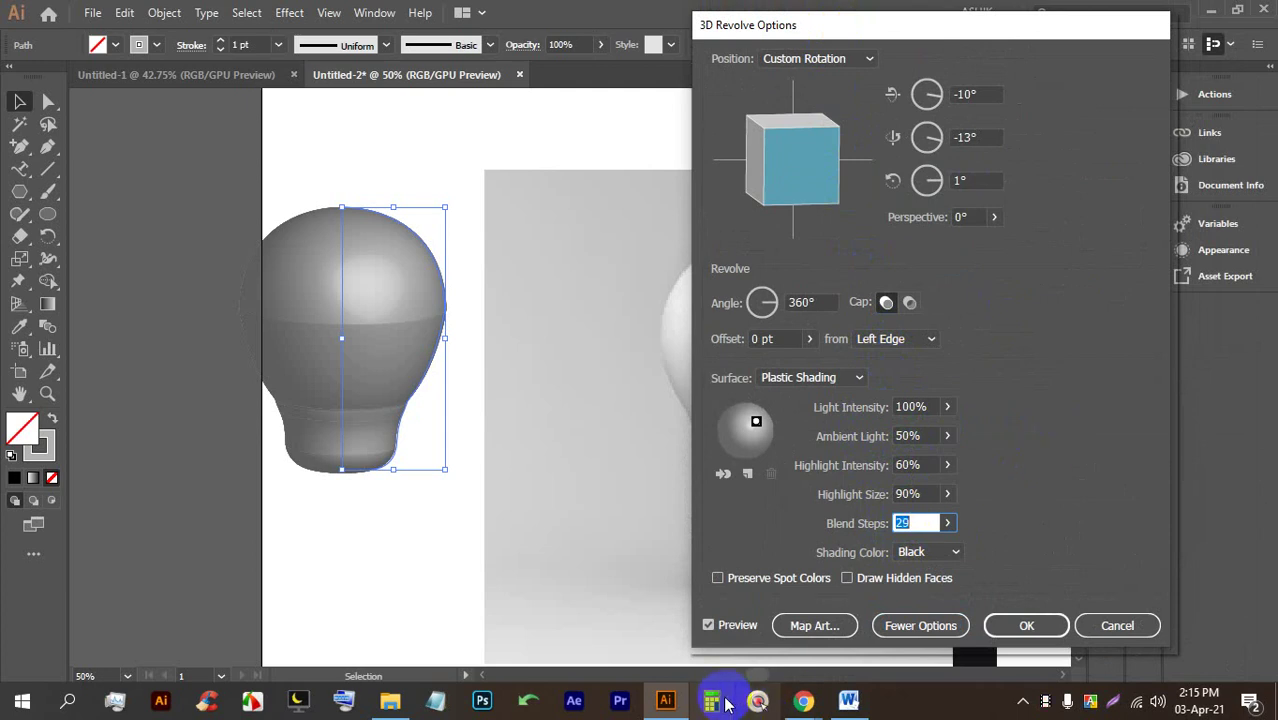
# Admit the waiting participant in the browser's video call, then return to Illustrator.
pyautogui.moveTo(803, 700)
pyautogui.click(765, 670)
pyautogui.click(345, 8)
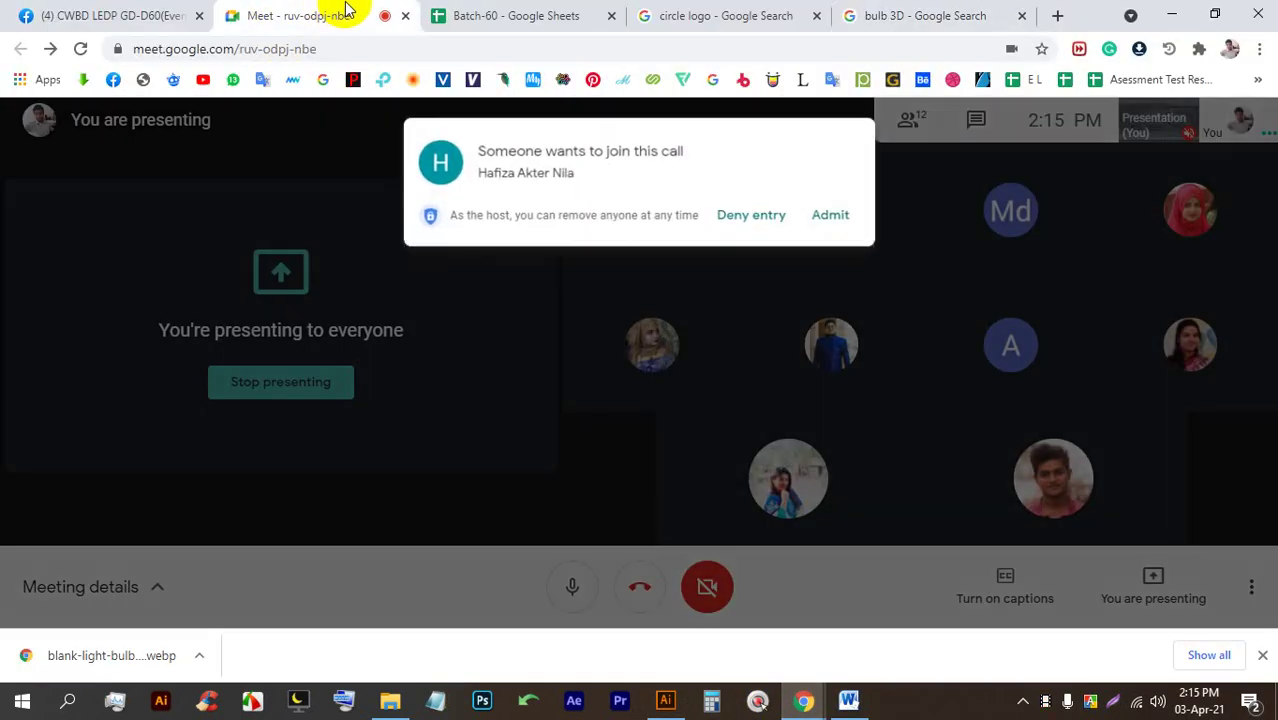
pyautogui.click(830, 214)
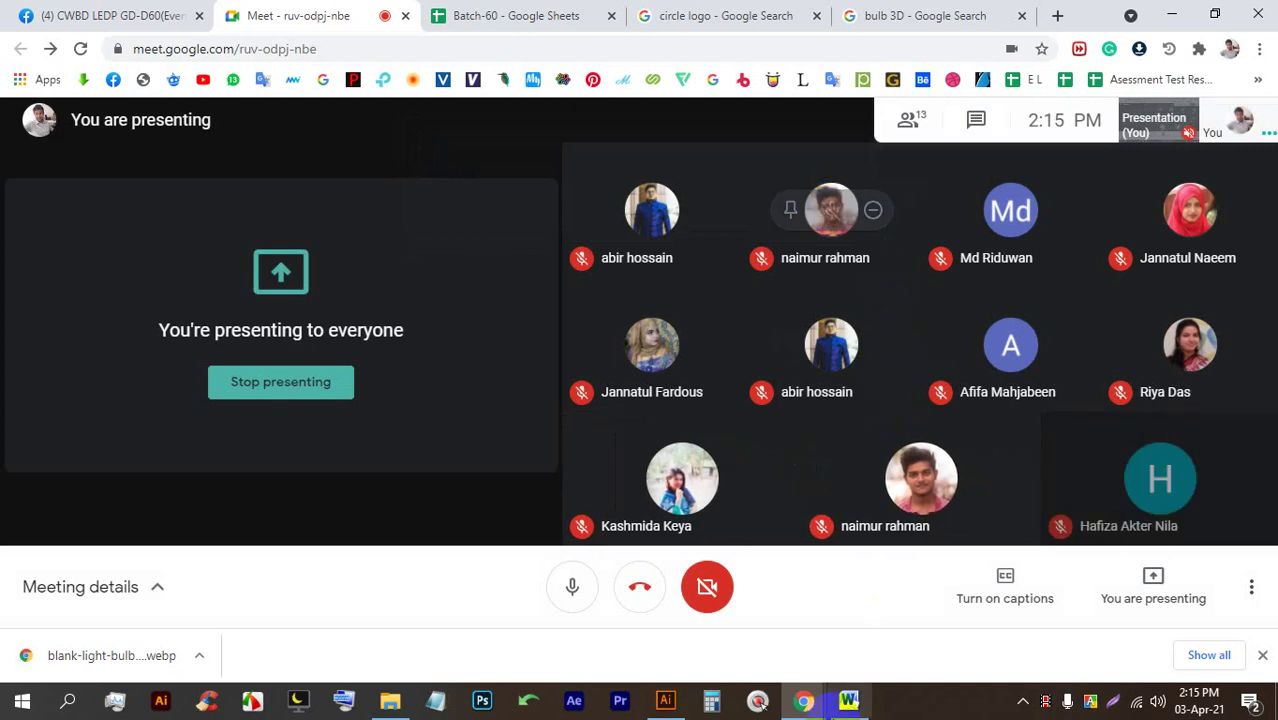
pyautogui.click(1262, 655)
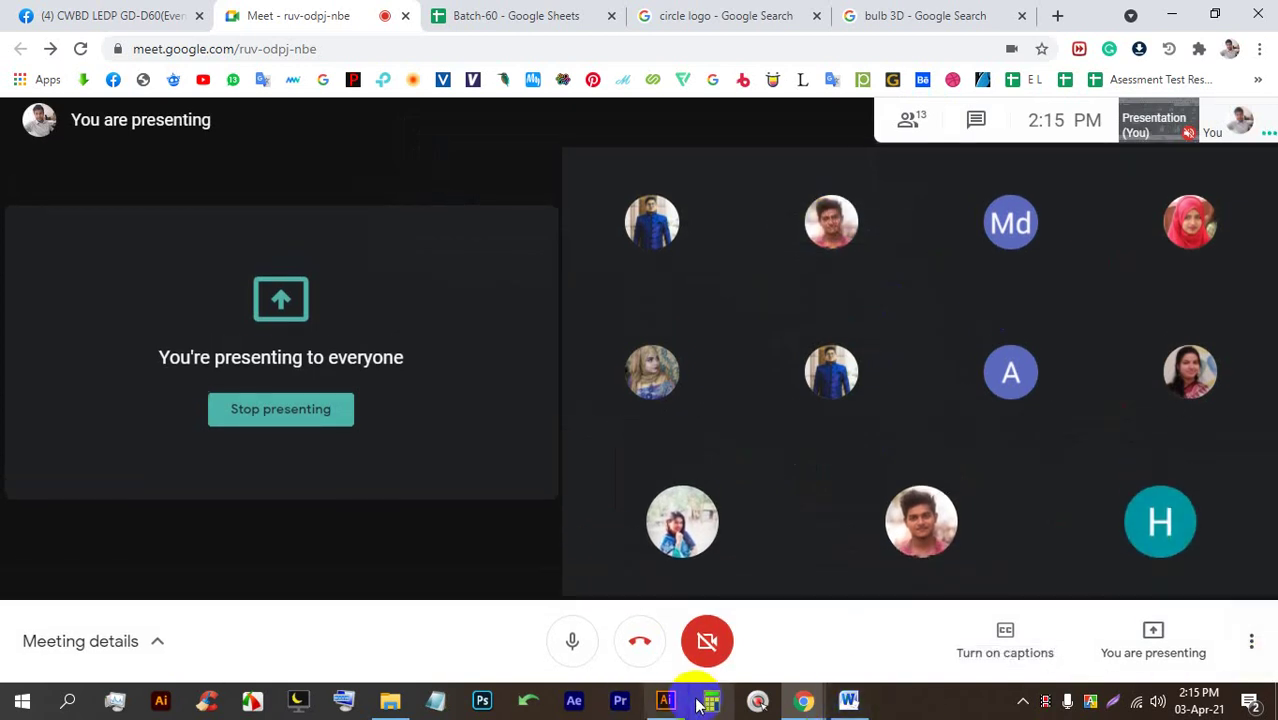
pyautogui.click(666, 700)
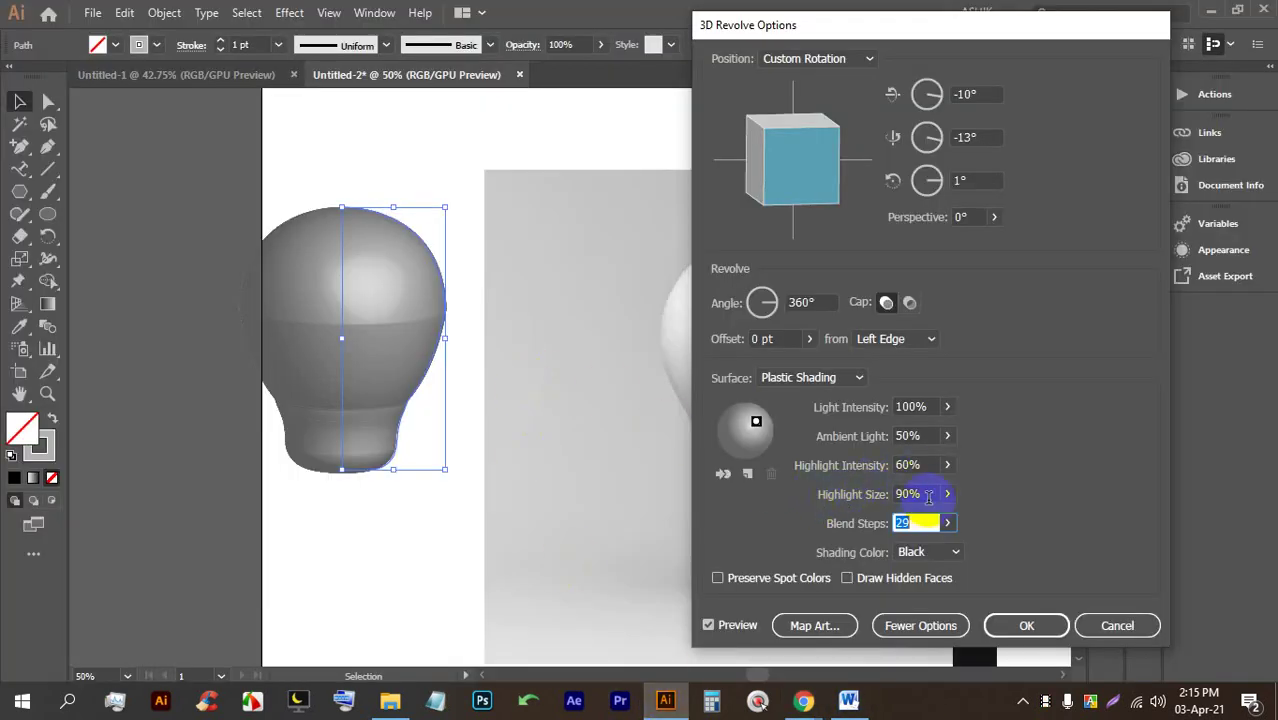
# Adjust the Blend Steps slider, settling at 74, and confirm the 3D Revolve with OK.
pyautogui.press('Up')
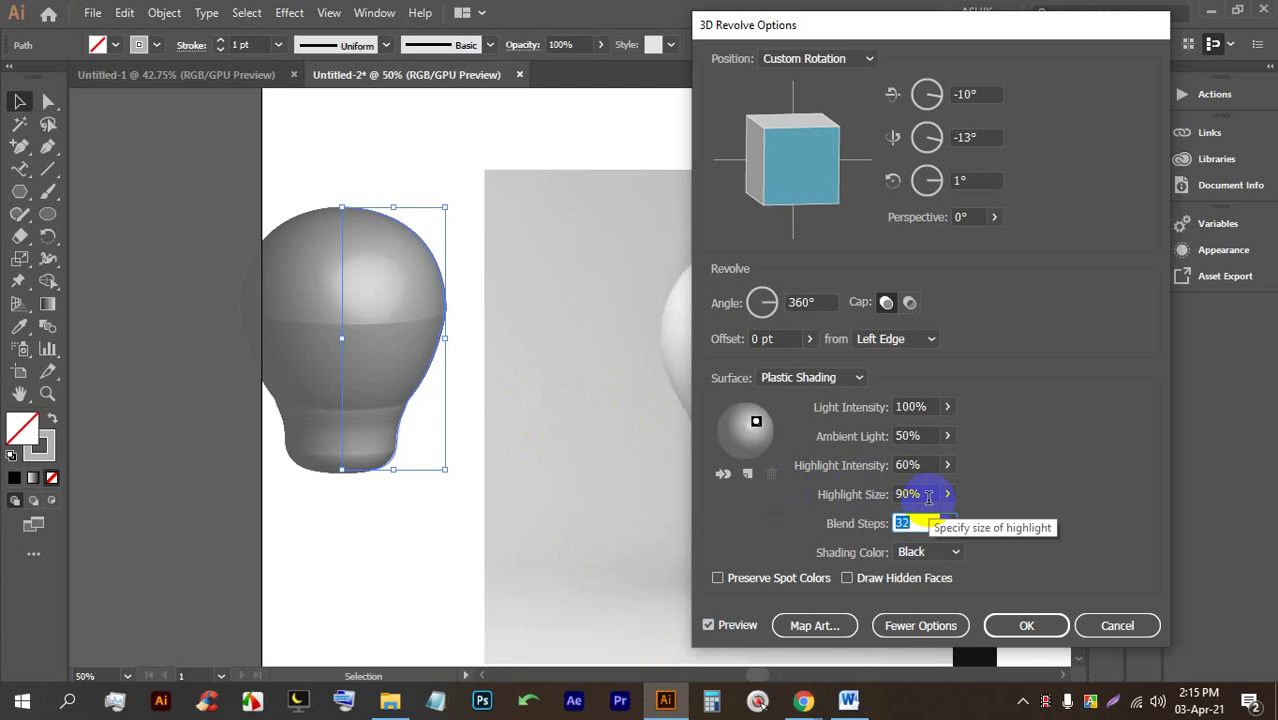
pyautogui.press('Up')
pyautogui.press('Up')
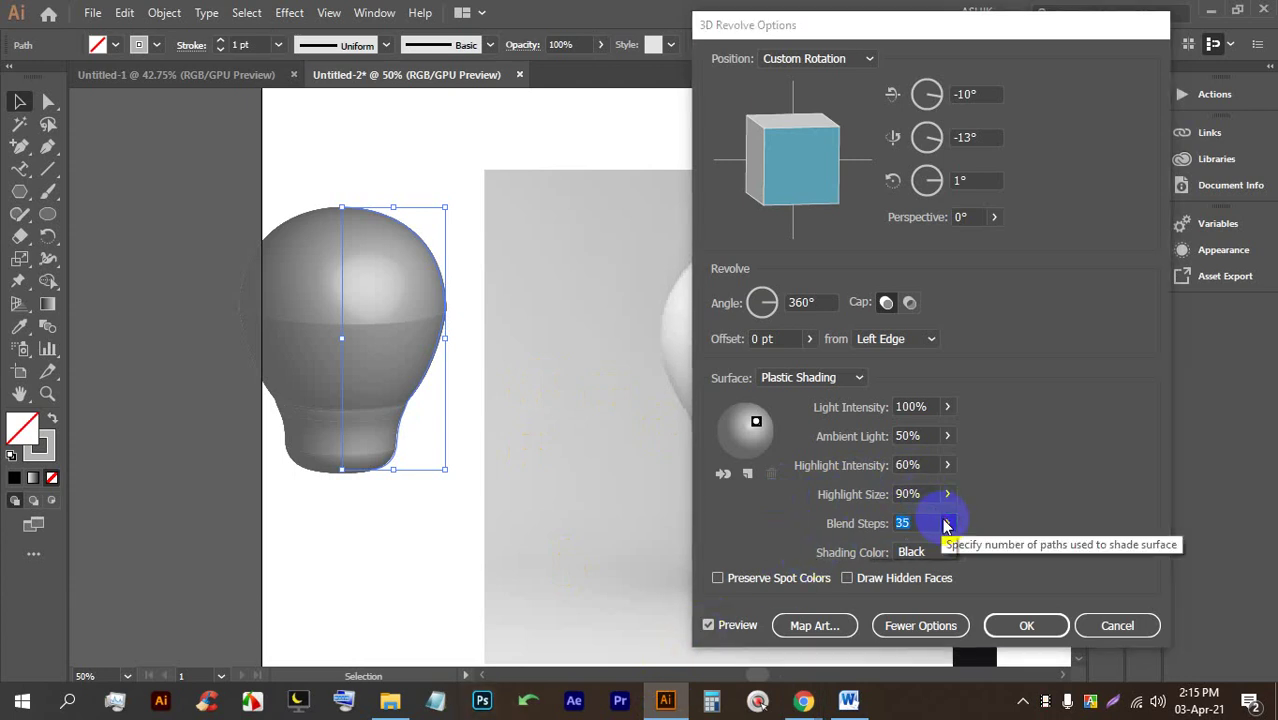
pyautogui.click(947, 523)
pyautogui.moveTo(922, 547); pyautogui.dragTo(948, 549)
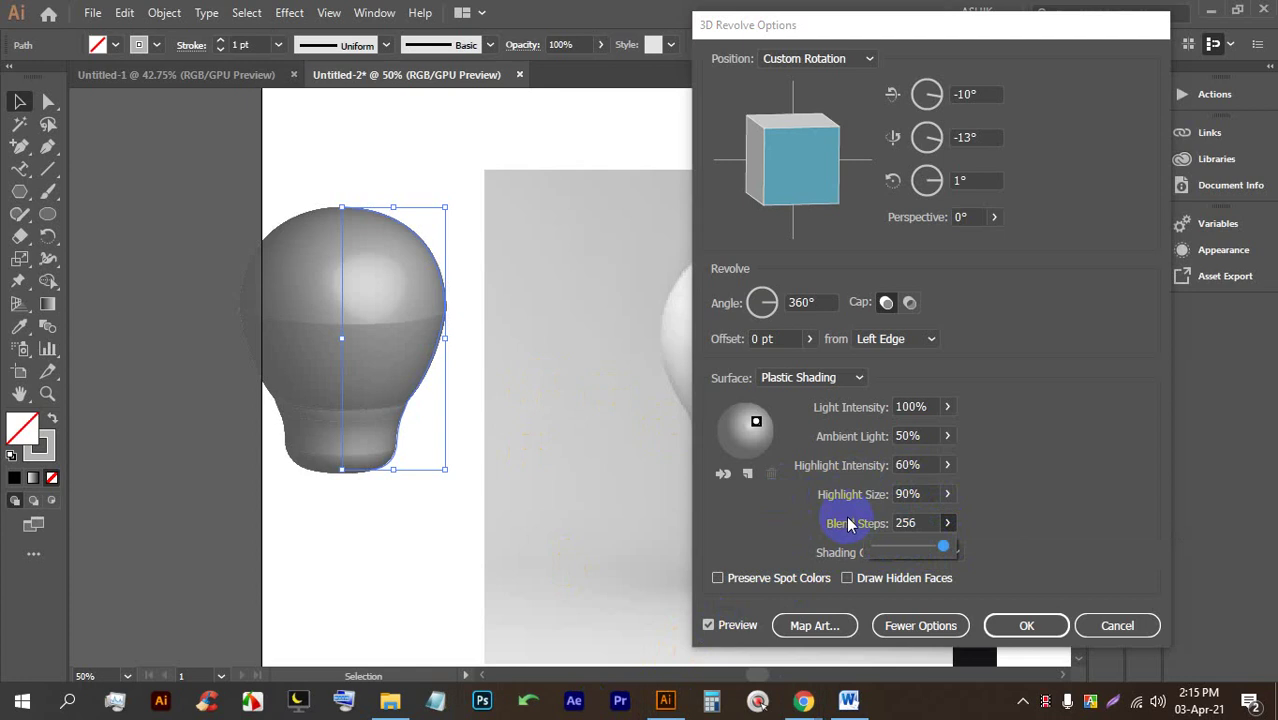
pyautogui.moveTo(938, 553); pyautogui.dragTo(899, 553)
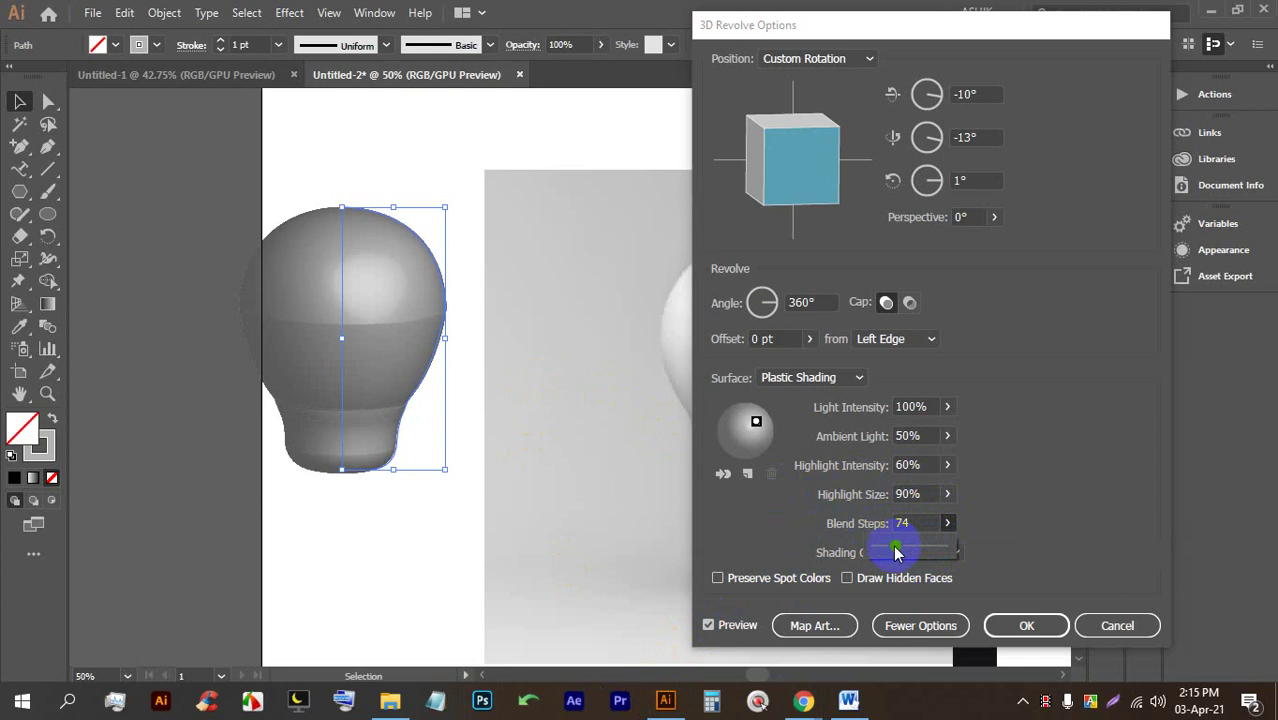
pyautogui.click(1027, 626)
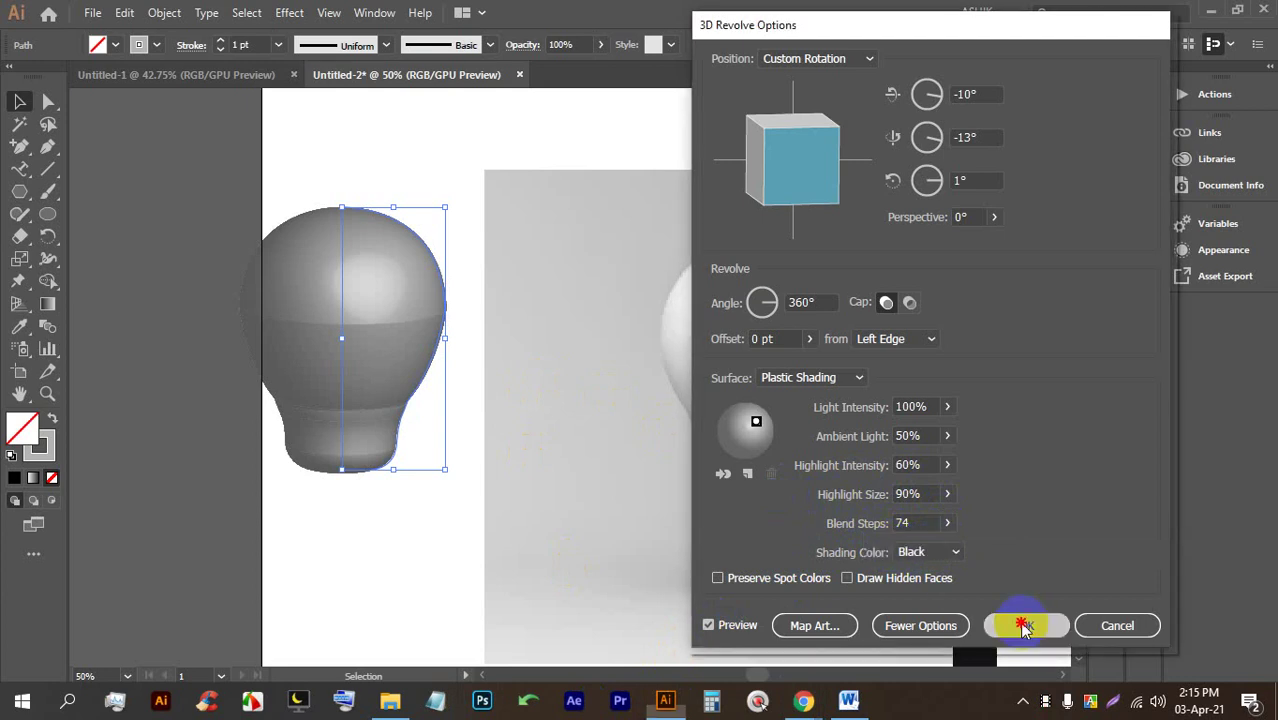
pyautogui.click(359, 546)
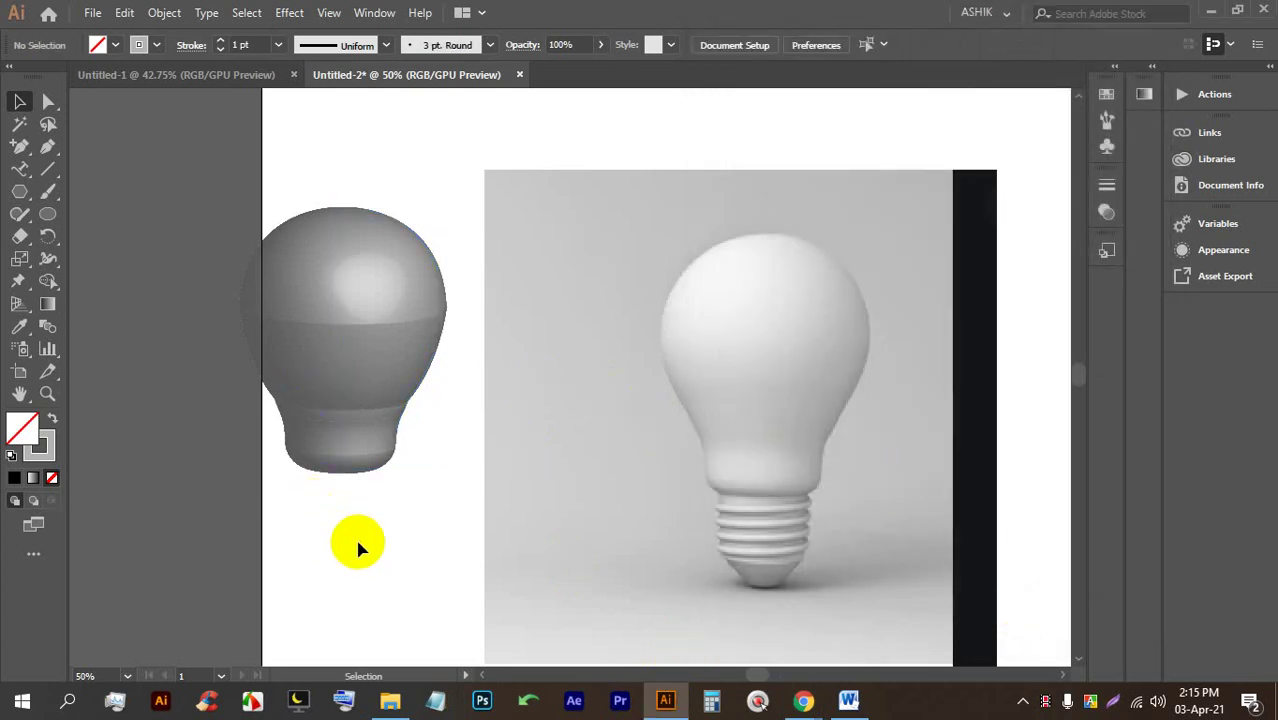
# With the 3D bulb selected, eyedropper a light grey from the photo bulb's glass.
pyautogui.click(357, 371)
pyautogui.click(160, 47)
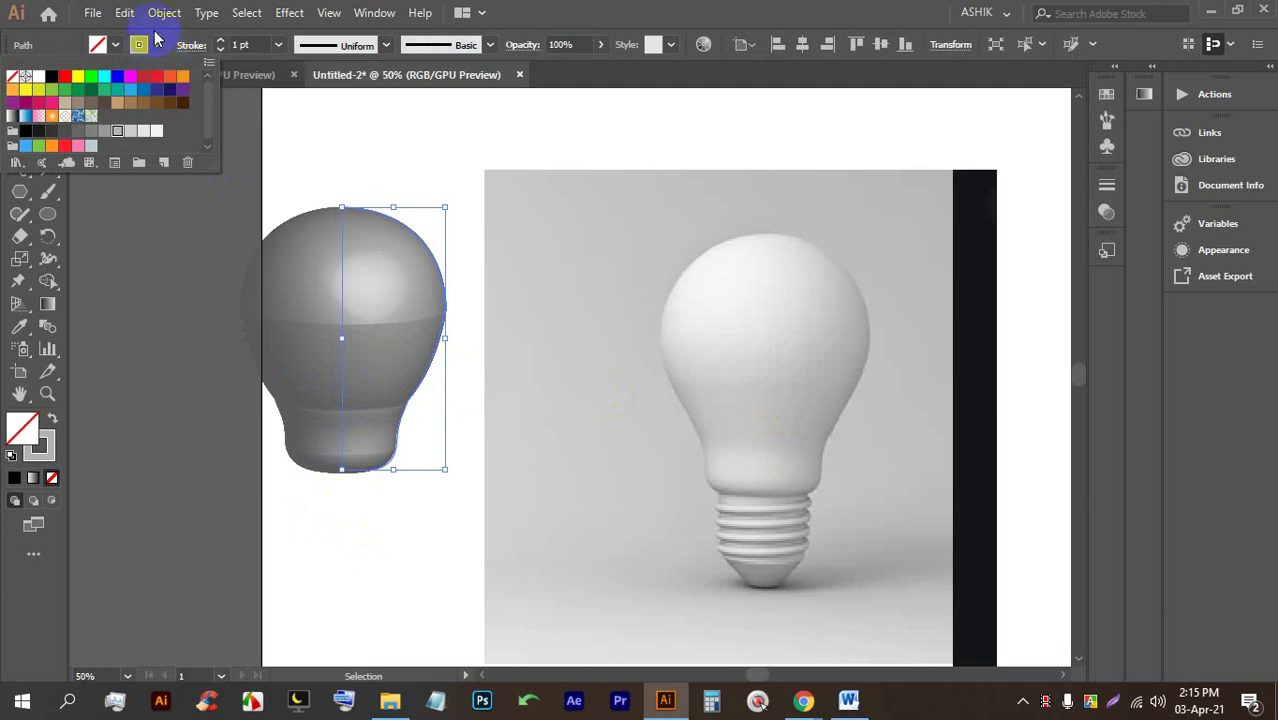
pyautogui.click(160, 45)
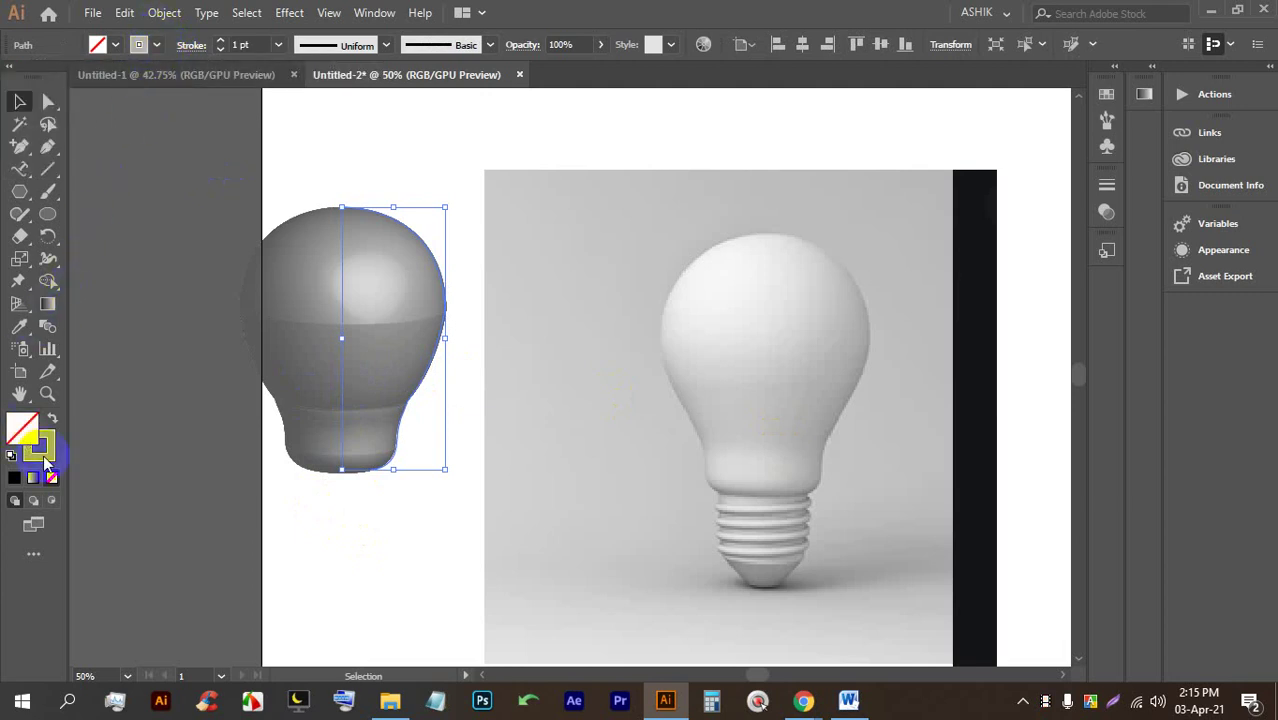
pyautogui.click(22, 430)
pyautogui.click(19, 326)
pyautogui.click(778, 358)
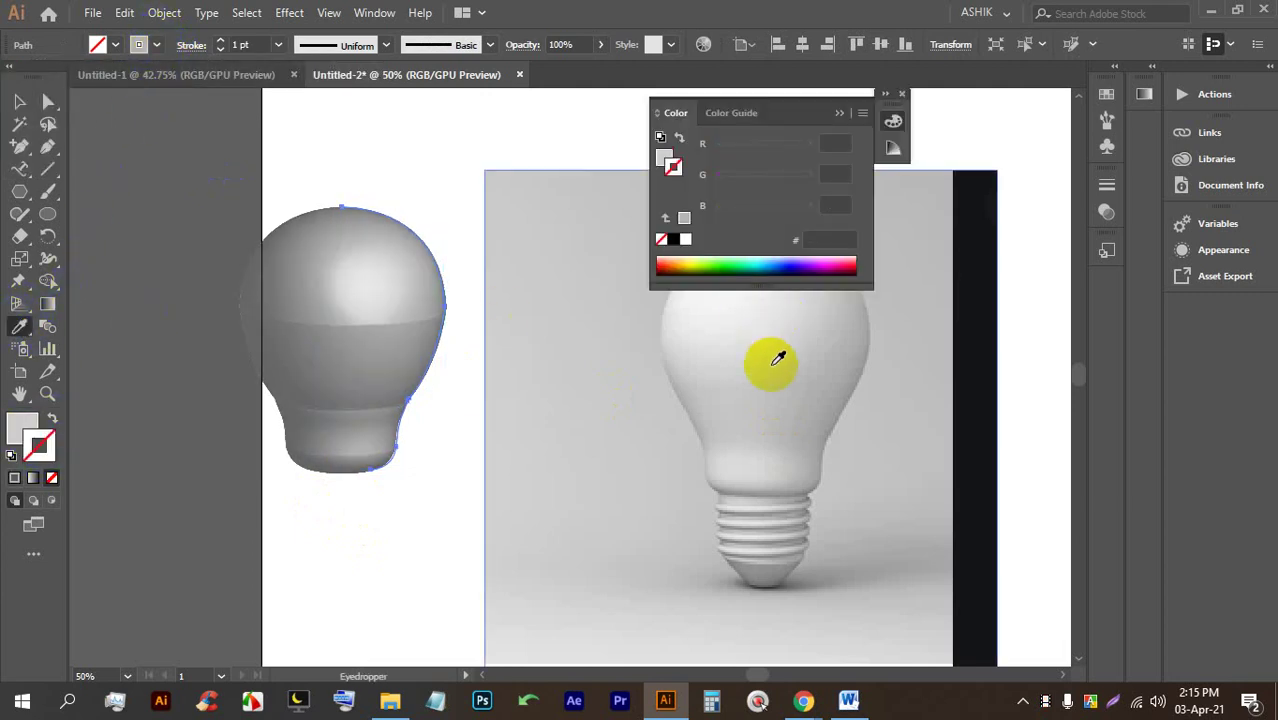
pyautogui.click(718, 318)
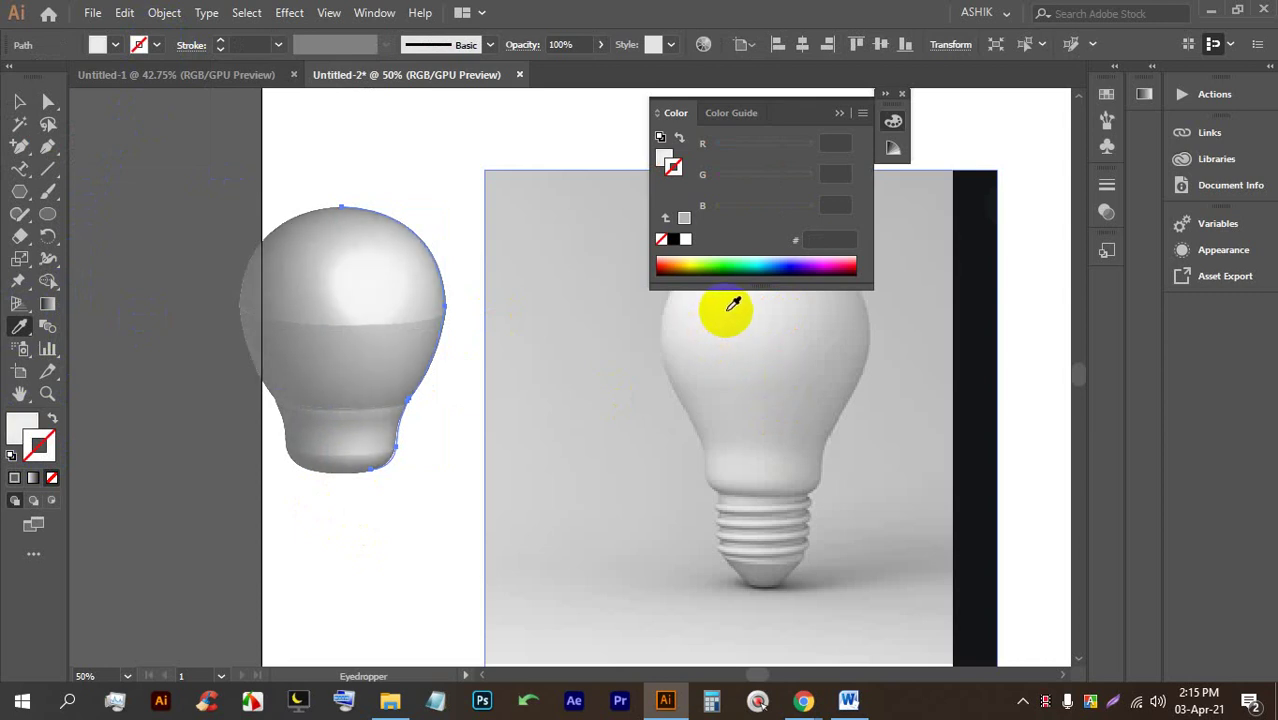
# Reselect the 3D bulb and switch to Direct Selection to pick an outline anchor.
pyautogui.click(19, 101)
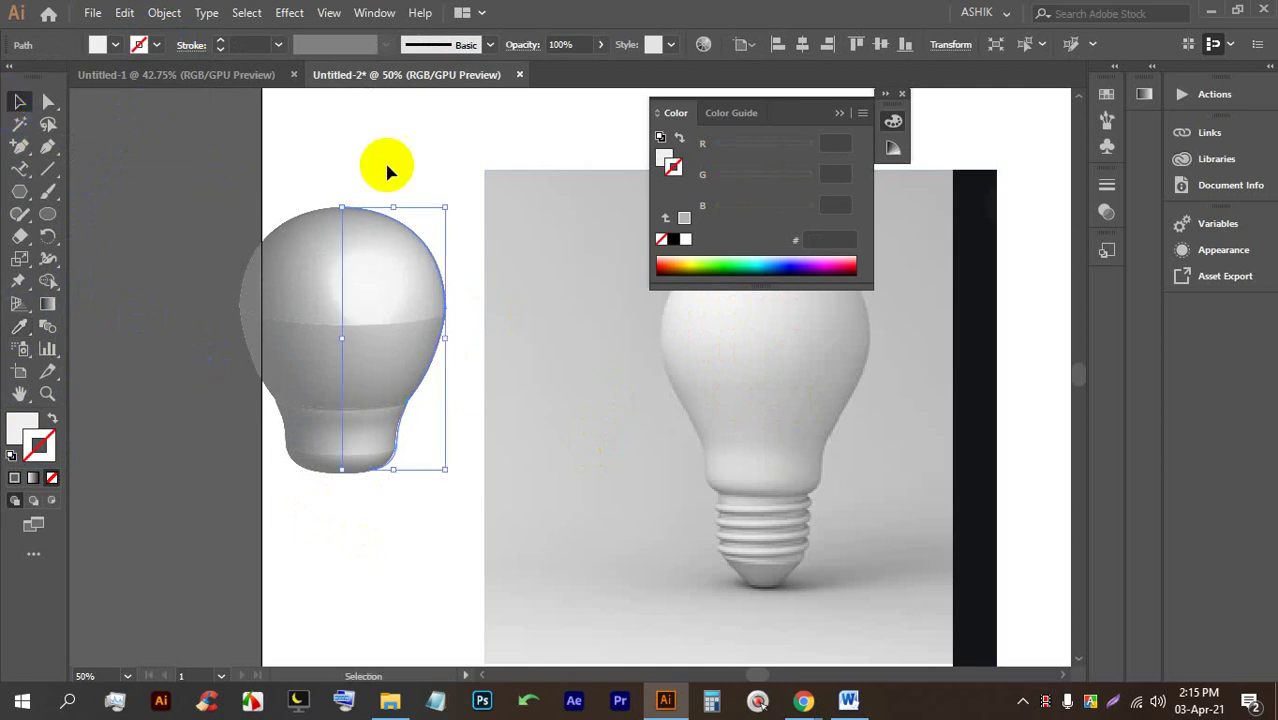
pyautogui.click(456, 336)
pyautogui.scroll(2, 330, 322)
pyautogui.scroll(1, 330, 322)
pyautogui.scroll(-3, 399, 305)
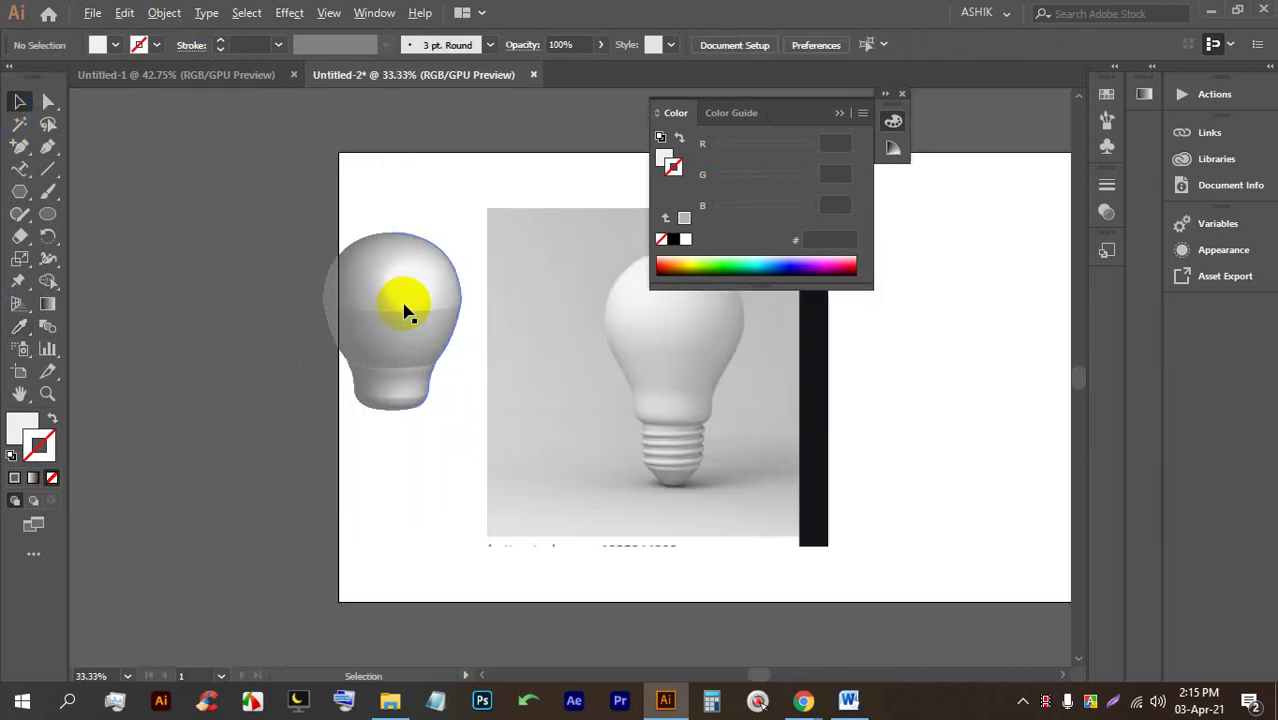
pyautogui.click(427, 322)
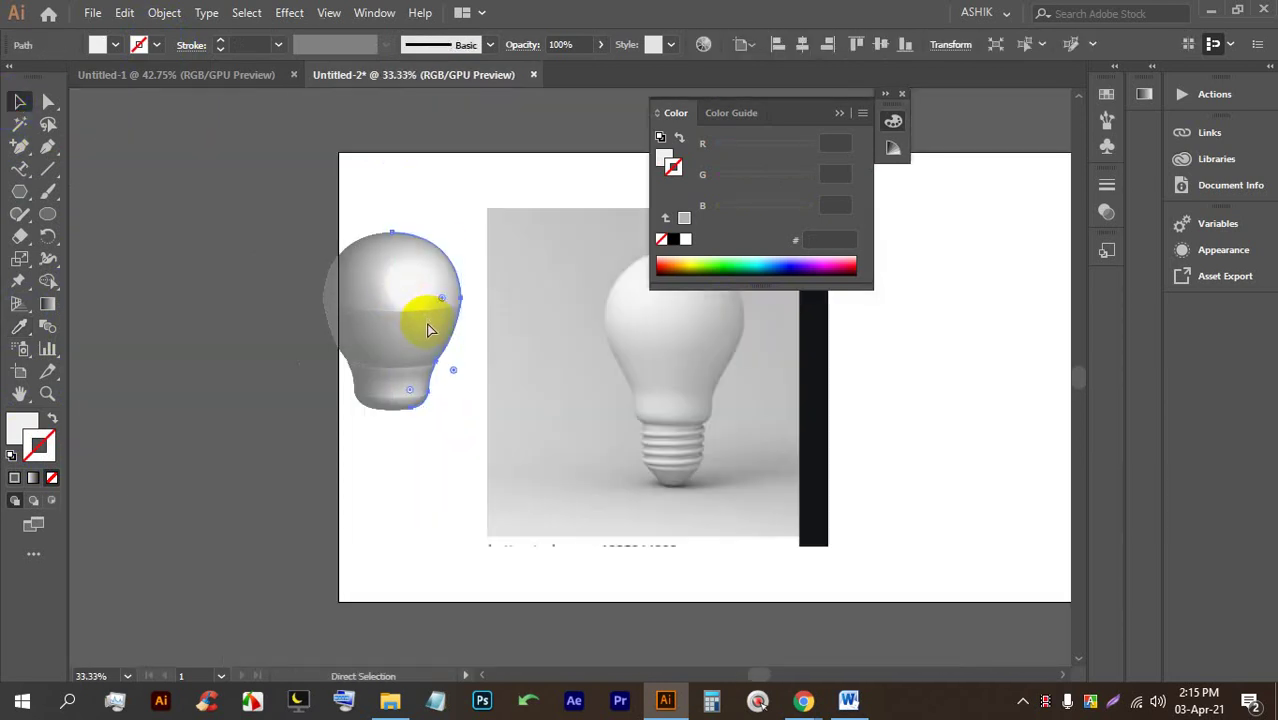
pyautogui.press('a')
pyautogui.click(442, 390)
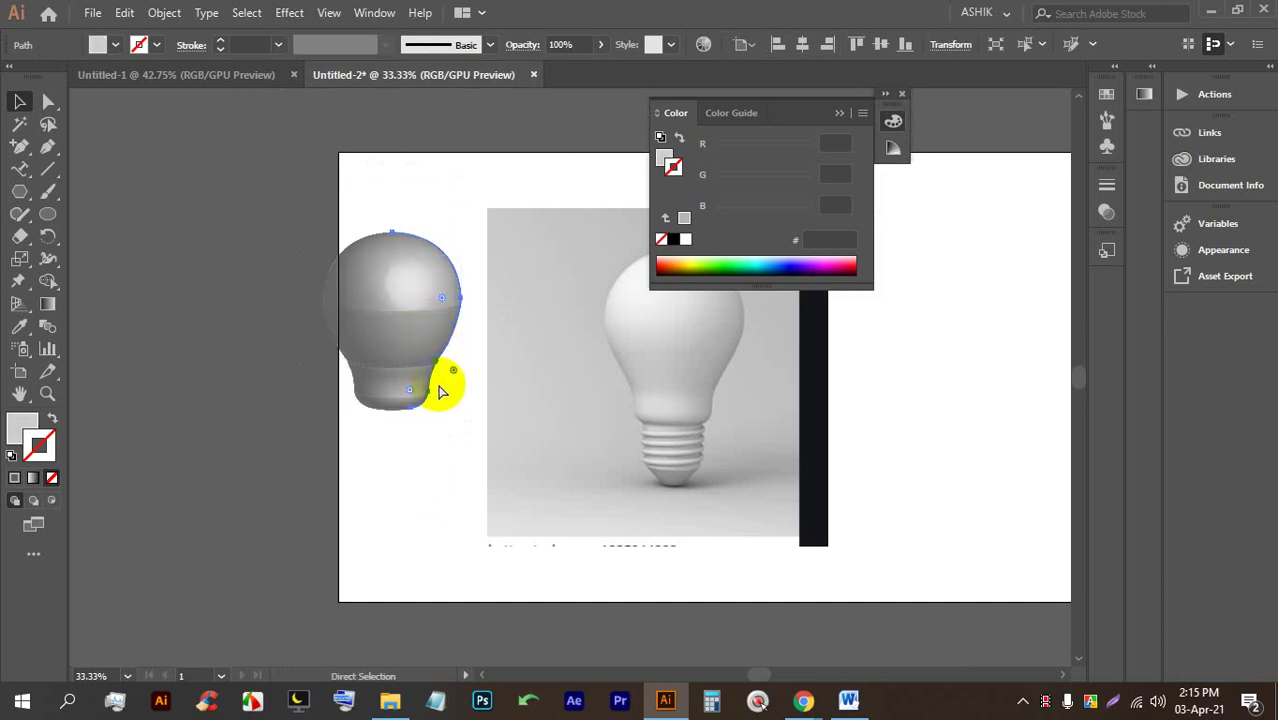
# Test grey fills on the half-bulb path sampled from the photo with the Eyedropper.
pyautogui.hotkey('shift', 'x')
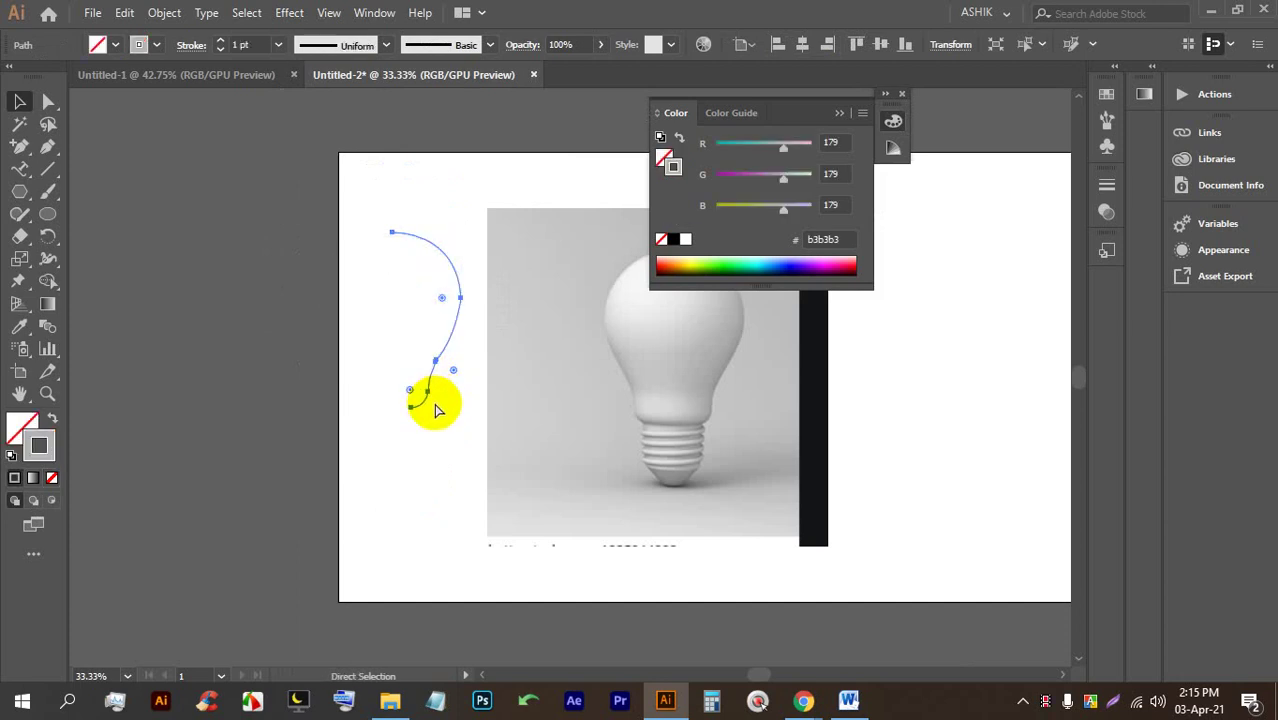
pyautogui.press('v')
pyautogui.scroll(1, 454, 348)
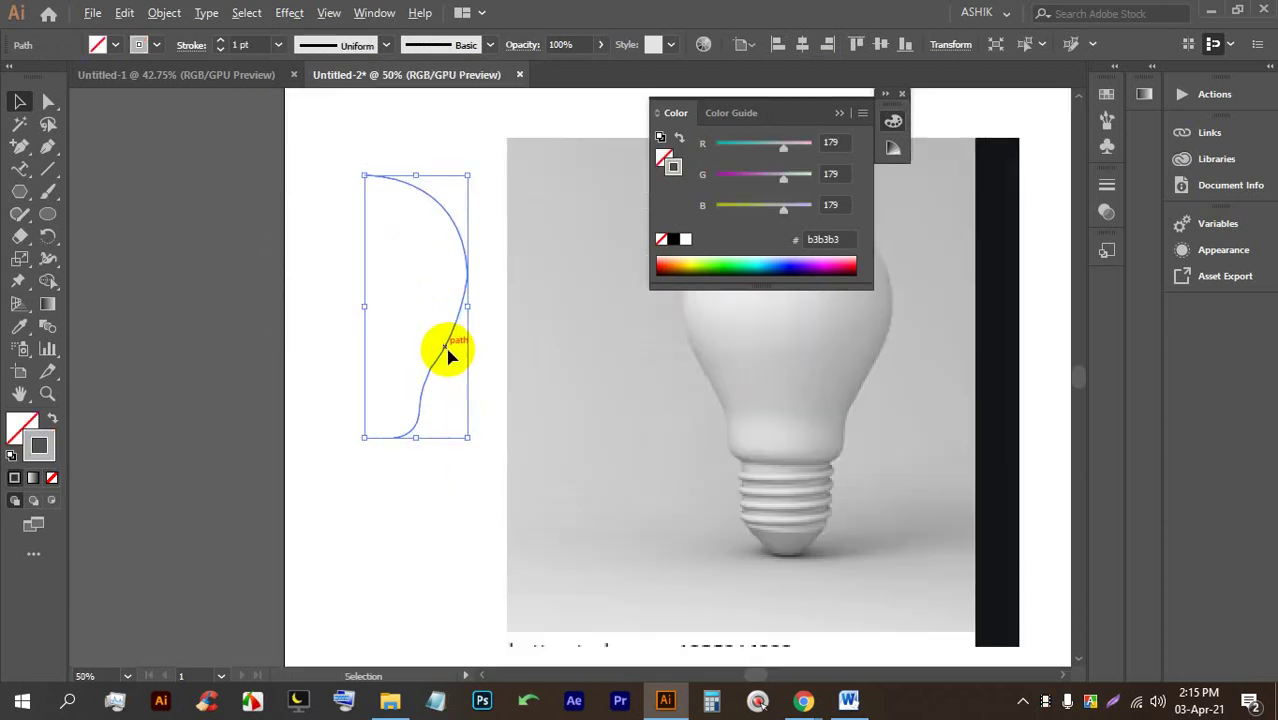
pyautogui.click(19, 325)
pyautogui.click(766, 313)
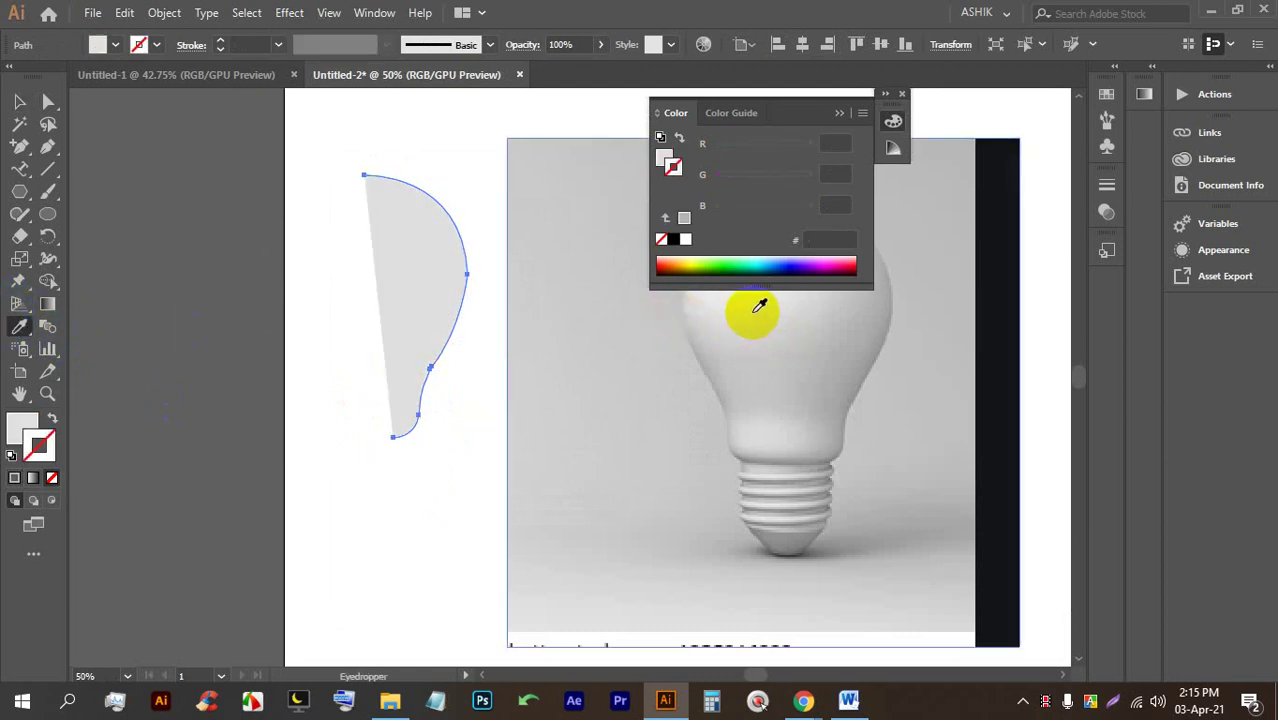
pyautogui.hotkey('shift', 'x')
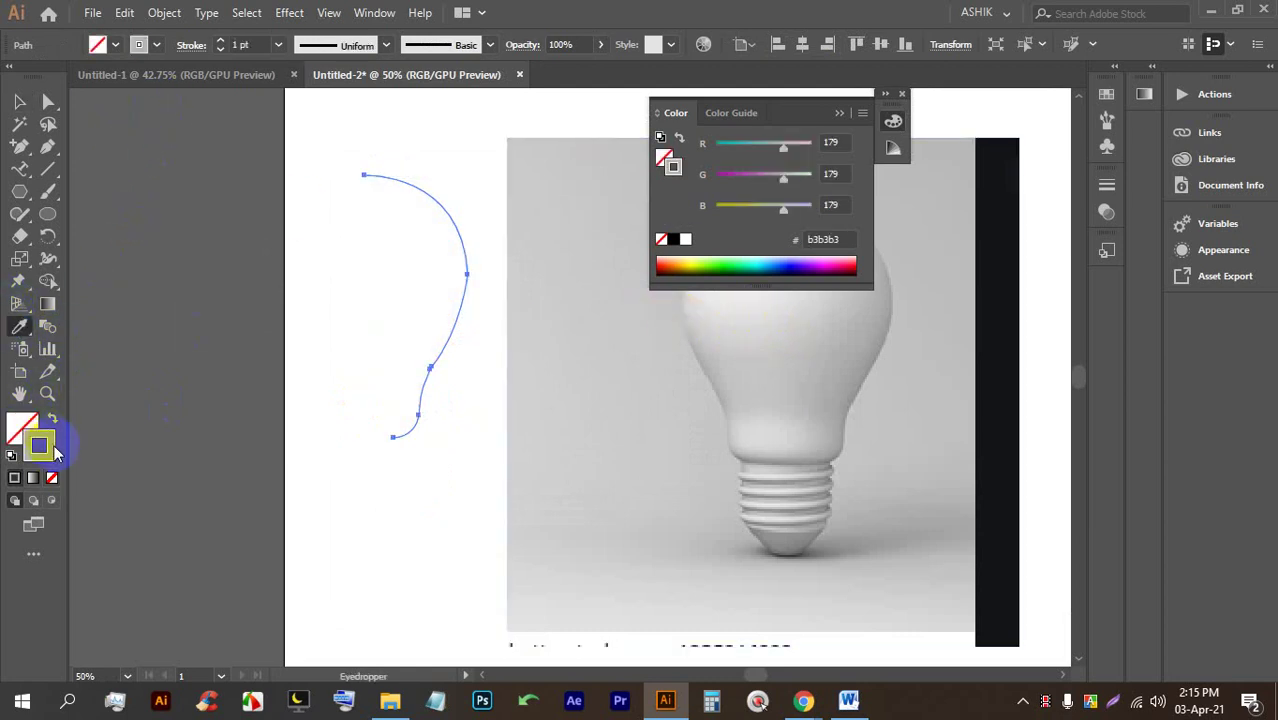
pyautogui.click(18, 336)
pyautogui.click(688, 305)
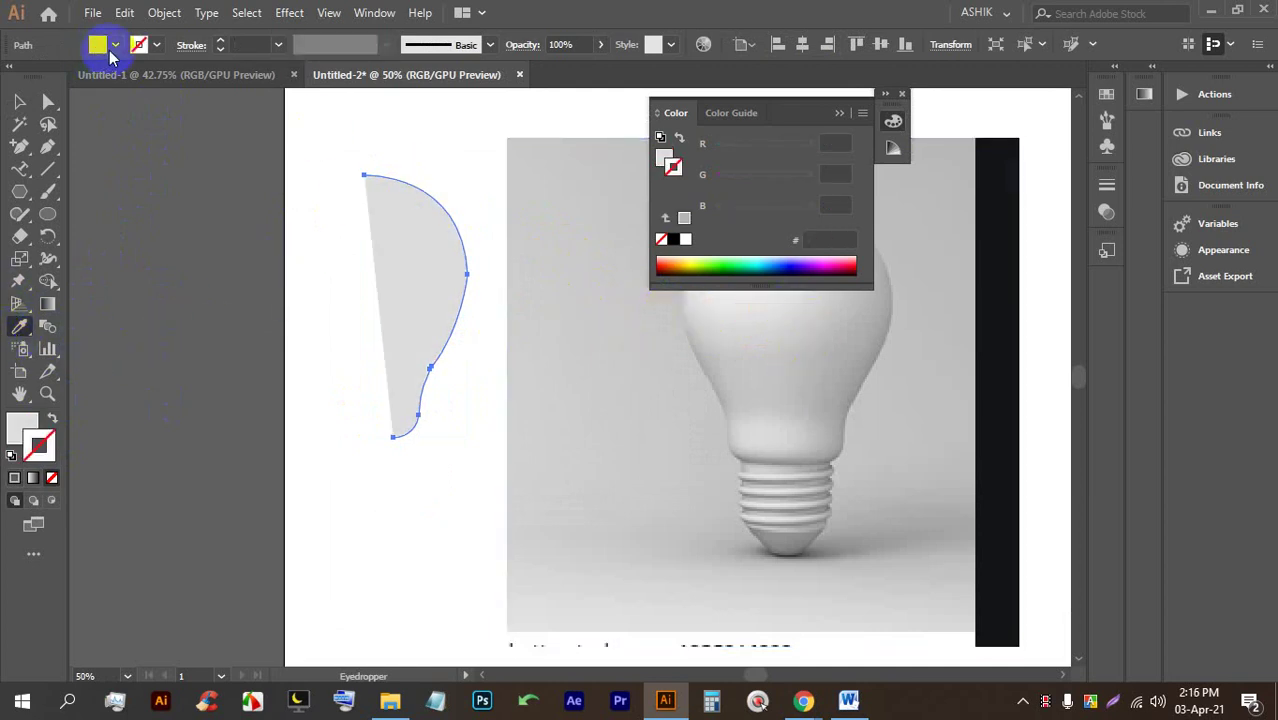
# Set the path's fill to None and its stroke to white.
pyautogui.click(112, 47)
pyautogui.click(13, 79)
pyautogui.click(145, 49)
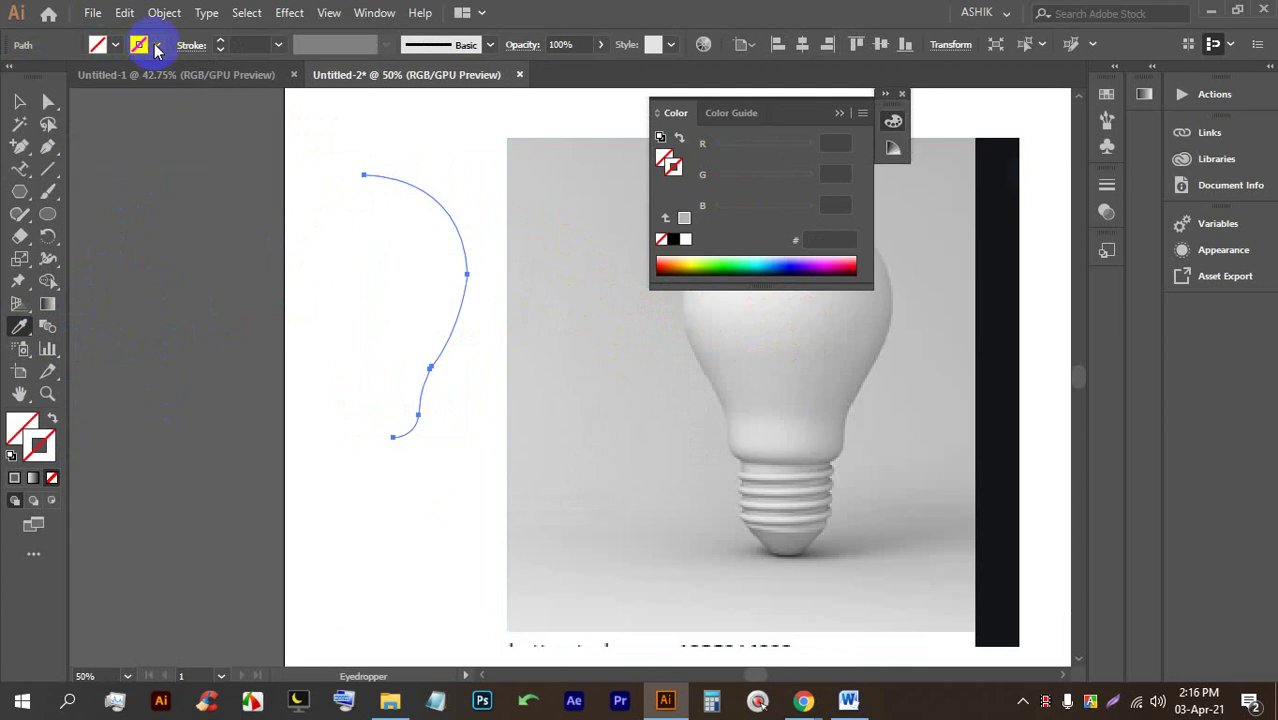
pyautogui.doubleClick(48, 446)
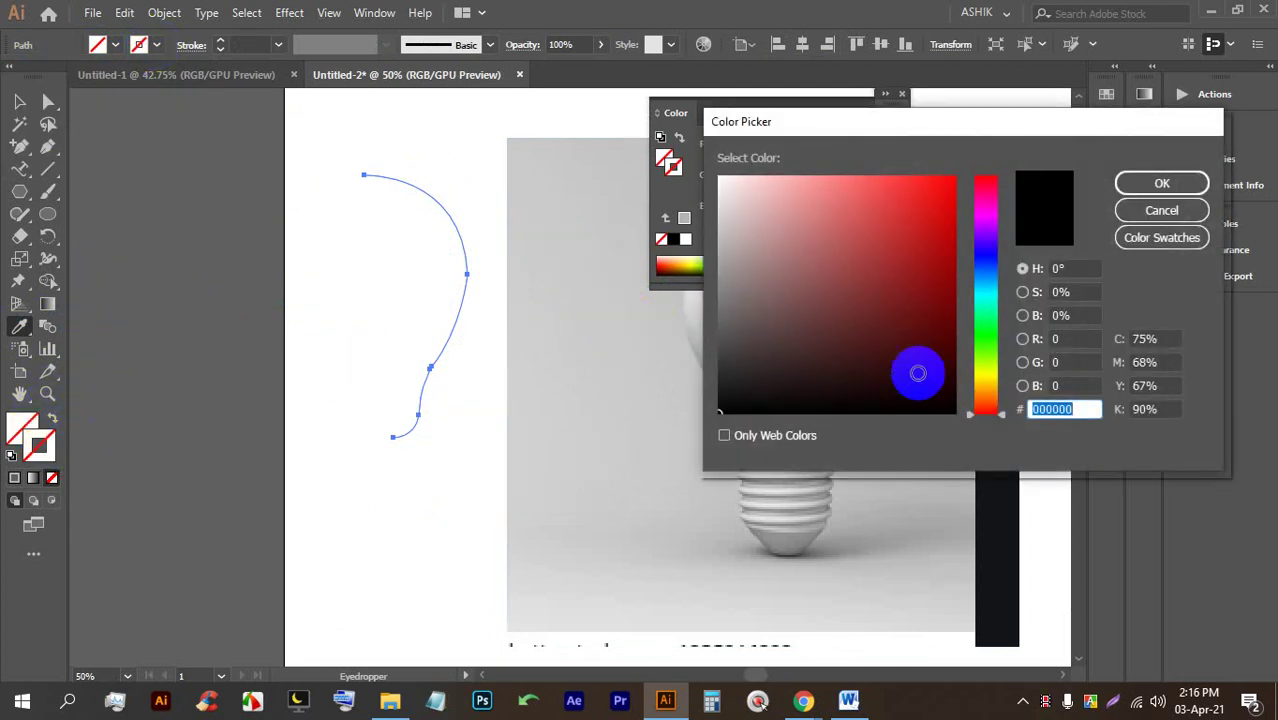
pyautogui.click(1150, 188)
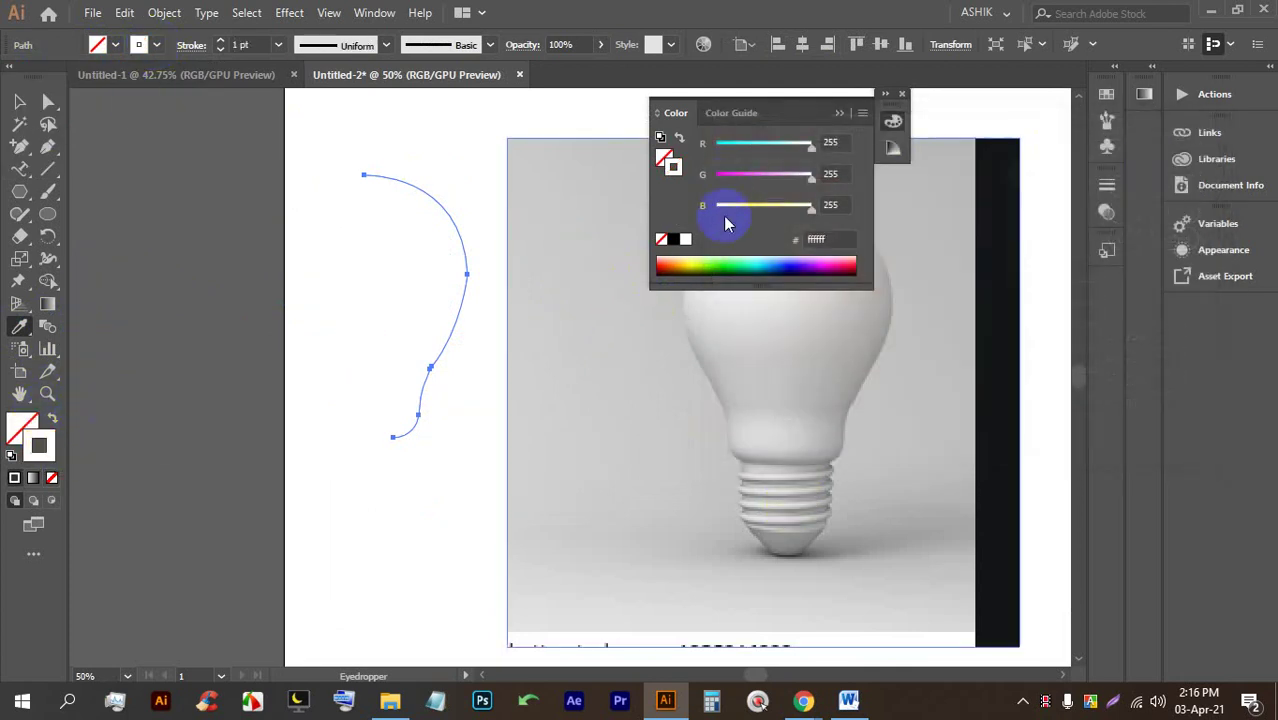
pyautogui.click(752, 310)
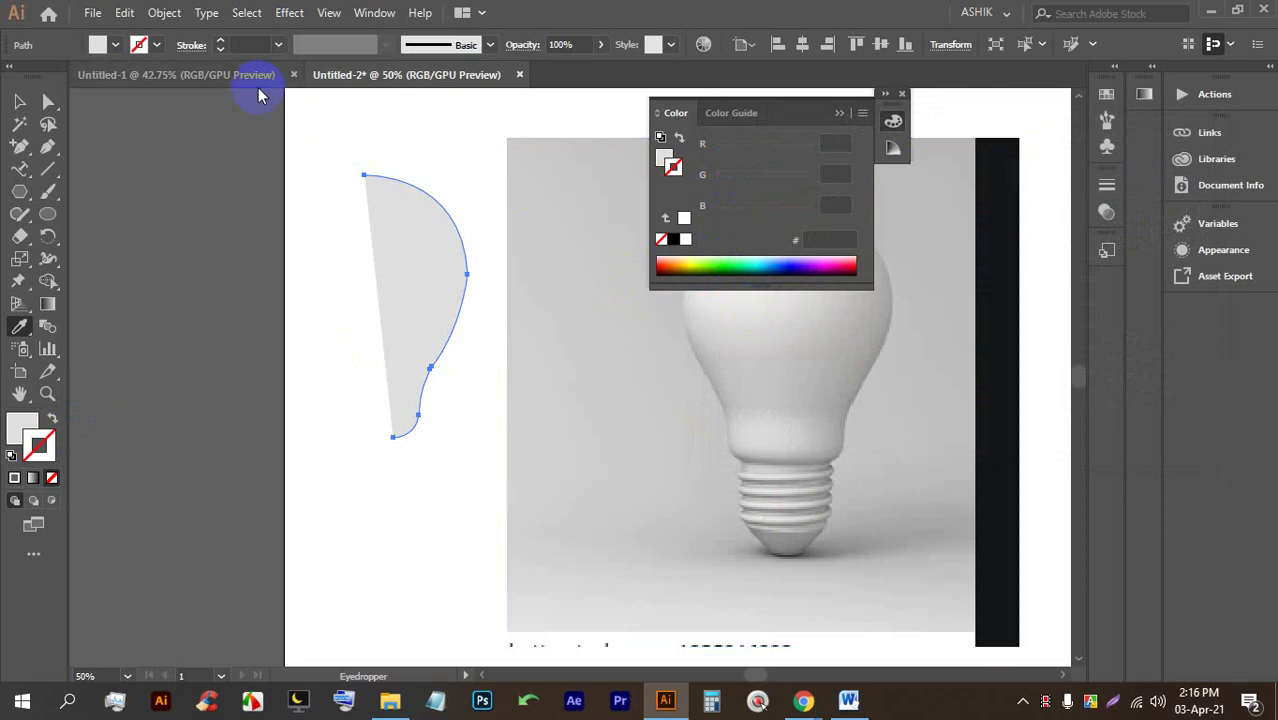
pyautogui.hotkey('shift', 'x')
pyautogui.click(134, 44)
pyautogui.click(157, 46)
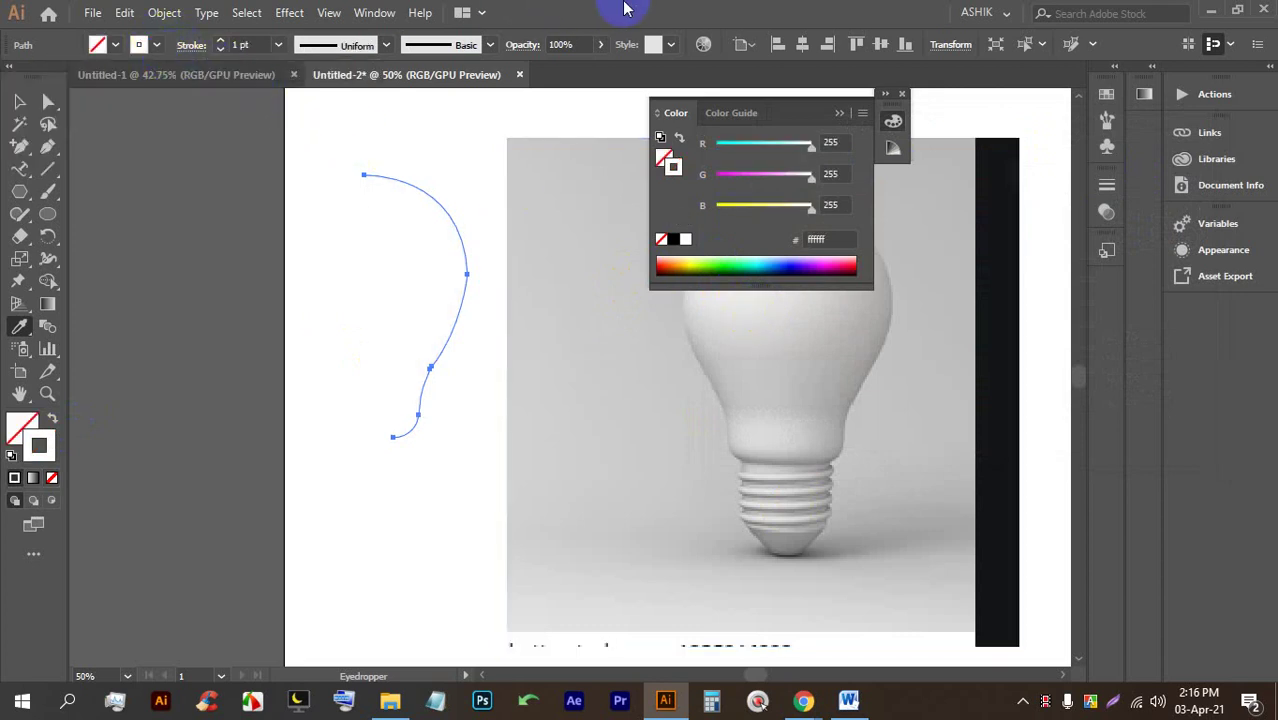
# Move the half-bulb path left against the artboard's left edge.
pyautogui.click(22, 105)
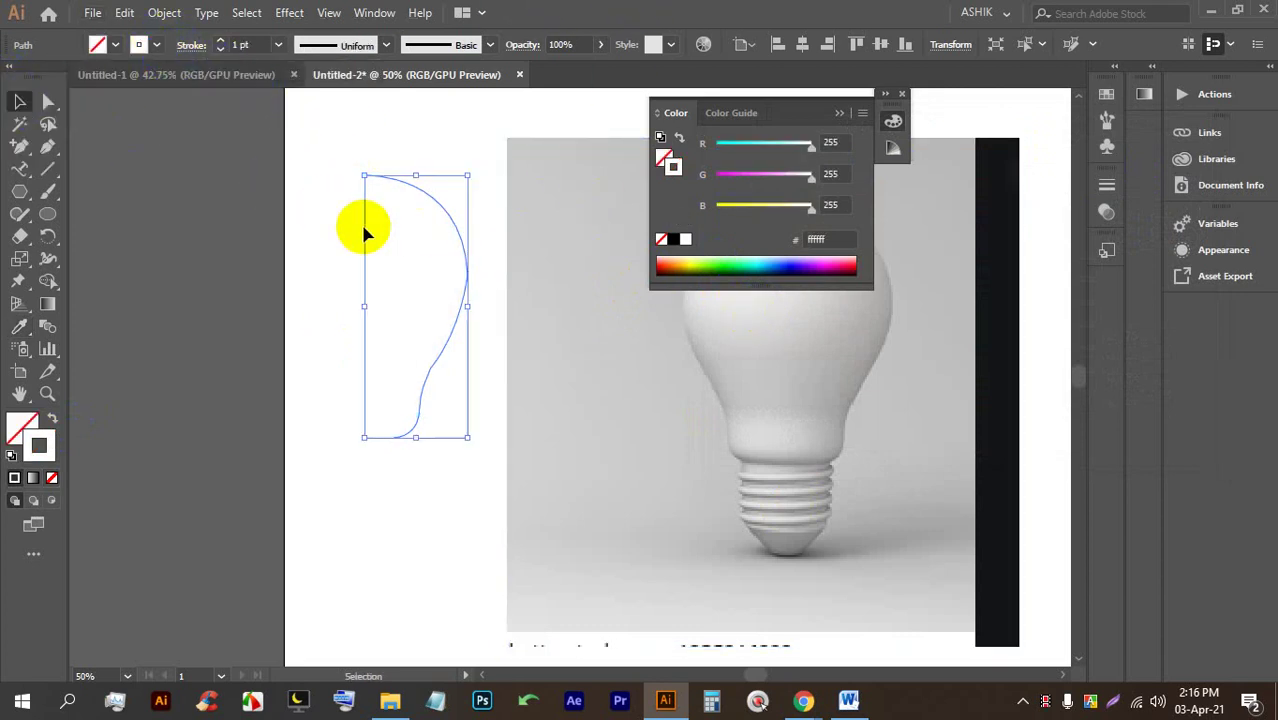
pyautogui.click(398, 205)
pyautogui.scroll(2, 402, 203)
pyautogui.scroll(-2, 456, 197)
pyautogui.moveTo(463, 213); pyautogui.dragTo(271, 214)
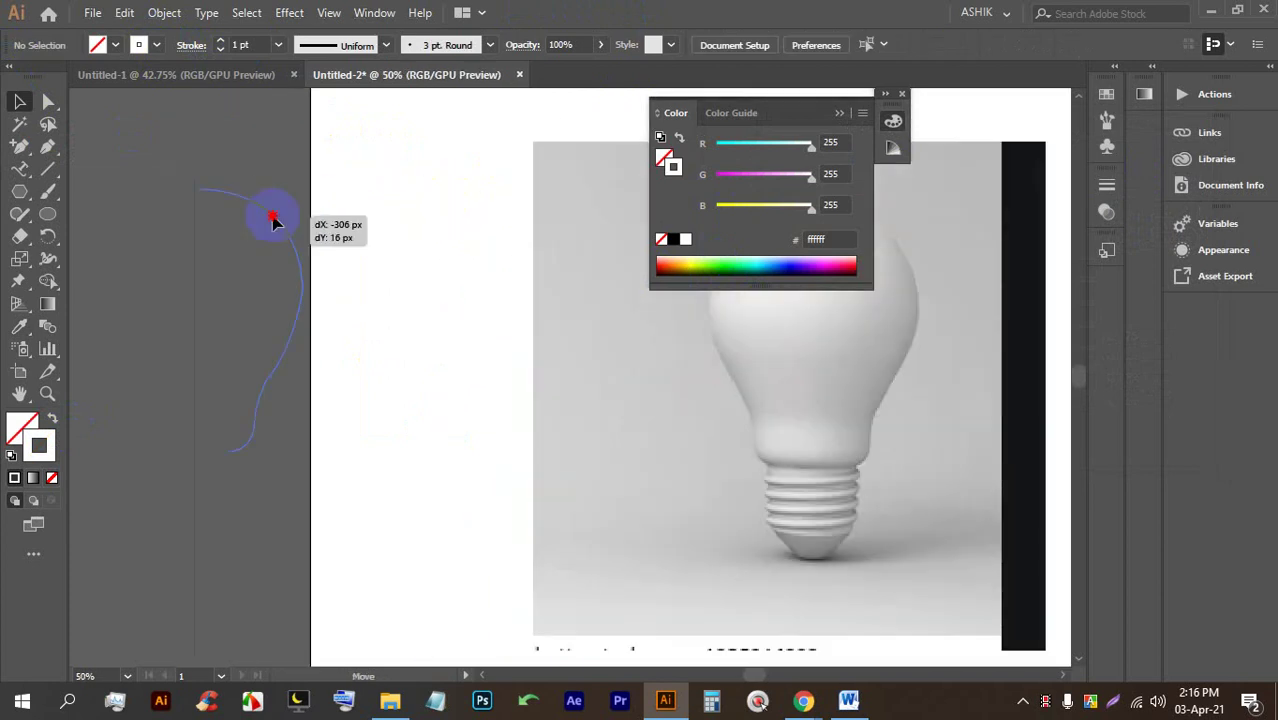
pyautogui.hscroll(-3, 533, 228)
pyautogui.click(442, 271)
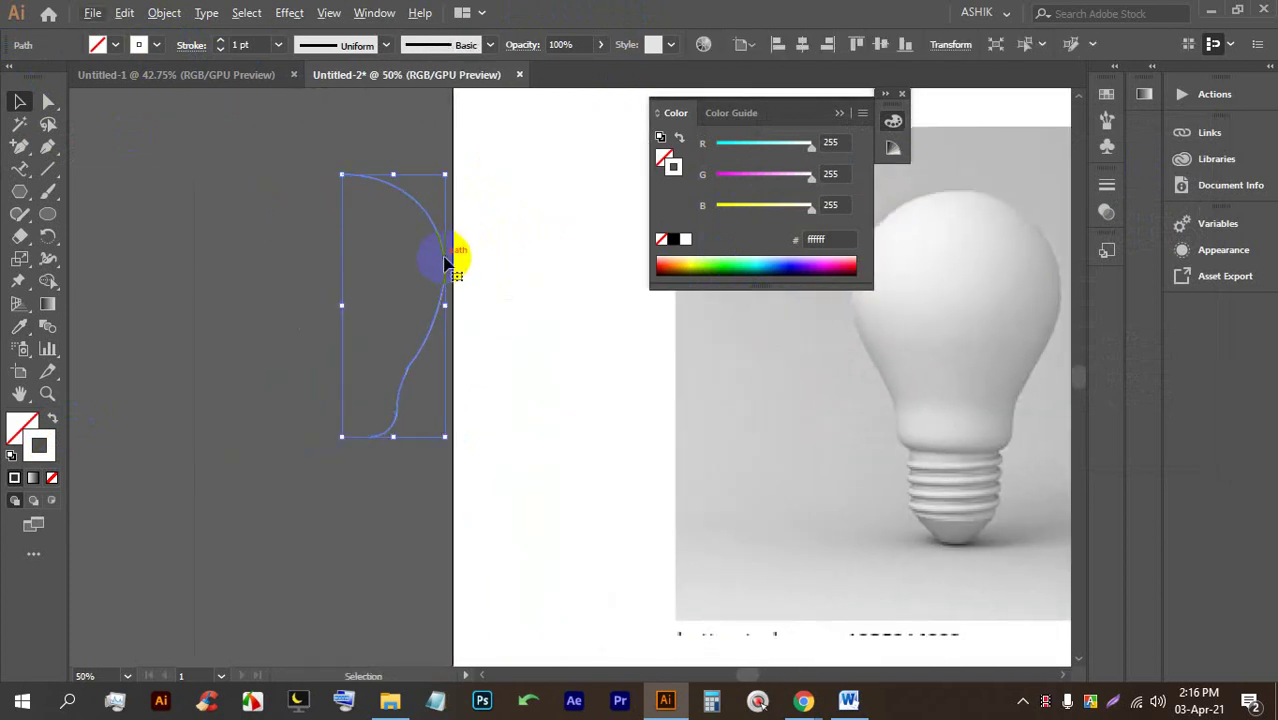
# Apply Effect > 3D > Revolve to the half-bulb path with Preview on, and move the dialog aside.
pyautogui.scroll(-1, 405, 251)
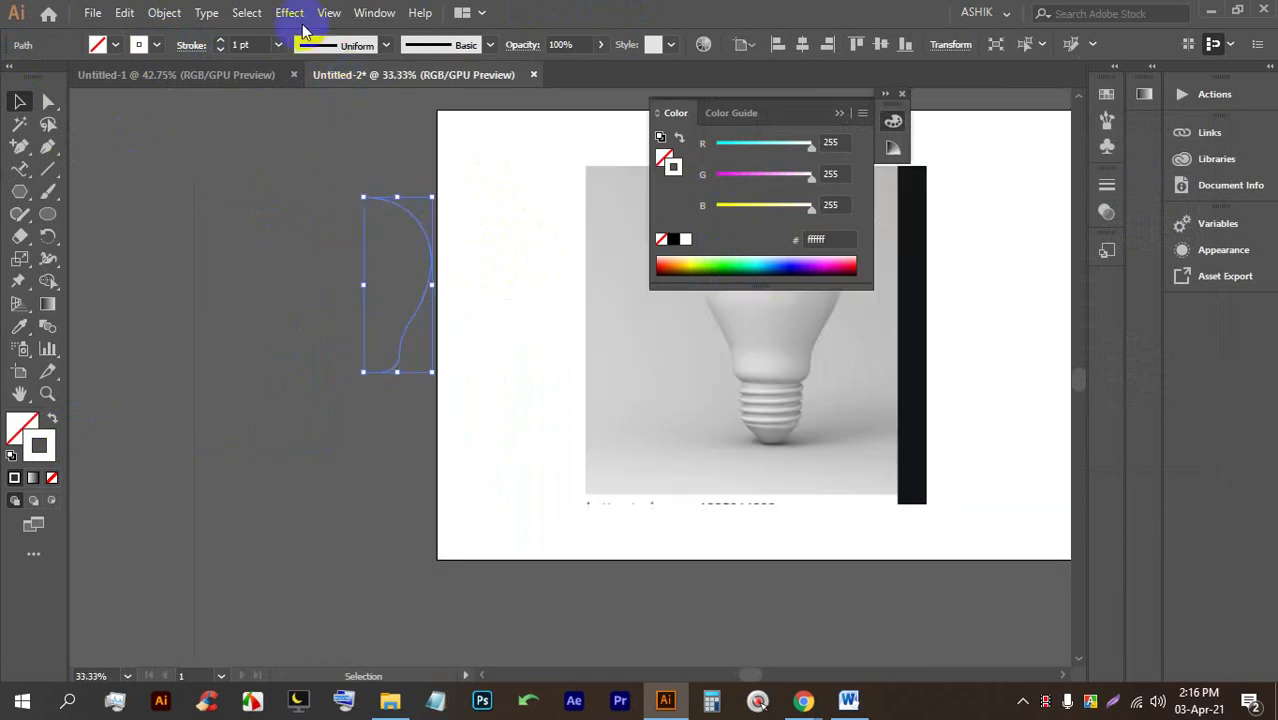
pyautogui.click(289, 12)
pyautogui.moveTo(311, 120)
pyautogui.click(540, 144)
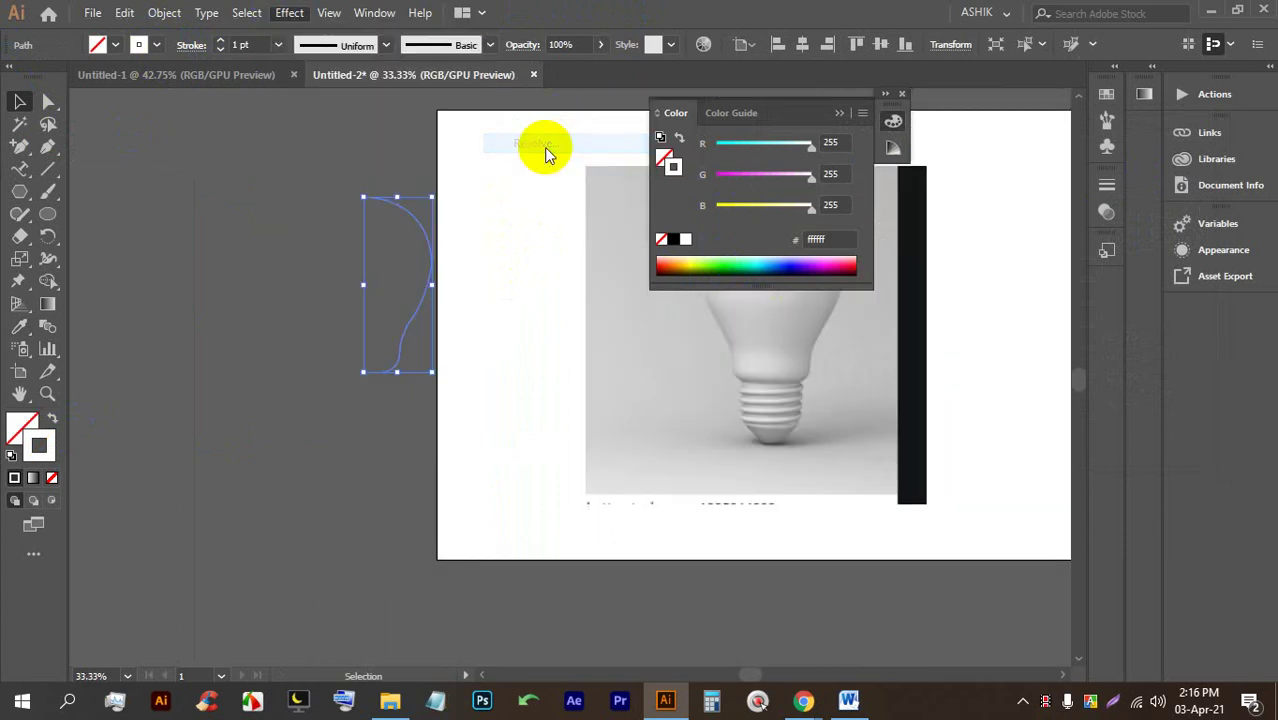
pyautogui.click(736, 624)
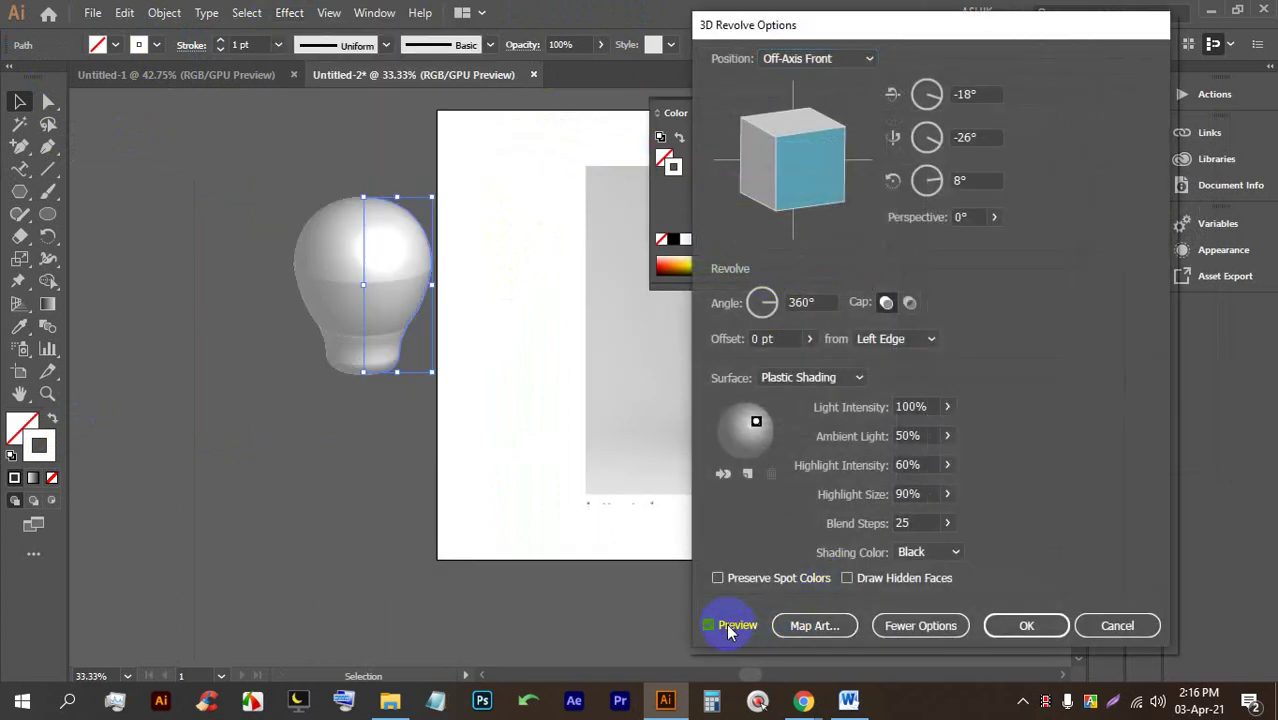
pyautogui.moveTo(893, 25); pyautogui.dragTo(1094, 43)
pyautogui.moveTo(1007, 48); pyautogui.dragTo(986, 27)
# Rotate the bulb to -7°, -13°, 2°, shift the light left, and set 99 blend steps.
pyautogui.moveTo(1015, 157)
pyautogui.mouseDown()
pyautogui.moveTo(976, 162)
pyautogui.moveTo(975, 148)
pyautogui.moveTo(970, 165)
pyautogui.moveTo(948, 138)
pyautogui.moveTo(964, 137)
pyautogui.mouseUp()
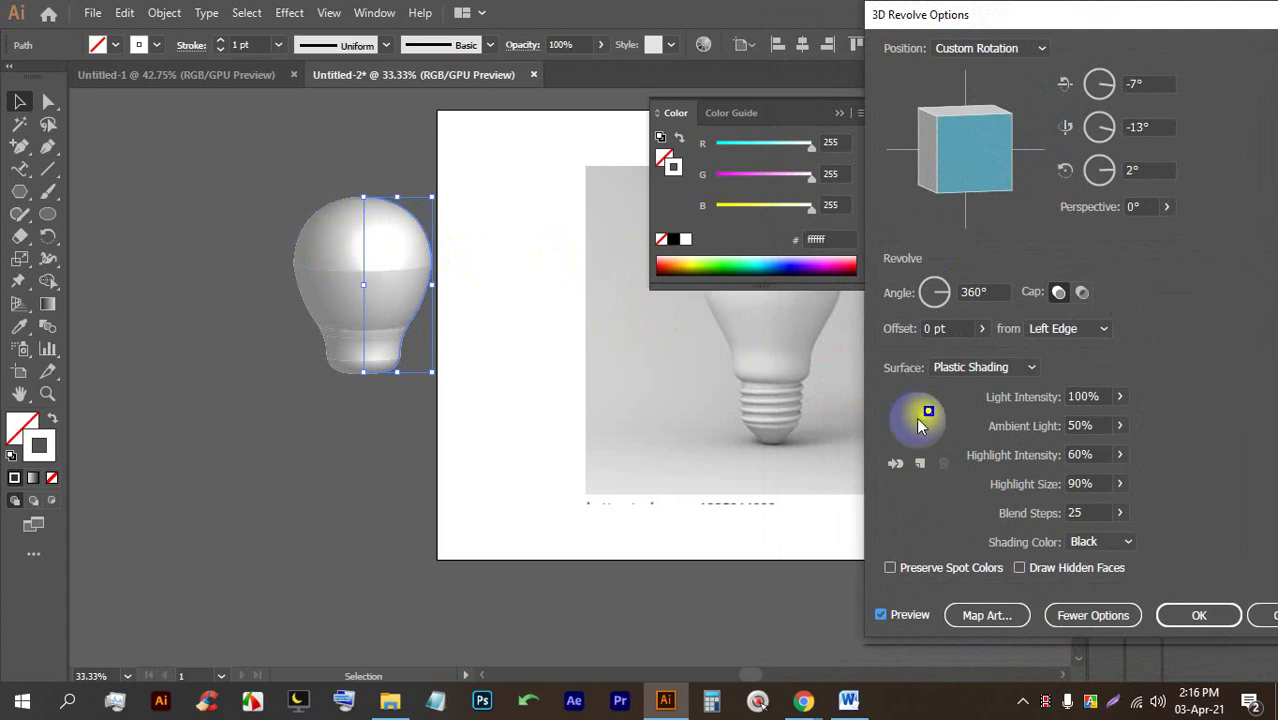
pyautogui.moveTo(929, 414); pyautogui.dragTo(913, 415)
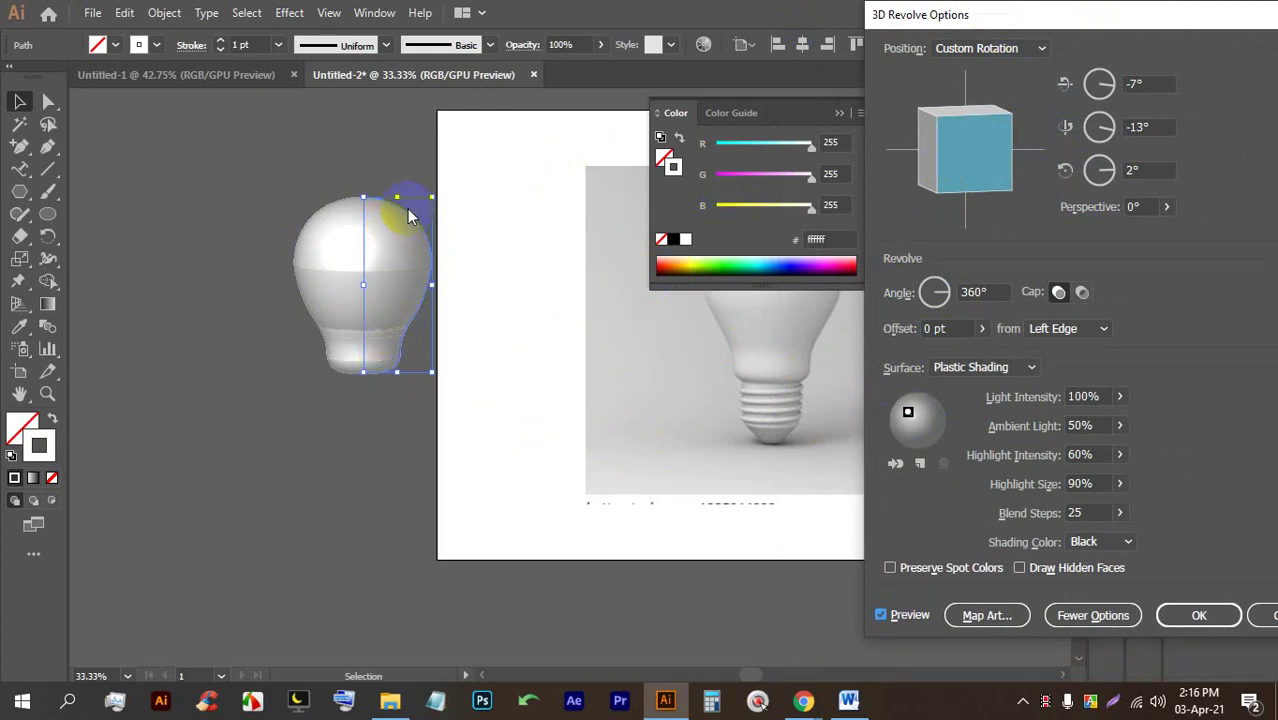
pyautogui.click(1078, 512)
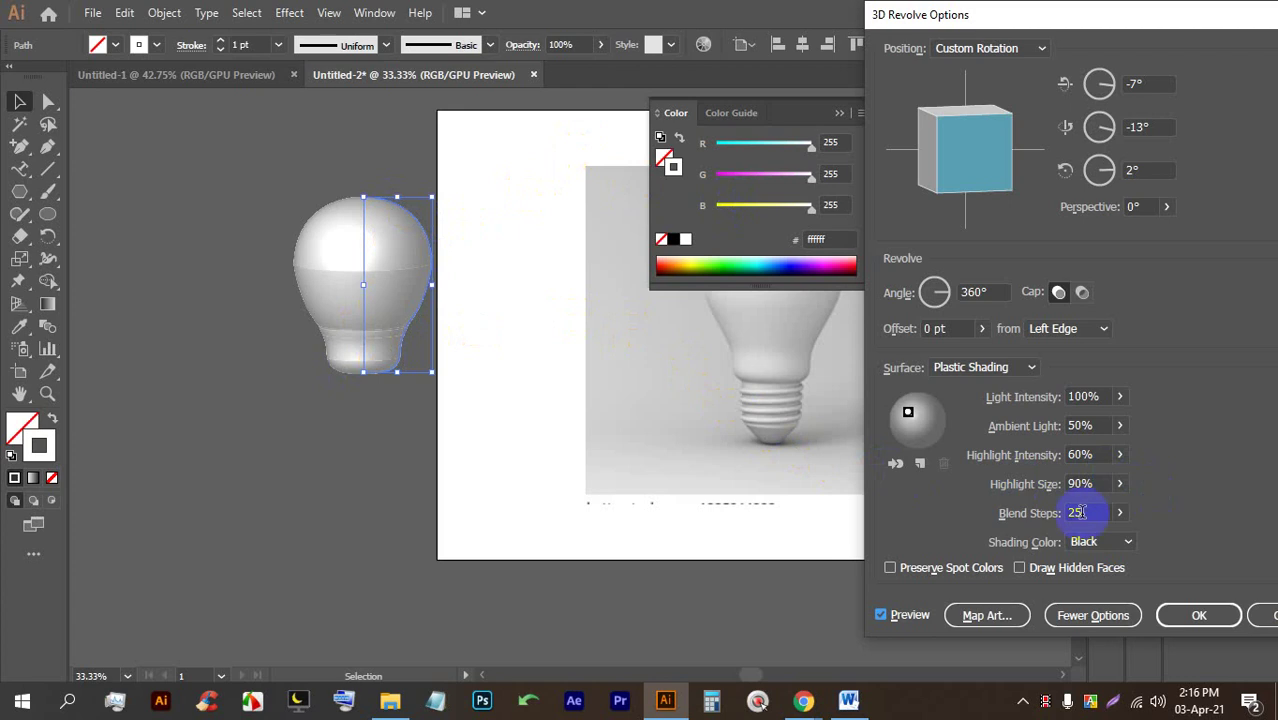
pyautogui.click(1120, 513)
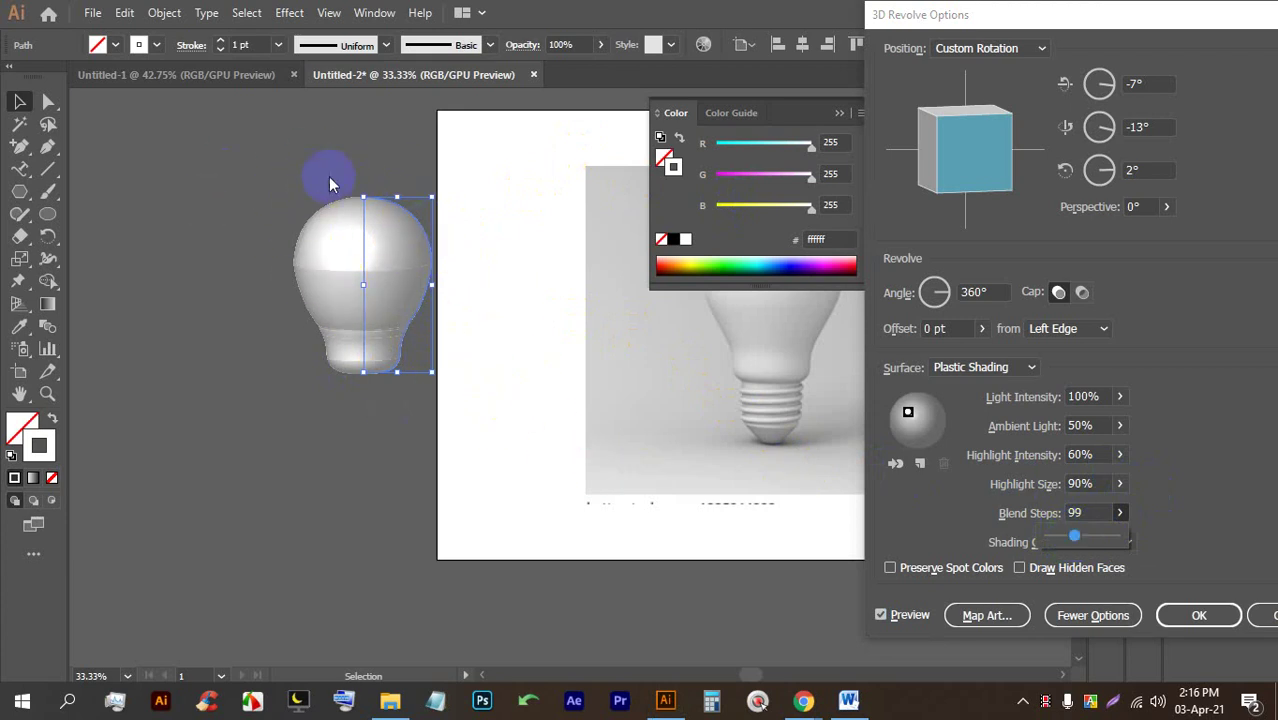
pyautogui.click(1196, 618)
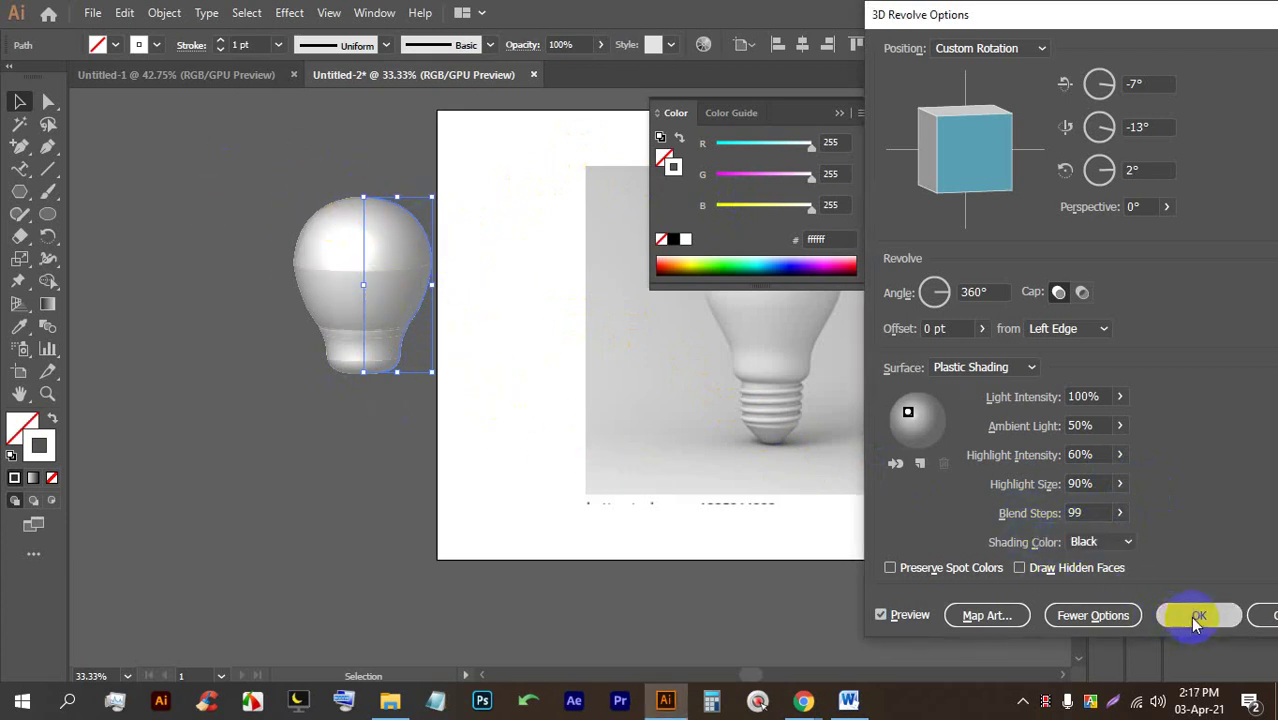
pyautogui.click(496, 262)
pyautogui.scroll(2, 411, 277)
# Try reshaping the bulb's edge corner with Direct Selection, then deselect the bulb.
pyautogui.scroll(6, 415, 262)
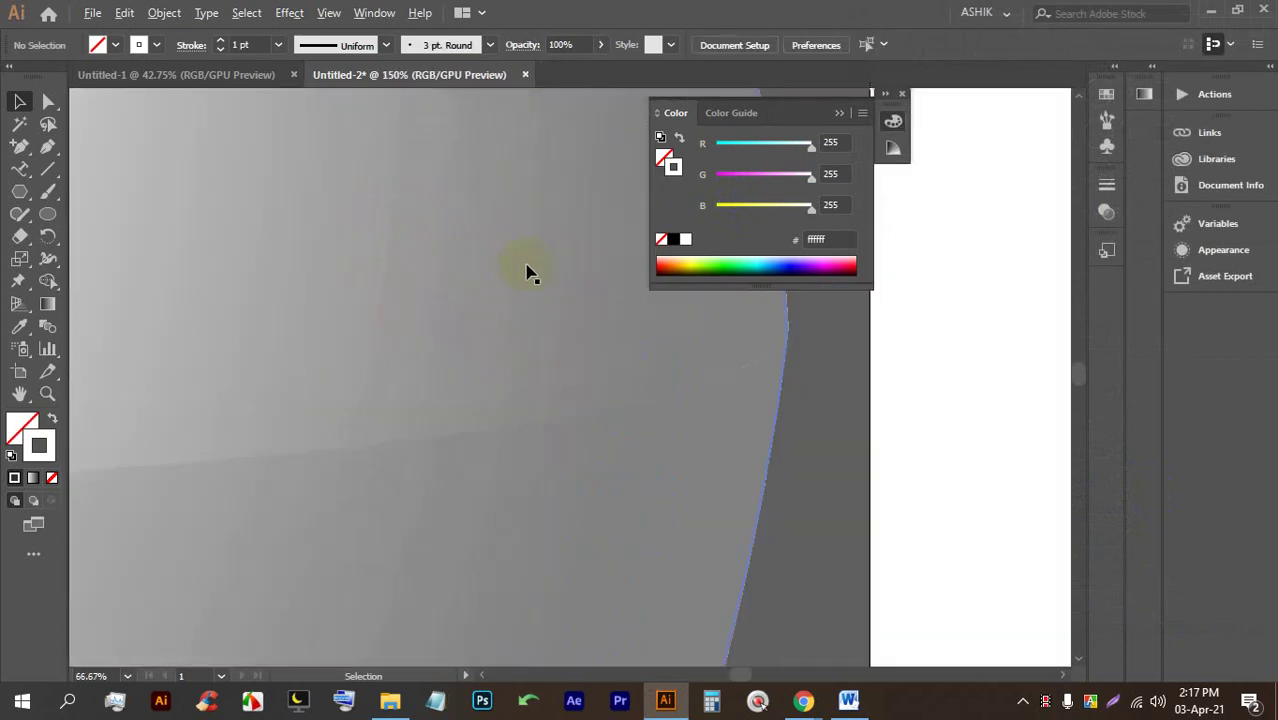
pyautogui.click(486, 344)
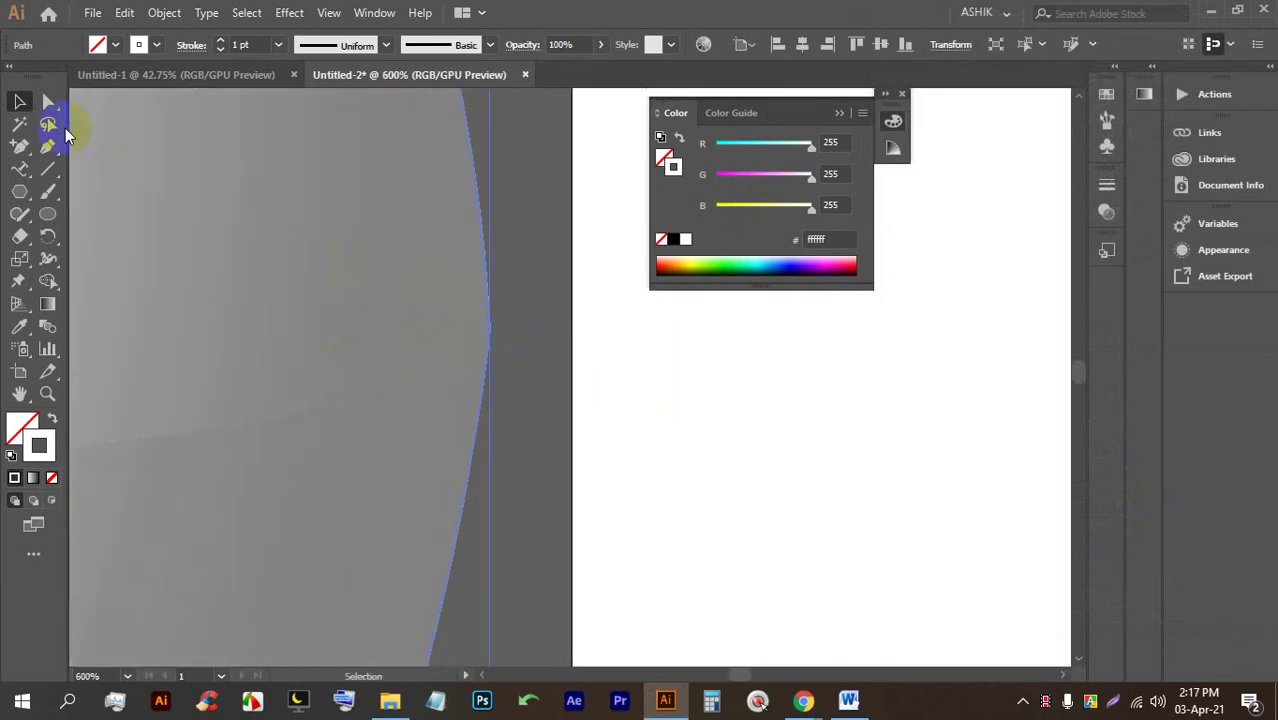
pyautogui.click(50, 104)
pyautogui.moveTo(472, 337); pyautogui.dragTo(340, 370)
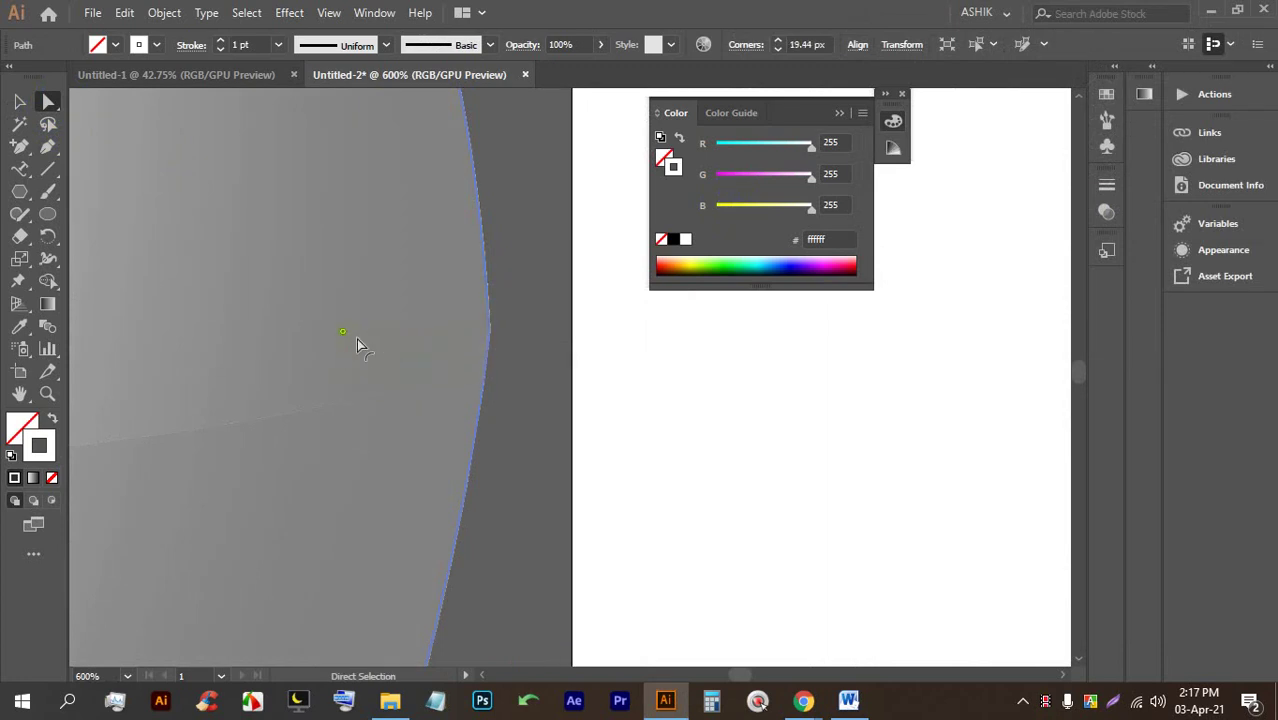
pyautogui.scroll(2, 341, 335)
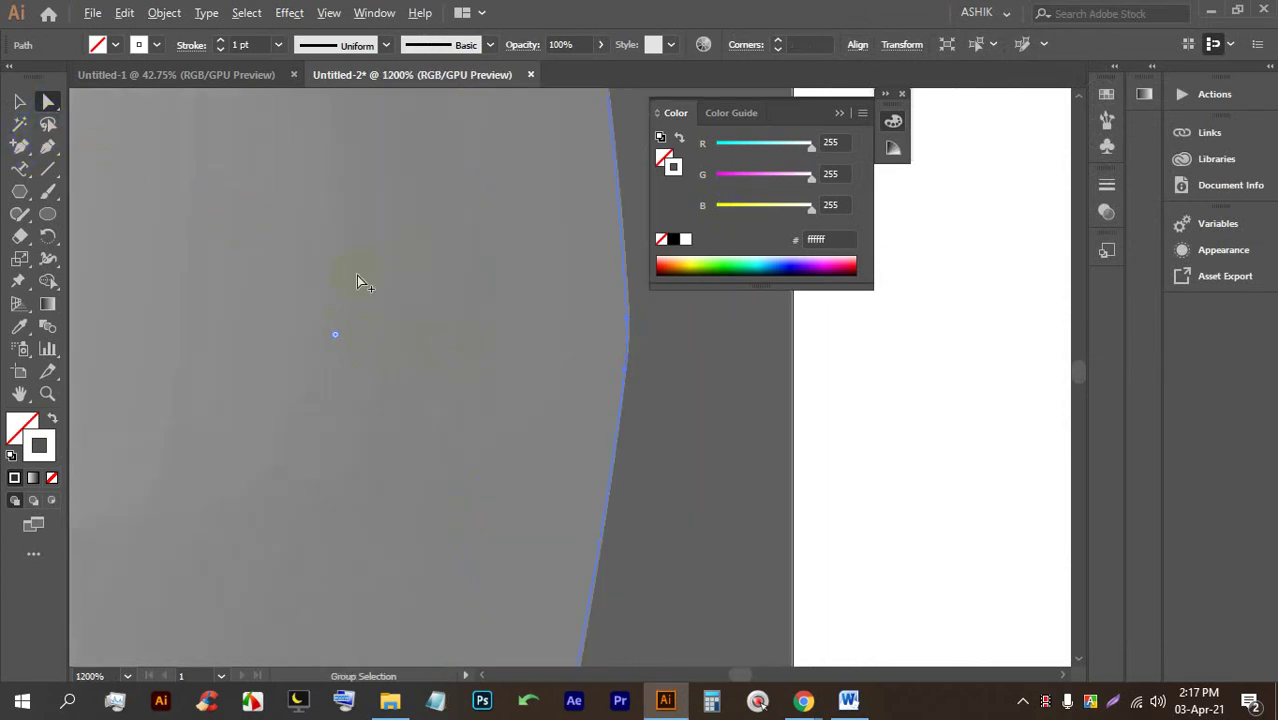
pyautogui.scroll(-3, 357, 278)
pyautogui.click(536, 318)
pyautogui.scroll(-4, 528, 314)
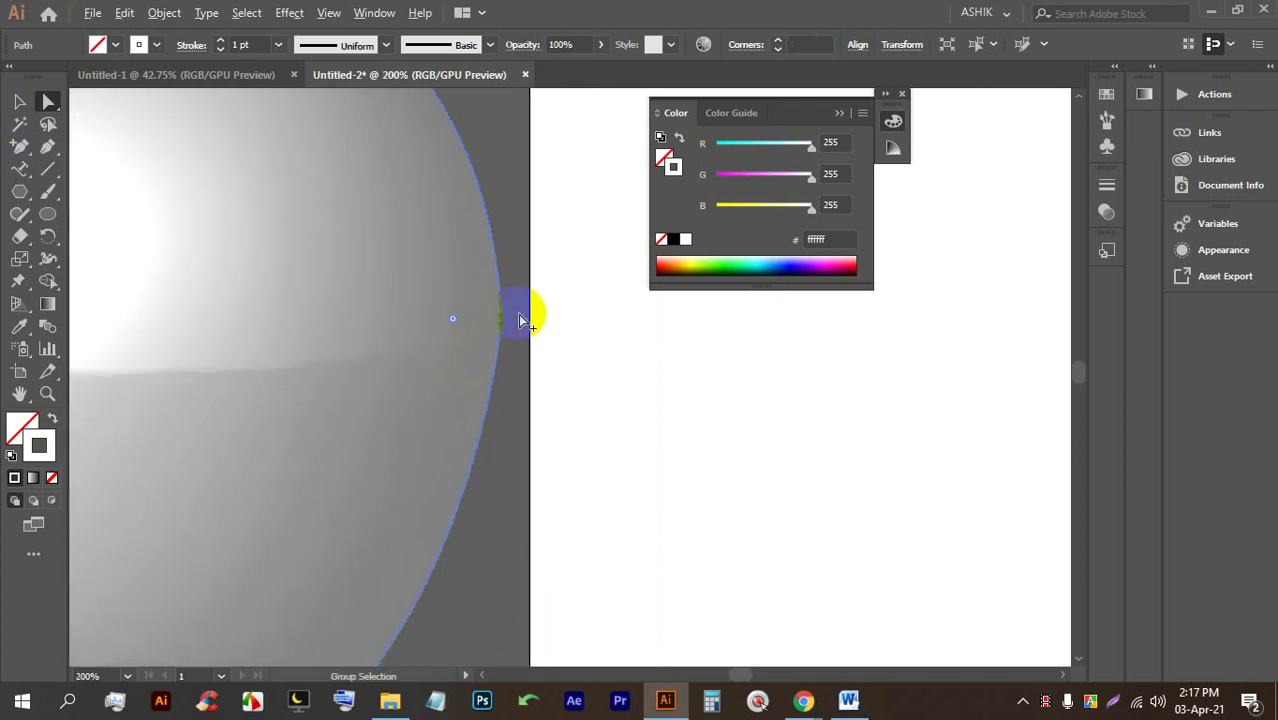
pyautogui.scroll(-2, 420, 313)
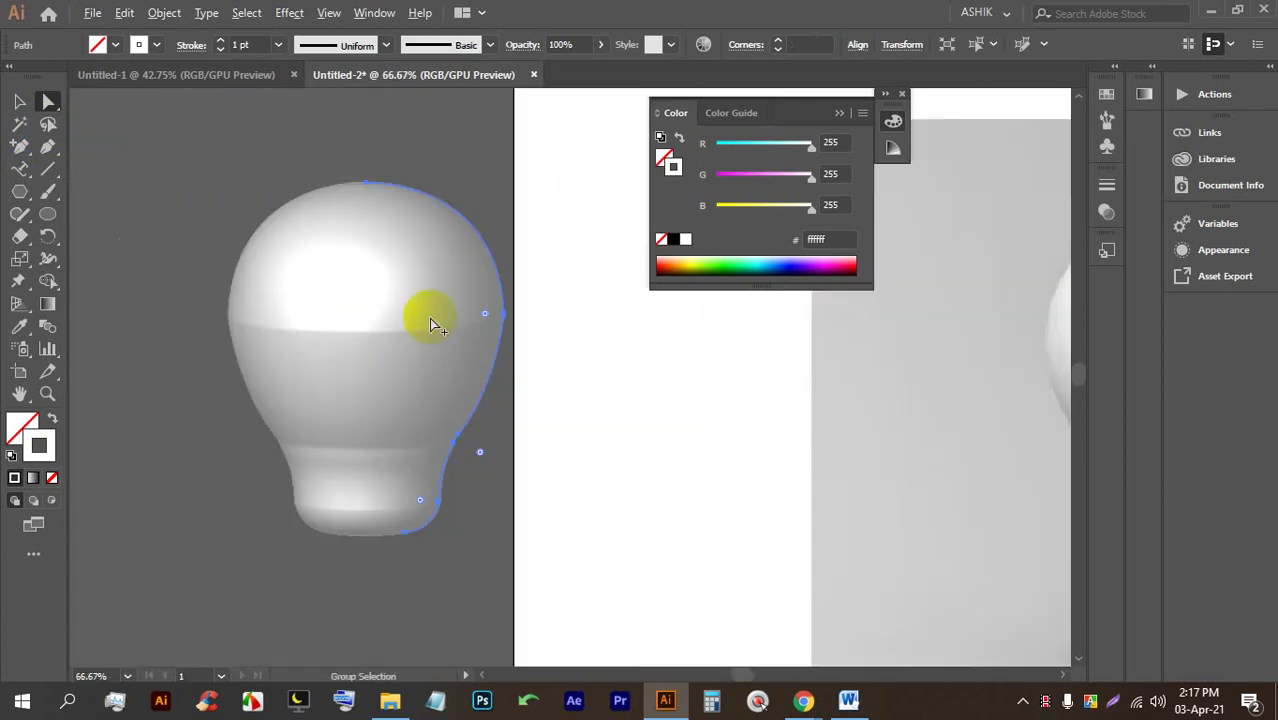
pyautogui.click(573, 432)
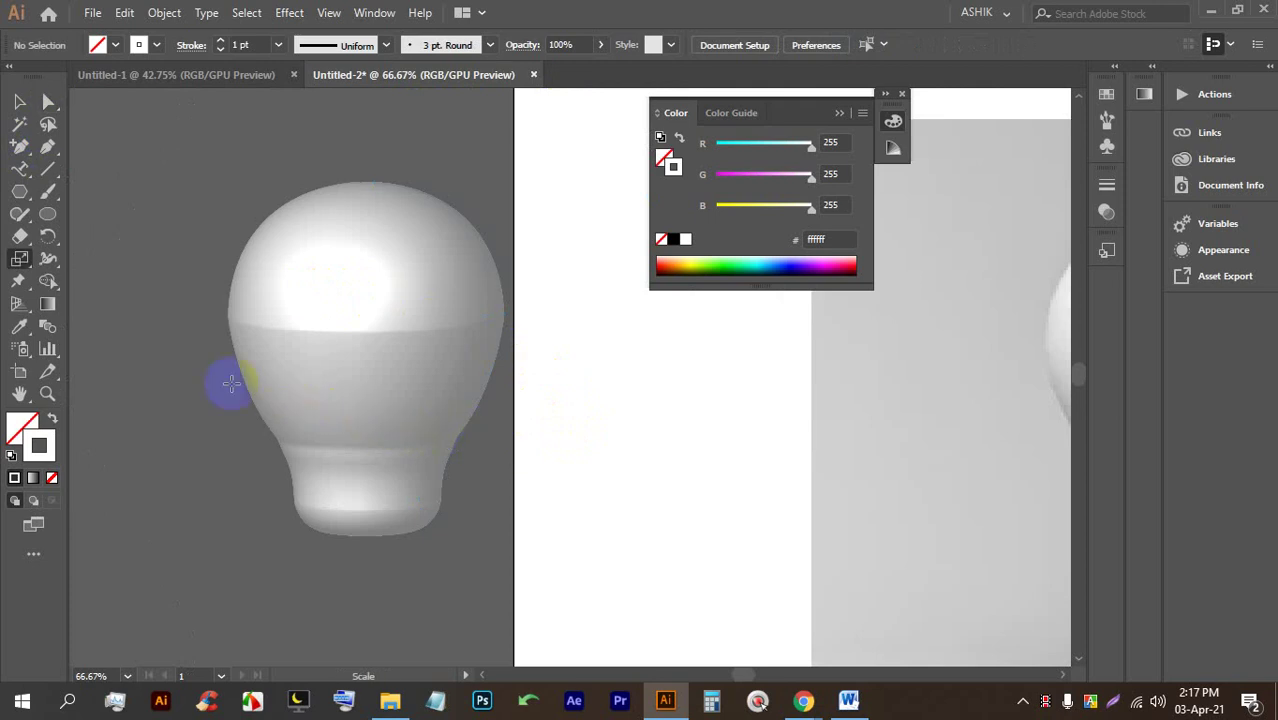
# Reselect the bulb's outline path and return to Direct Selection.
pyautogui.click(18, 260)
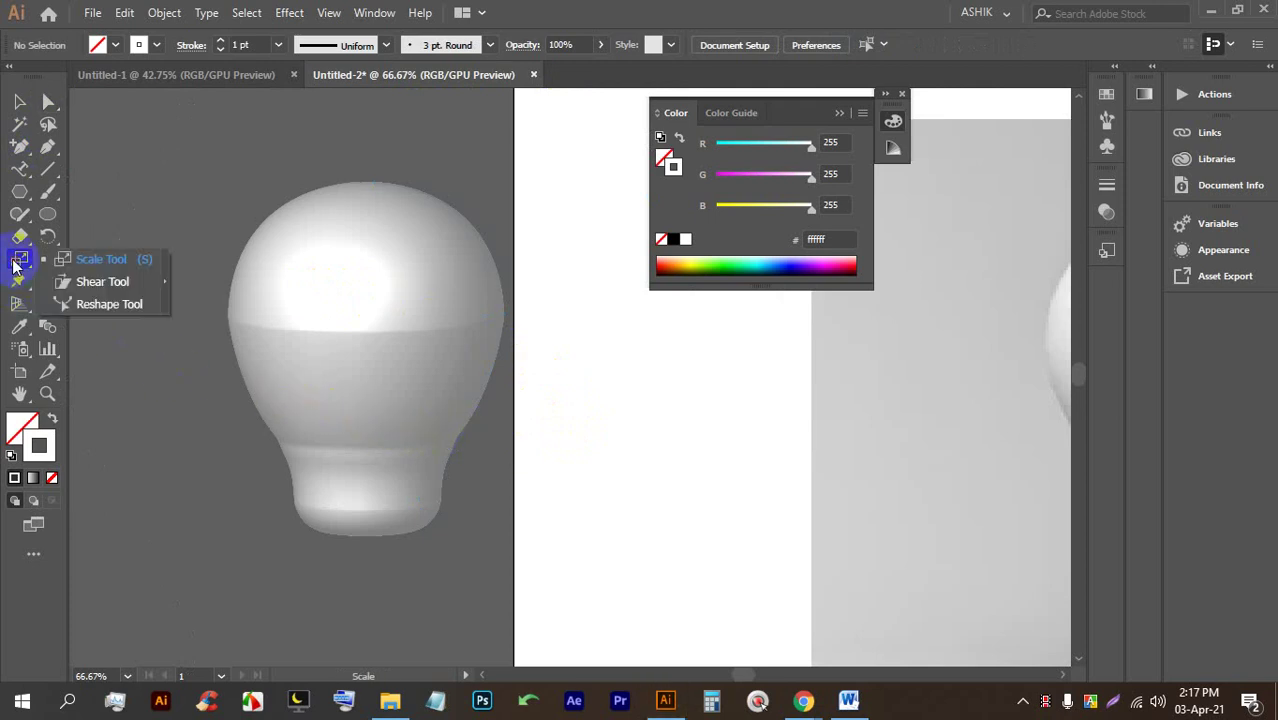
pyautogui.click(14, 263)
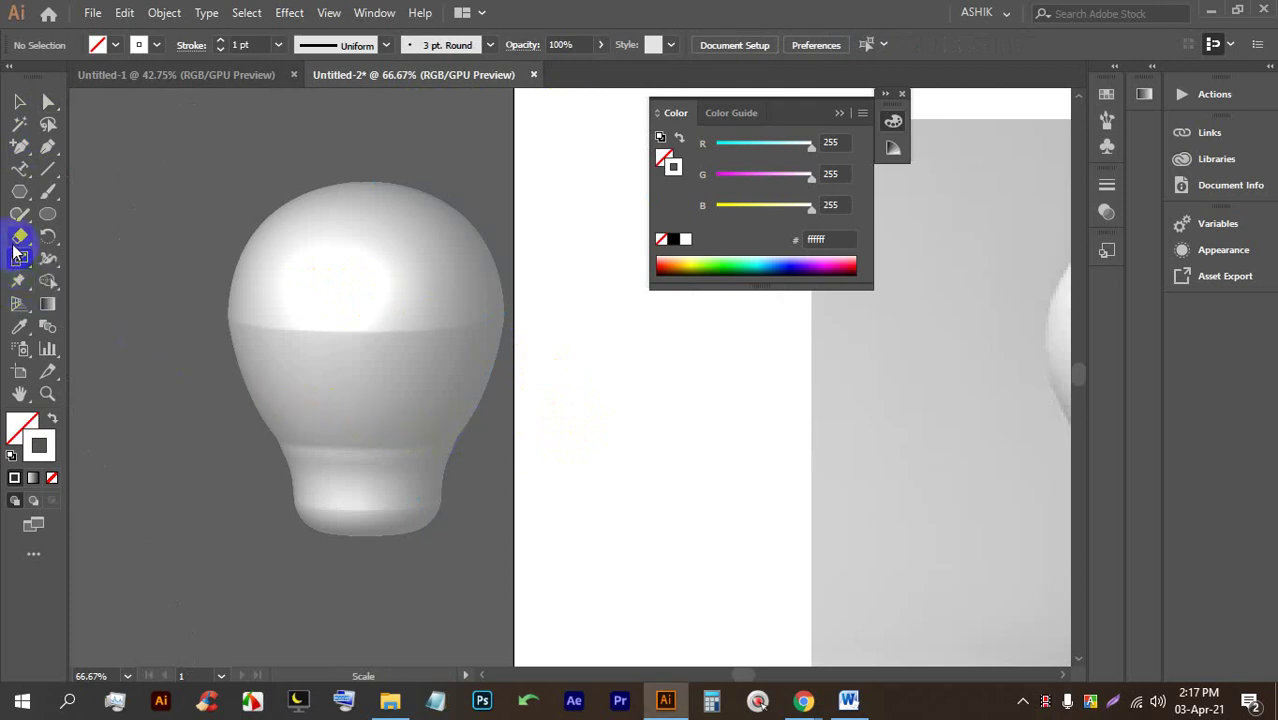
pyautogui.click(322, 311)
pyautogui.click(19, 101)
pyautogui.click(418, 266)
pyautogui.click(48, 101)
# Drag the outline's right-edge anchor about 12 px left to form a mid-bulb ledge.
pyautogui.keyDown('alt'); pyautogui.scroll(5, 490, 332); pyautogui.keyUp('alt')
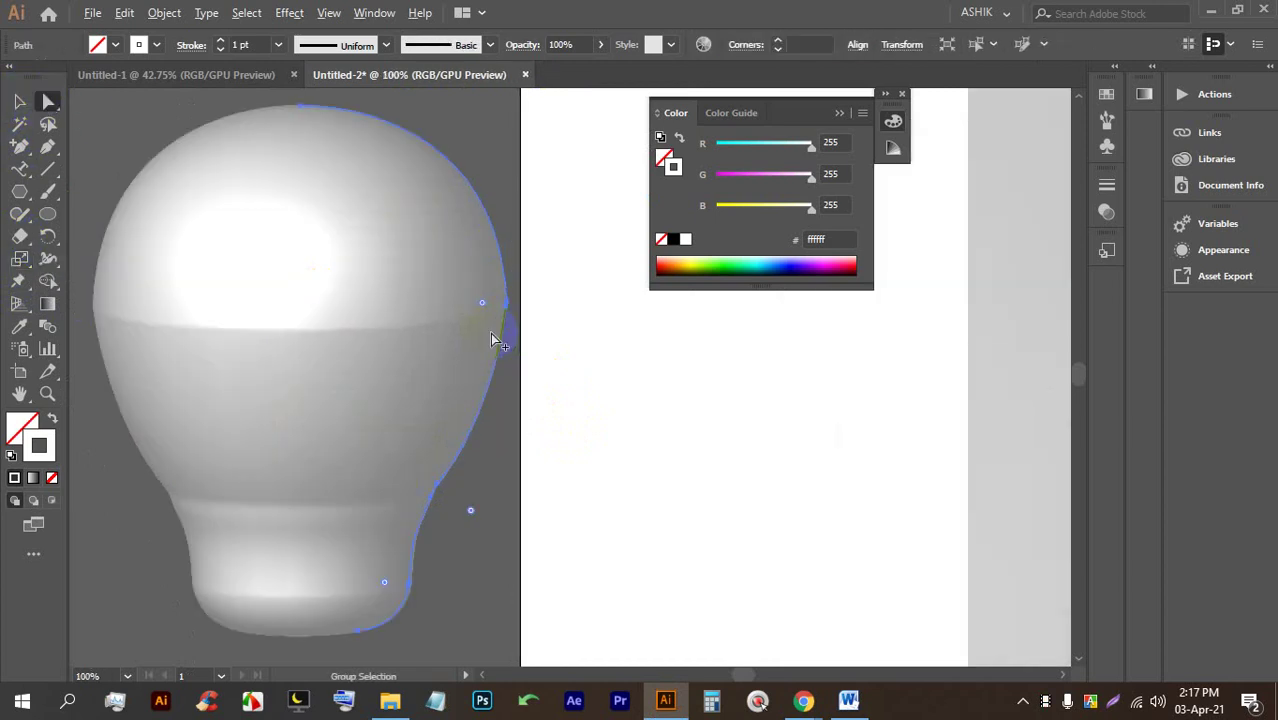
pyautogui.keyDown('alt'); pyautogui.scroll(1, 500, 295); pyautogui.keyUp('alt')
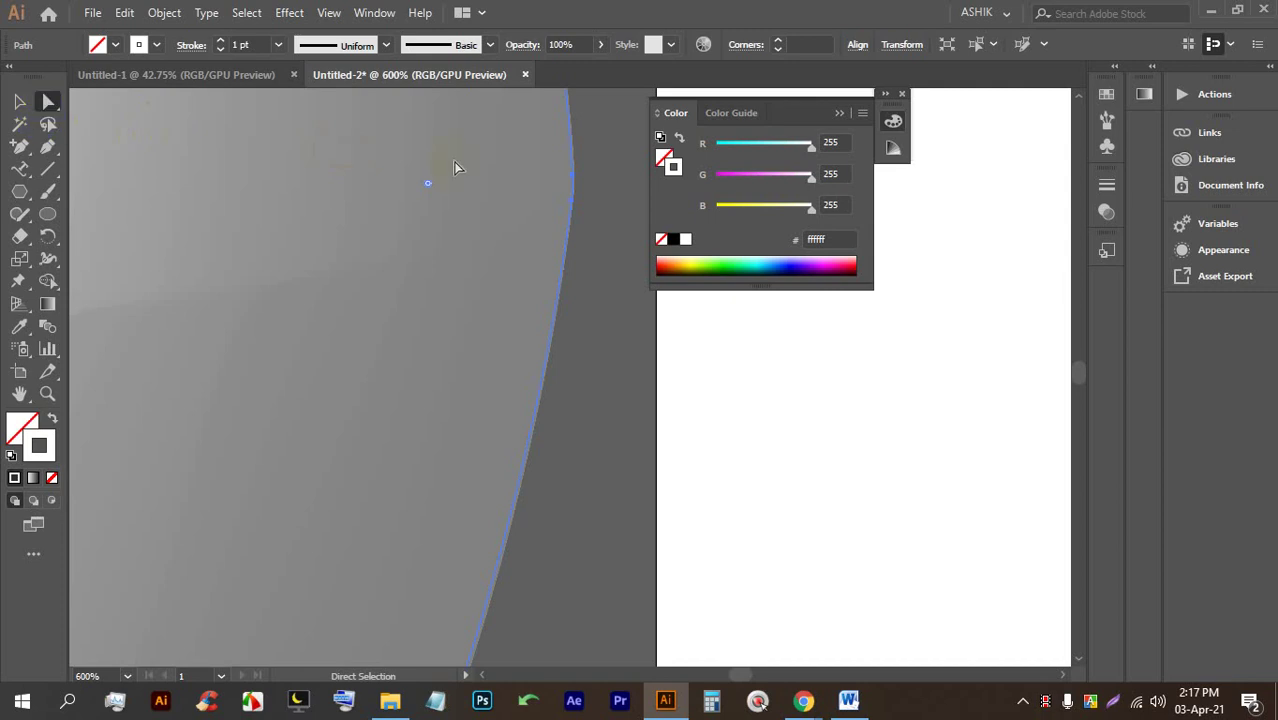
pyautogui.moveTo(575, 185); pyautogui.dragTo(557, 203)
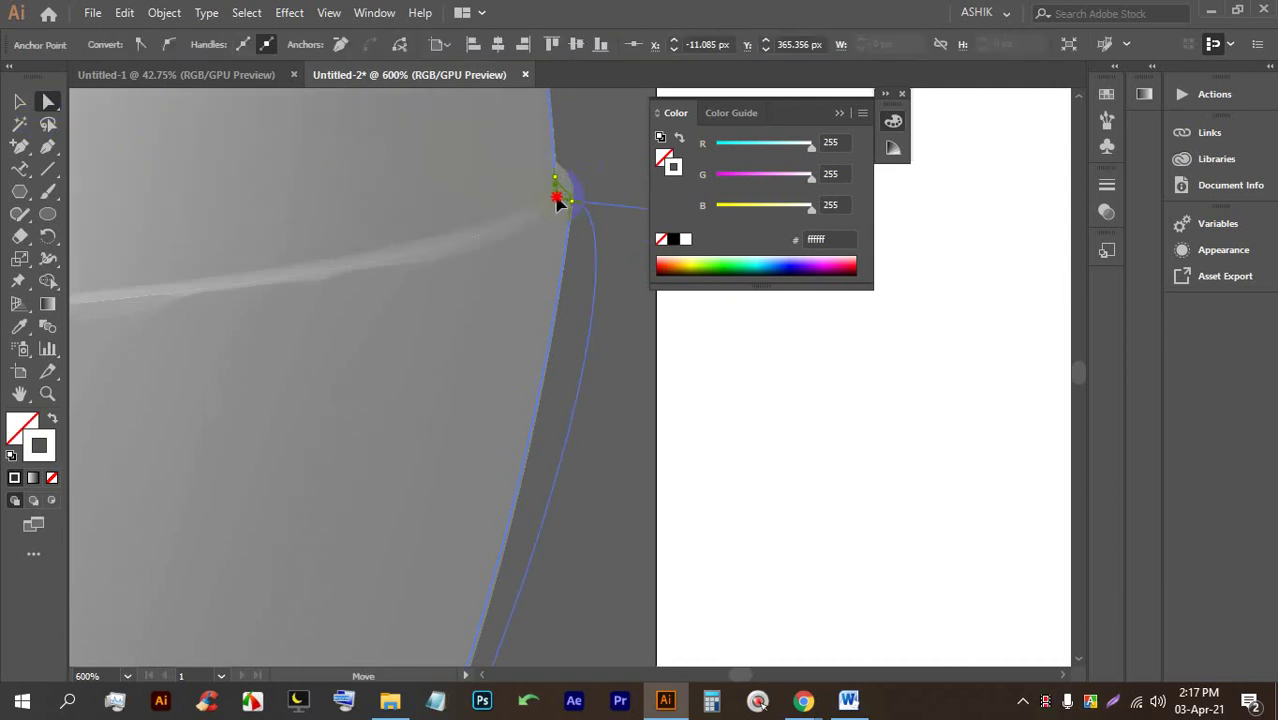
pyautogui.keyDown('alt'); pyautogui.scroll(-6, 558, 215); pyautogui.keyUp('alt')
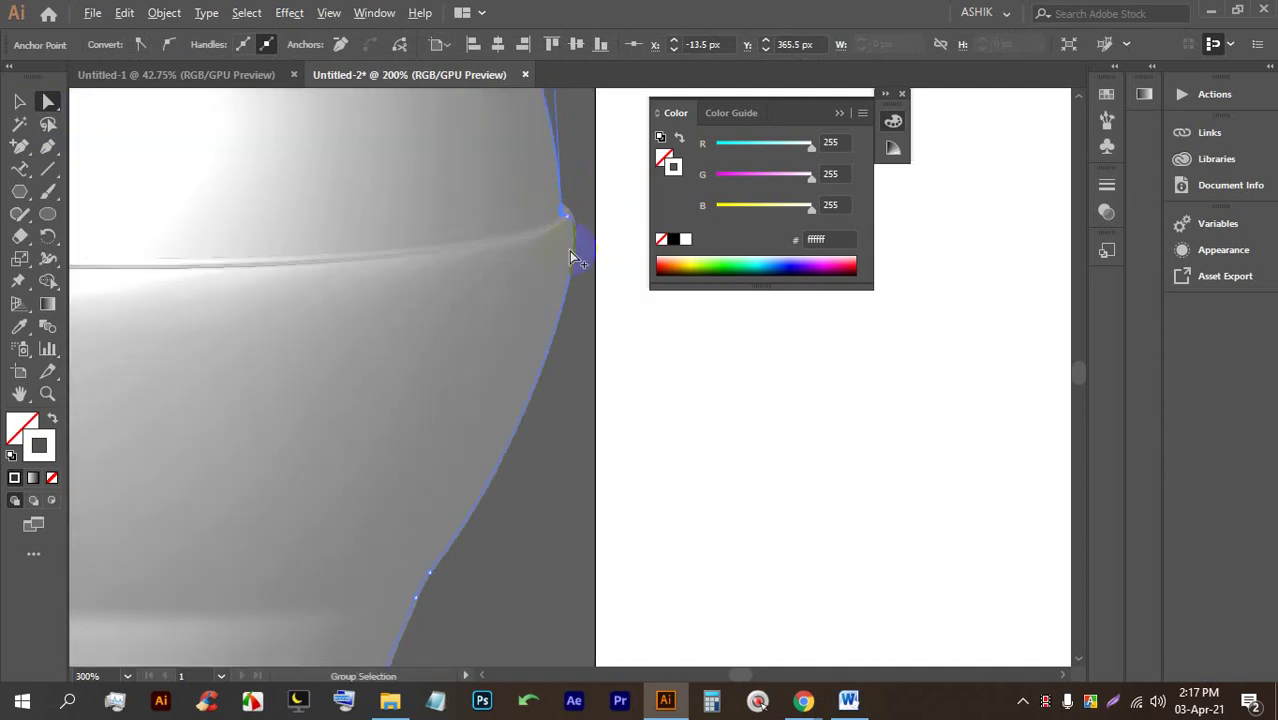
pyautogui.scroll(5, 558, 245)
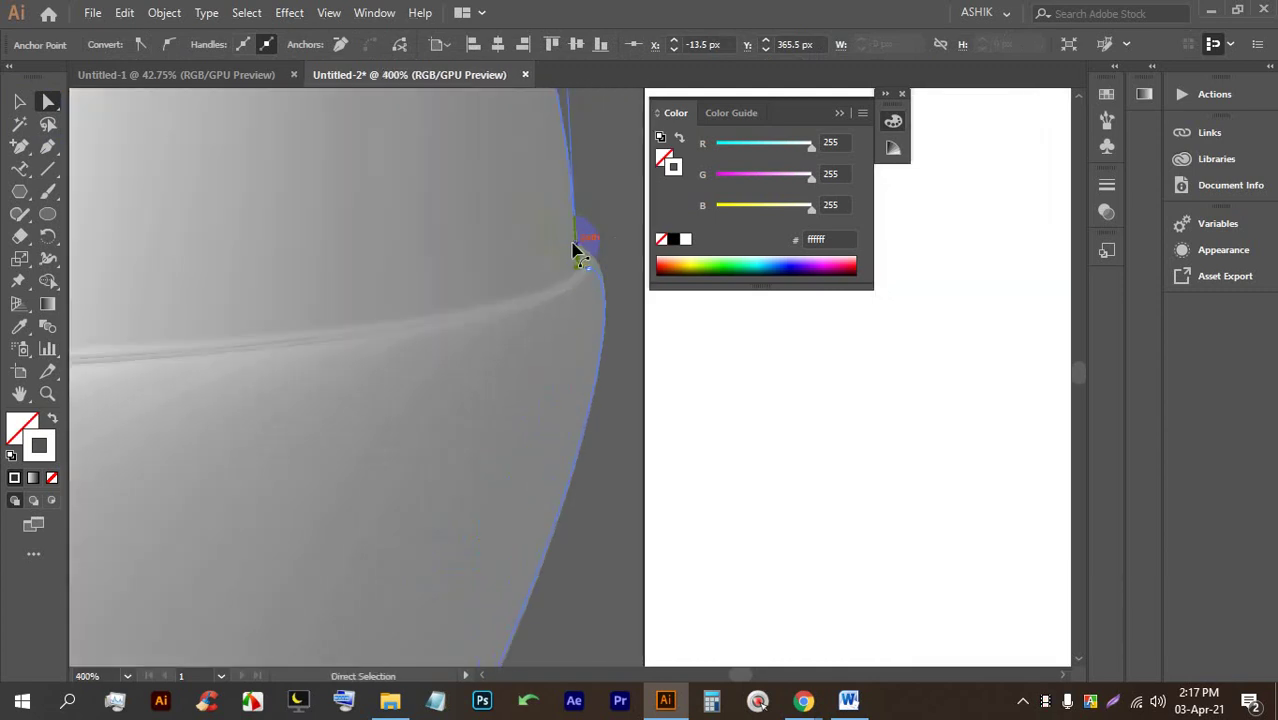
pyautogui.keyDown('alt'); pyautogui.scroll(2, 585, 271); pyautogui.keyUp('alt')
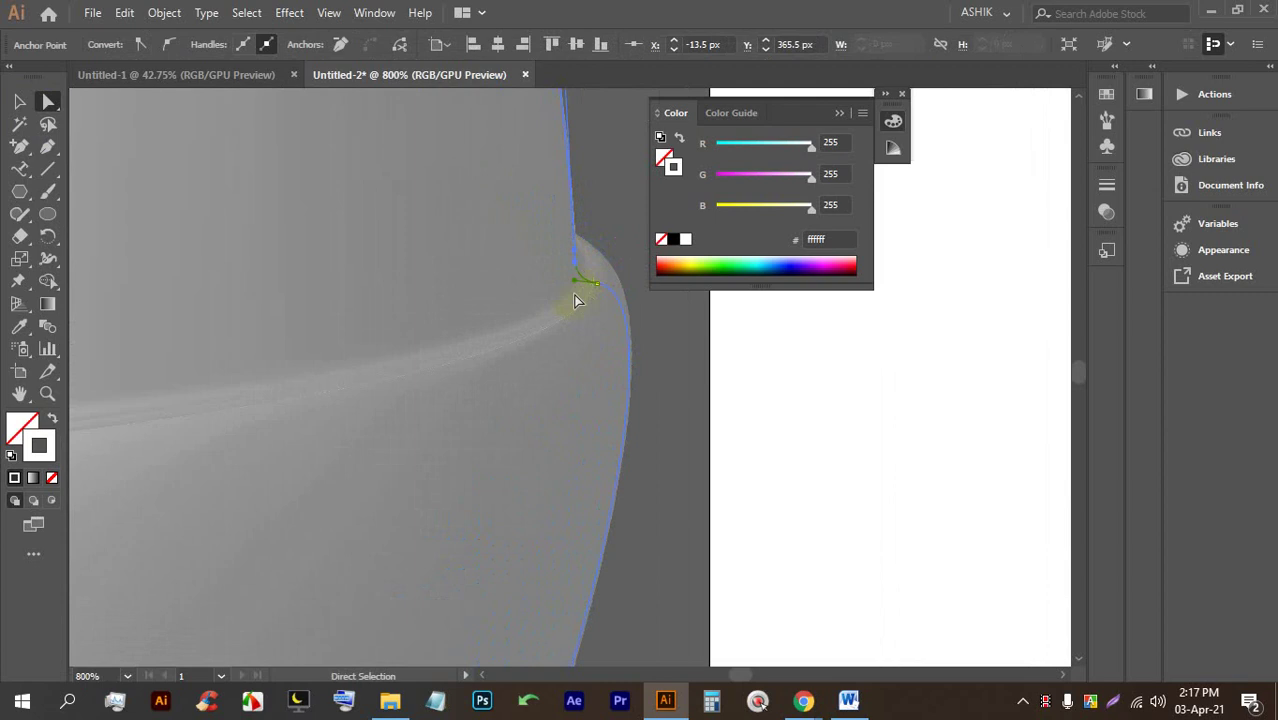
pyautogui.moveTo(576, 256); pyautogui.dragTo(474, 270)
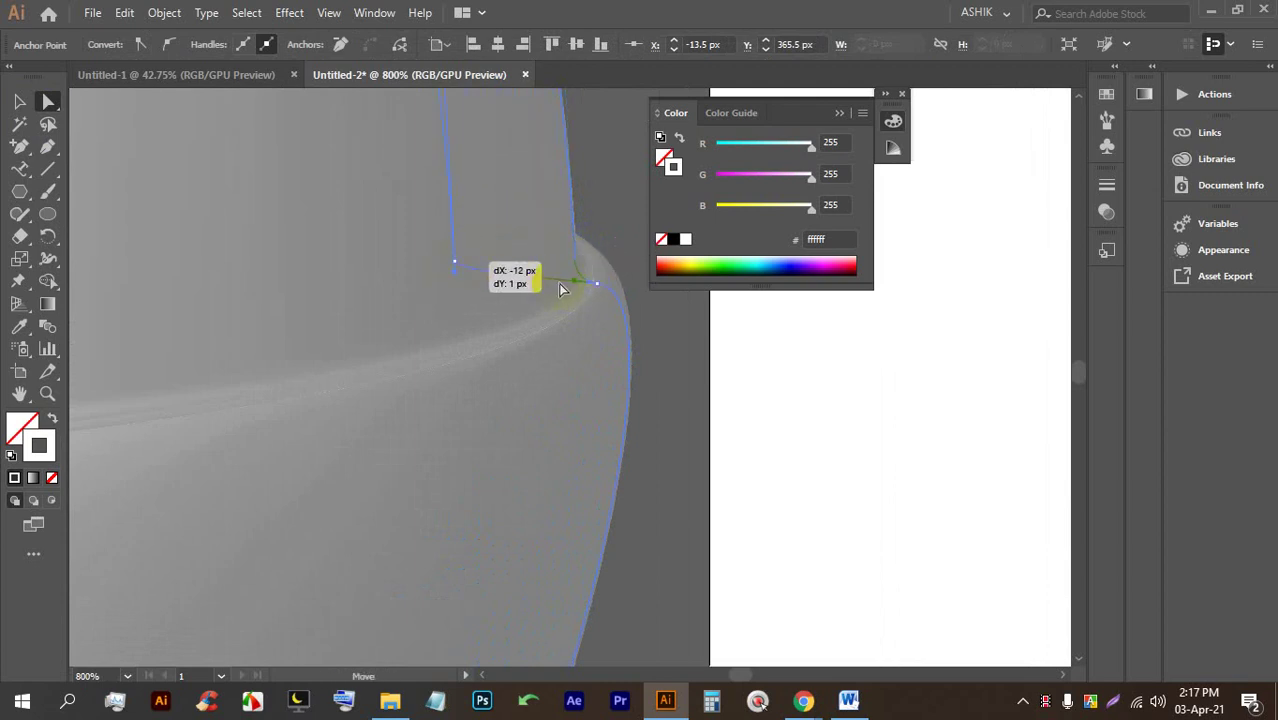
pyautogui.moveTo(560, 289); pyautogui.dragTo(576, 301)
pyautogui.scroll(-8, 578, 309)
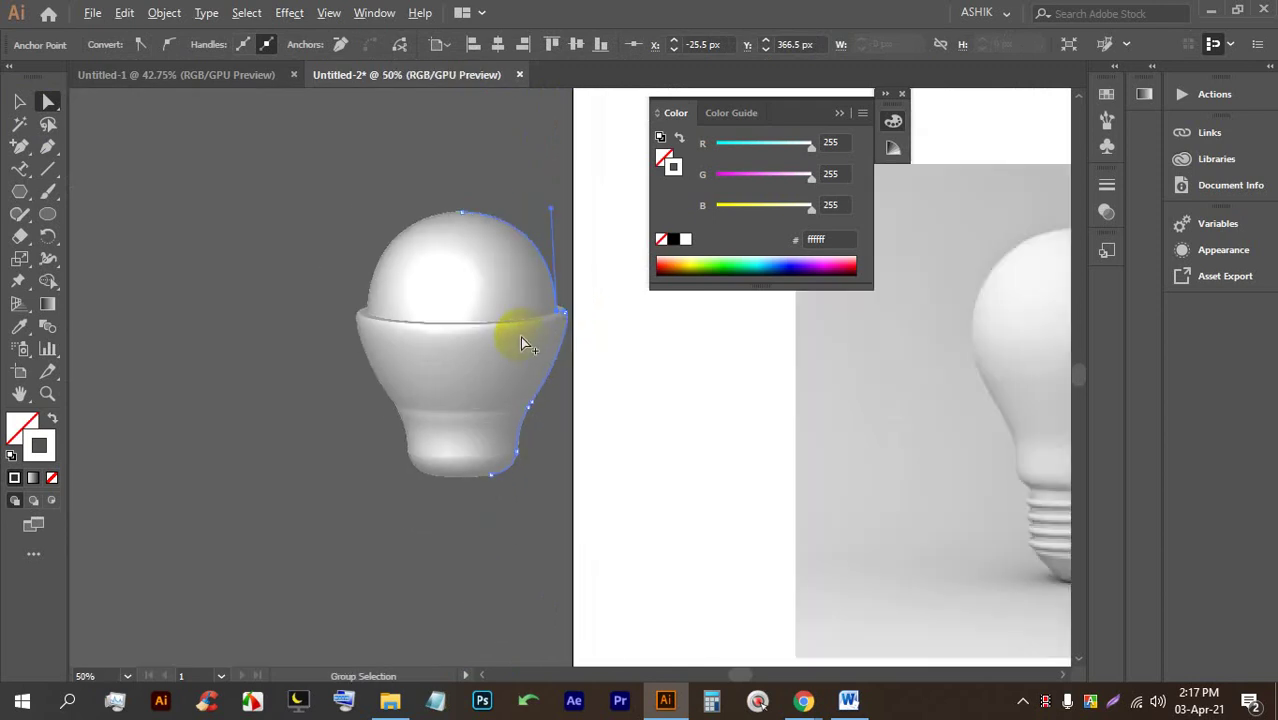
# Move the right anchor up and right, and pull its handle to smooth the waist curve.
pyautogui.scroll(2, 514, 309)
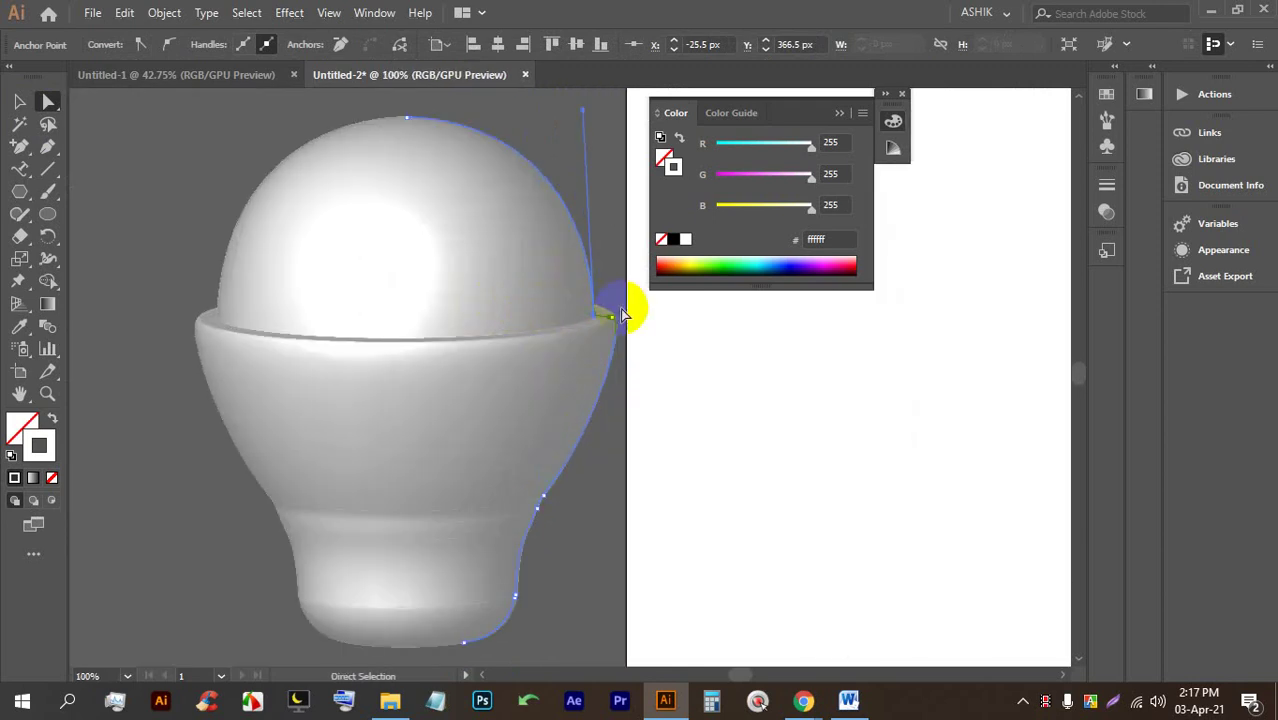
pyautogui.scroll(3, 621, 314)
pyautogui.moveTo(530, 334); pyautogui.dragTo(583, 302)
pyautogui.moveTo(586, 317); pyautogui.dragTo(612, 324)
pyautogui.scroll(3, 614, 318)
pyautogui.click(565, 387)
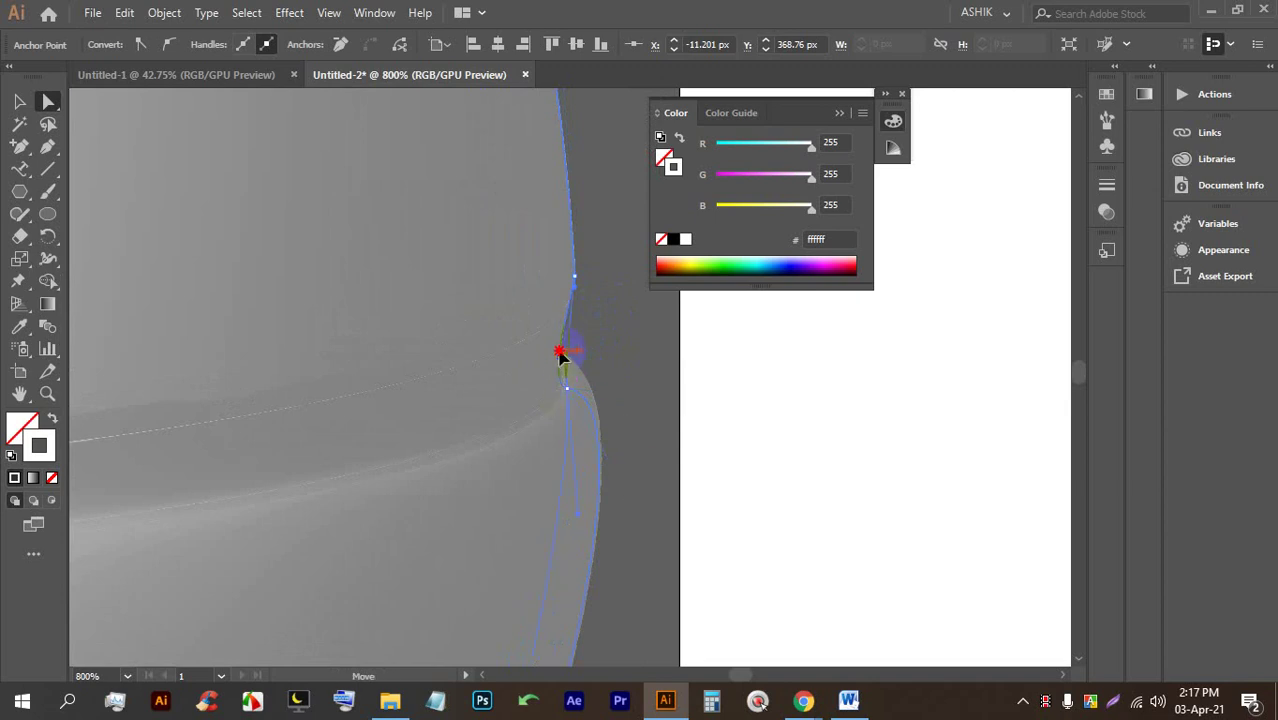
pyautogui.moveTo(562, 354)
pyautogui.mouseDown()
pyautogui.moveTo(608, 402)
pyautogui.moveTo(570, 392)
pyautogui.moveTo(576, 490)
pyautogui.moveTo(585, 357)
pyautogui.mouseUp()
# Drag the top anchor upward to give the bulb a pointed tip.
pyautogui.scroll(-1, 606, 402)
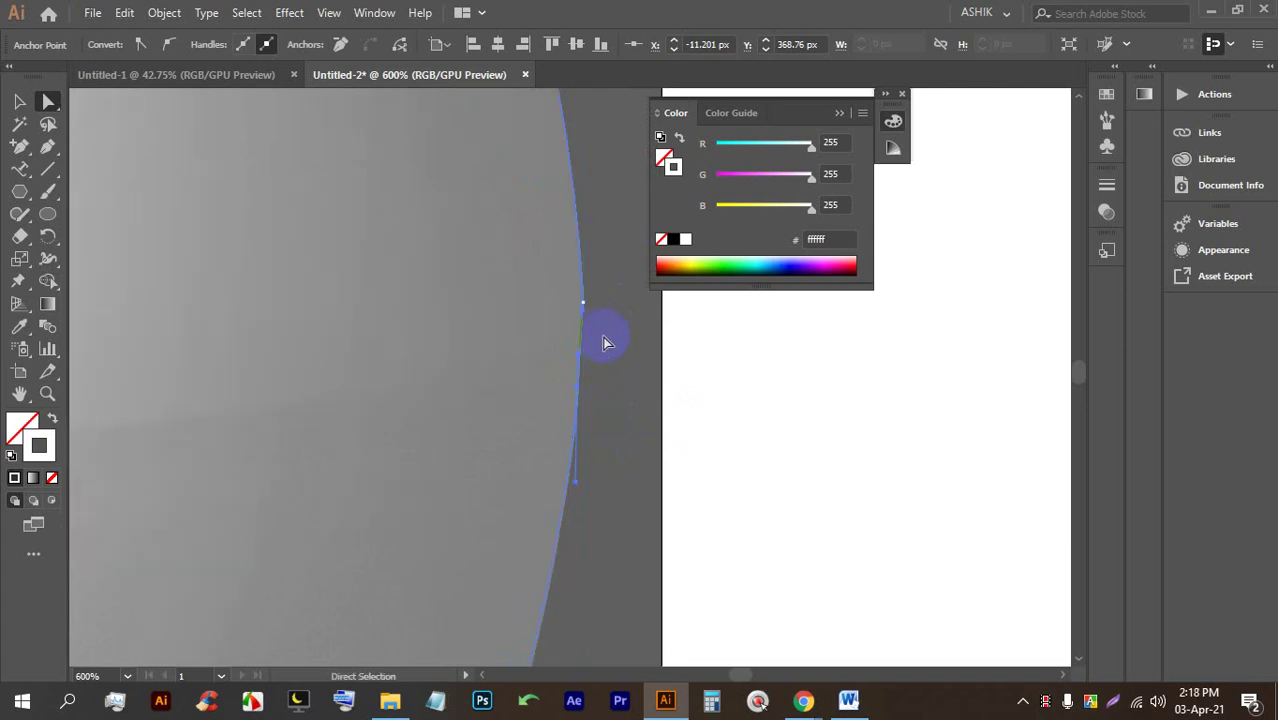
pyautogui.scroll(-8, 603, 327)
pyautogui.scroll(-1, 606, 324)
pyautogui.scroll(3, 607, 320)
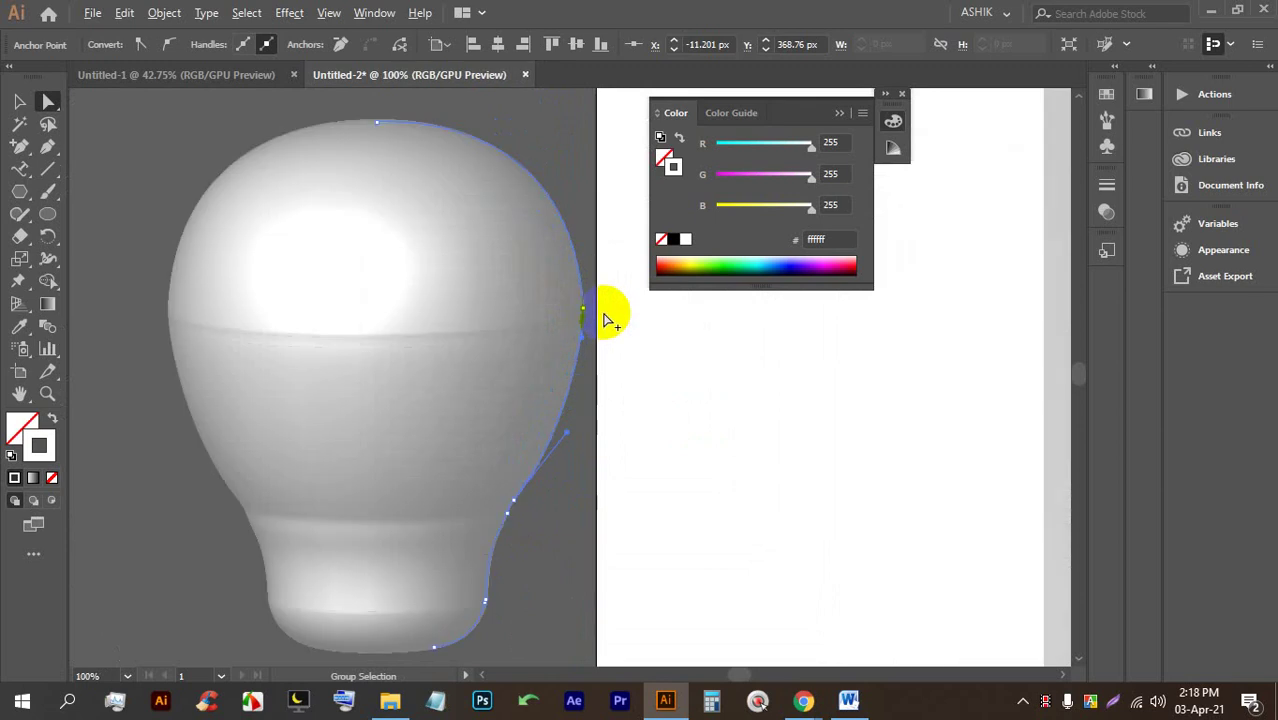
pyautogui.moveTo(377, 122); pyautogui.dragTo(450, 170)
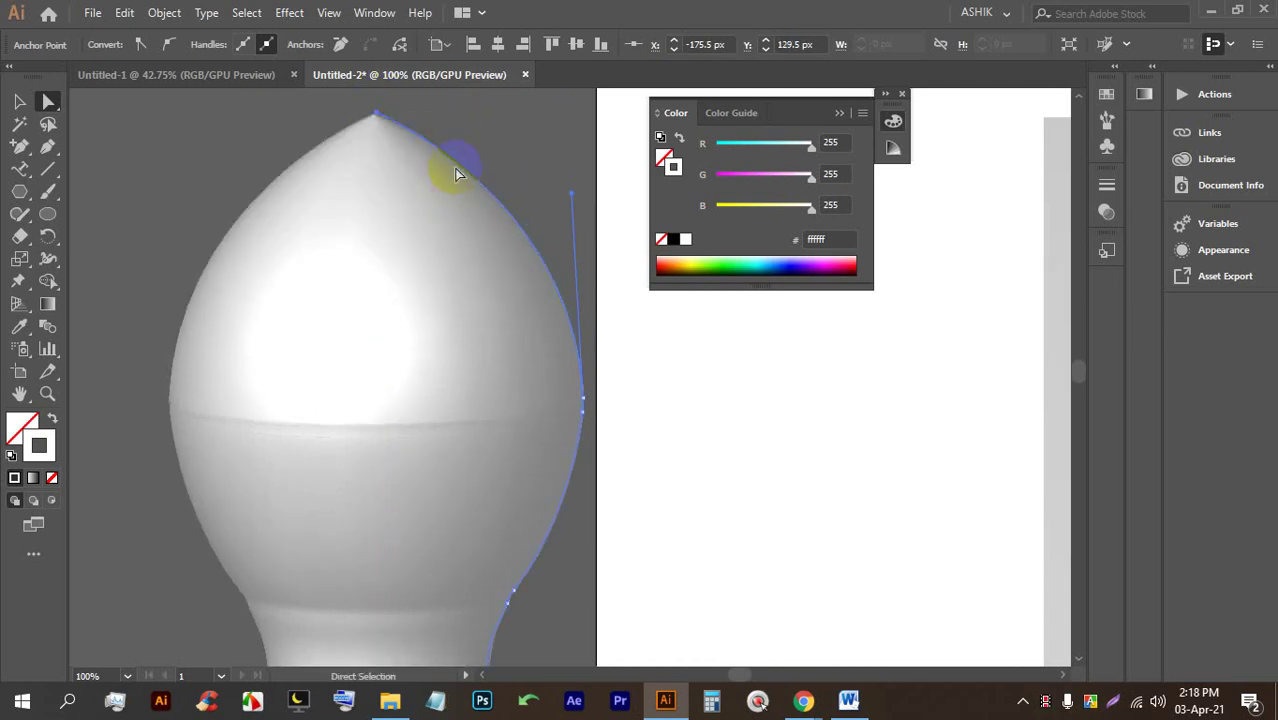
# Undo the top-anchor move to restore the rounded top, then zoom out and pan the artboard.
pyautogui.hotkey('ctrl', 'z')
pyautogui.hotkey('ctrl', '-')
pyautogui.hotkey('ctrl', '-')
pyautogui.hotkey('ctrl', '-')
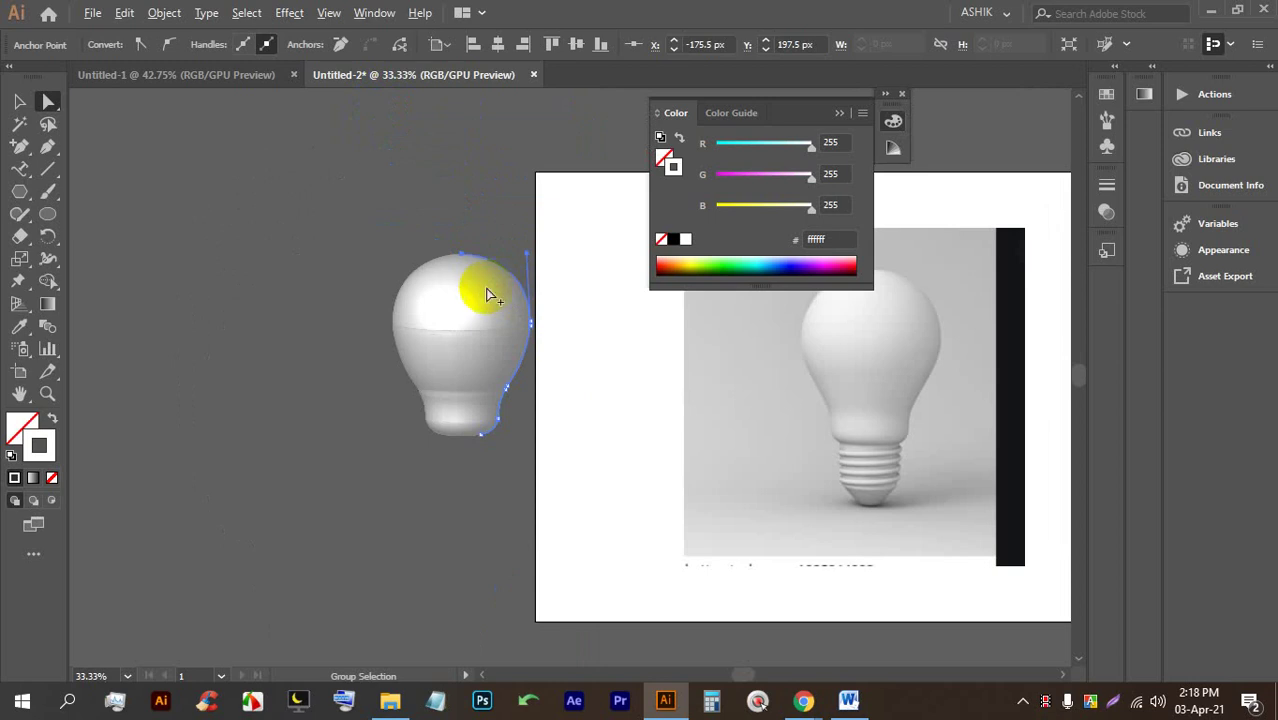
pyautogui.moveTo(907, 420); pyautogui.dragTo(625, 403)
pyautogui.scroll(2, 625, 403)
pyautogui.scroll(-2, 573, 417)
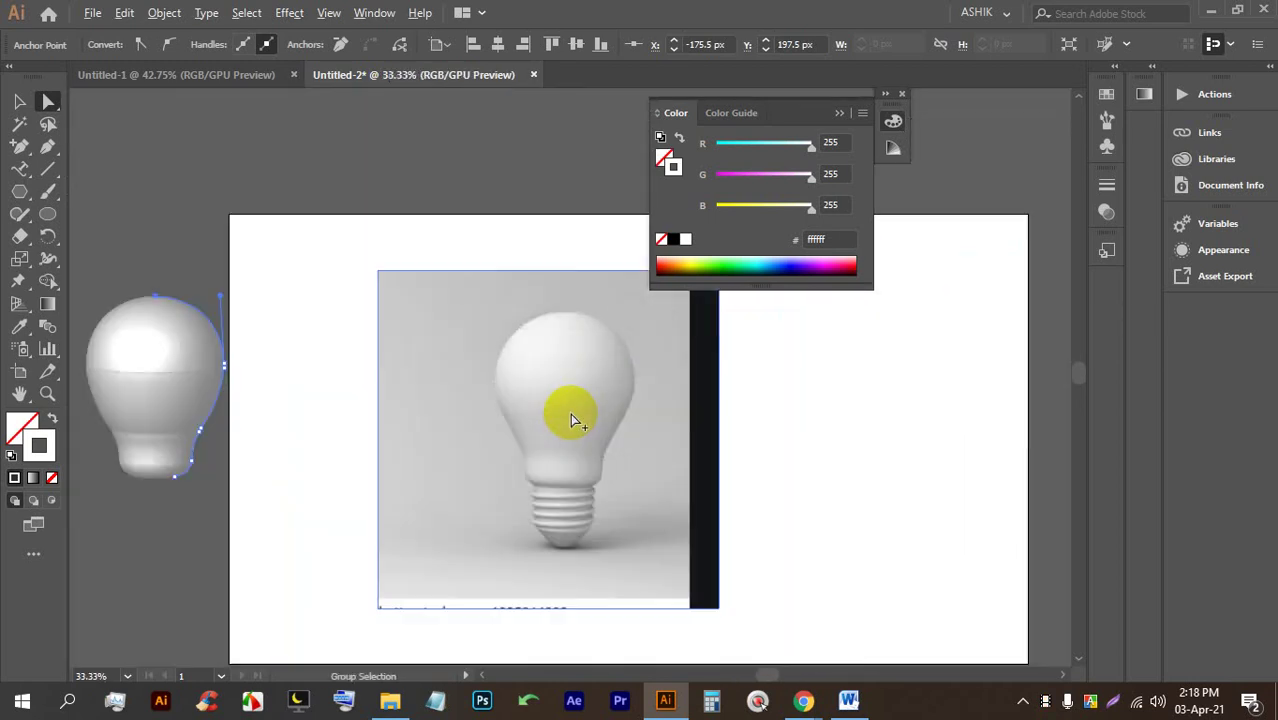
pyautogui.scroll(1, 585, 399)
# Switch to Direct Selection and deselect both the reference photo and the bulb path.
pyautogui.press('a')
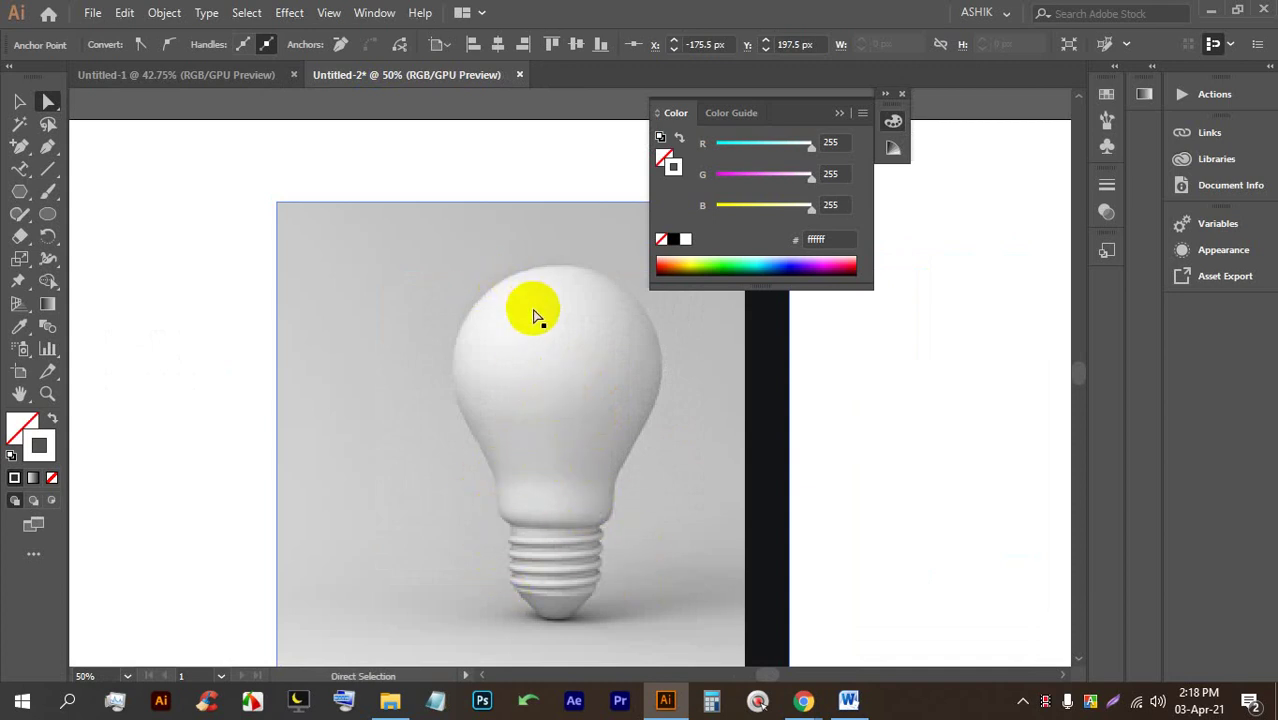
pyautogui.scroll(3, 536, 314)
pyautogui.scroll(-4, 542, 322)
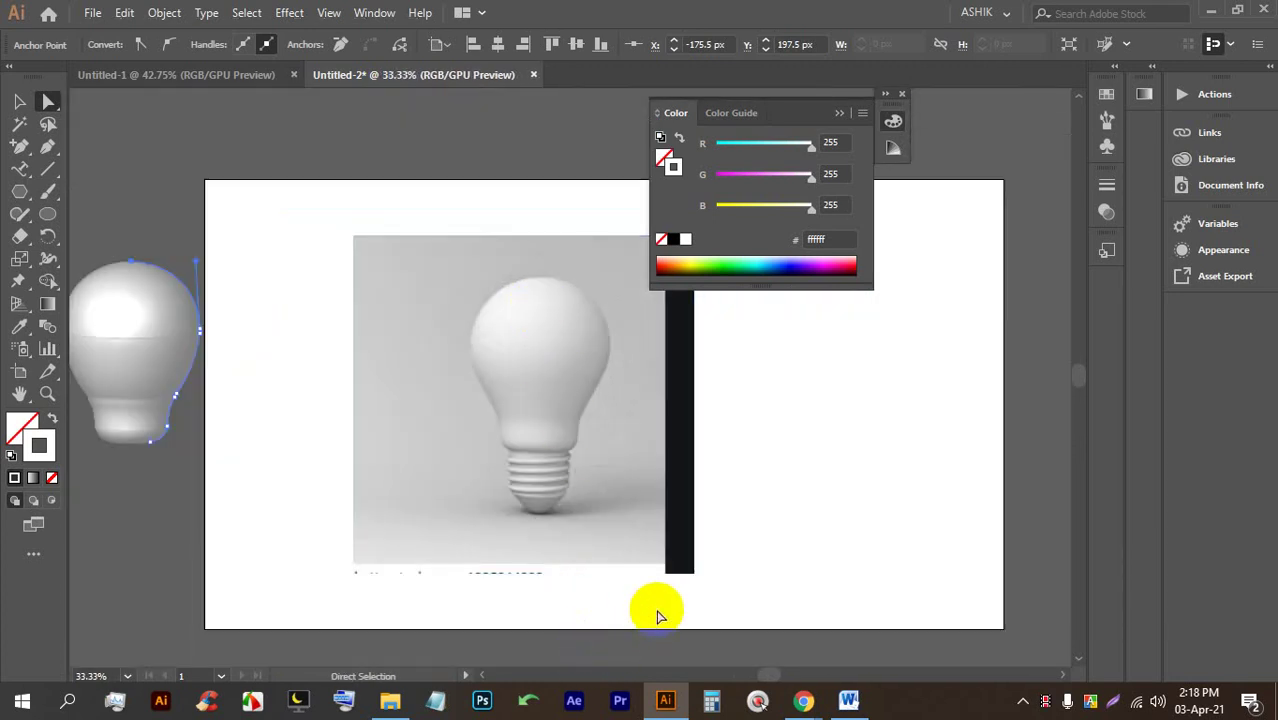
pyautogui.scroll(1, 626, 535)
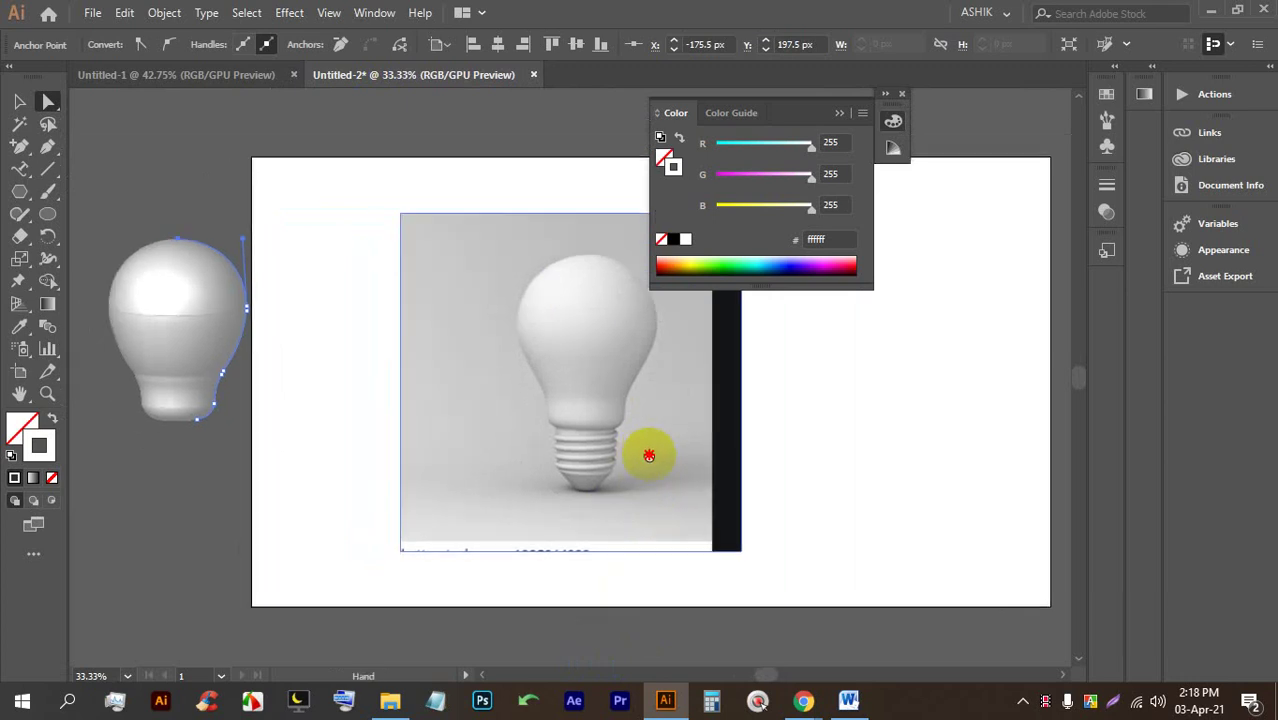
pyautogui.scroll(-1, 652, 455)
pyautogui.click(817, 440)
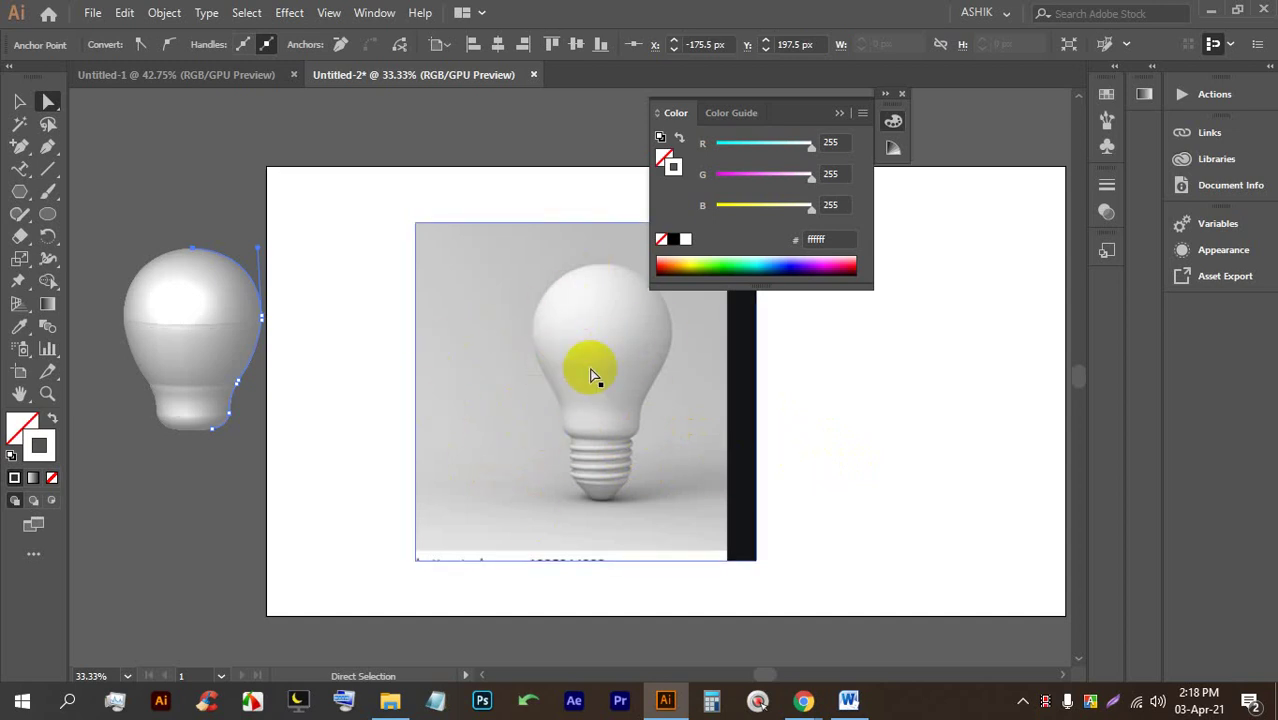
pyautogui.click(337, 376)
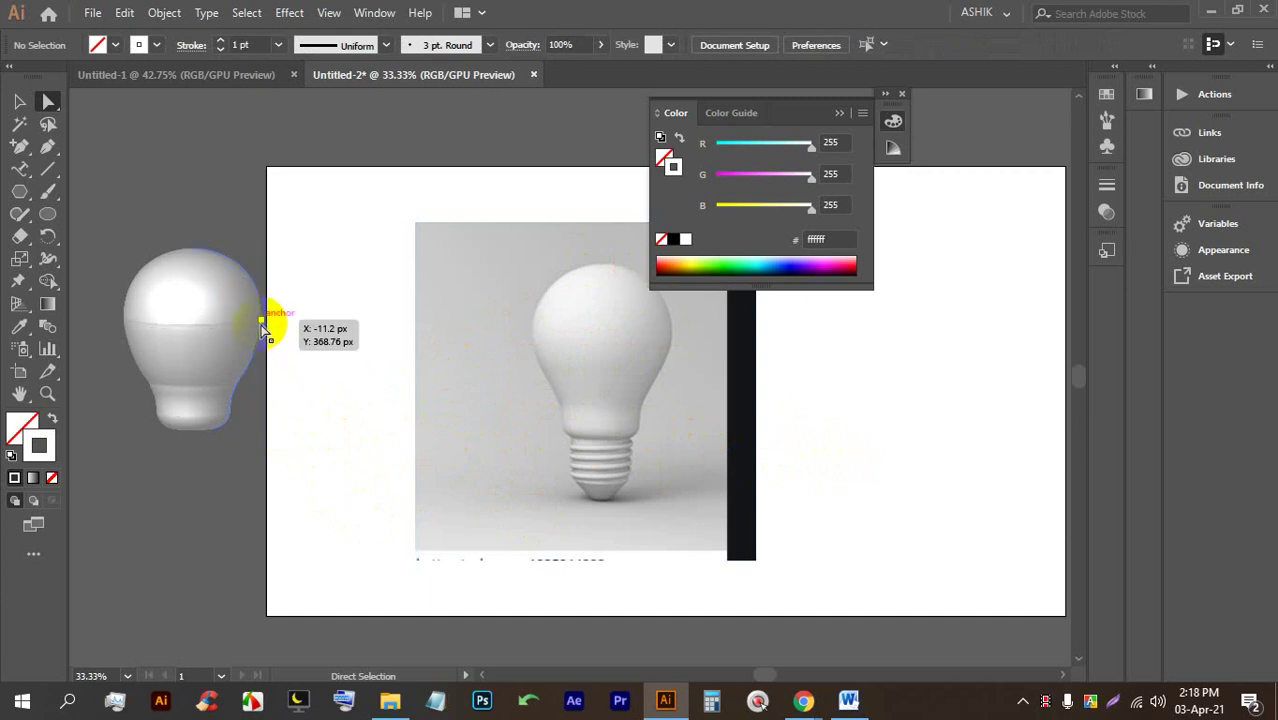
# Nudge an anchor on the bulb's edge slightly upward and clear the selection.
pyautogui.scroll(7, 268, 322)
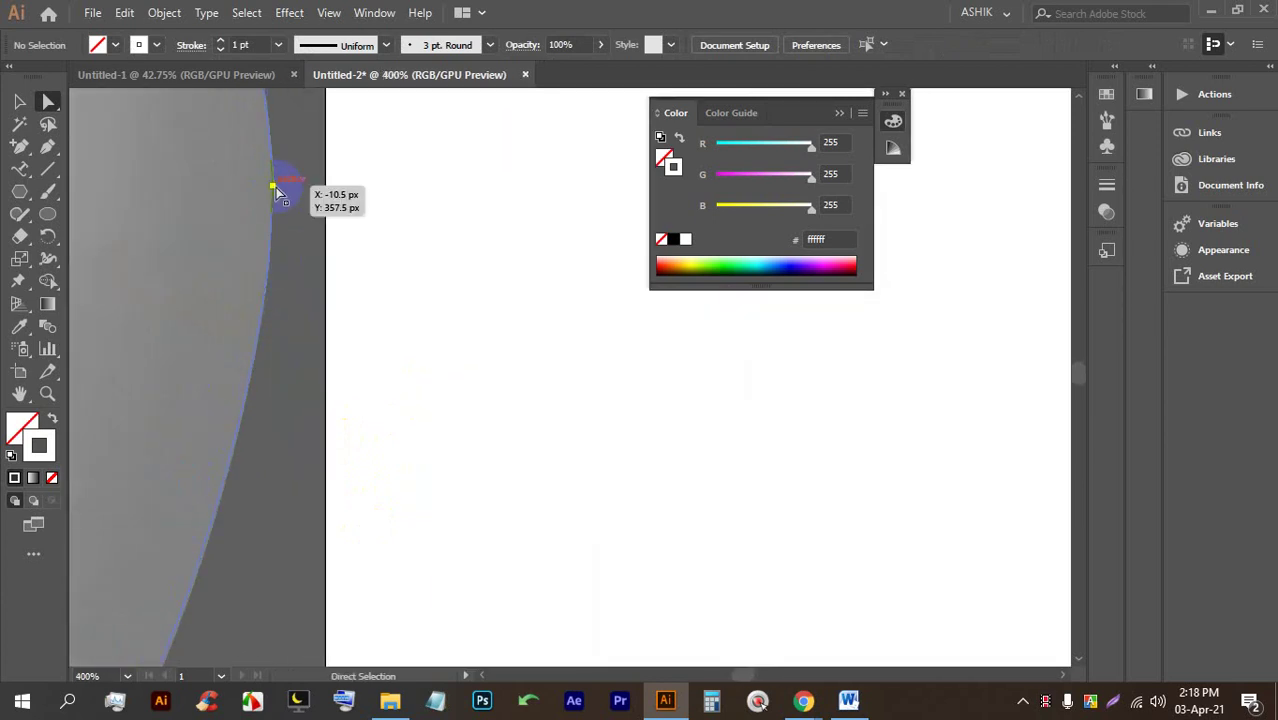
pyautogui.click(277, 190)
pyautogui.scroll(-6, 333, 295)
pyautogui.moveTo(328, 214); pyautogui.dragTo(313, 150)
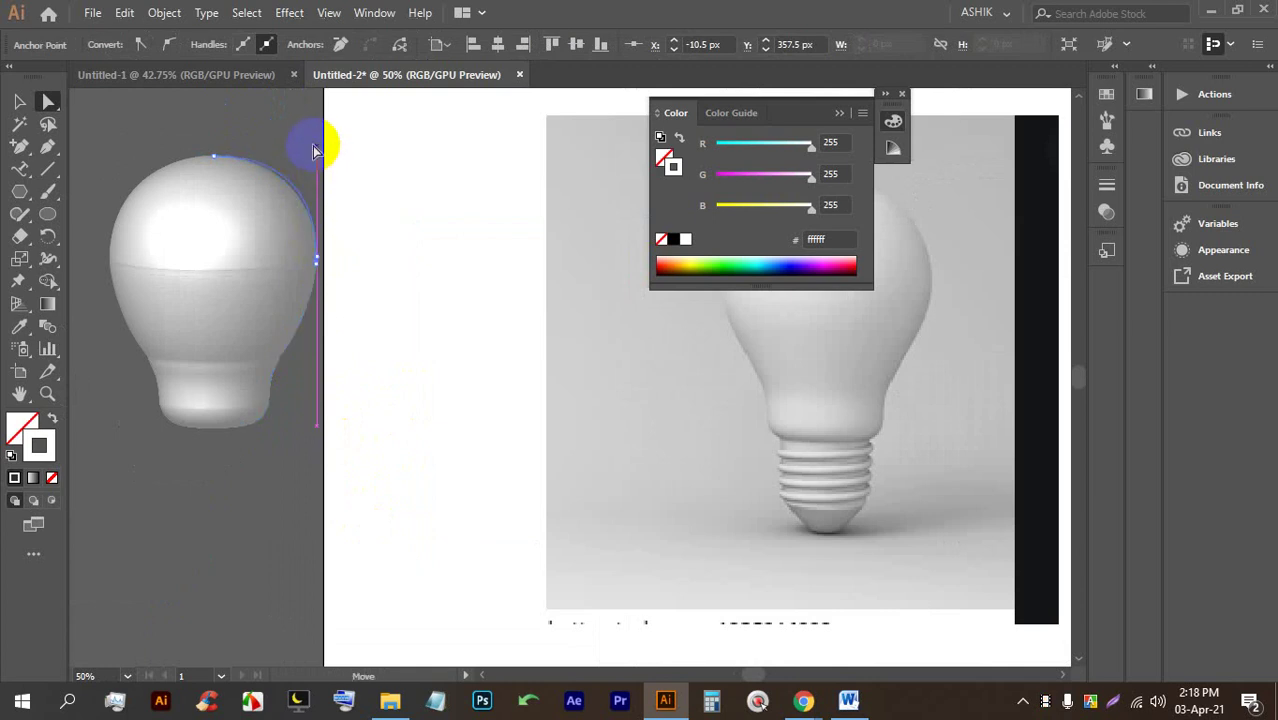
pyautogui.click(436, 299)
# After a brief check of Google Meet, drag the reference photo to the artboard's right edge.
pyautogui.click(655, 700)
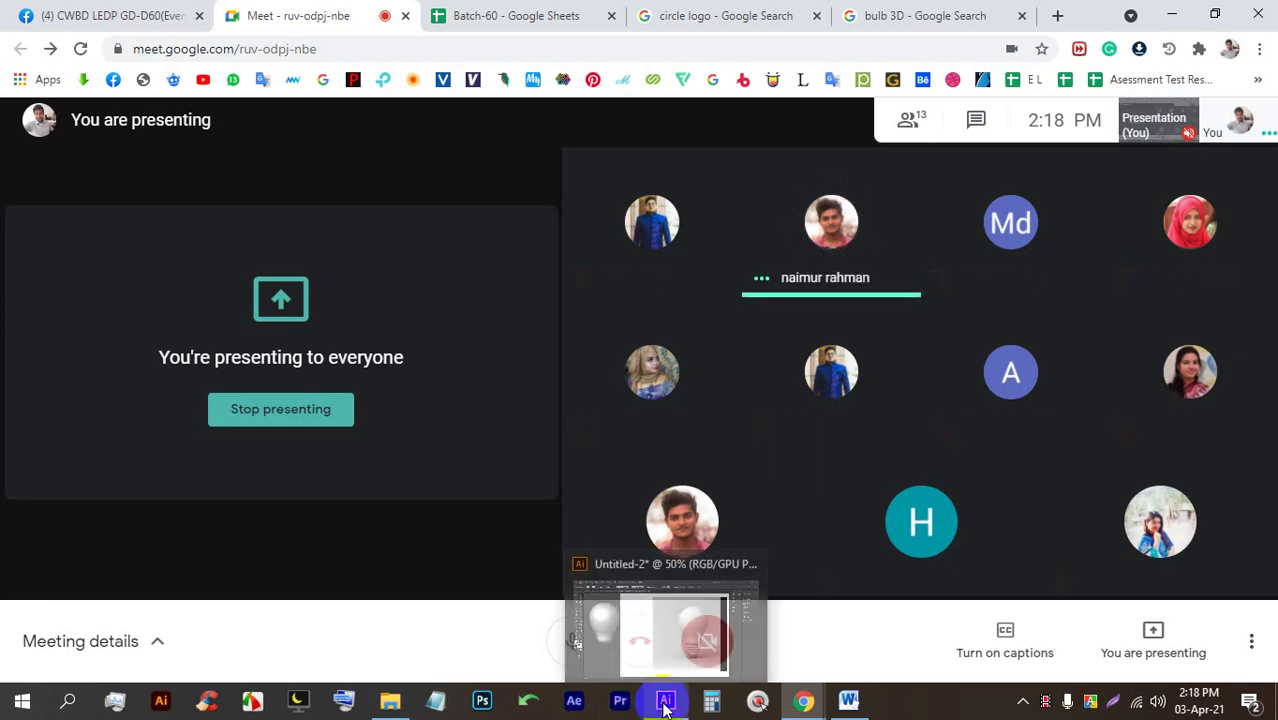
pyautogui.click(663, 700)
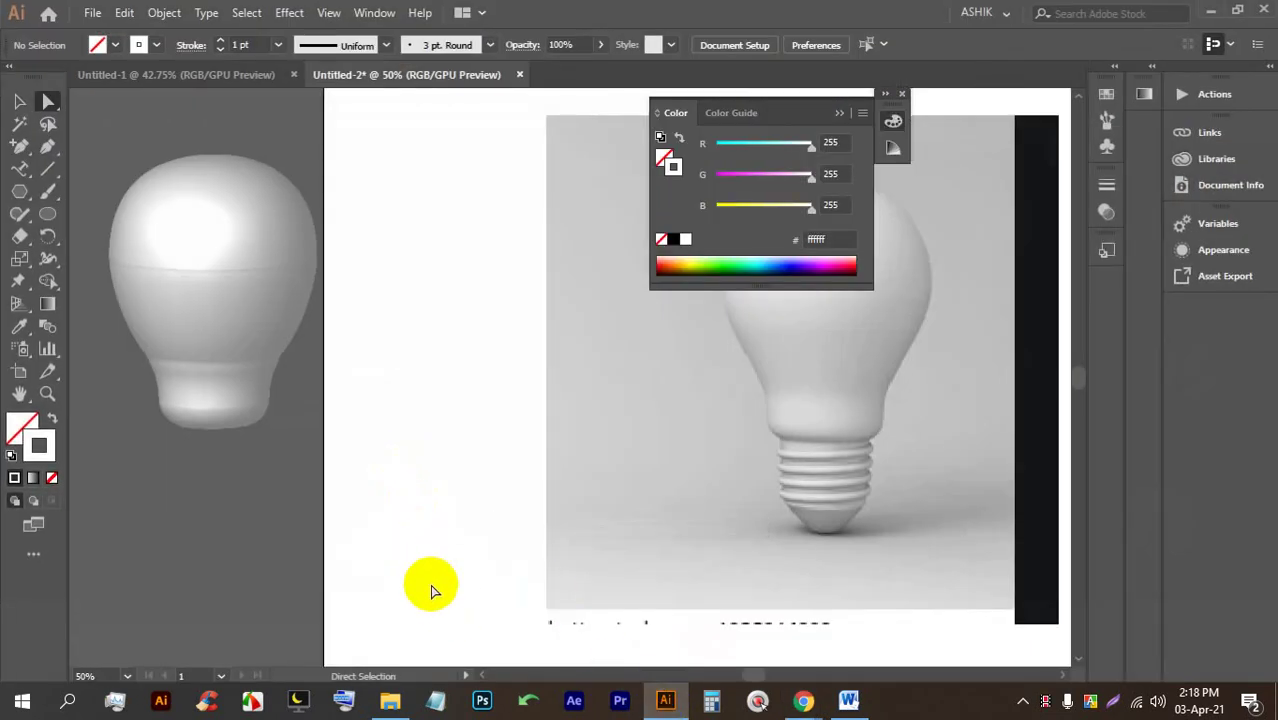
pyautogui.scroll(-1, 412, 490)
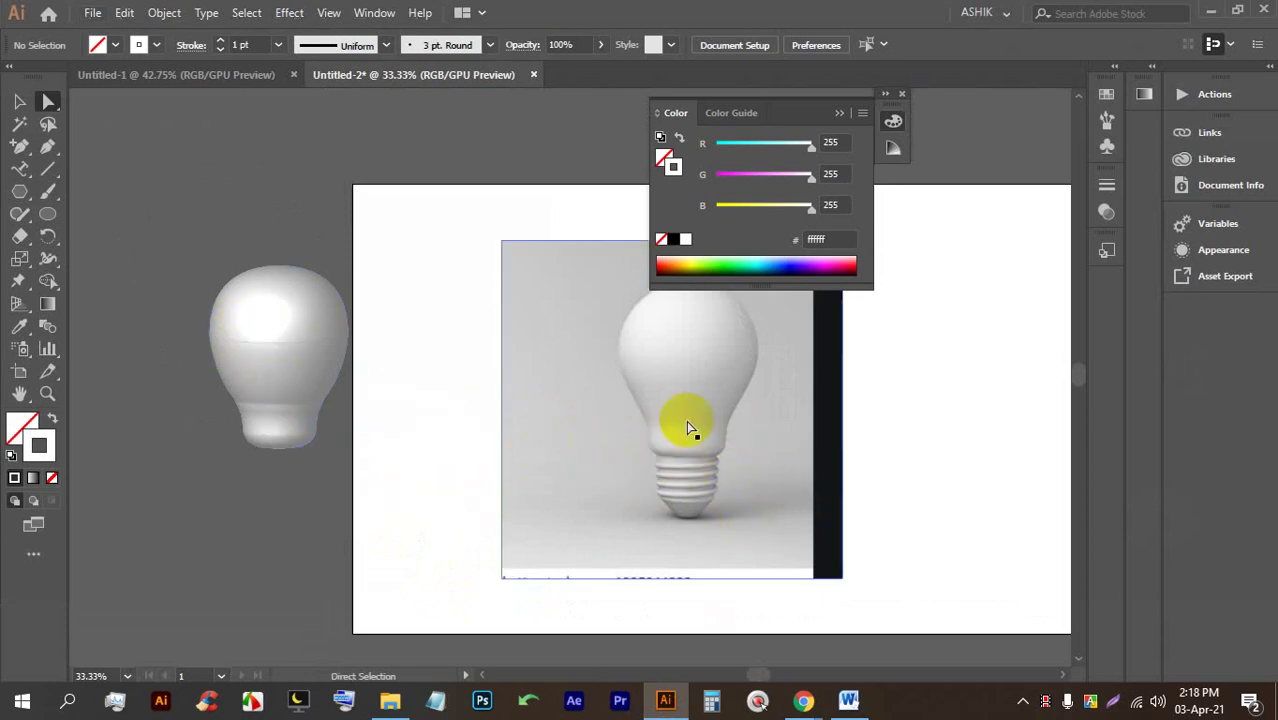
pyautogui.scroll(1, 670, 452)
pyautogui.hscroll(3, 740, 420)
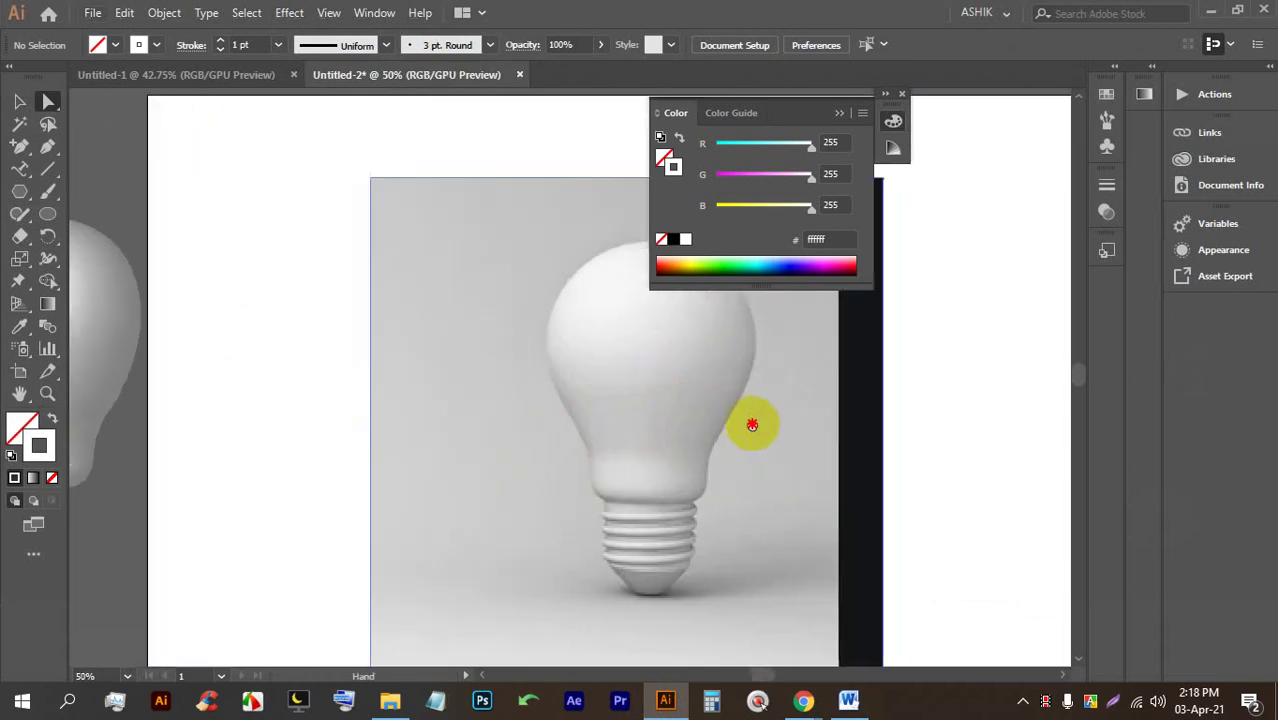
pyautogui.scroll(-2, 545, 385)
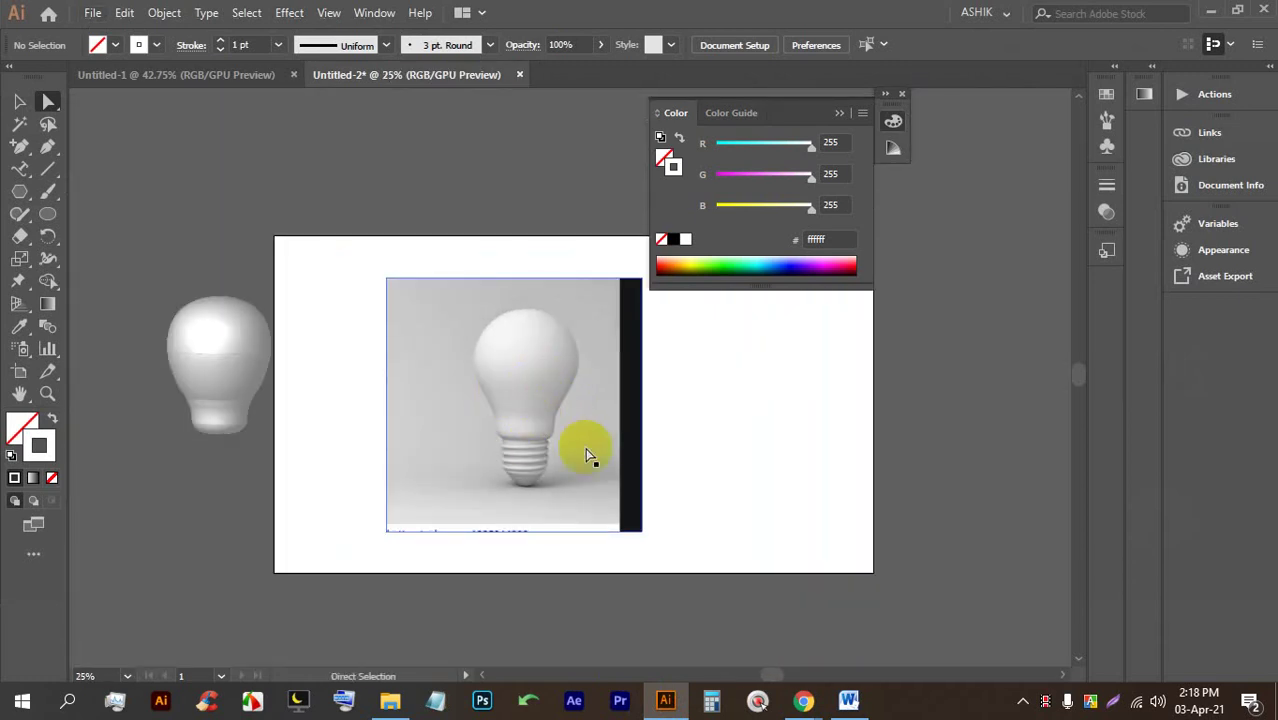
pyautogui.moveTo(547, 452); pyautogui.dragTo(620, 384)
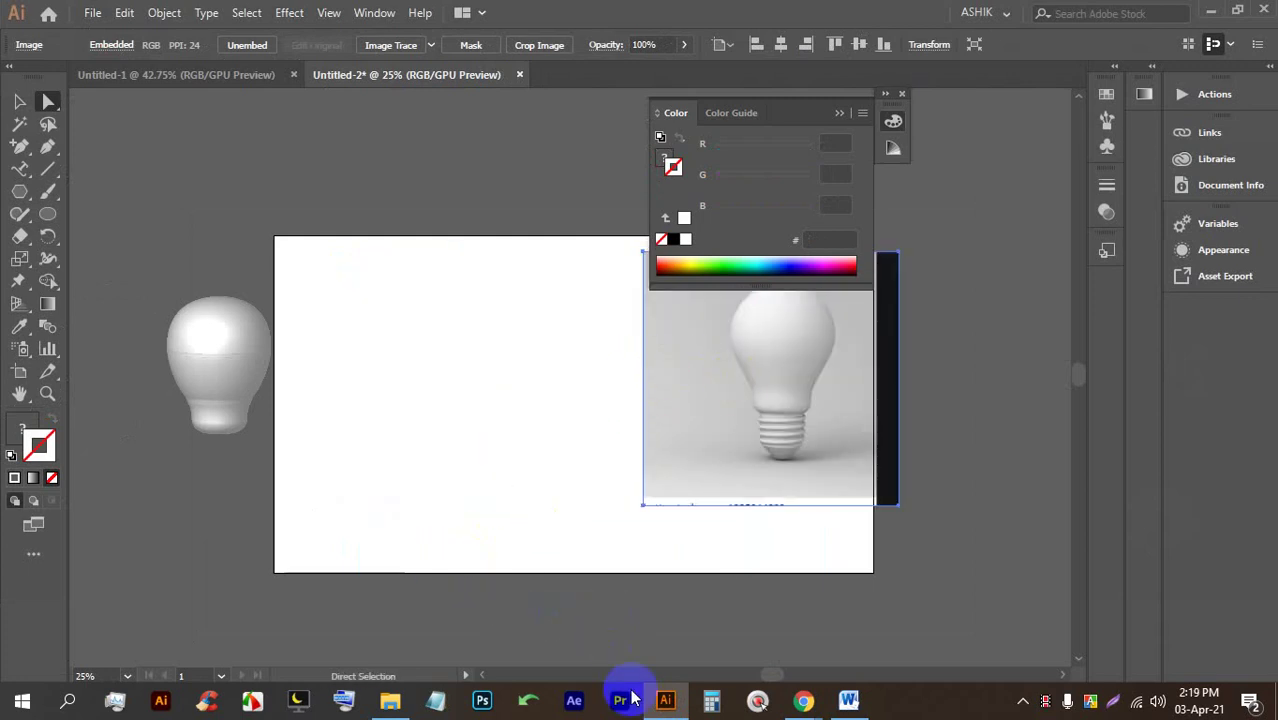
pyautogui.click(665, 700)
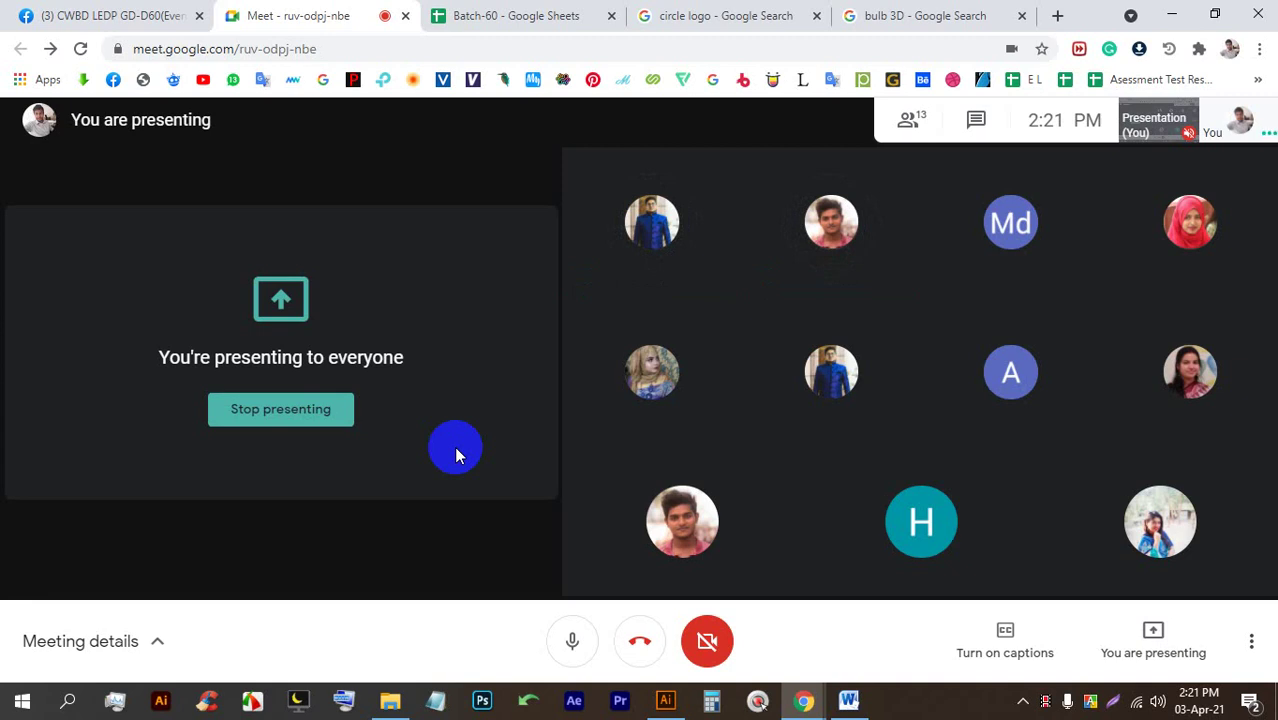
# Stop presenting and admit the waiting guest, making 13 participants.
pyautogui.click(297, 418)
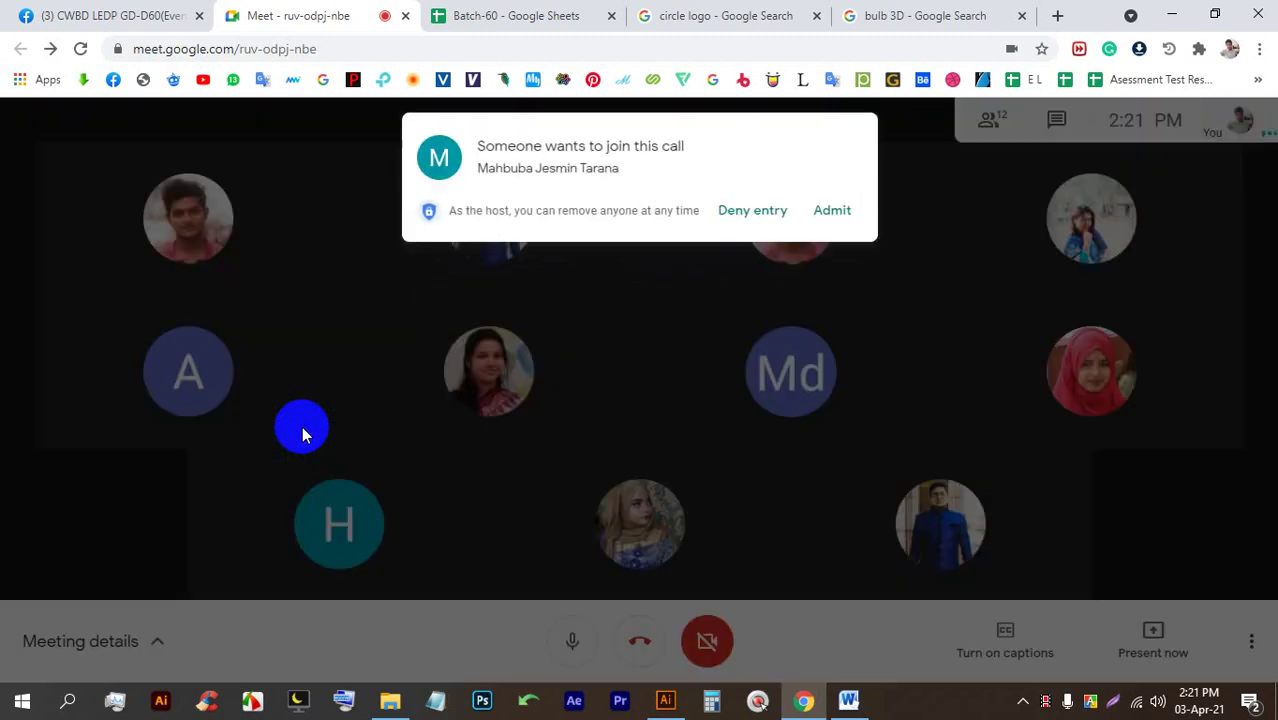
pyautogui.click(843, 214)
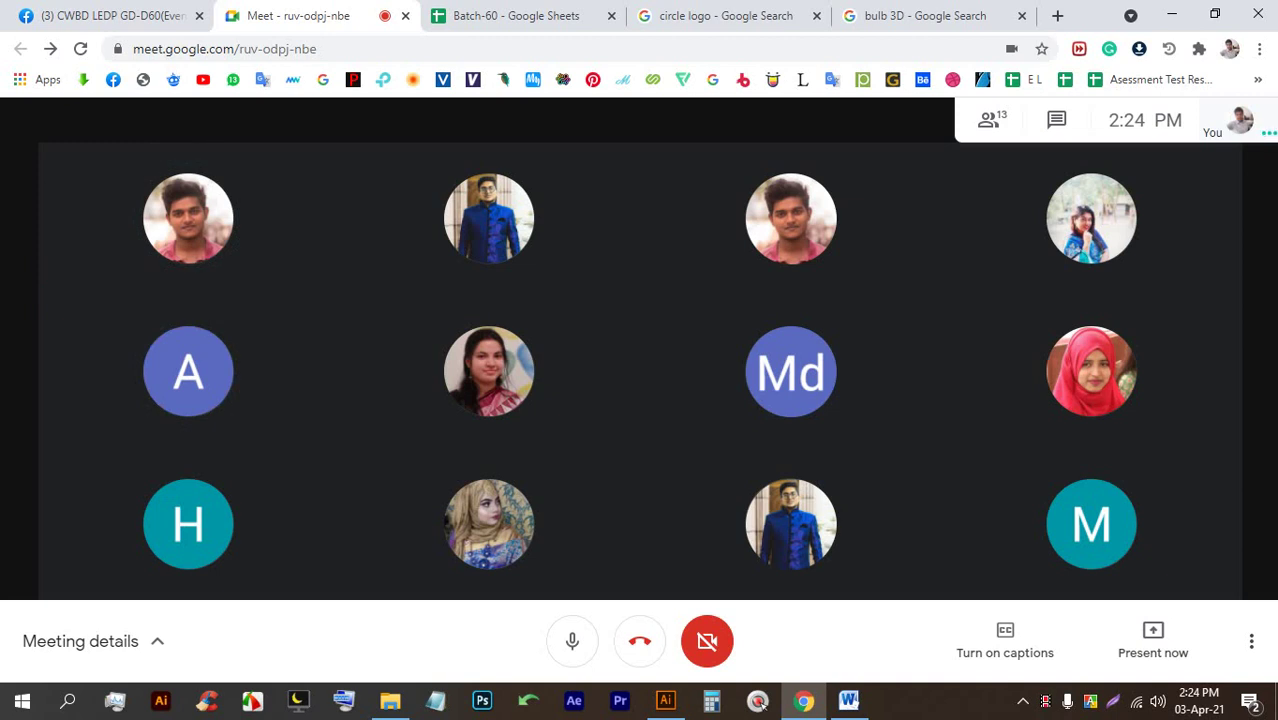
# Present the entire screen again, hide the sharing bar, and bring up the circle logo search.
pyautogui.click(1125, 650)
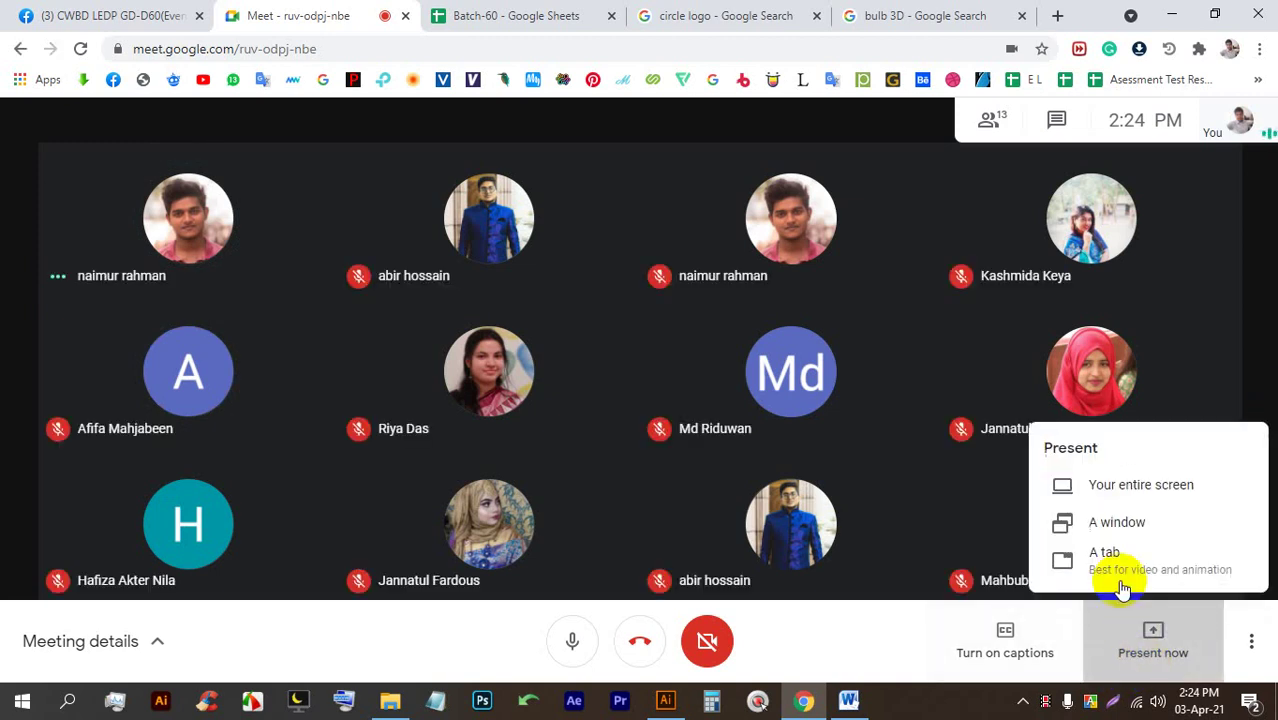
pyautogui.click(1100, 480)
pyautogui.click(620, 315)
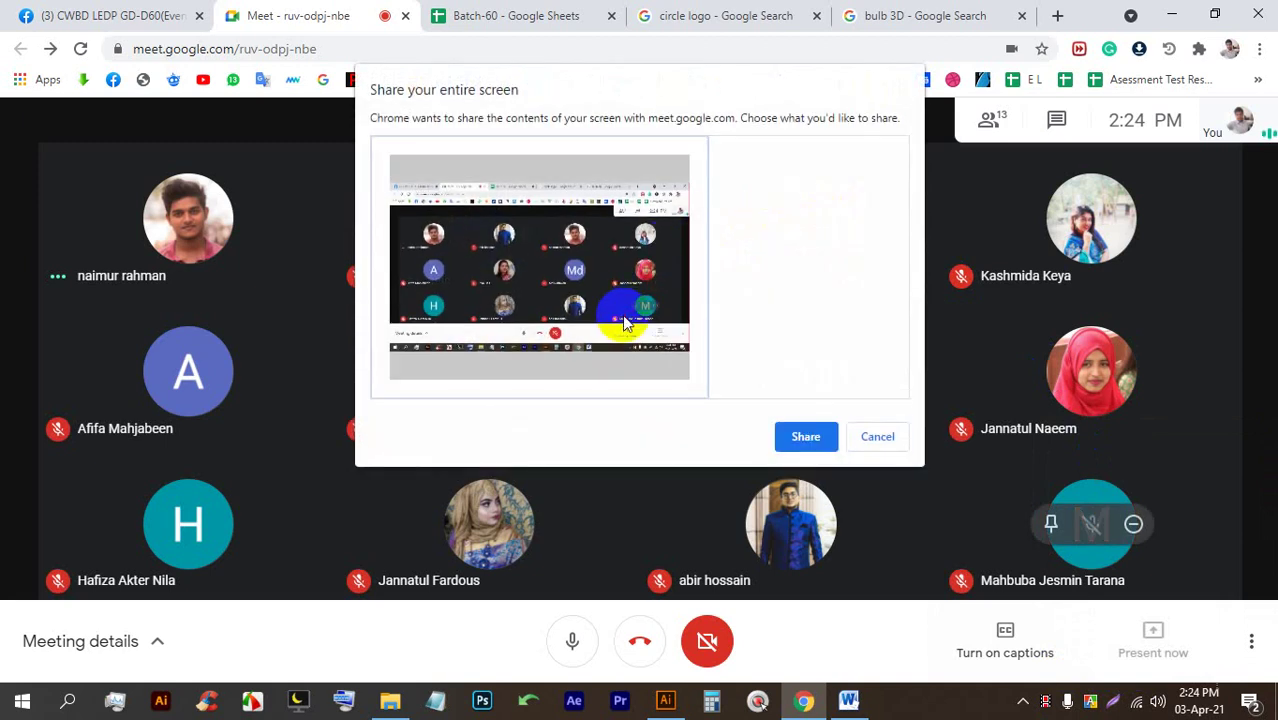
pyautogui.click(785, 437)
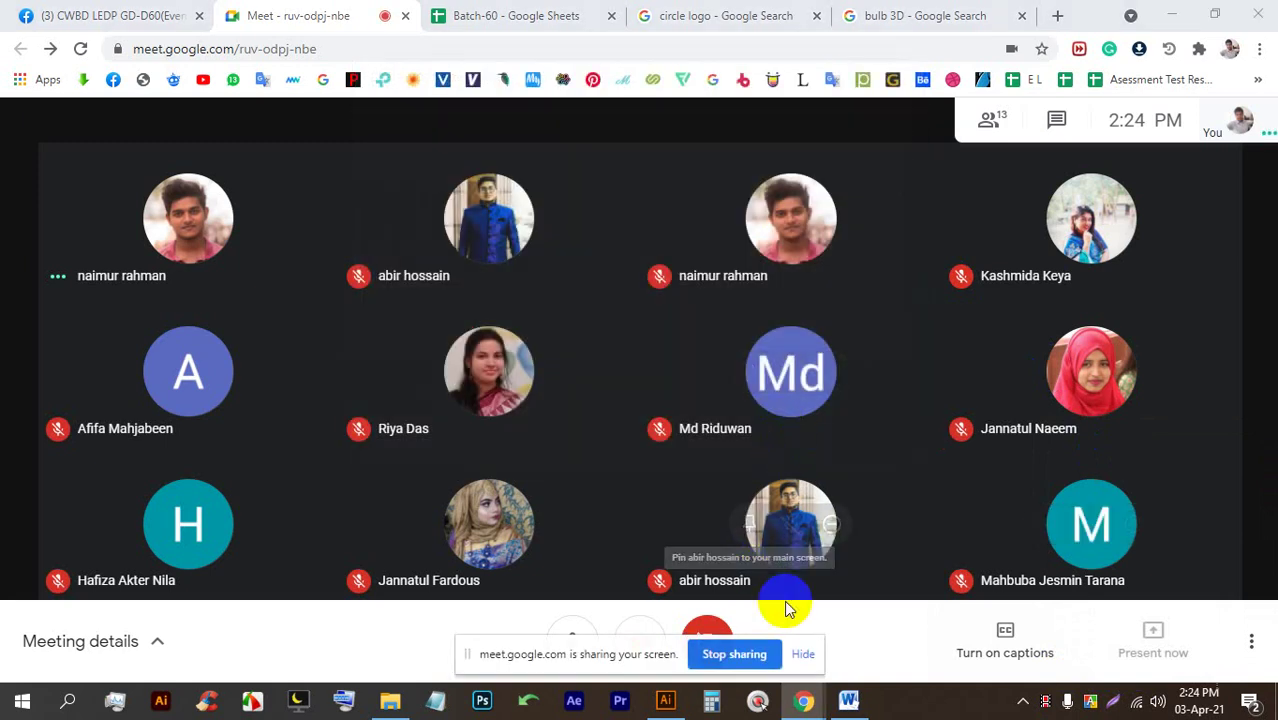
pyautogui.click(802, 655)
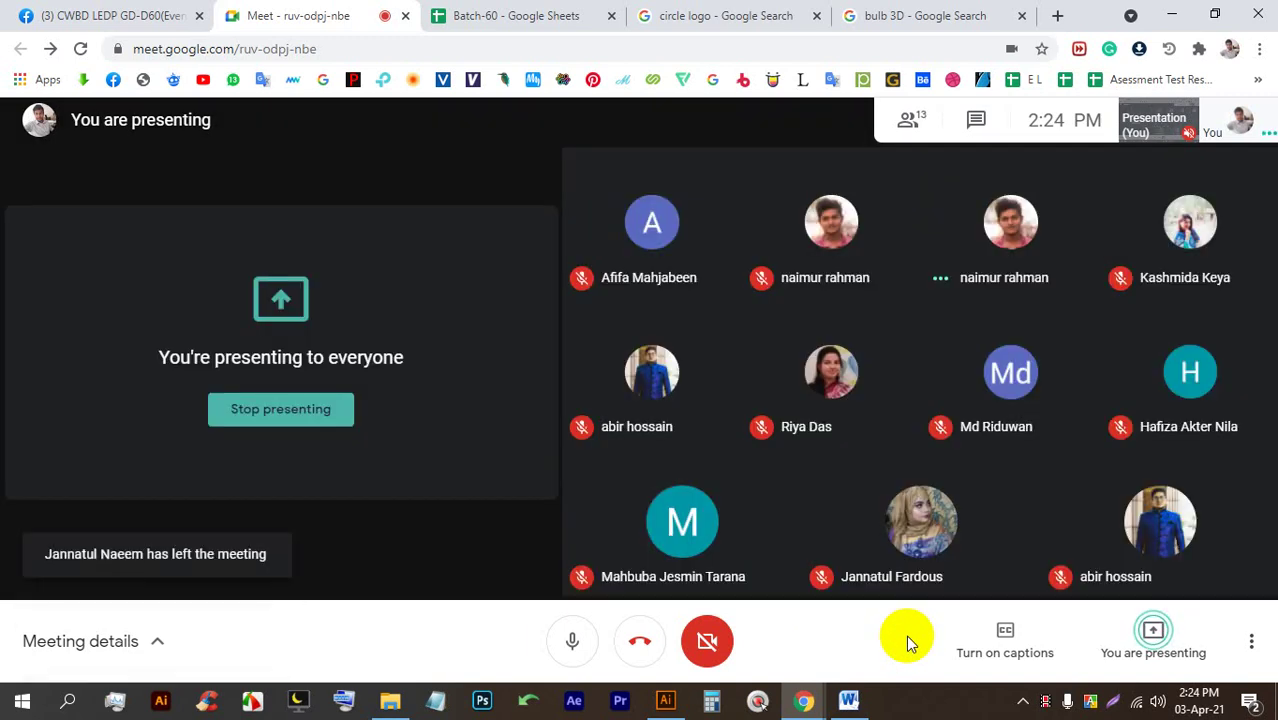
pyautogui.click(1058, 696)
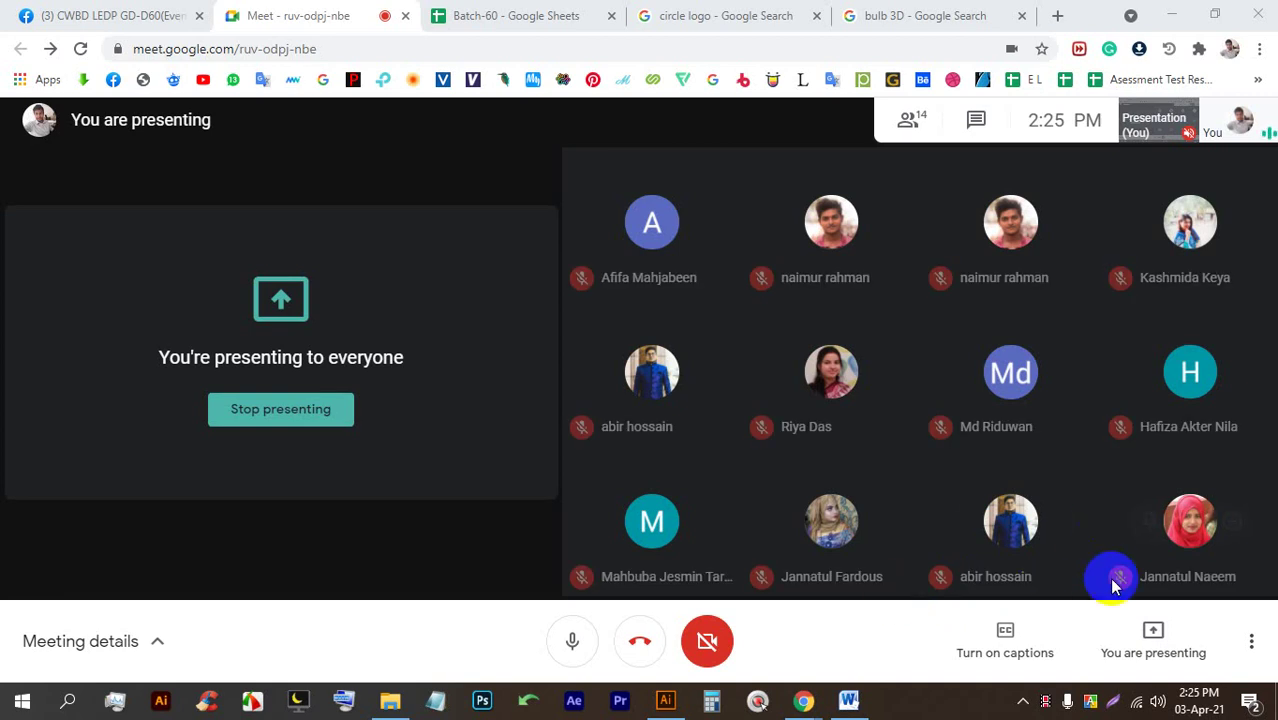
pyautogui.click(726, 12)
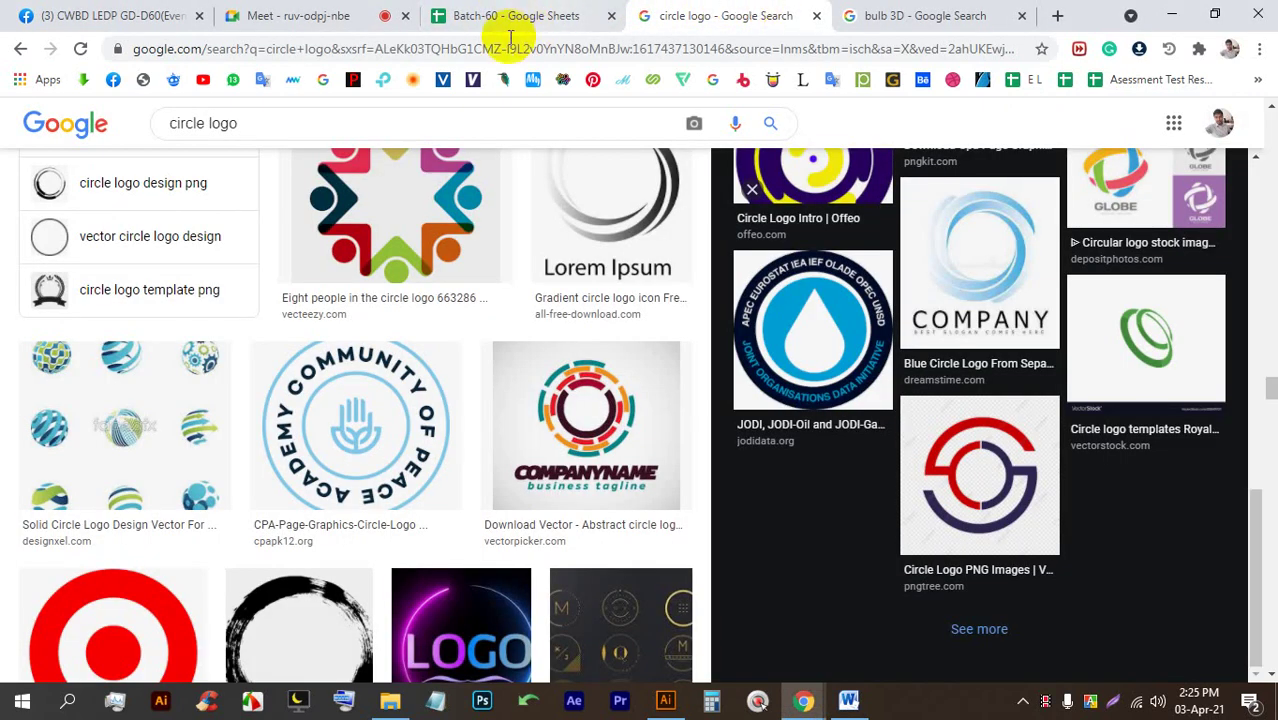
# Replace the circle logo query with 'T shirt sixe' and run the image search.
pyautogui.tripleClick(379, 126)
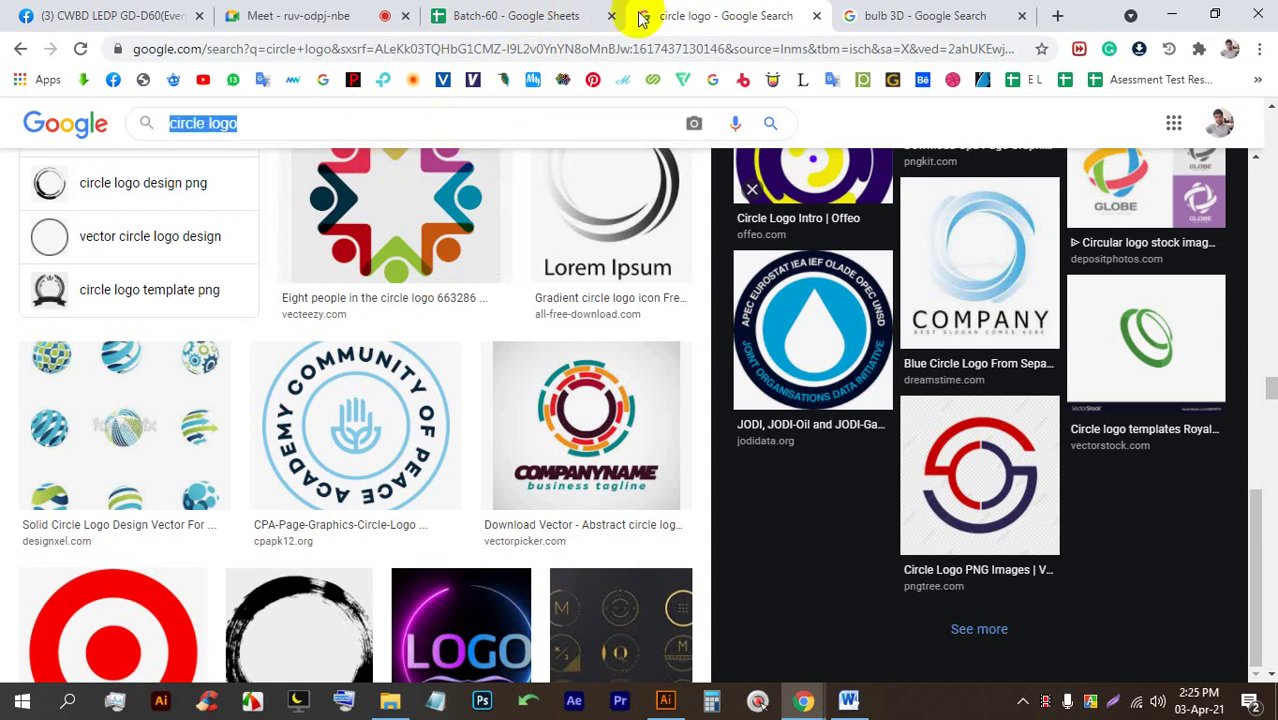
pyautogui.write('T shirt')
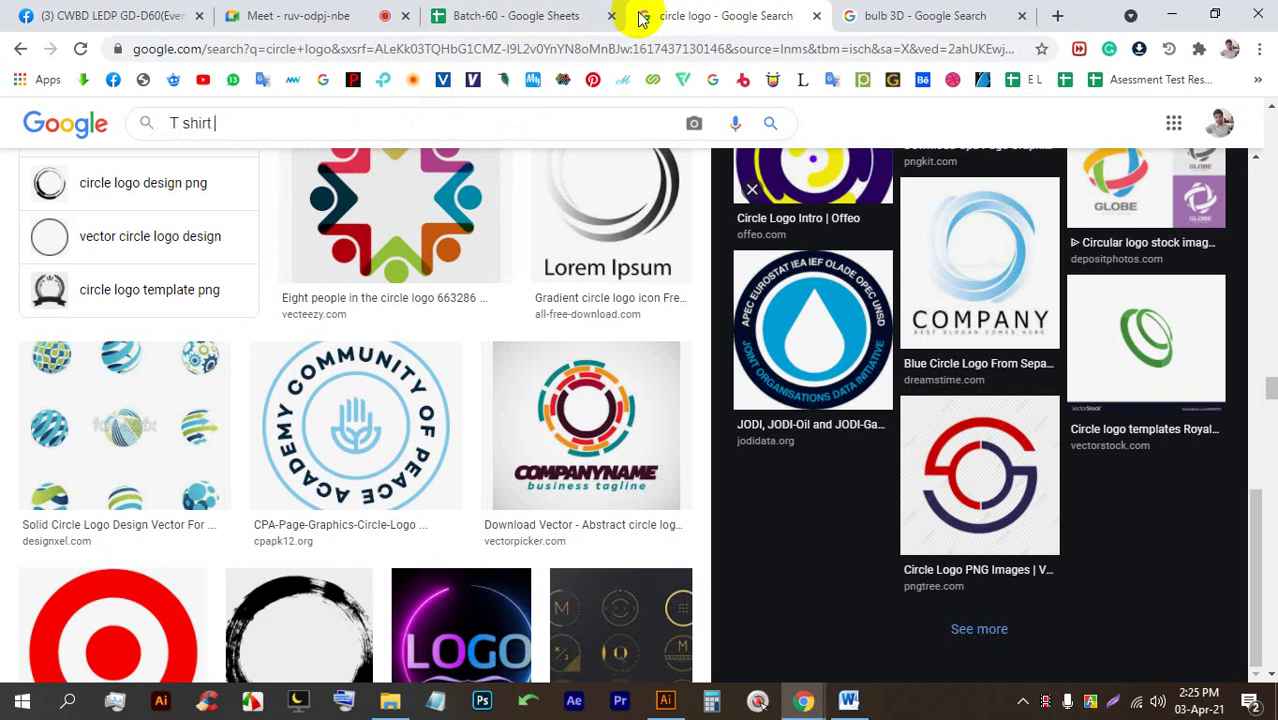
pyautogui.write(' sixe')
pyautogui.press('Return')
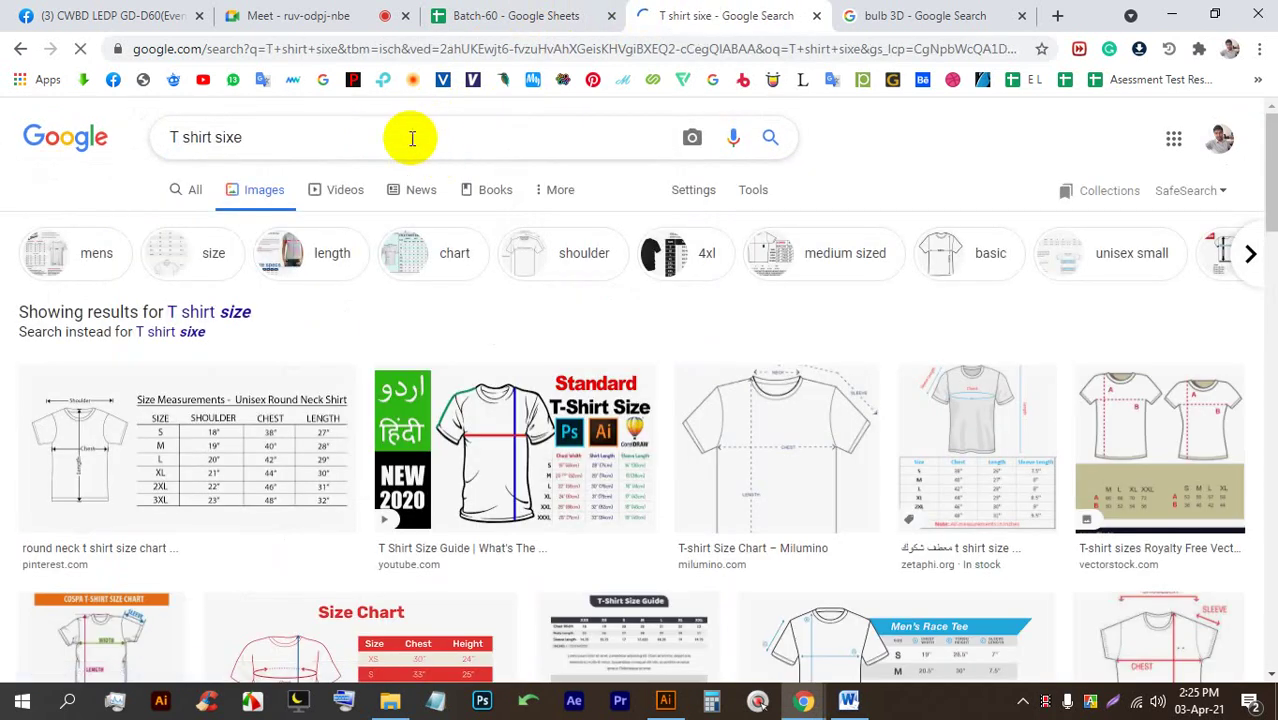
pyautogui.scroll(-1, 525, 448)
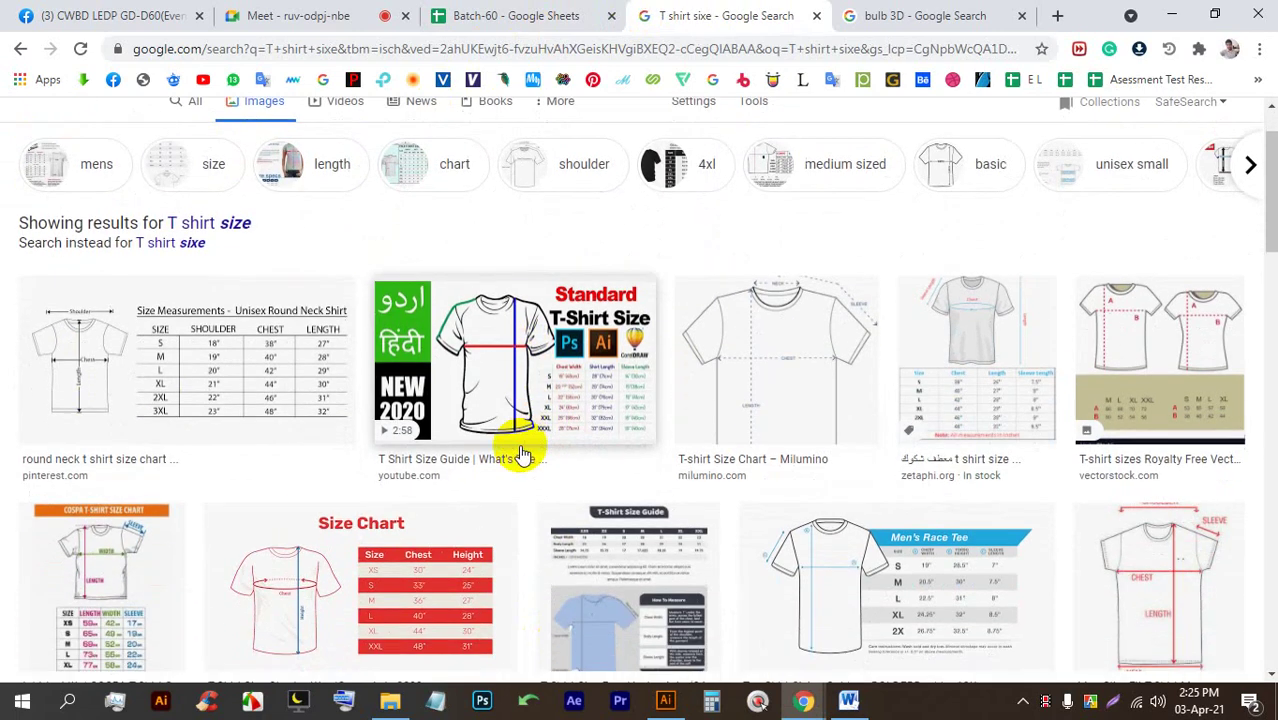
pyautogui.scroll(-2, 531, 491)
pyautogui.scroll(-2, 434, 443)
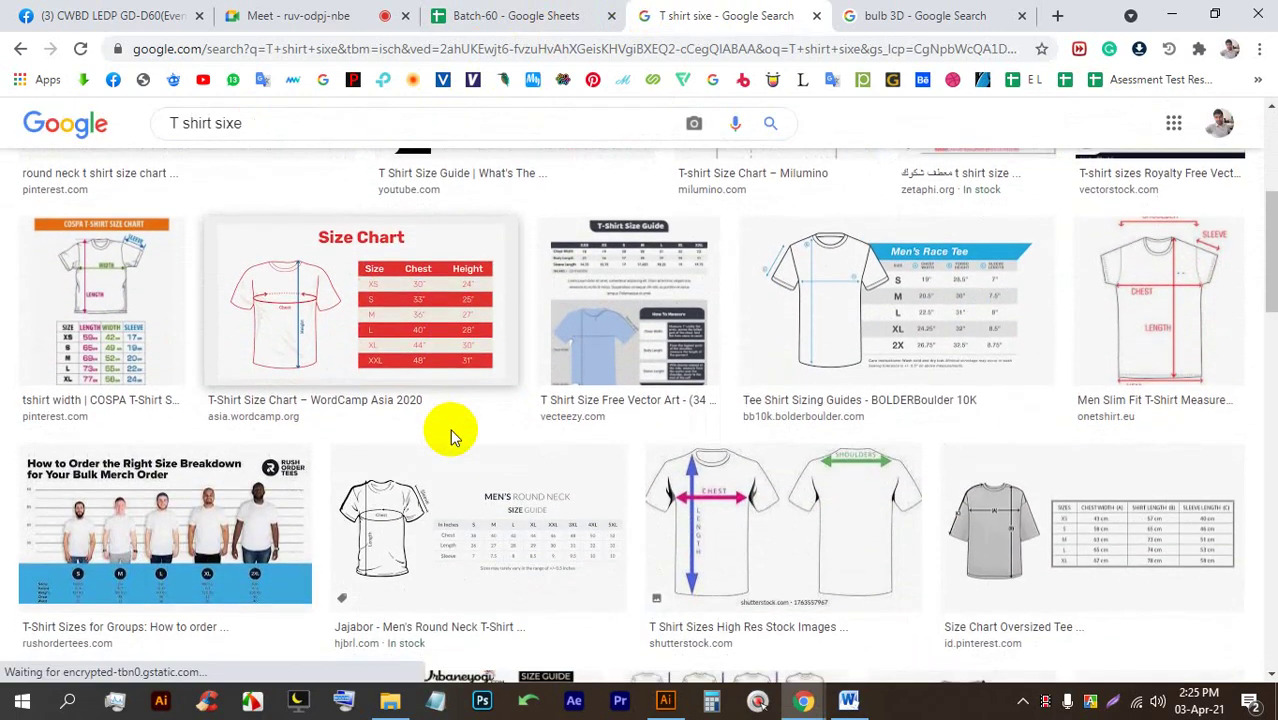
pyautogui.click(292, 16)
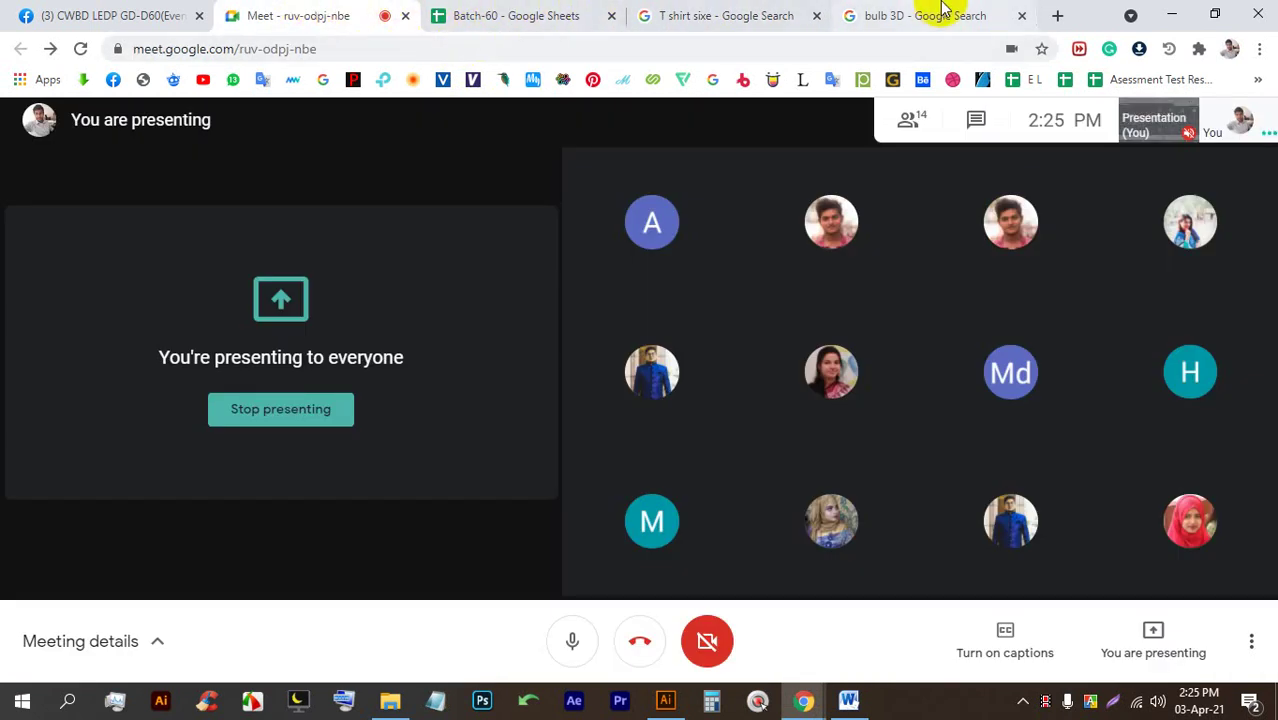
pyautogui.click(726, 16)
pyautogui.scroll(-5, 736, 437)
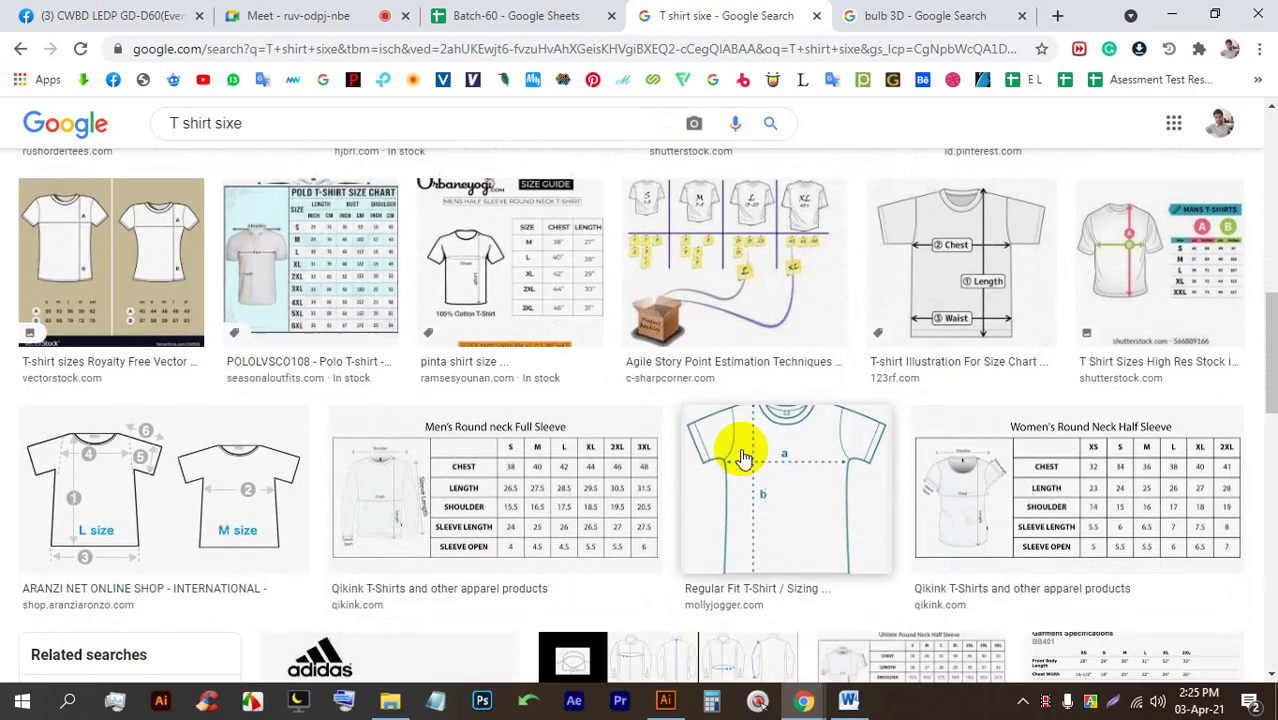
pyautogui.scroll(2, 640, 420)
# Correct the query to 'T shirt size', rerun it, and preview the size breakdown chart.
pyautogui.click(229, 124)
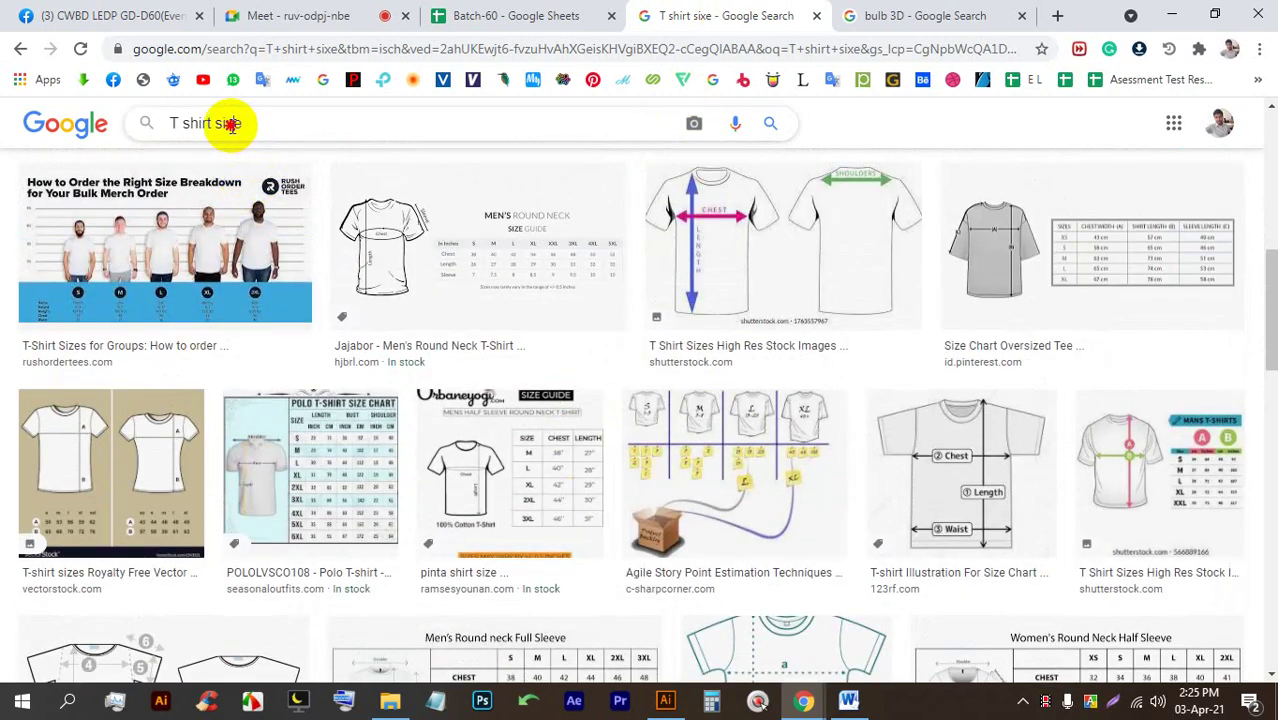
pyautogui.press('BackSpace')
pyautogui.write('z')
pyautogui.press('Return')
pyautogui.scroll(-6, 451, 354)
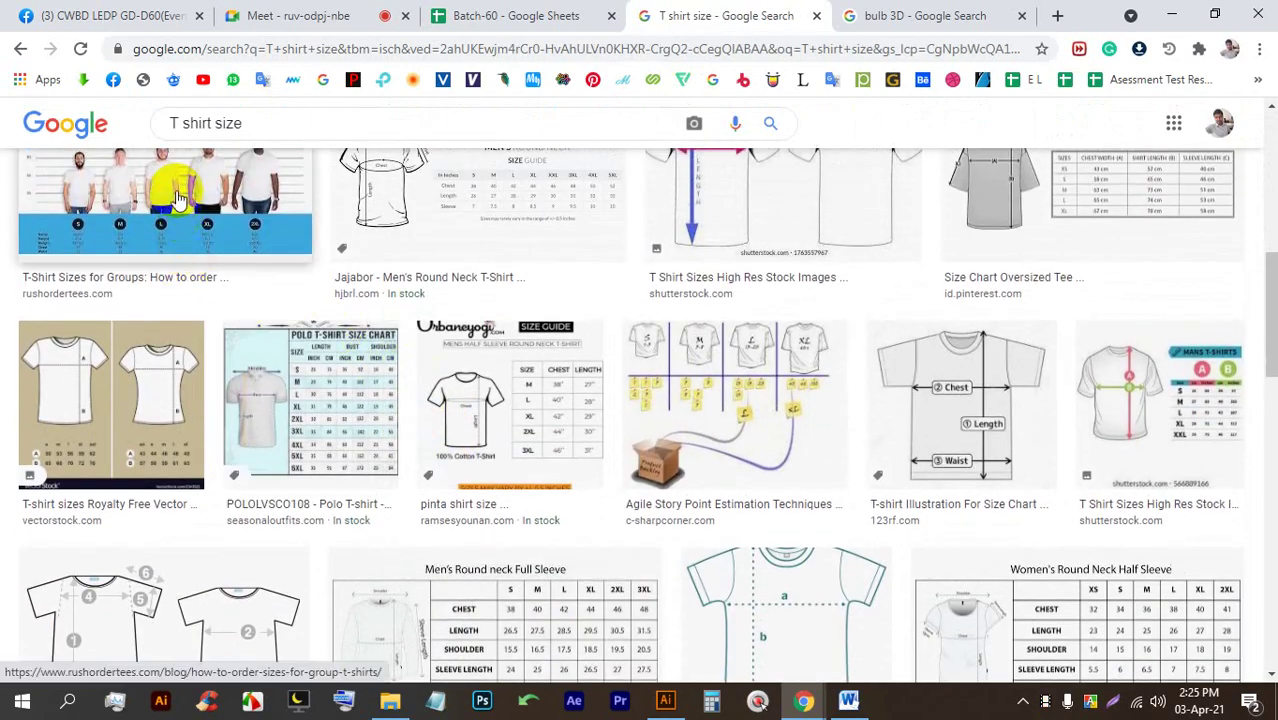
pyautogui.click(180, 197)
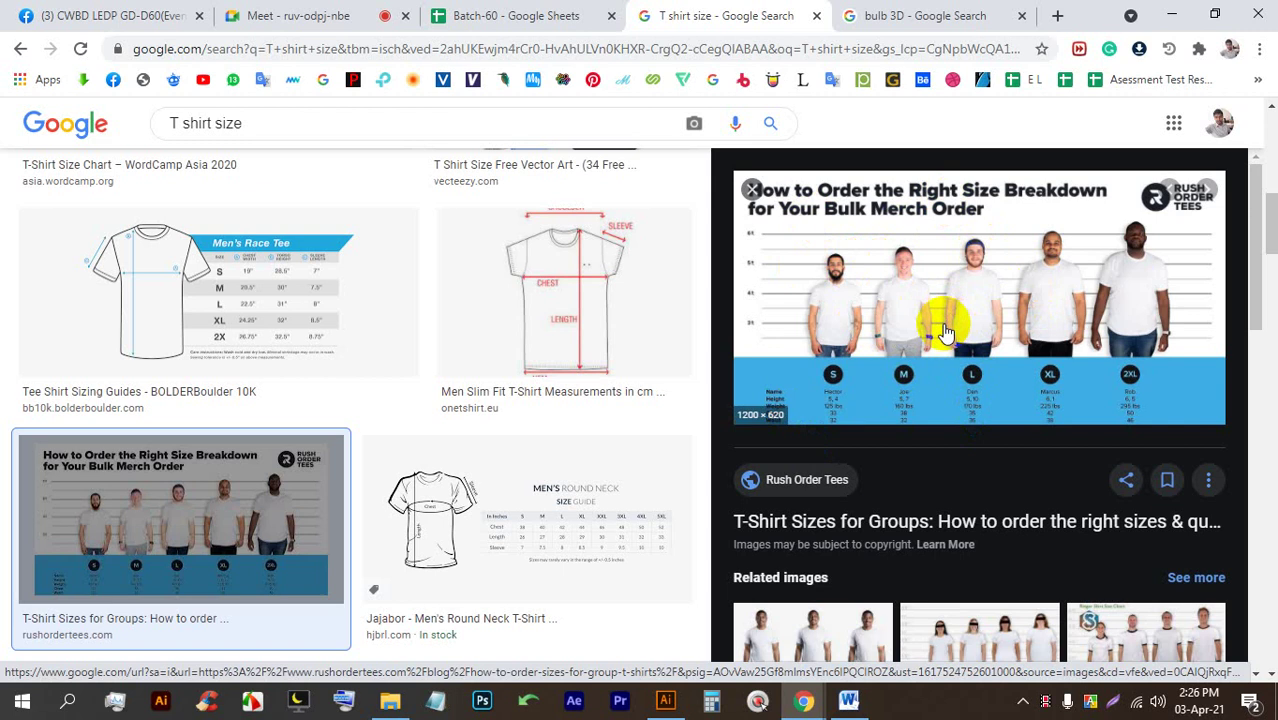
# Save the size chart image and open it in Picasa Photo Viewer.
pyautogui.click(966, 486)
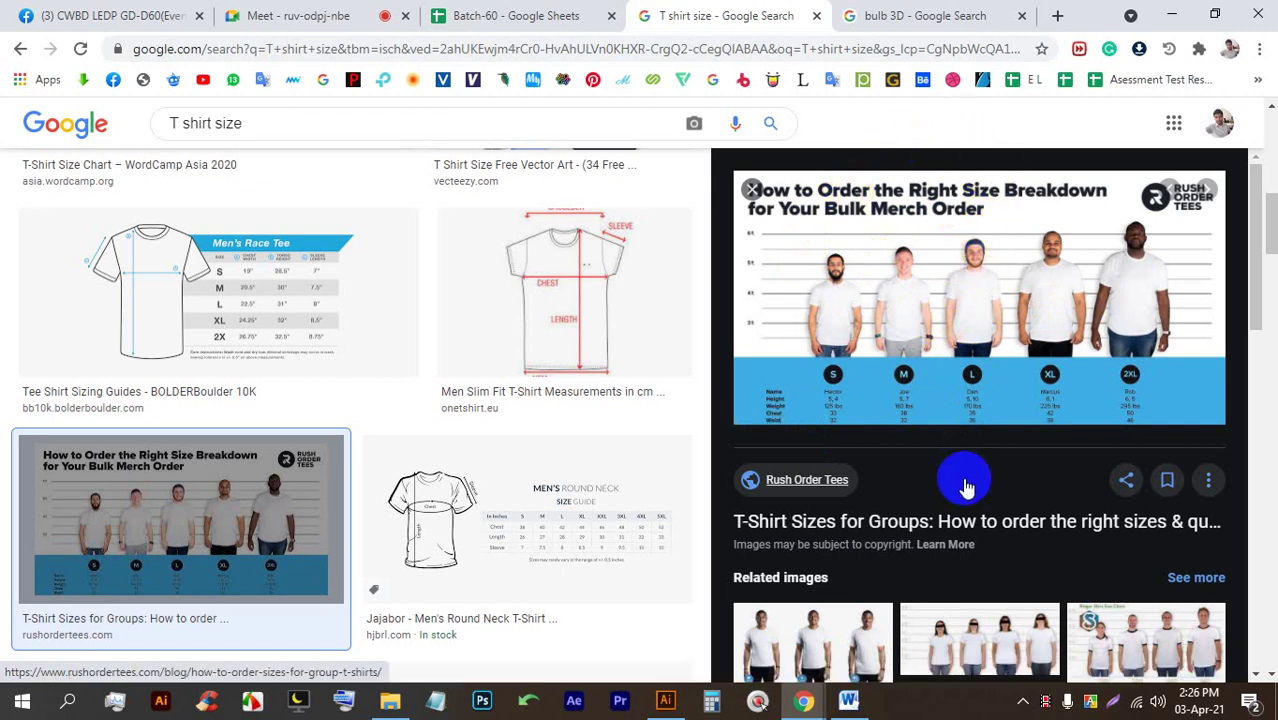
pyautogui.rightClick(918, 293)
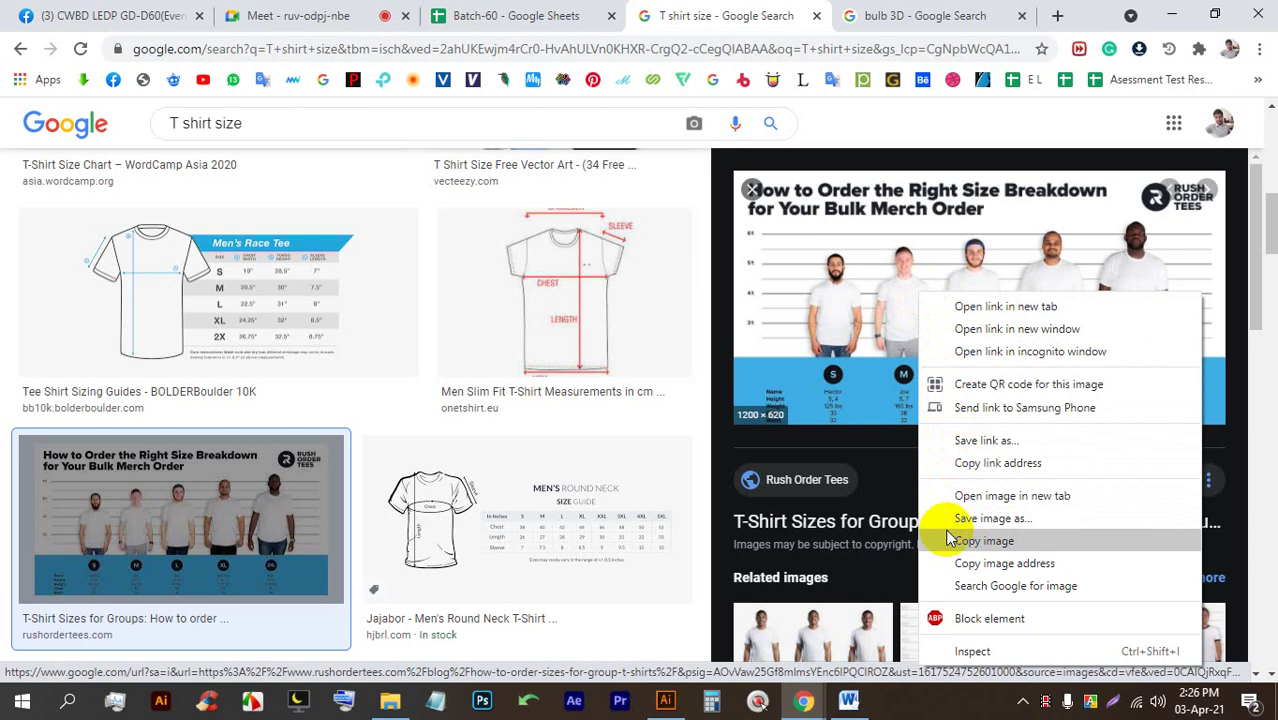
pyautogui.click(950, 518)
pyautogui.press('Return')
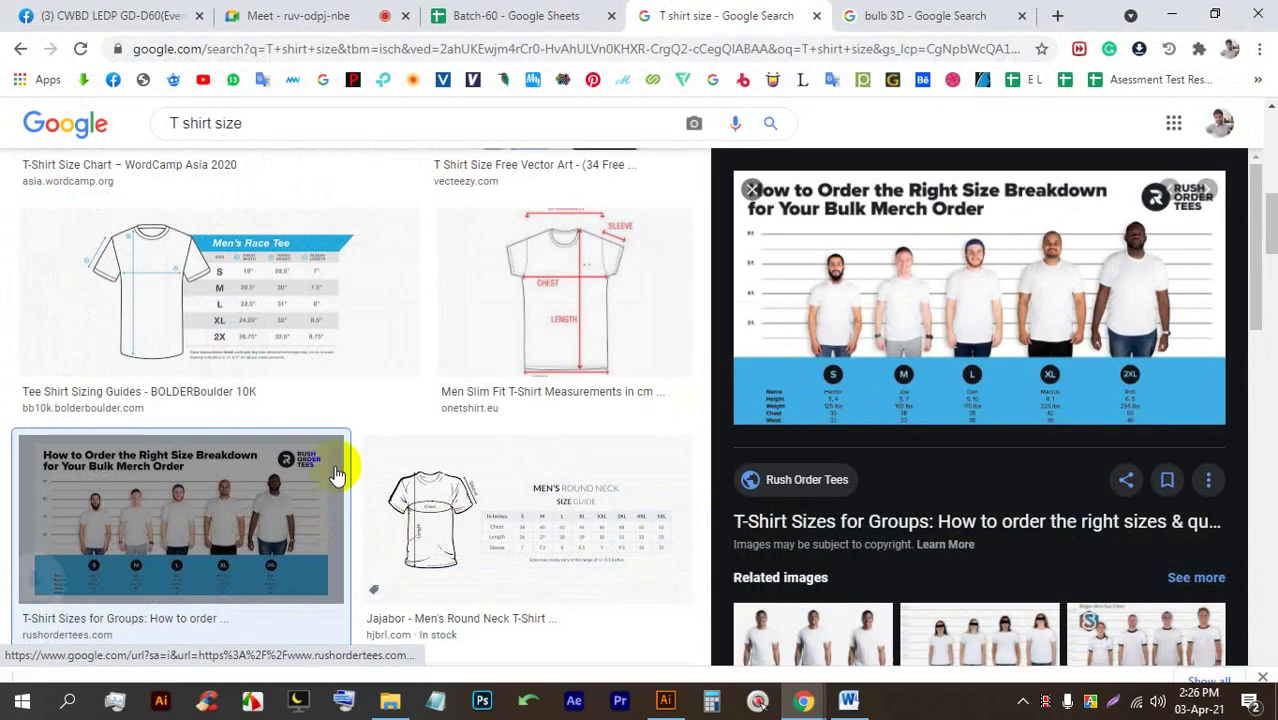
pyautogui.click(60, 655)
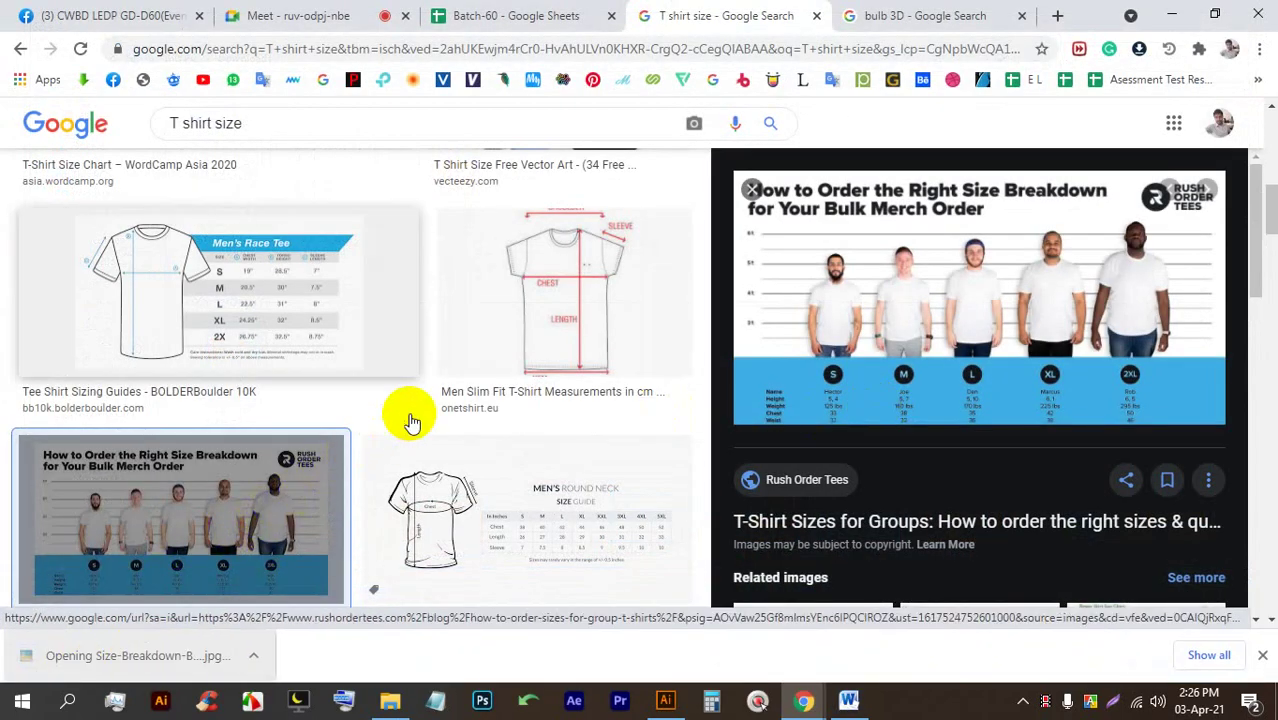
# Frame a 1300x621 screen capture around the size chart and choose the rectangle tool.
pyautogui.scroll(5, 522, 342)
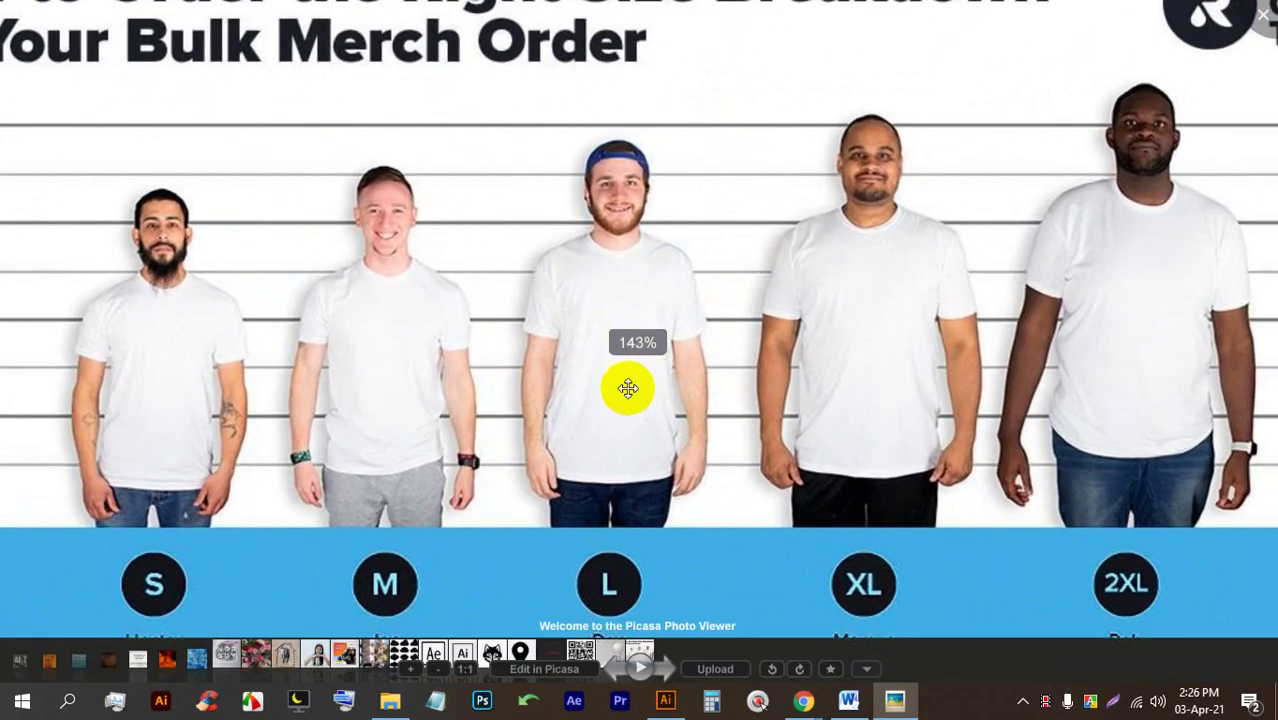
pyautogui.scroll(-4, 628, 388)
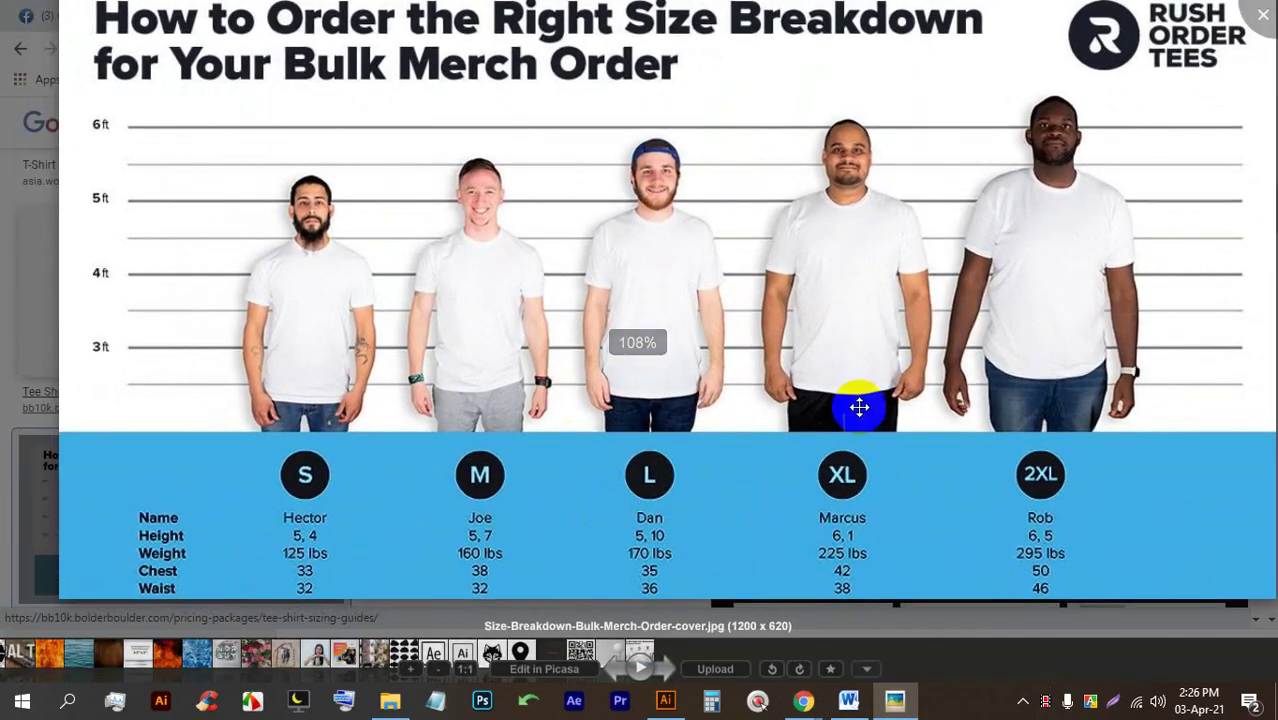
pyautogui.press('Print')
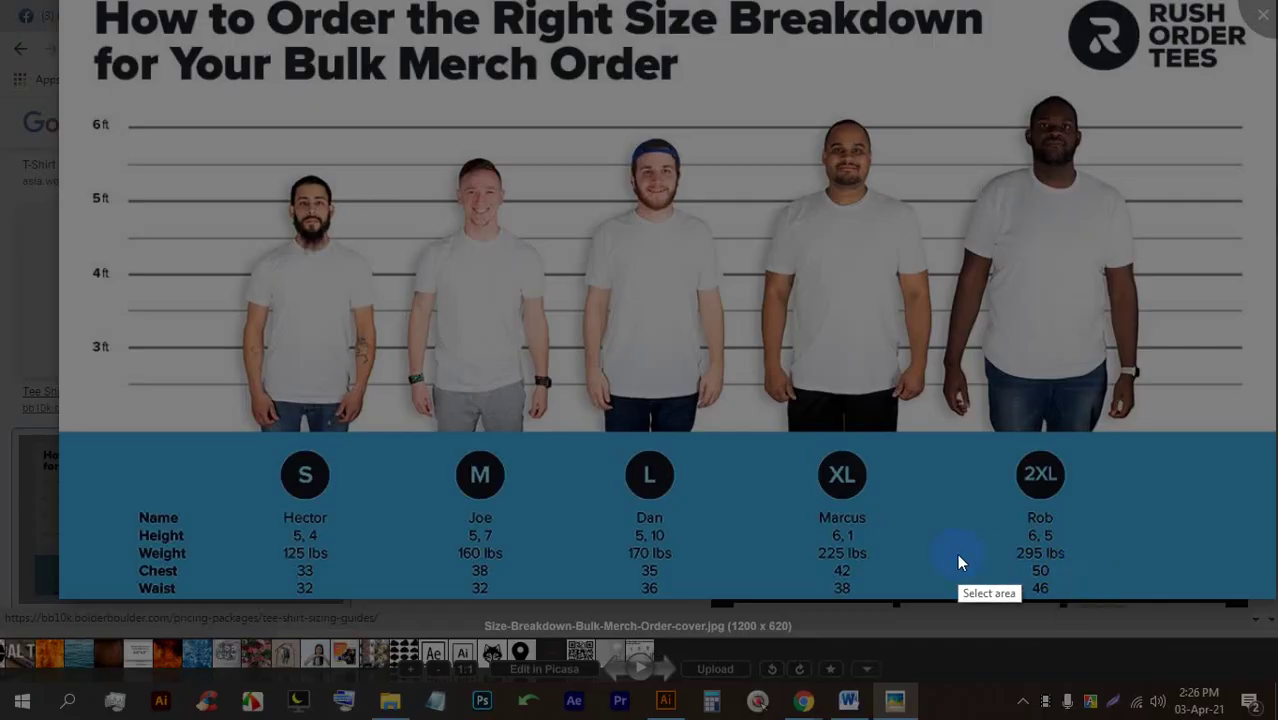
pyautogui.moveTo(22, 2); pyautogui.dragTo(1240, 582)
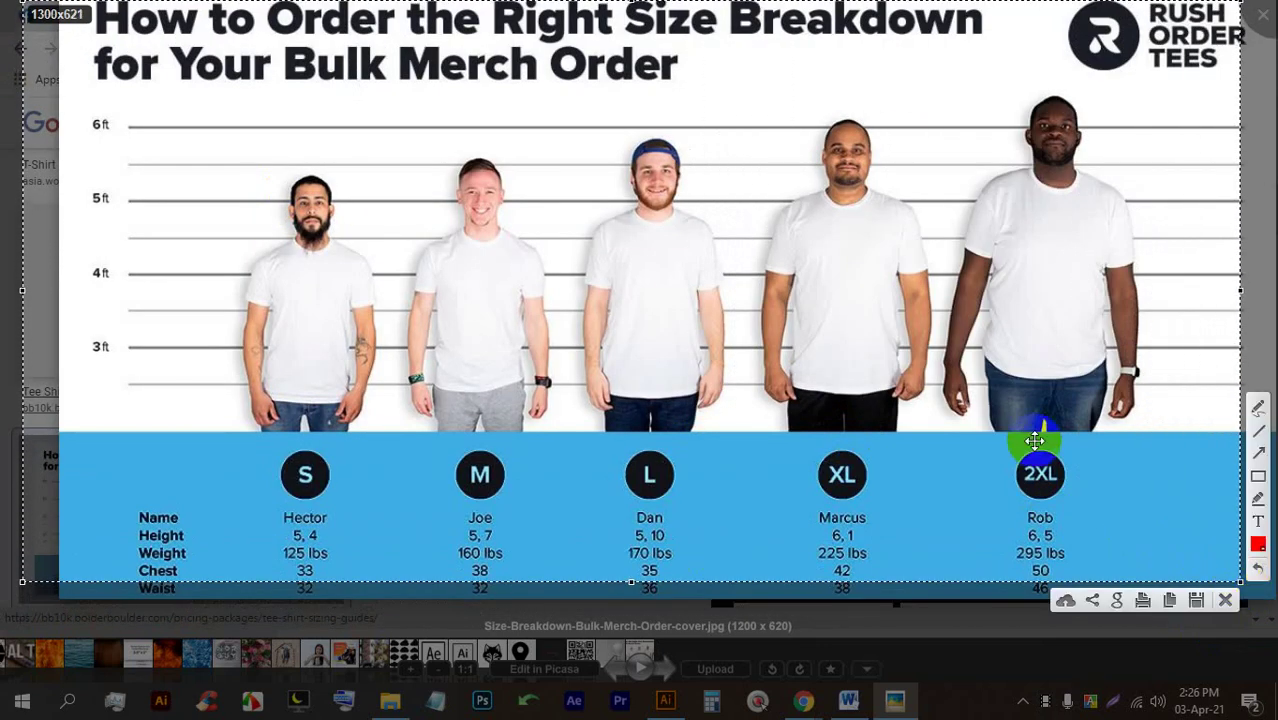
pyautogui.click(1258, 476)
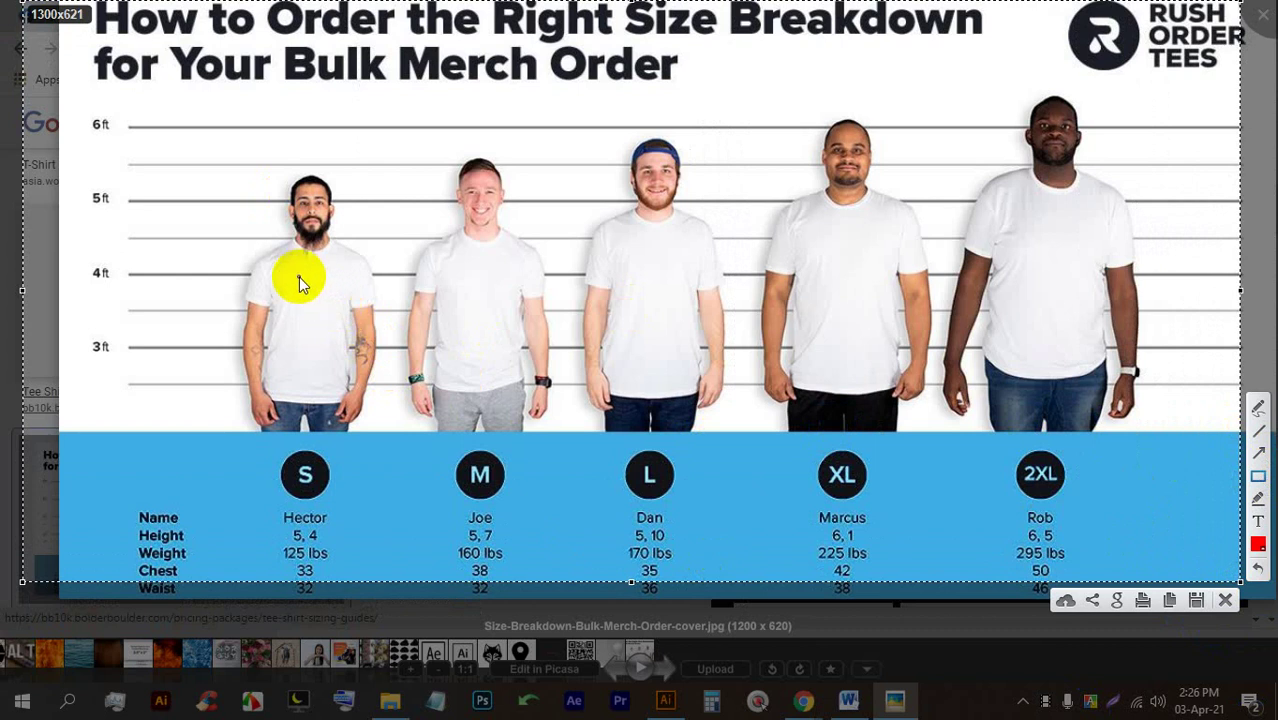